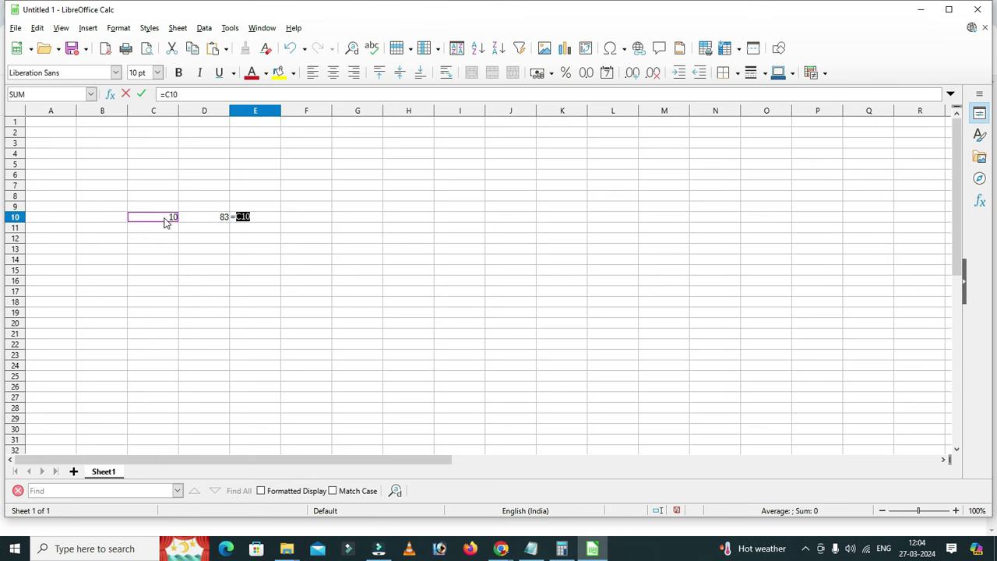
# - Complete the formula in cell E10 so it multiplies C10 by D10
pyautogui.write('*')
pyautogui.press('Left')
pyautogui.press('Left')
pyautogui.press('Left')
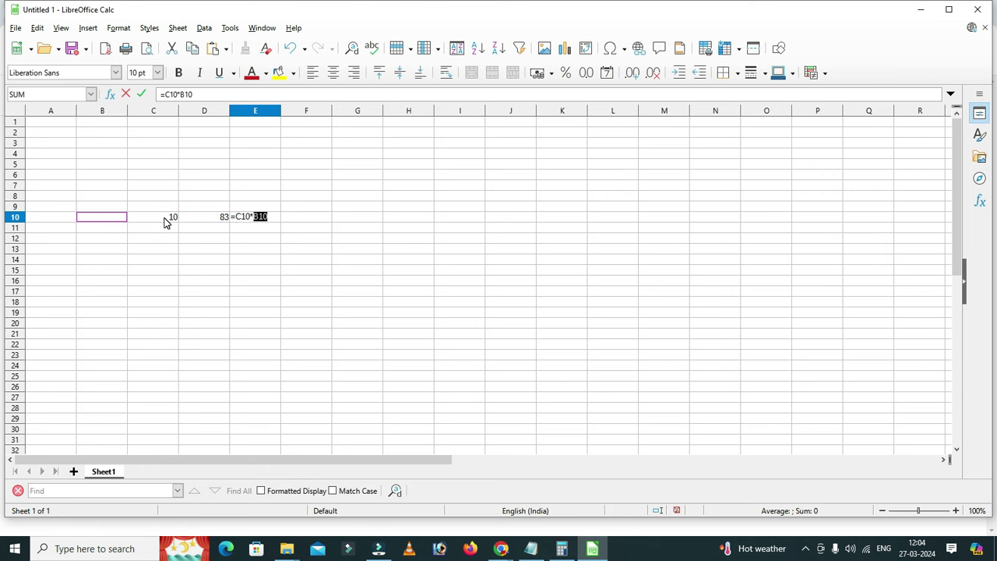
pyautogui.press('Right')
pyautogui.press('Right')
pyautogui.press('Return')
pyautogui.press('Up')
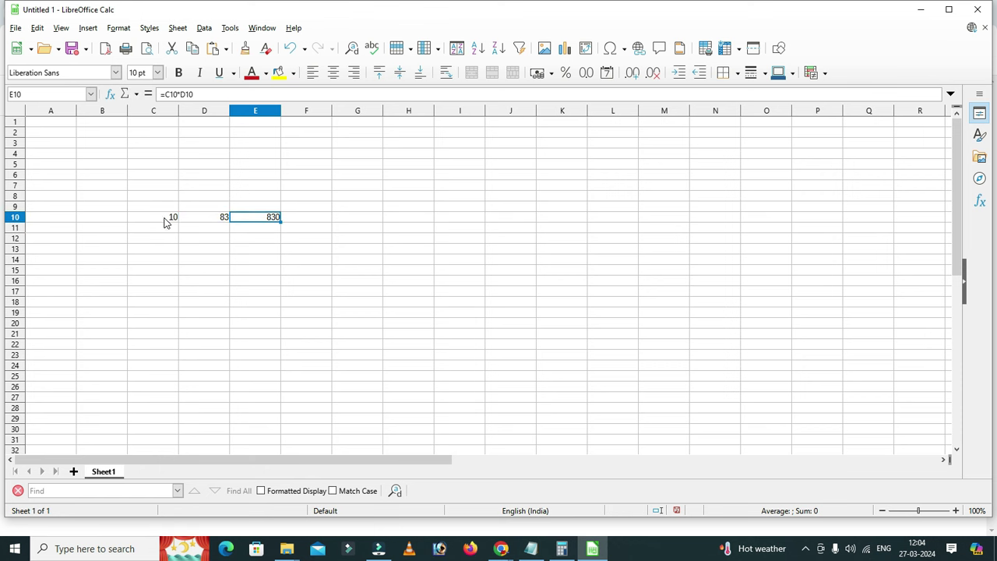
# - Enter 100 in cell C11 and 83 in cell D11
pyautogui.press('Down')
pyautogui.press('Left')
pyautogui.press('Left')
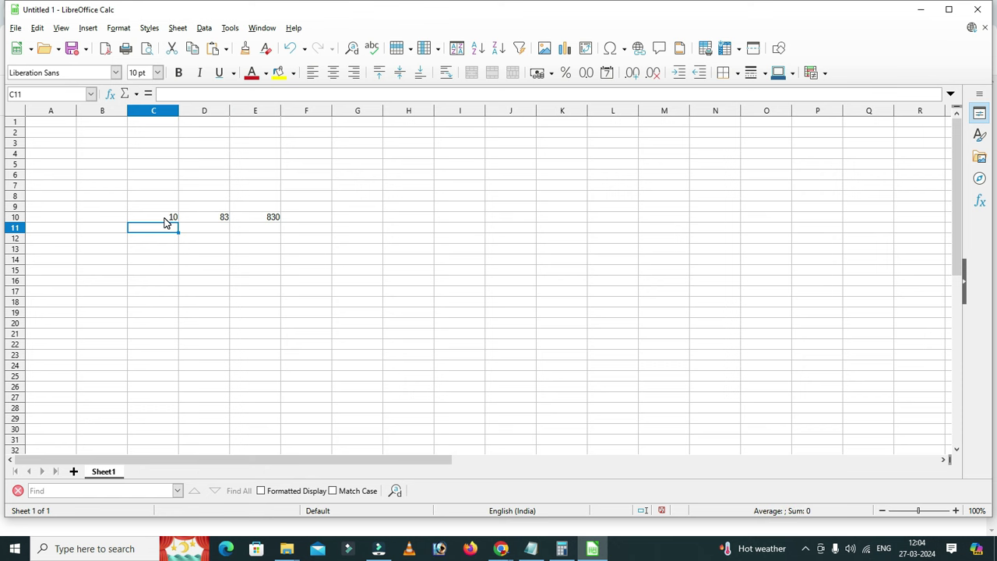
pyautogui.write('100')
pyautogui.press('Tab')
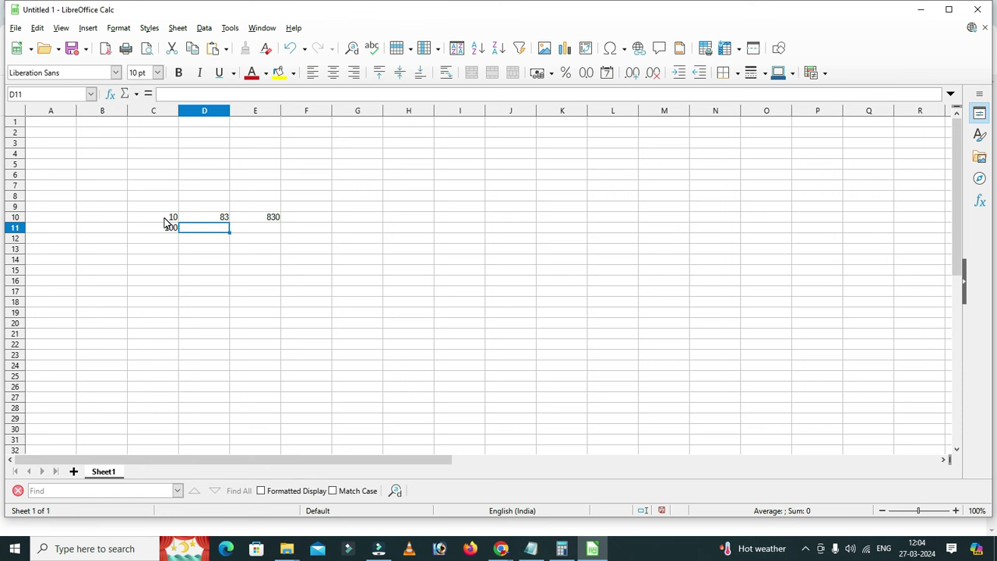
pyautogui.write('83')
pyautogui.press('Tab')
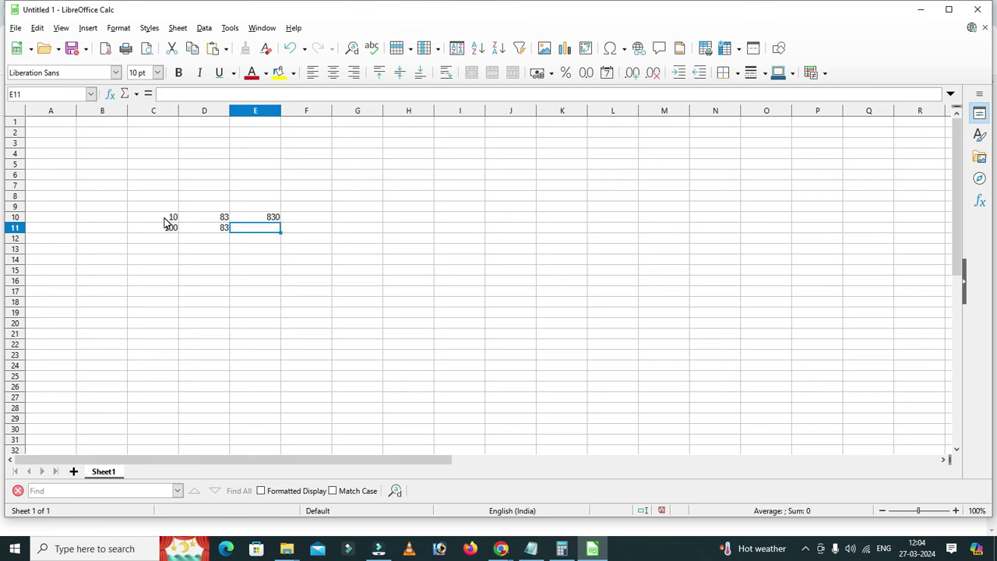
# - Enter a formula in cell E11 that multiplies C11 by D11
pyautogui.write('=')
pyautogui.click(165, 226)
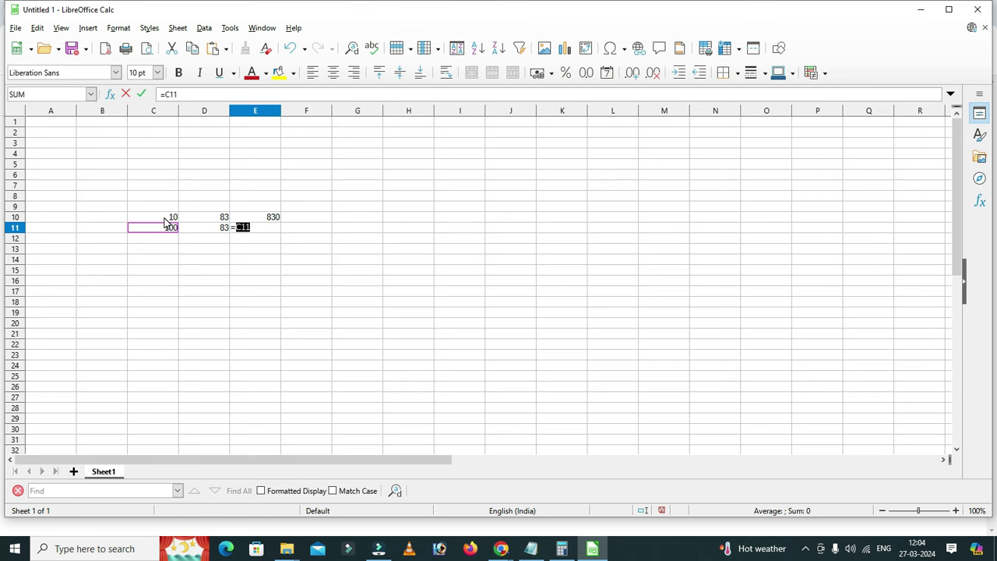
pyautogui.write('*')
pyautogui.press('Left')
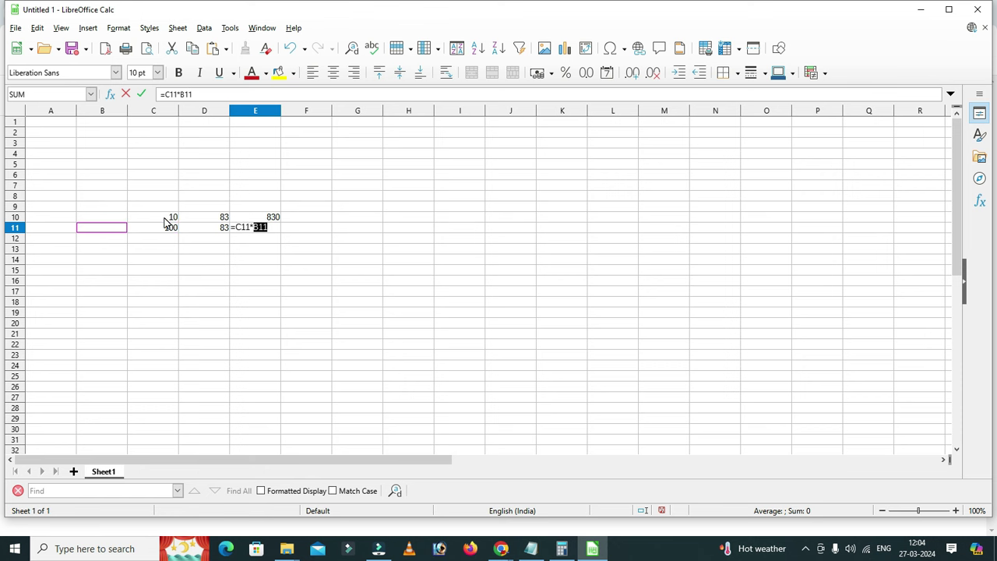
pyautogui.press('Right')
pyautogui.press('Right')
pyautogui.press('Return')
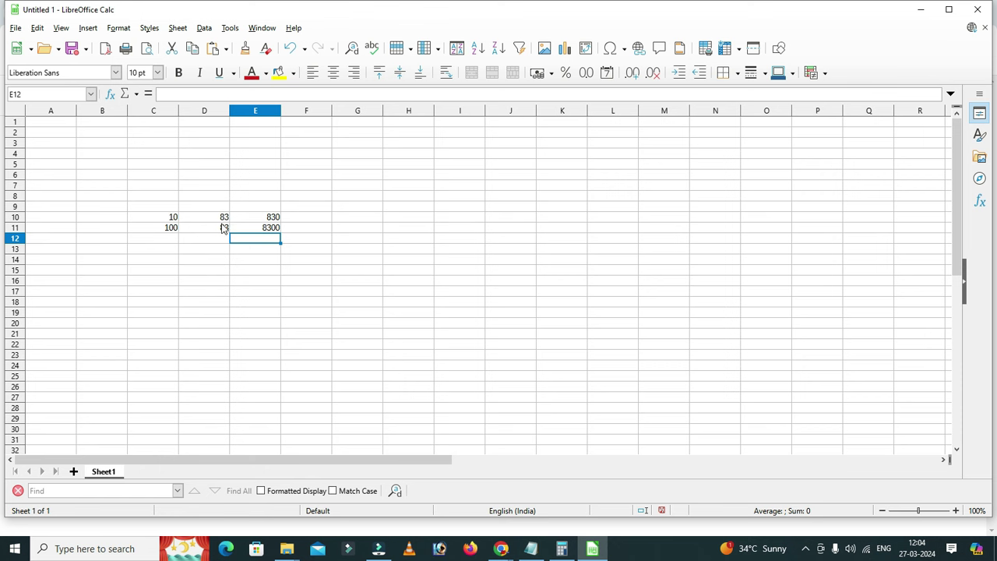
# - Enter 250 in cell C12 and 83 in cell D12
pyautogui.click(174, 228)
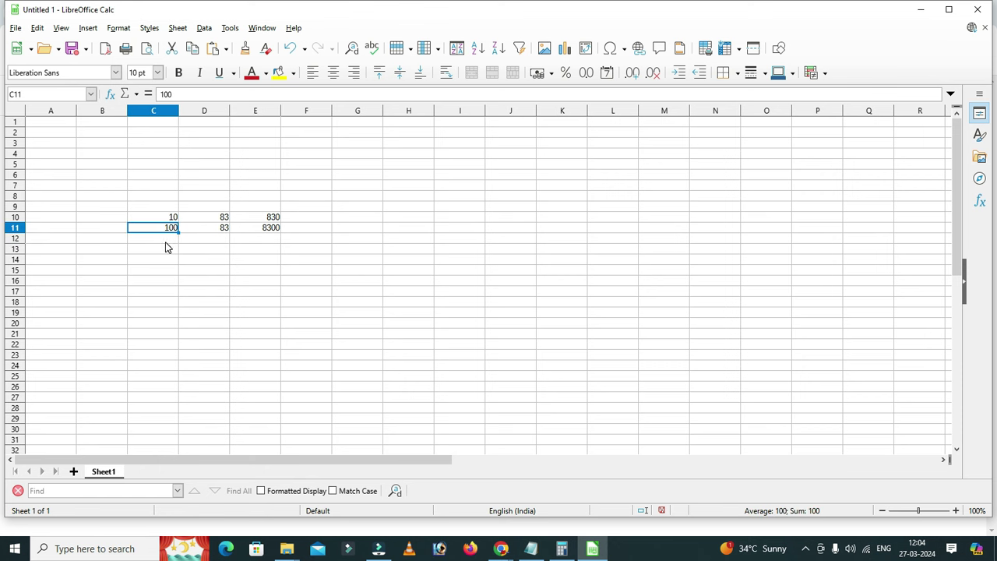
pyautogui.click(164, 240)
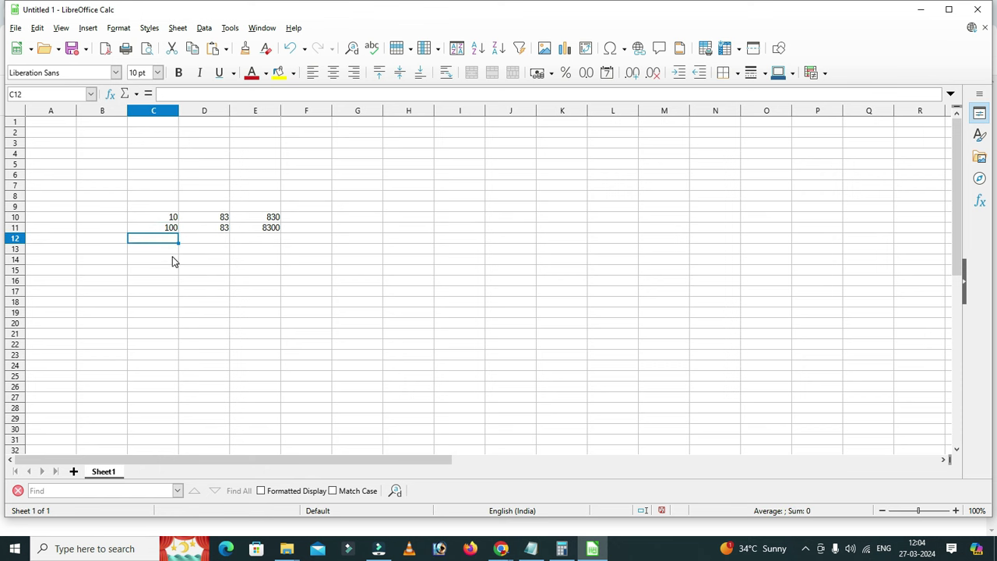
pyautogui.write('250')
pyautogui.click(225, 240)
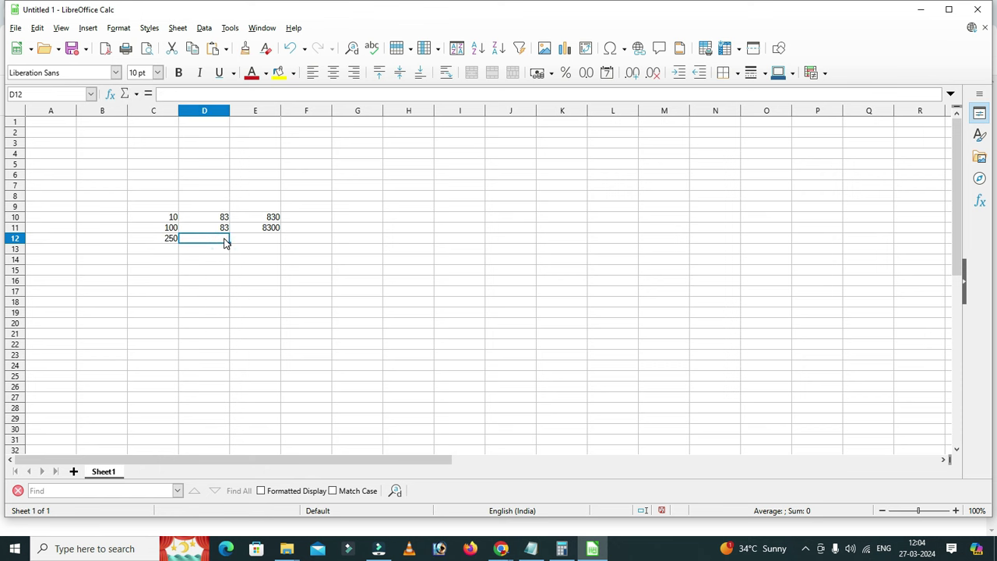
pyautogui.write('83')
# - Enter the formula =C12*D12 in cell E12 and reselect that cell
pyautogui.click(257, 242)
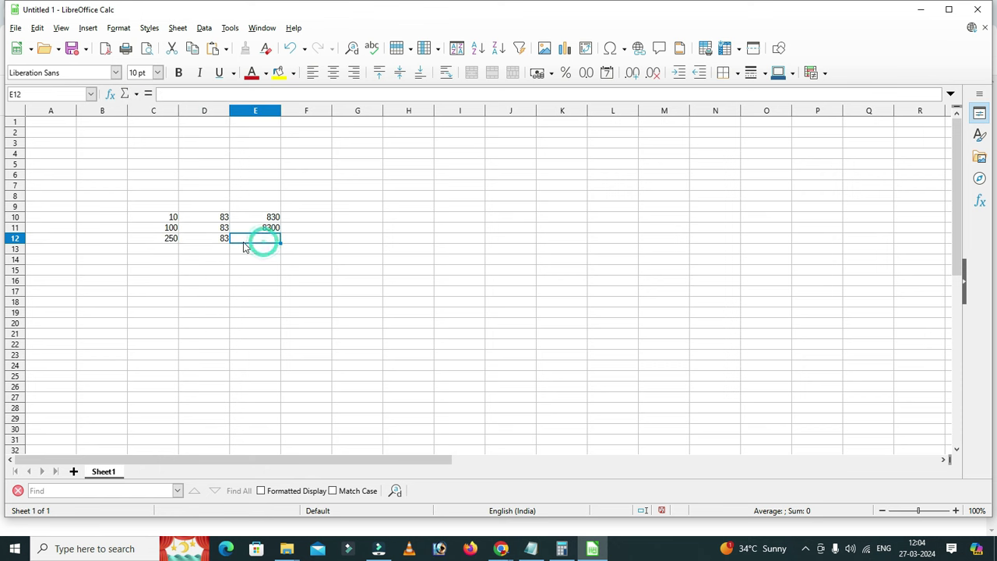
pyautogui.write('=')
pyautogui.press('Left')
pyautogui.press('Left')
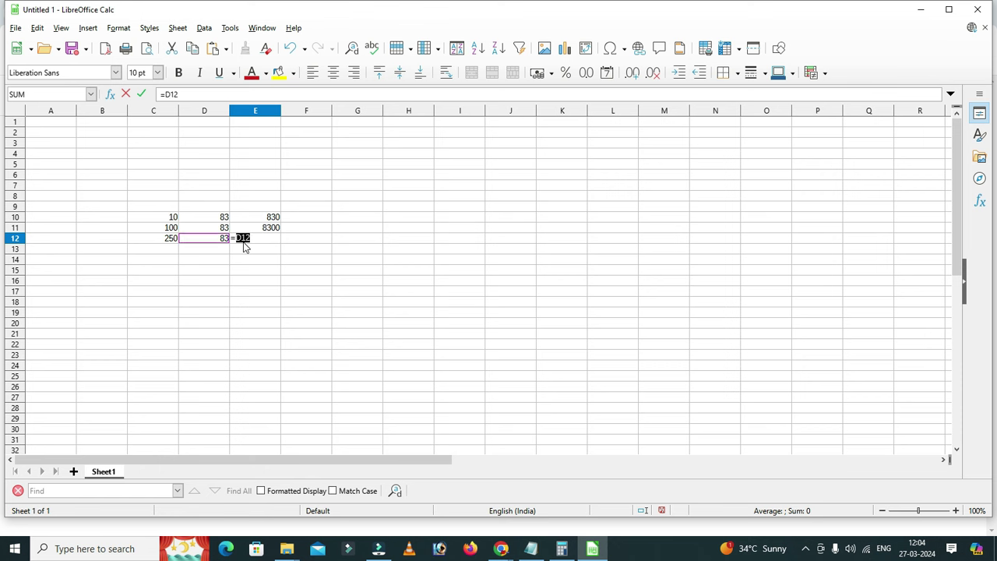
pyautogui.write('*')
pyautogui.press('Left')
pyautogui.press('Left')
pyautogui.press('Left')
pyautogui.press('Left')
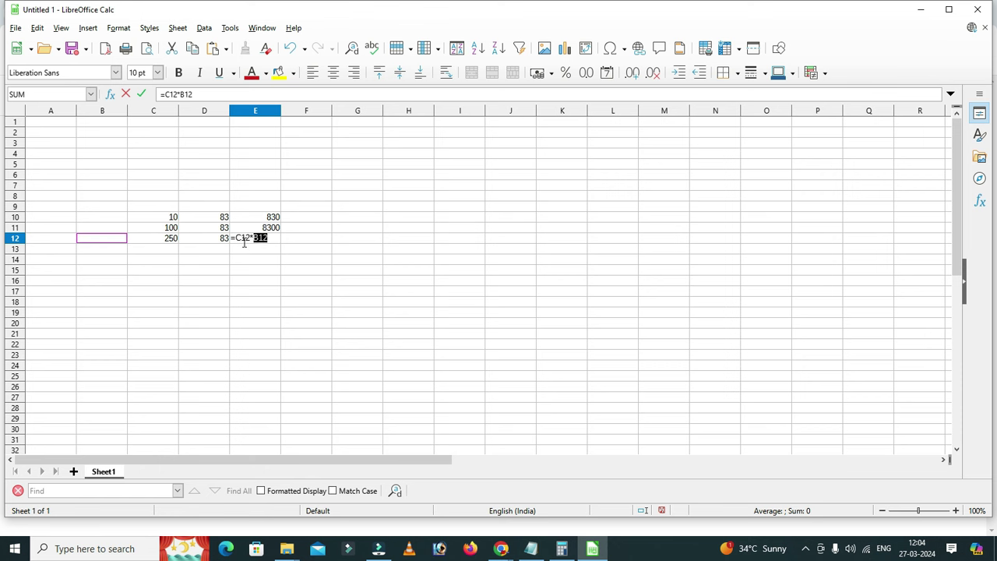
pyautogui.press('Right')
pyautogui.press('Right')
pyautogui.press('Return')
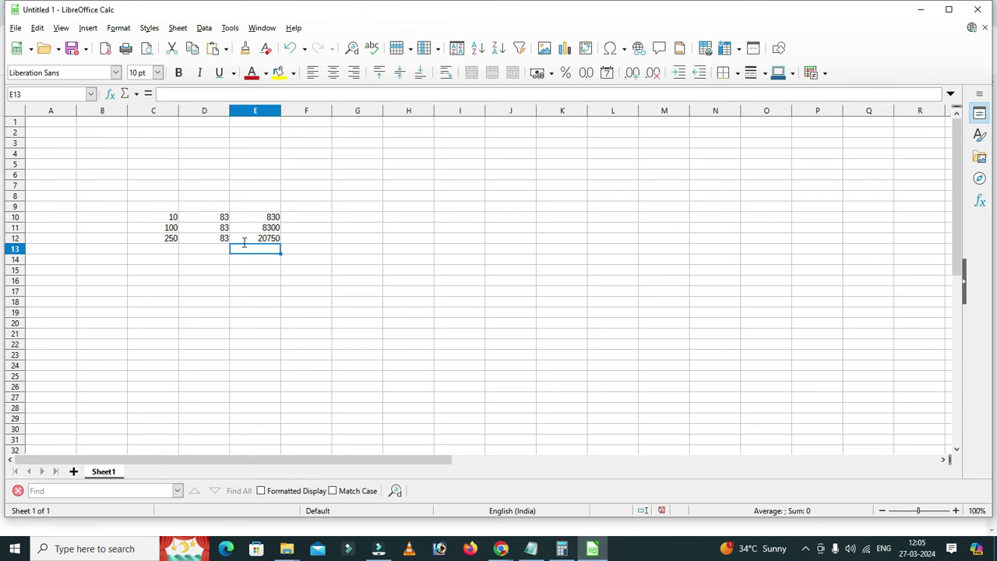
pyautogui.click(275, 240)
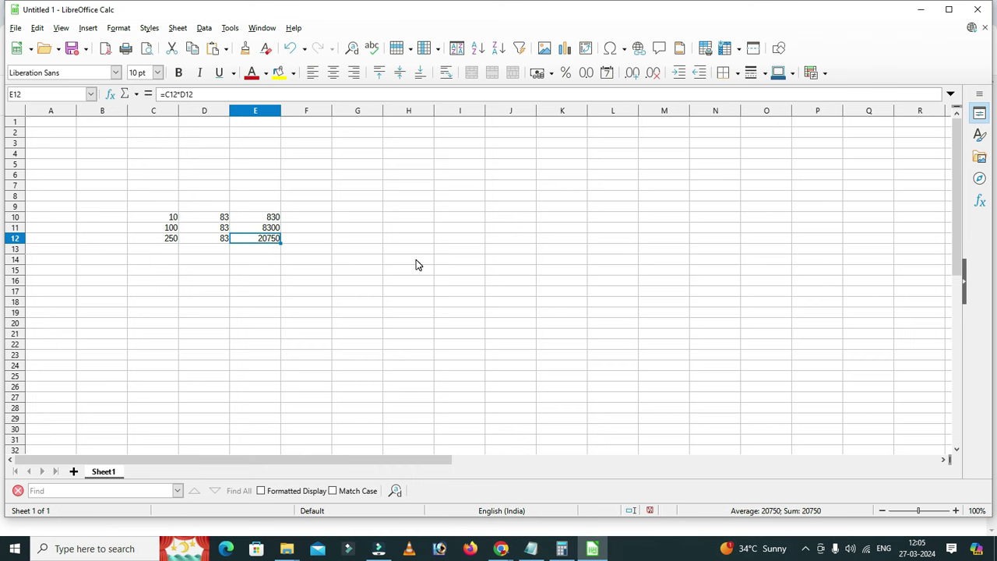
# - Switch to Chrome and bring up the logged-in CPAGrip publisher dashboard in the non-incognito window
pyautogui.click(501, 549)
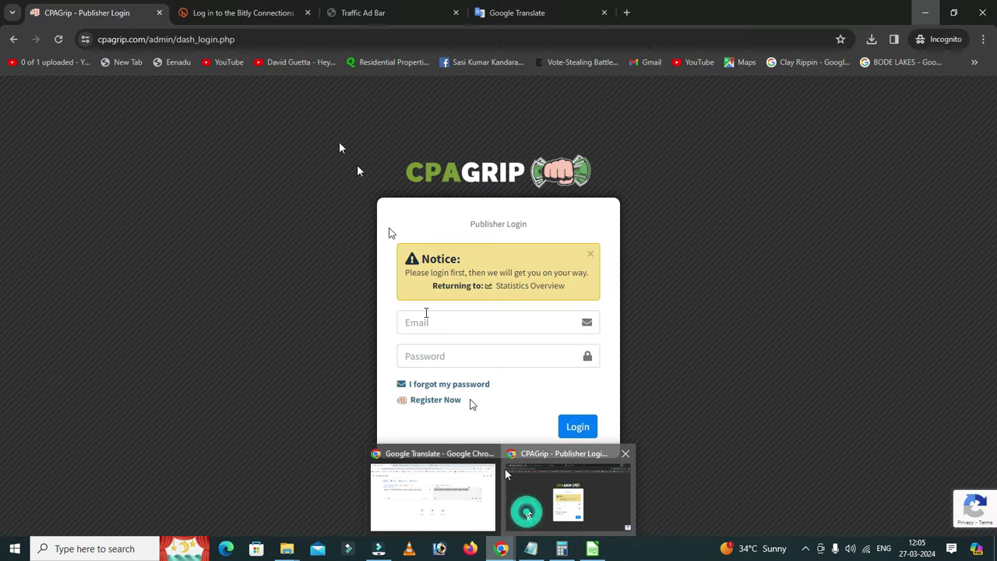
pyautogui.click(569, 499)
pyautogui.click(258, 25)
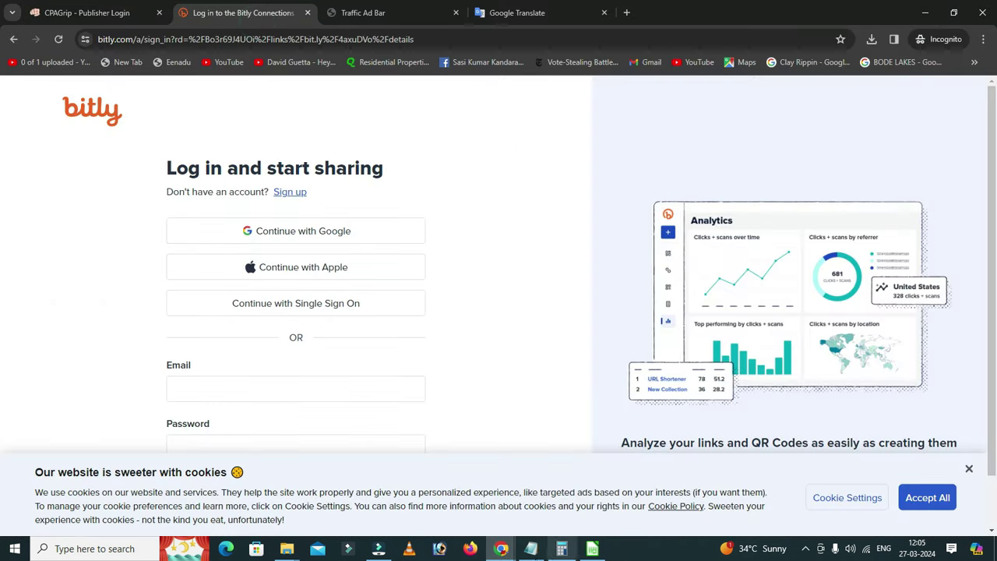
pyautogui.moveTo(501, 549)
pyautogui.click(429, 497)
pyautogui.click(244, 13)
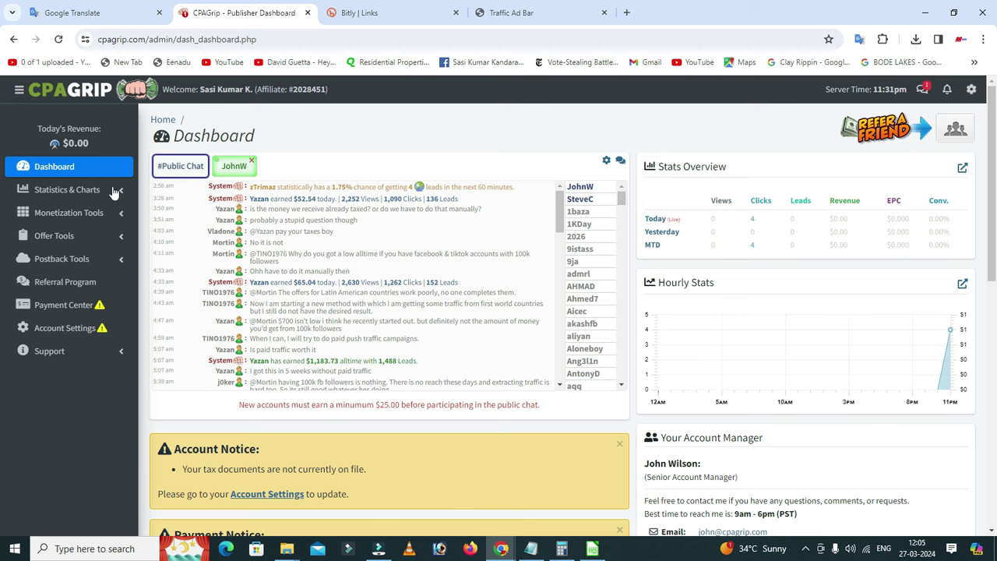
# - View the Statistics Overview page and return to the publisher dashboard
pyautogui.click(60, 191)
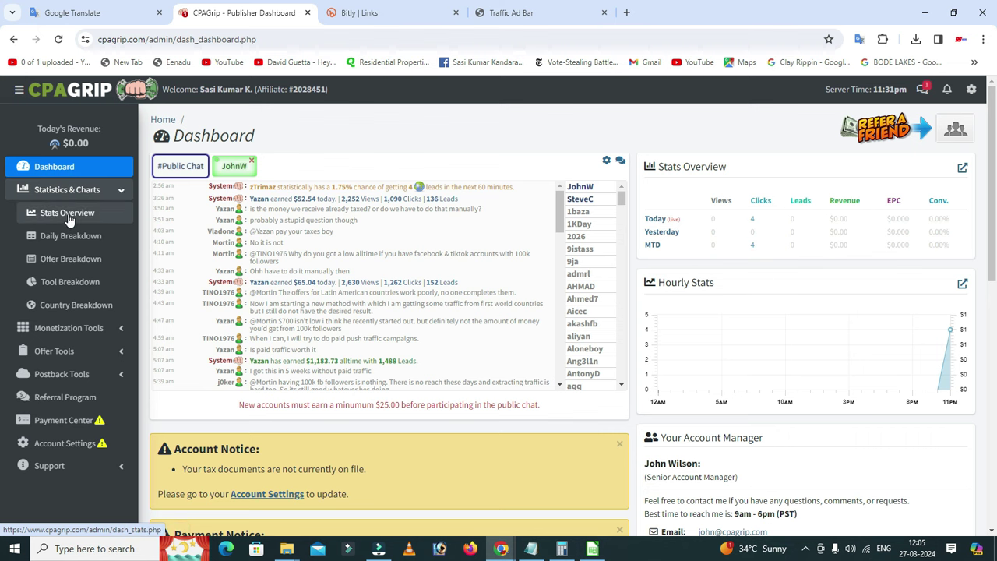
pyautogui.click(68, 218)
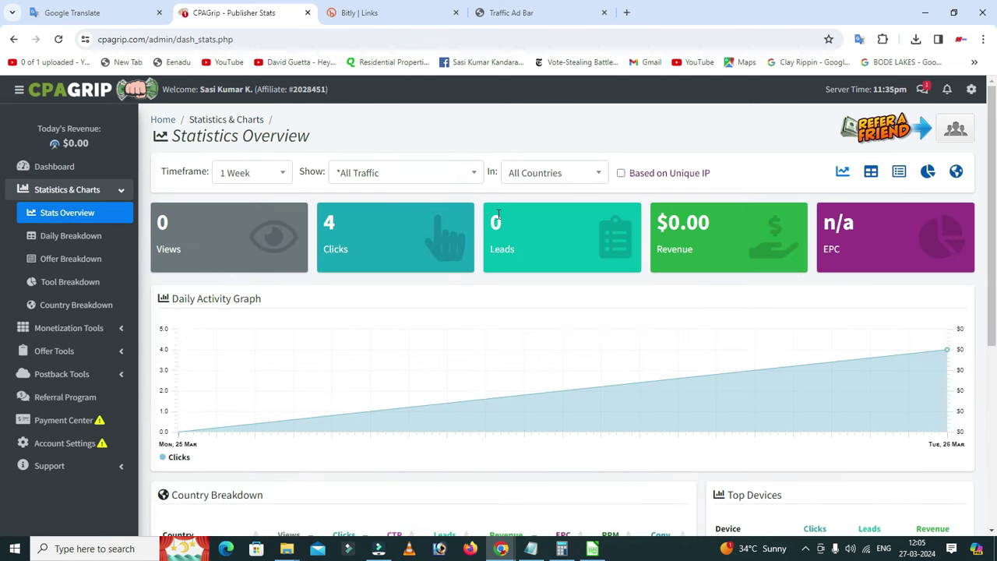
pyautogui.click(56, 167)
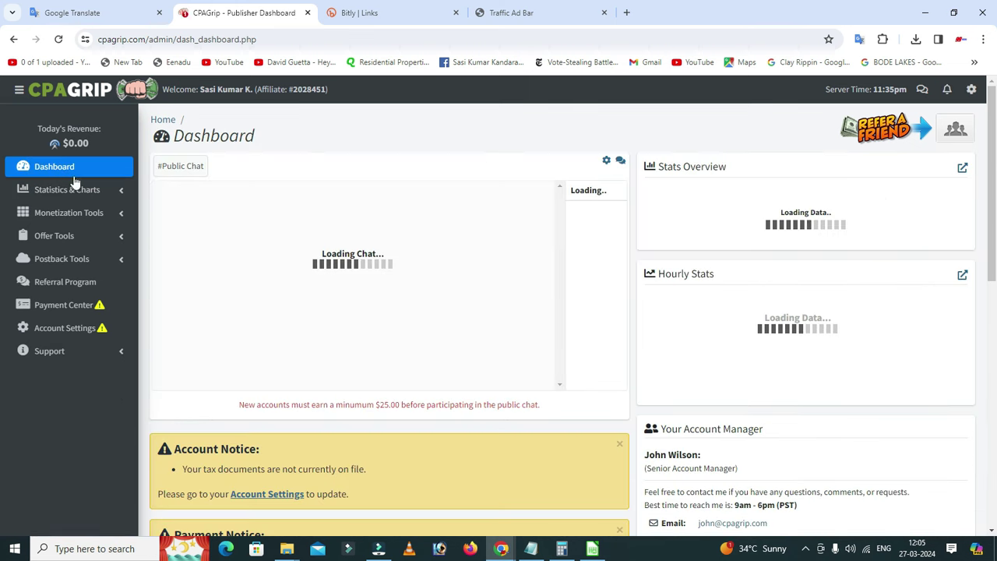
pyautogui.click(68, 169)
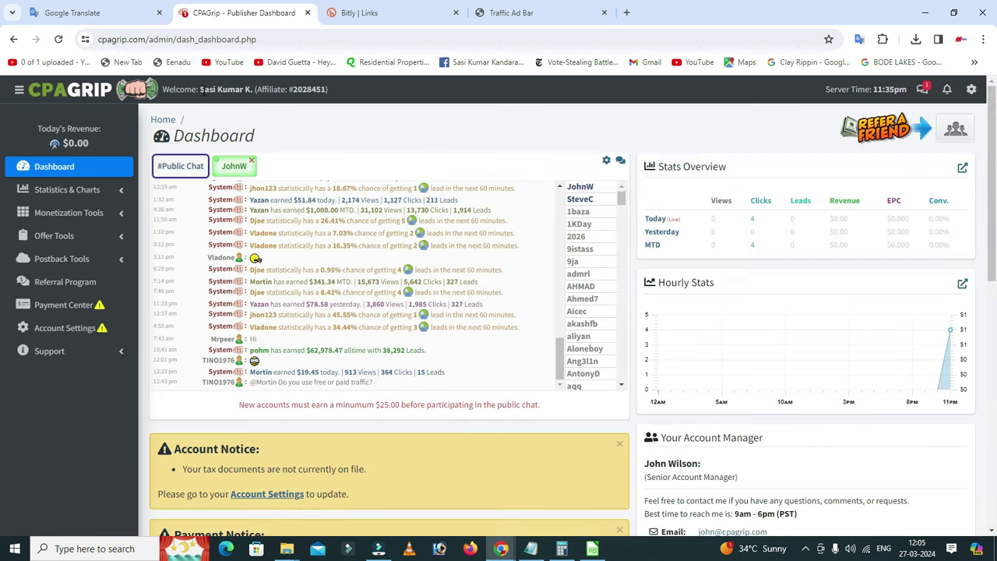
# - Highlight the account holder's name and the affiliate ID in the dashboard header, and reload the dashboard
pyautogui.moveTo(200, 89); pyautogui.dragTo(252, 89)
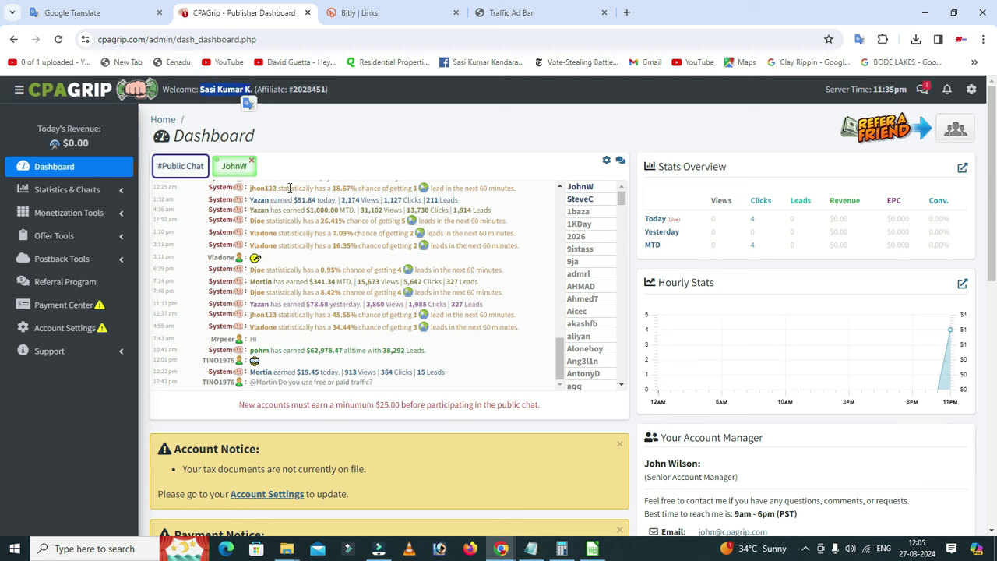
pyautogui.doubleClick(309, 89)
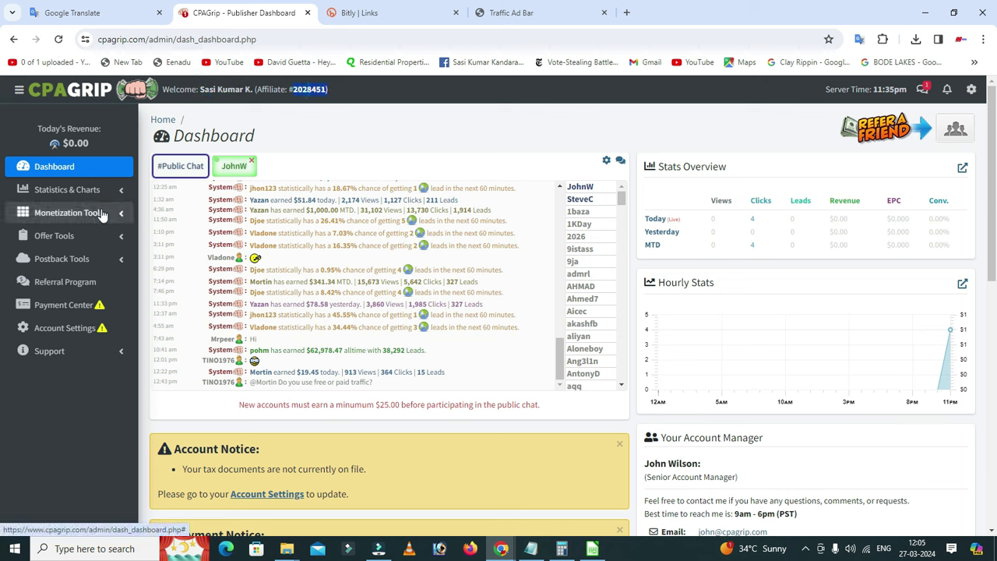
pyautogui.click(82, 173)
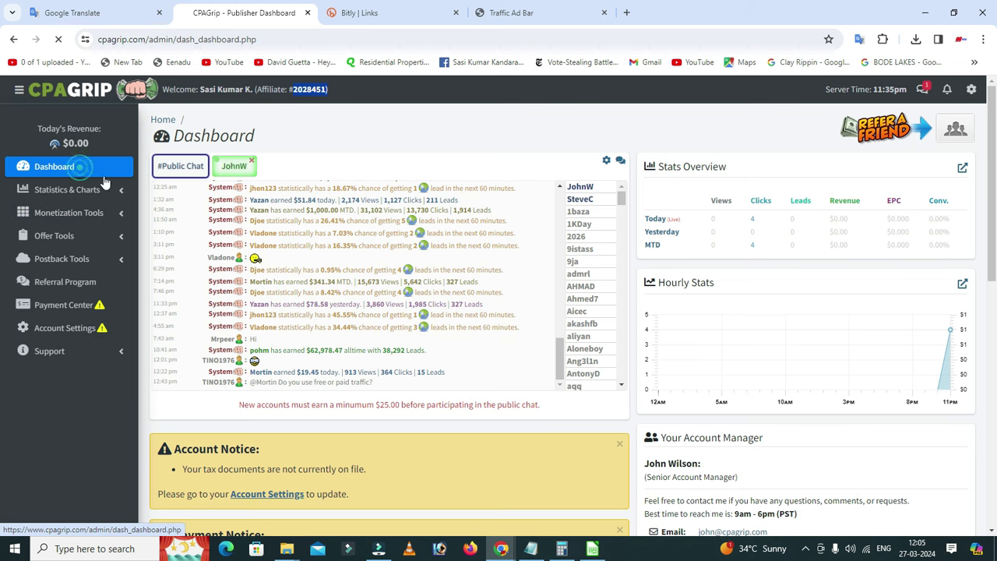
# - Review the top country breakdown, recently added offers and top performing offers on the dashboard
pyautogui.scroll(-1, 359, 242)
pyautogui.scroll(-5, 360, 238)
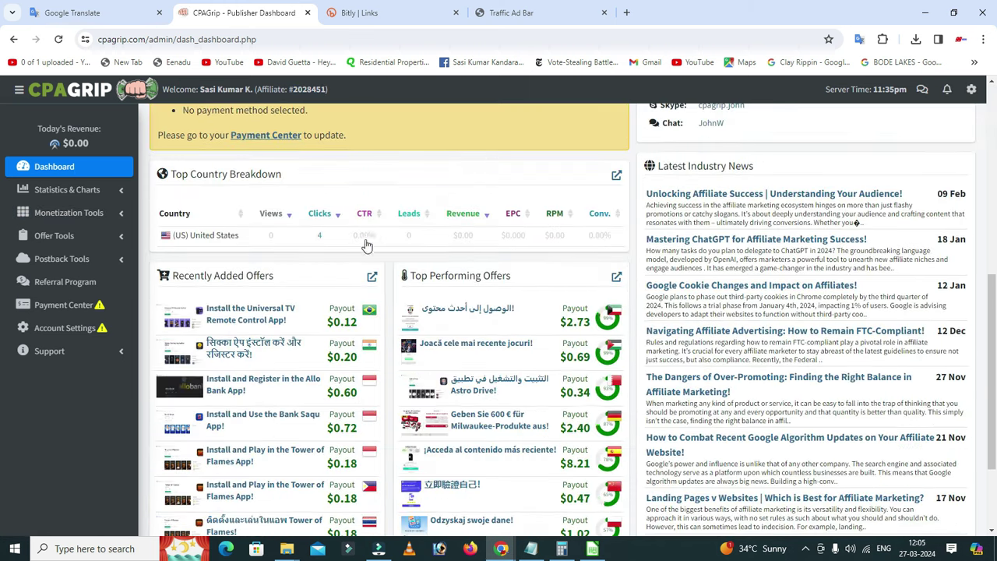
pyautogui.scroll(-1, 386, 256)
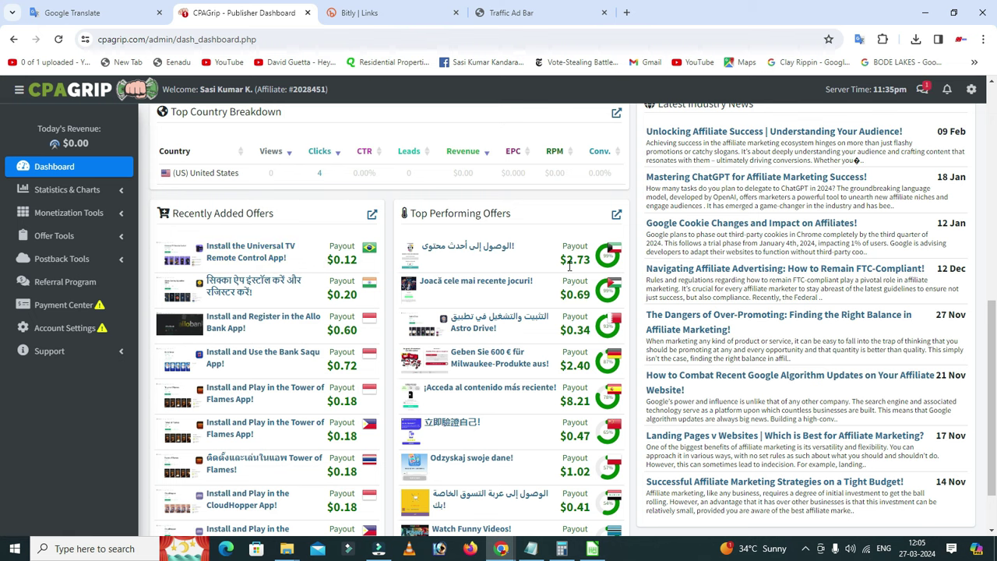
pyautogui.scroll(-1, 573, 266)
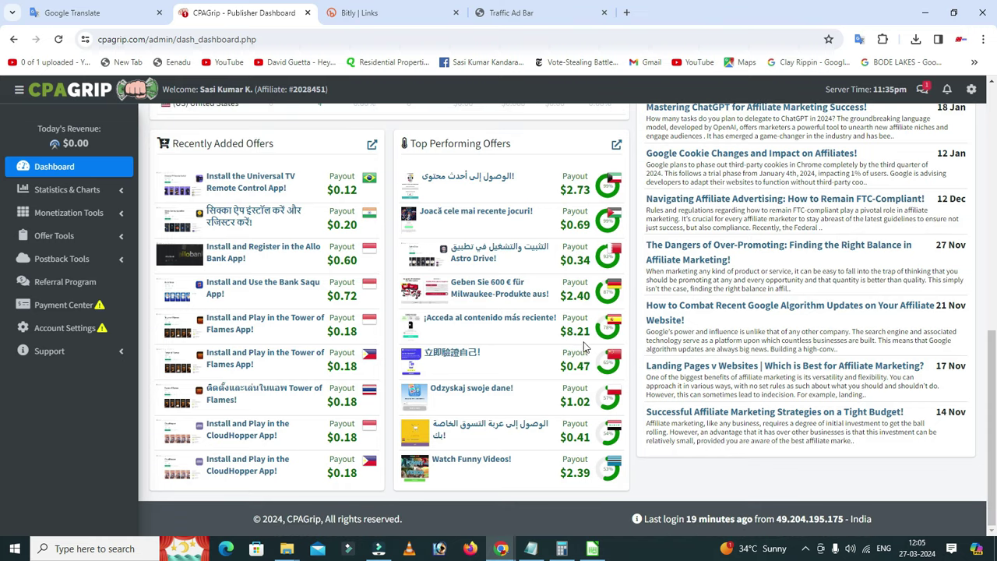
pyautogui.scroll(4, 581, 344)
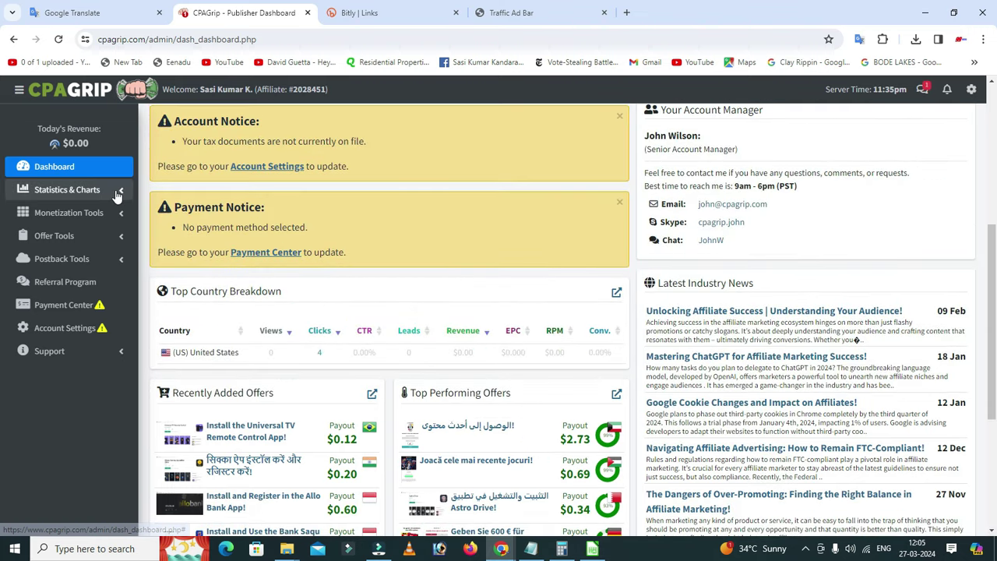
pyautogui.click(70, 169)
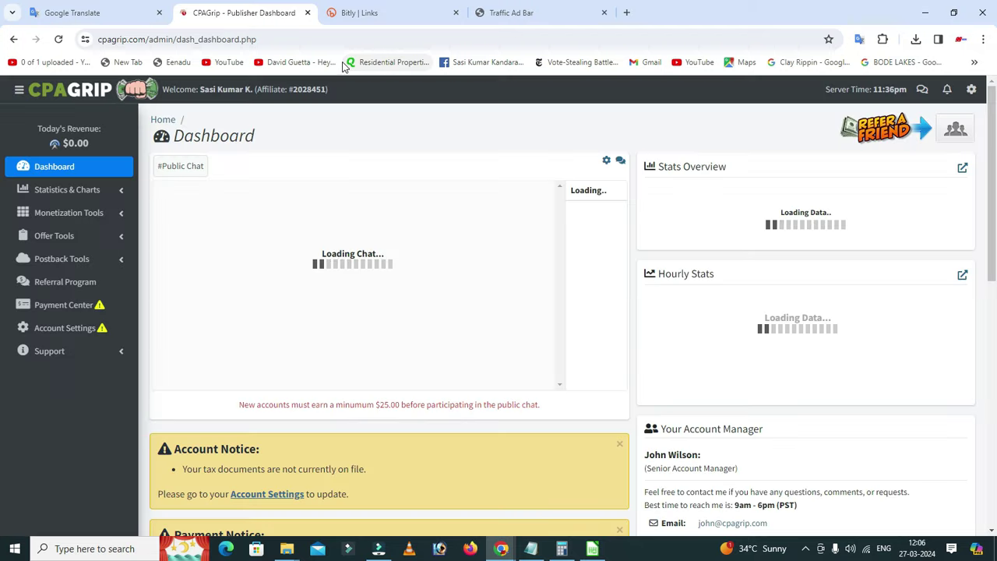
# - Check the open Google Translate page, and open the My Offers list in CPAGrip's offer tools
pyautogui.click(97, 21)
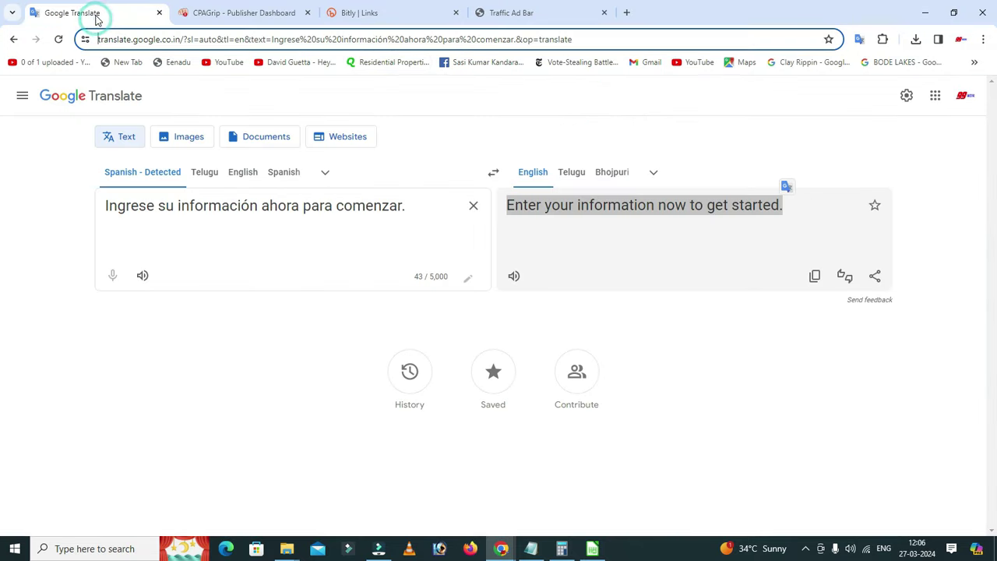
pyautogui.click(230, 22)
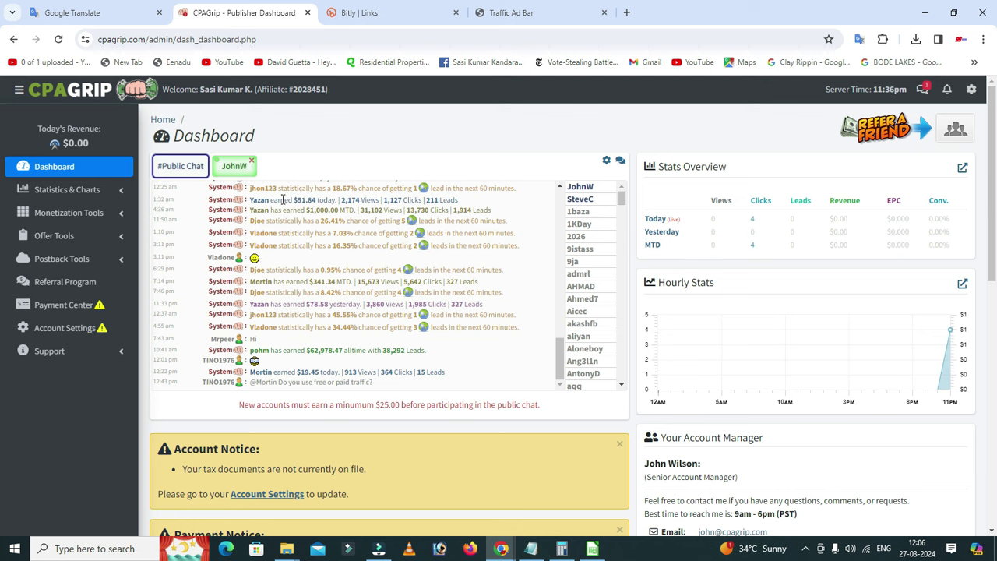
pyautogui.click(73, 237)
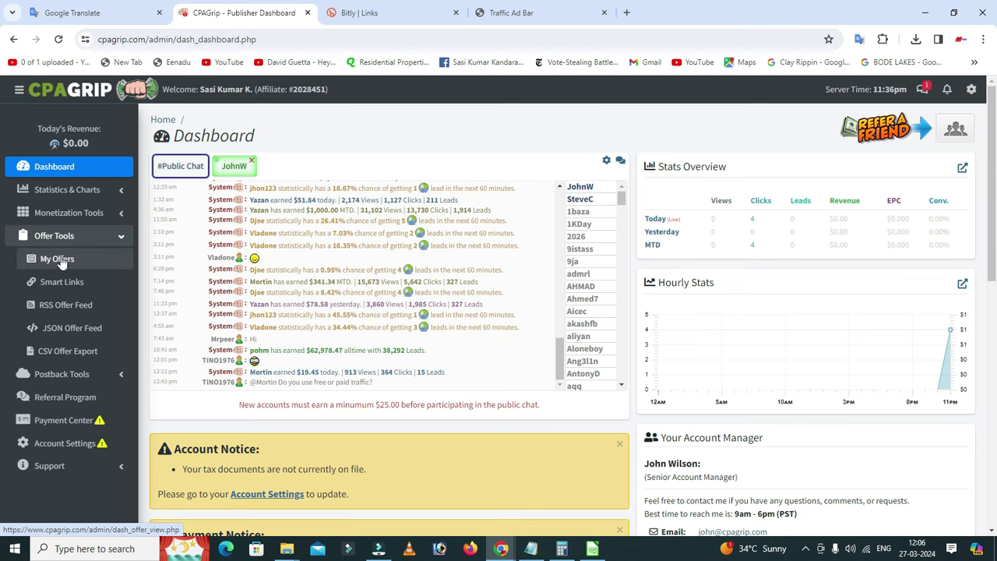
pyautogui.click(55, 265)
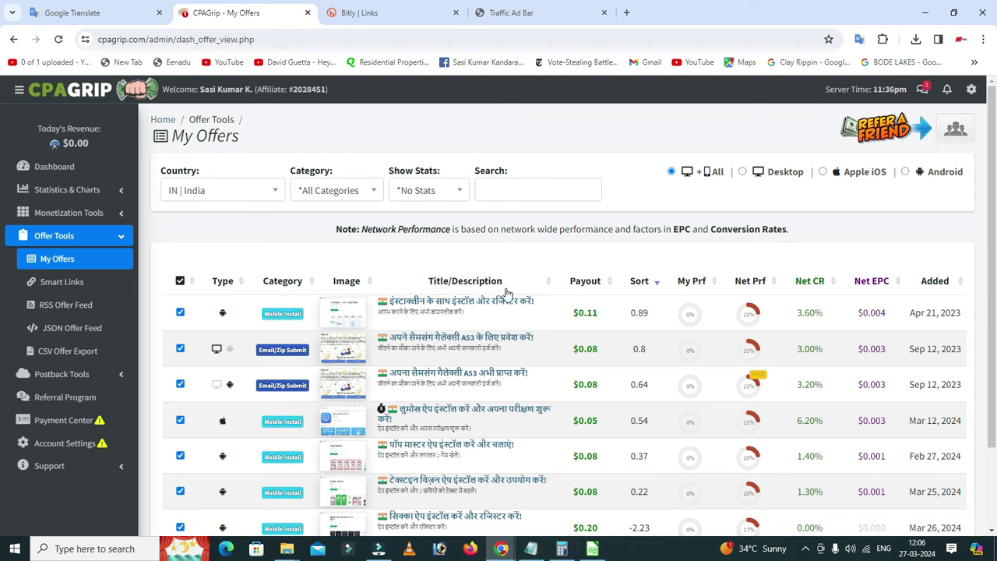
# - Filter the My Offers list to the country Spain and sort the offers by highest payout
pyautogui.scroll(-3, 499, 314)
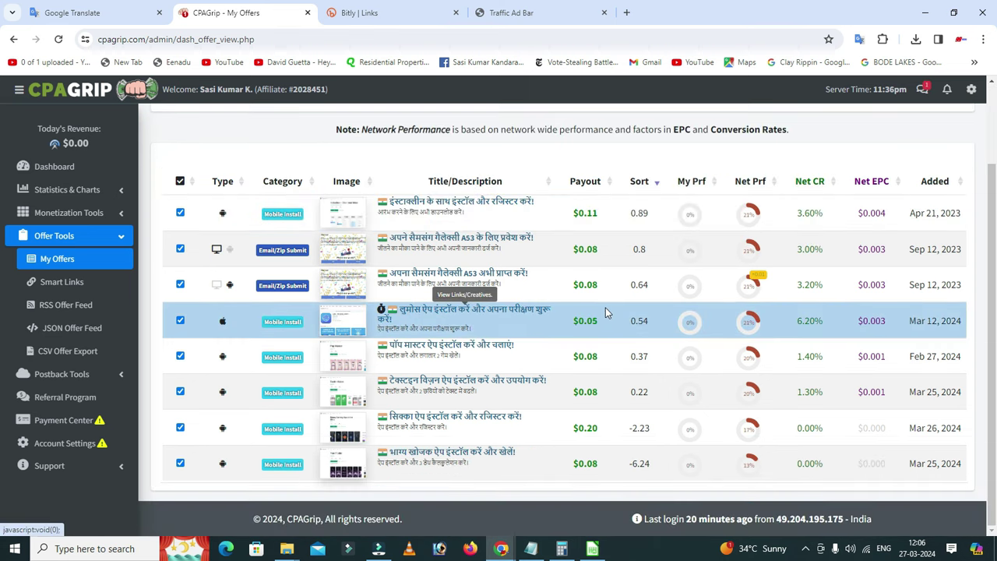
pyautogui.scroll(3, 616, 363)
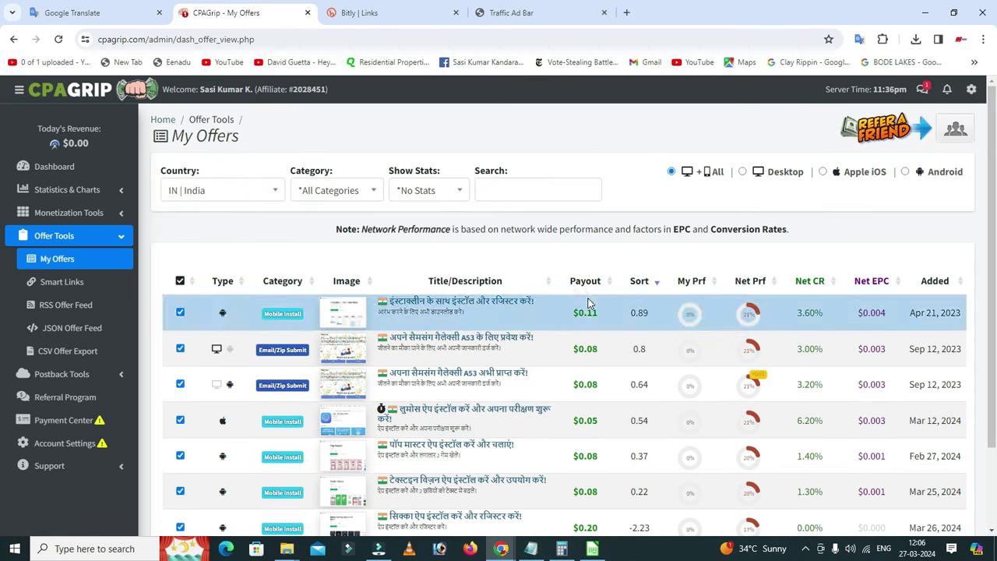
pyautogui.click(274, 190)
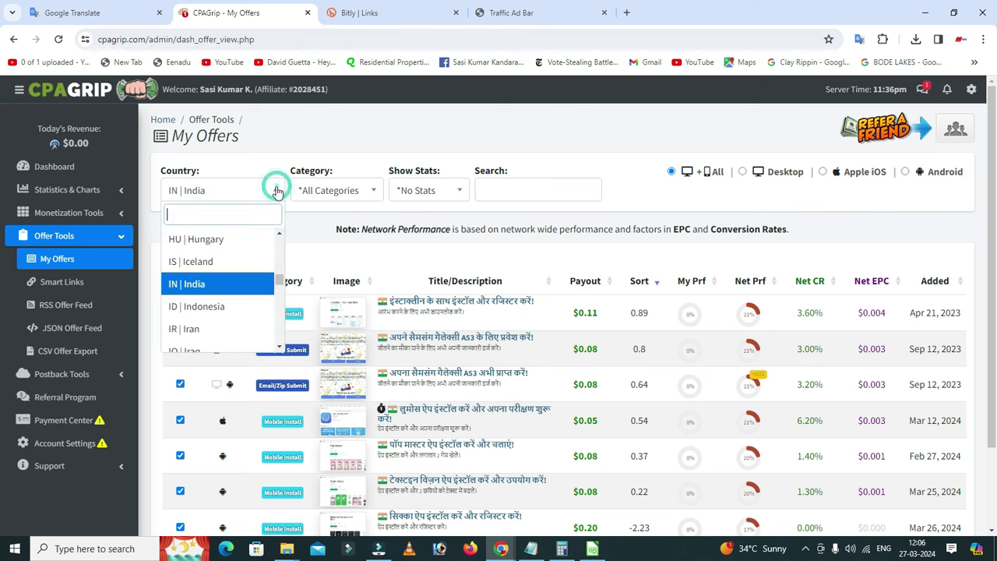
pyautogui.scroll(-3, 254, 305)
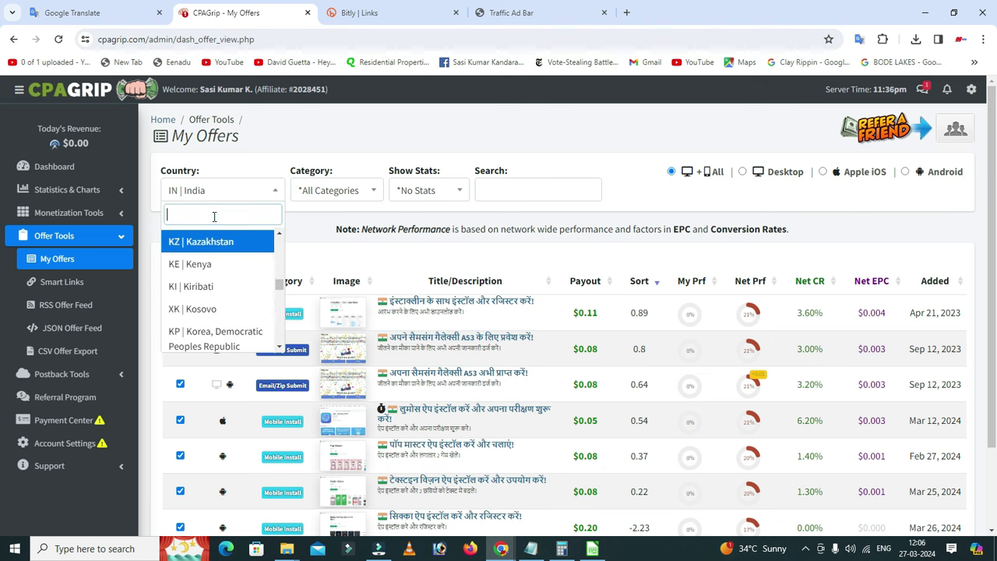
pyautogui.write('sp')
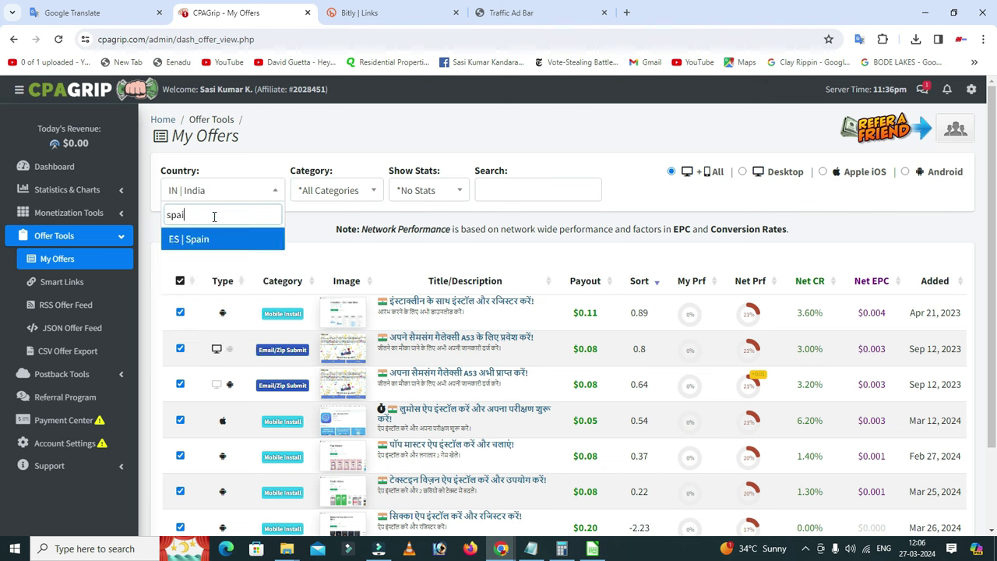
pyautogui.write('ai')
pyautogui.click(221, 245)
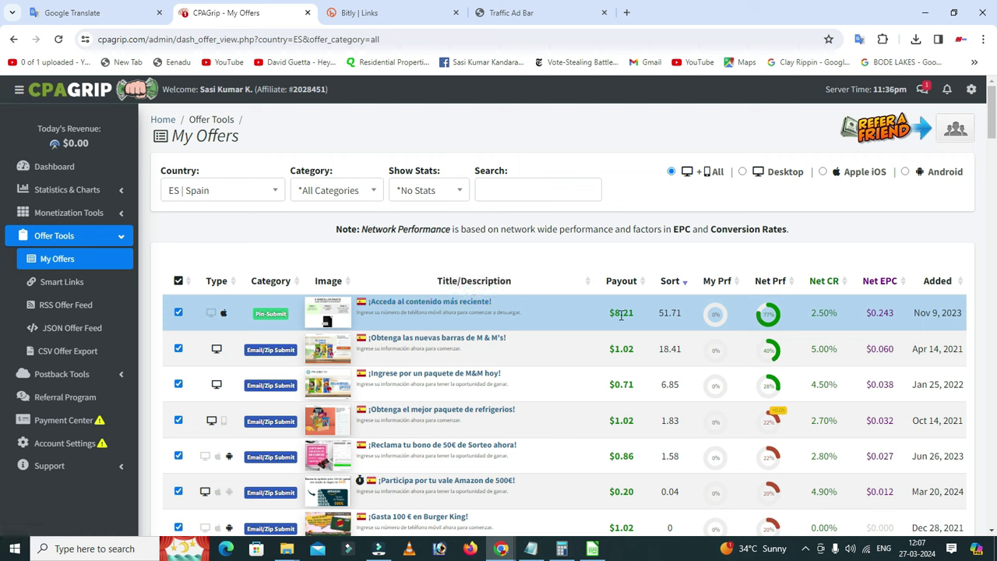
pyautogui.click(616, 287)
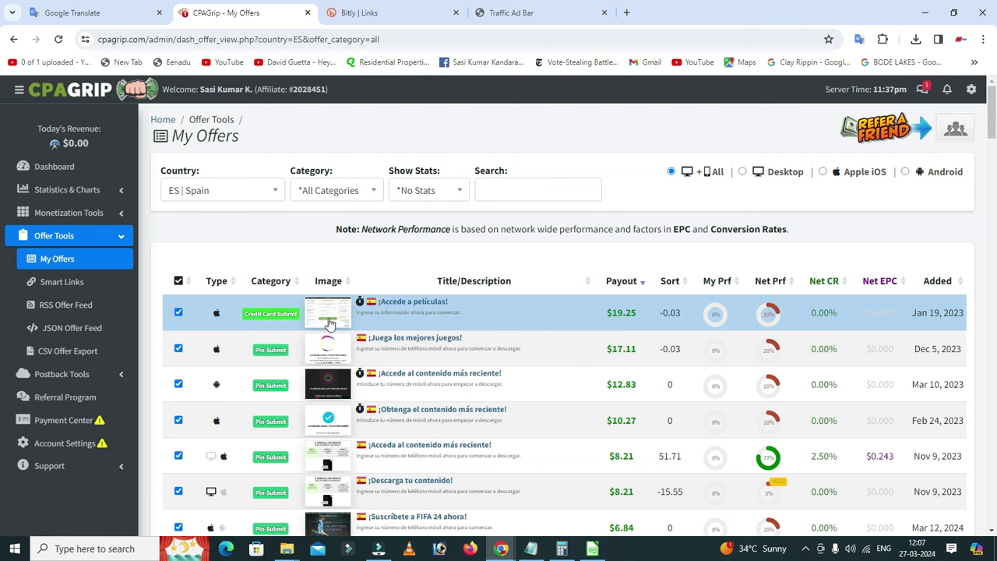
# - Open the details of the "¡Accede a películas!" offer and highlight its tracking link
pyautogui.click(392, 306)
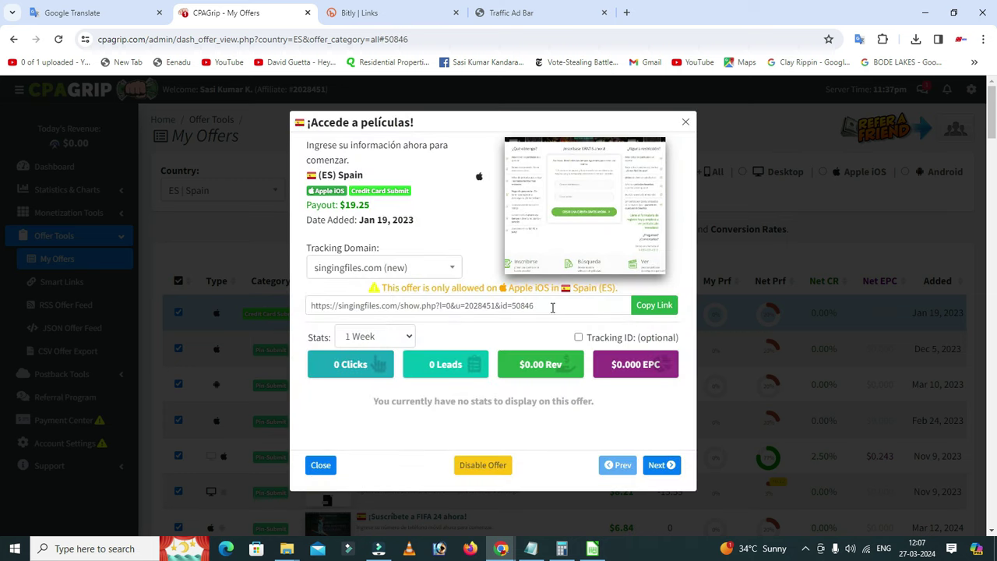
pyautogui.moveTo(568, 306); pyautogui.dragTo(307, 300)
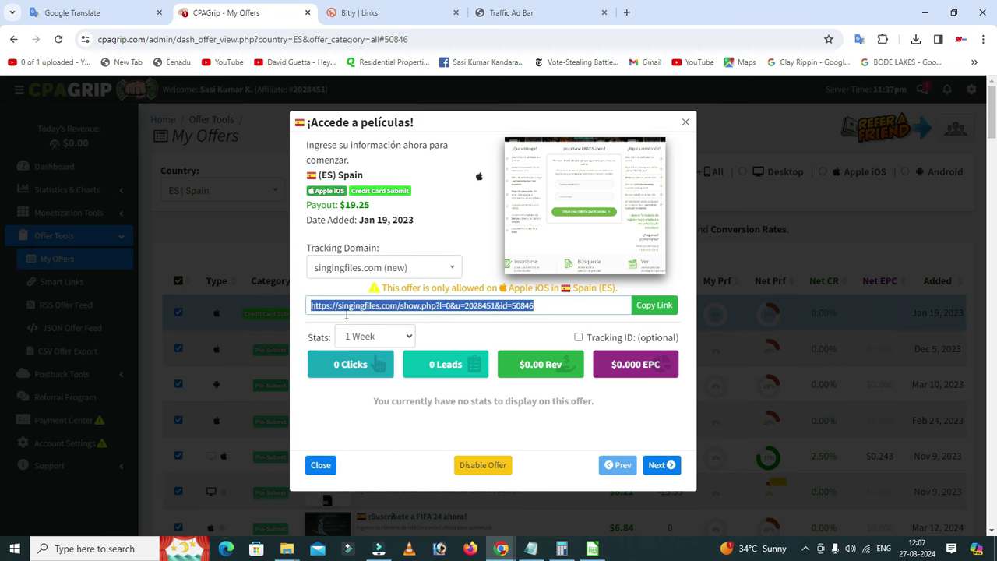
pyautogui.click(376, 307)
pyautogui.moveTo(534, 305); pyautogui.dragTo(300, 305)
pyautogui.press('Escape')
pyautogui.click(412, 303)
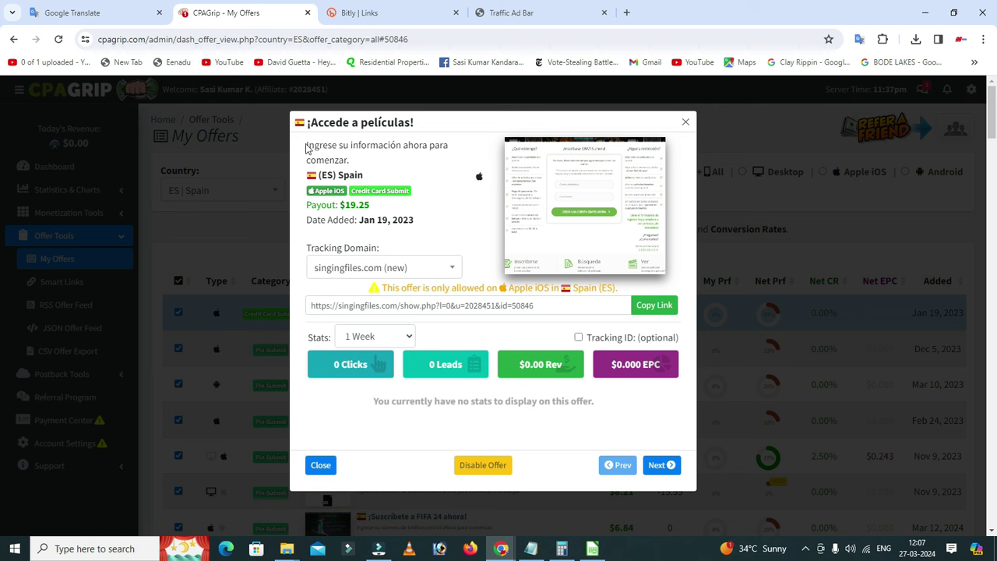
# - Copy the offer's description "Ingrese su información ahora para comenzar." and translate it into English in Google Translate
pyautogui.moveTo(307, 148); pyautogui.dragTo(353, 164)
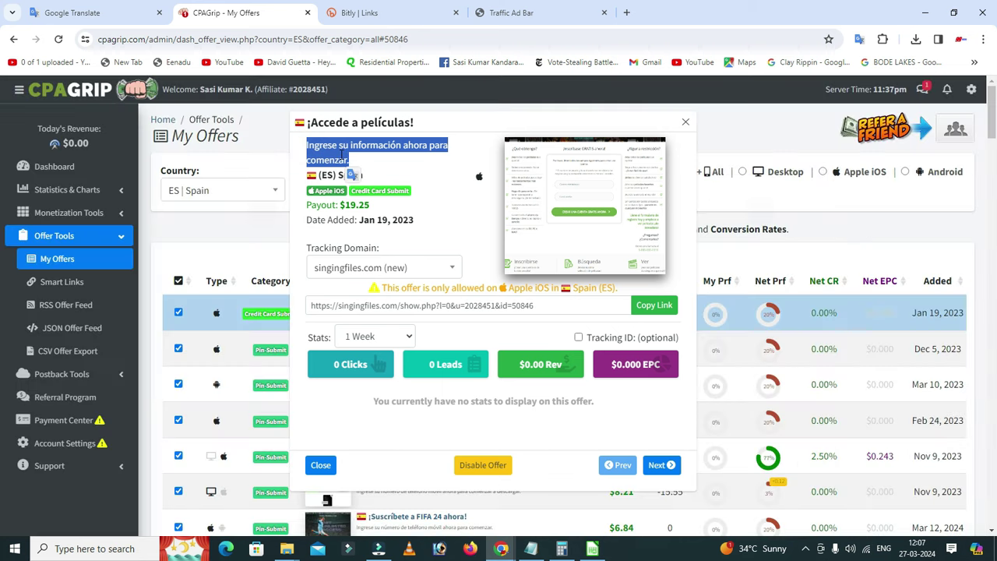
pyautogui.rightClick(354, 163)
pyautogui.click(369, 167)
pyautogui.click(148, 3)
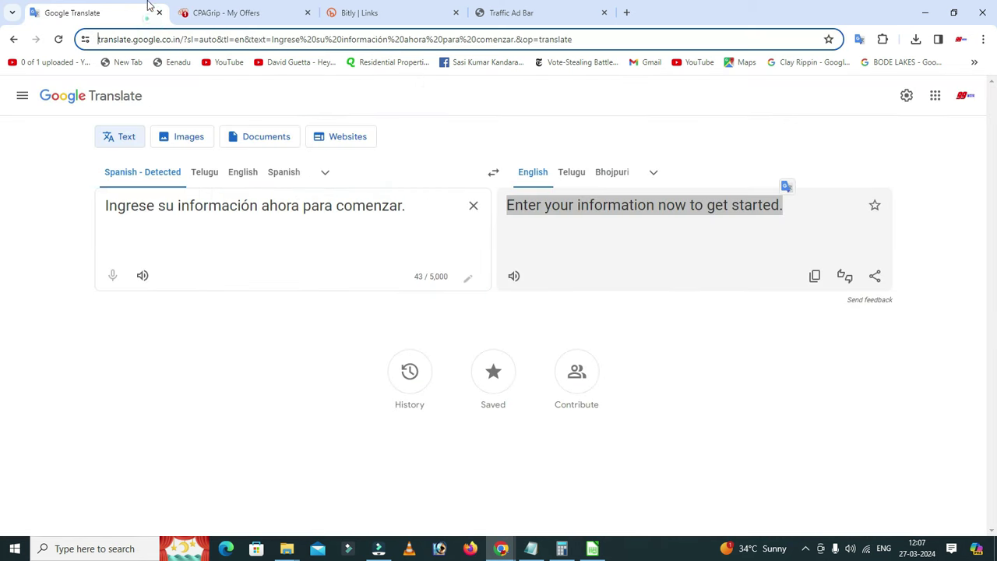
pyautogui.click(151, 208)
pyautogui.hotkey('ctrl', 'a')
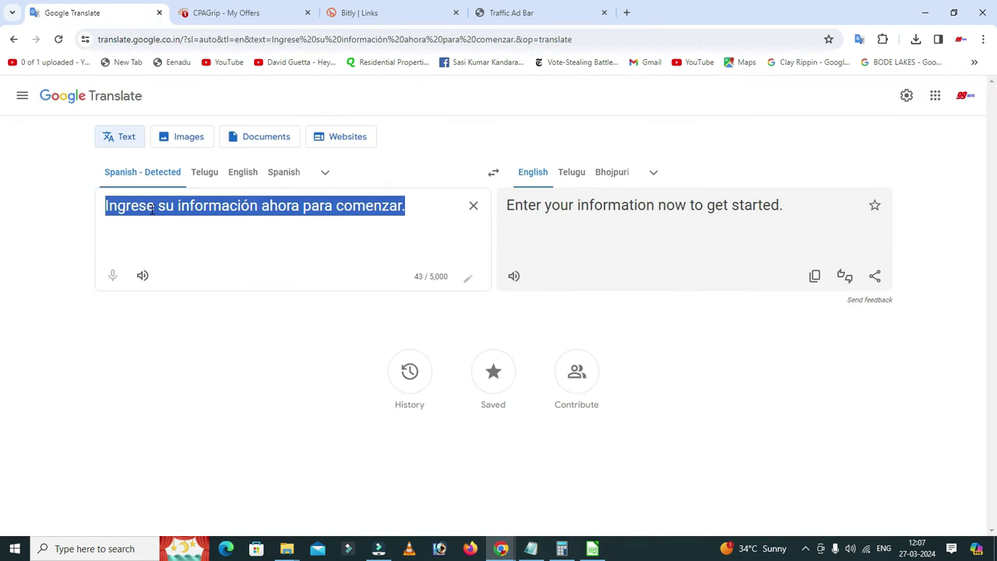
pyautogui.press('Right')
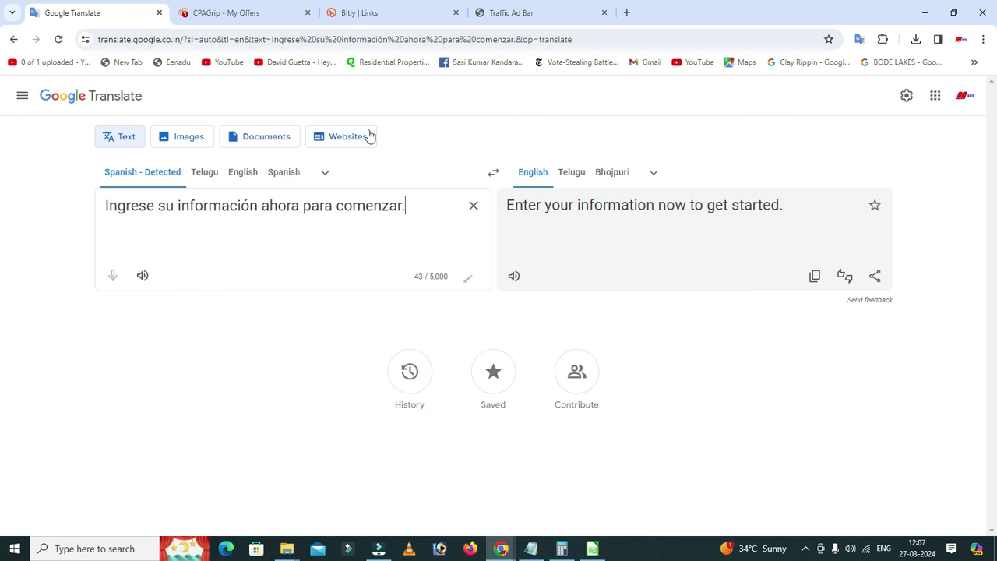
# - Review the English translation of the description and compare it with the open CPAGrip offer details
pyautogui.click(101, 206)
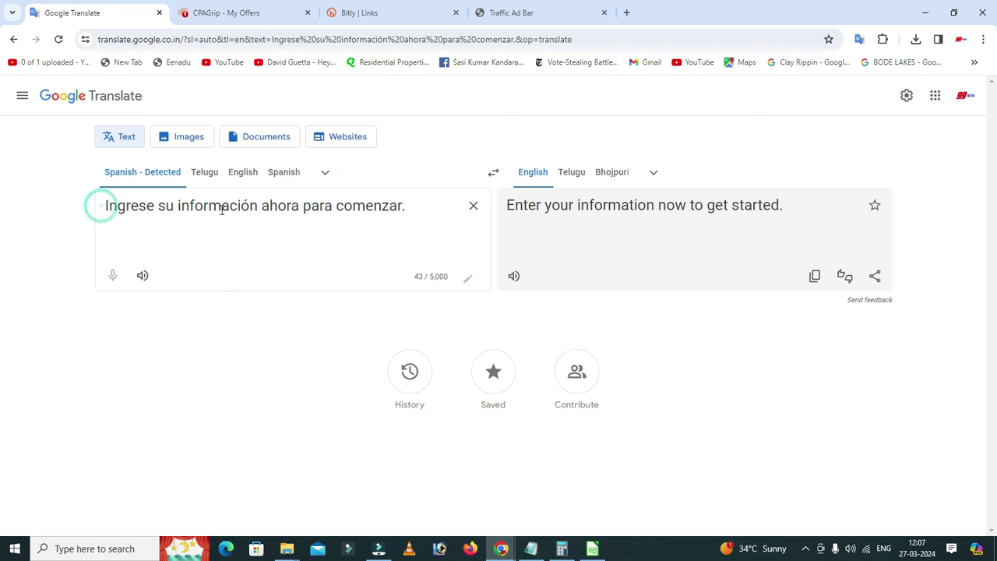
pyautogui.click(547, 204)
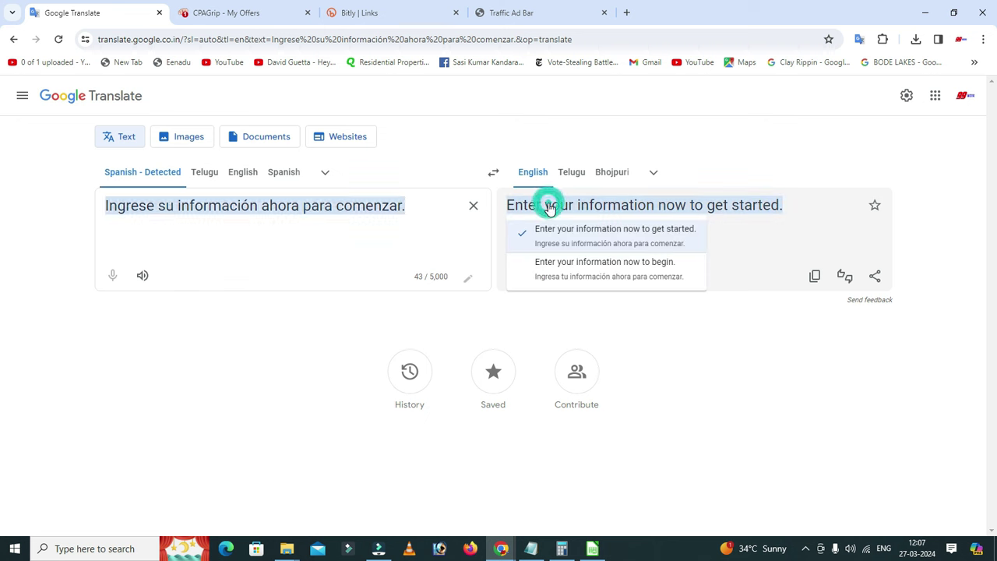
pyautogui.click(408, 240)
pyautogui.click(265, 12)
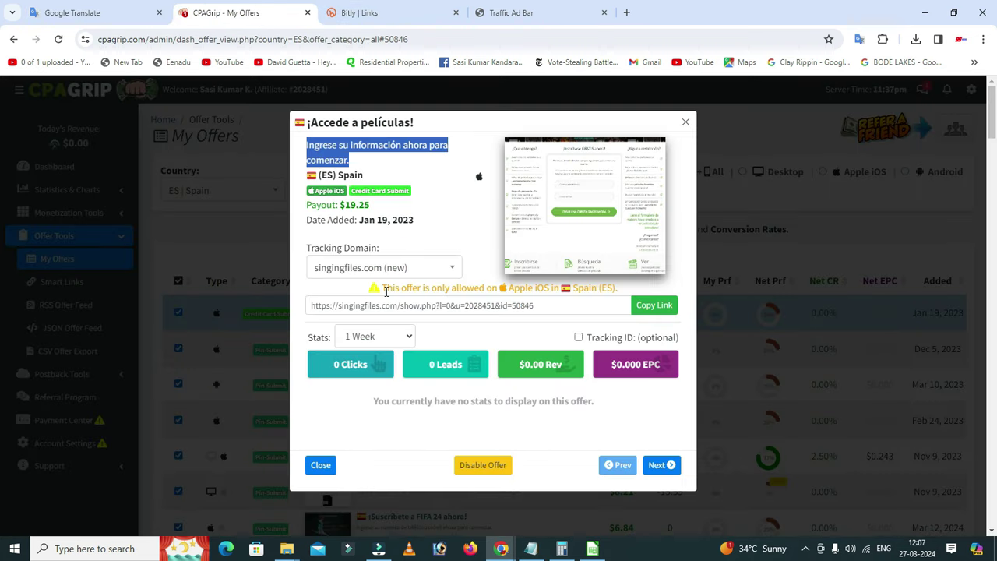
pyautogui.click(497, 20)
pyautogui.click(86, 12)
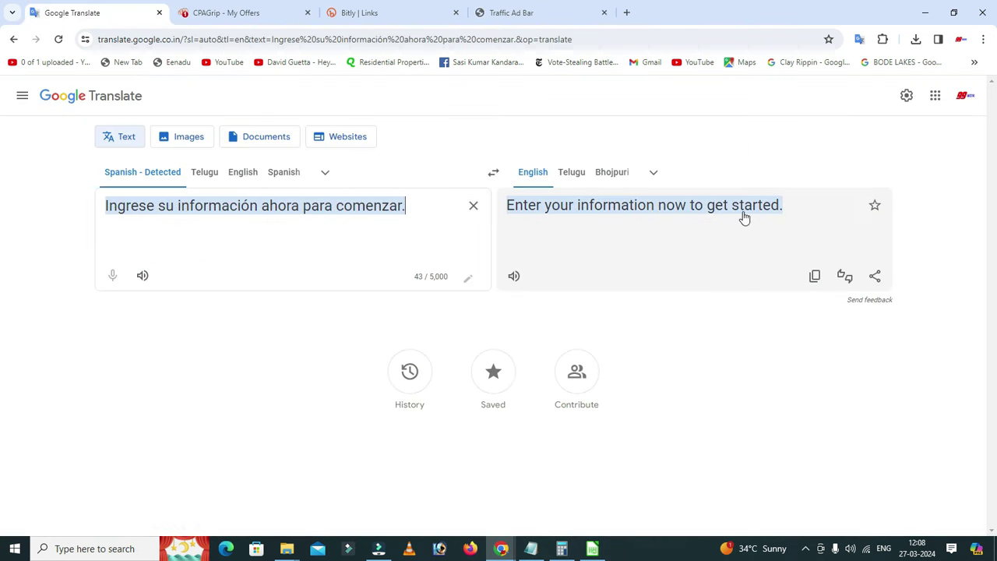
pyautogui.click(227, 12)
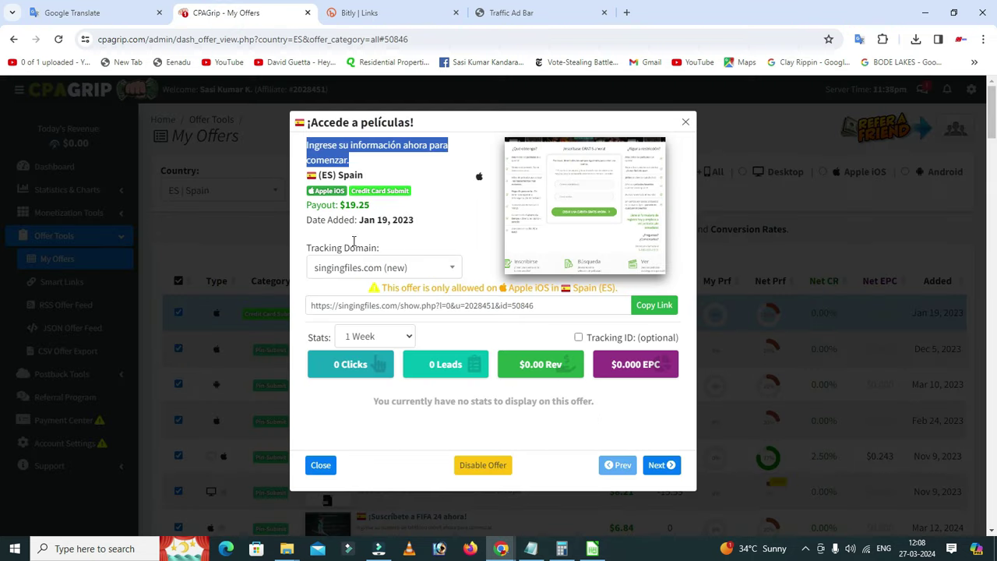
# - Highlight the payout amount of the "¡Accede a películas!" offer and close its details
pyautogui.moveTo(343, 204); pyautogui.dragTo(373, 209)
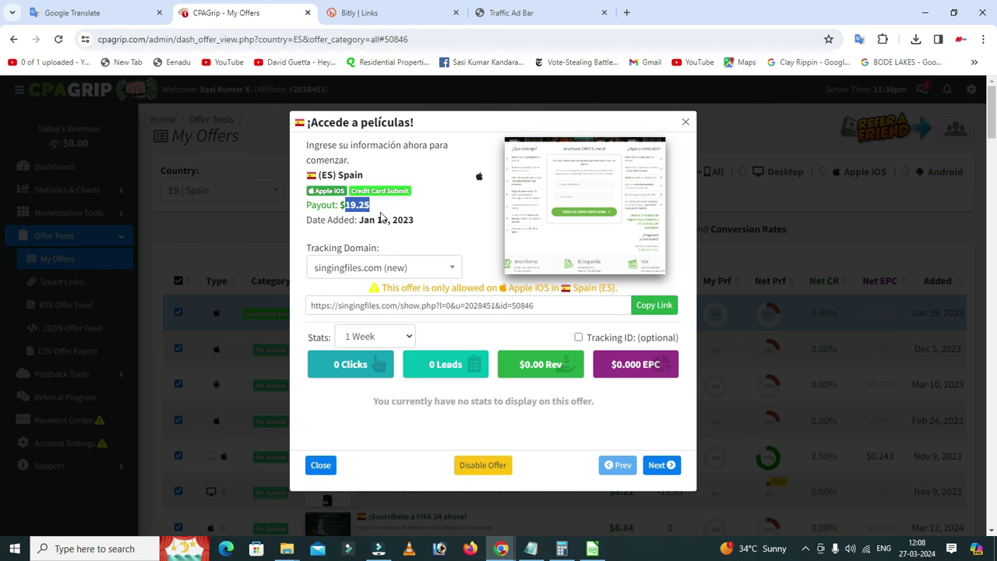
pyautogui.scroll(-1, 424, 238)
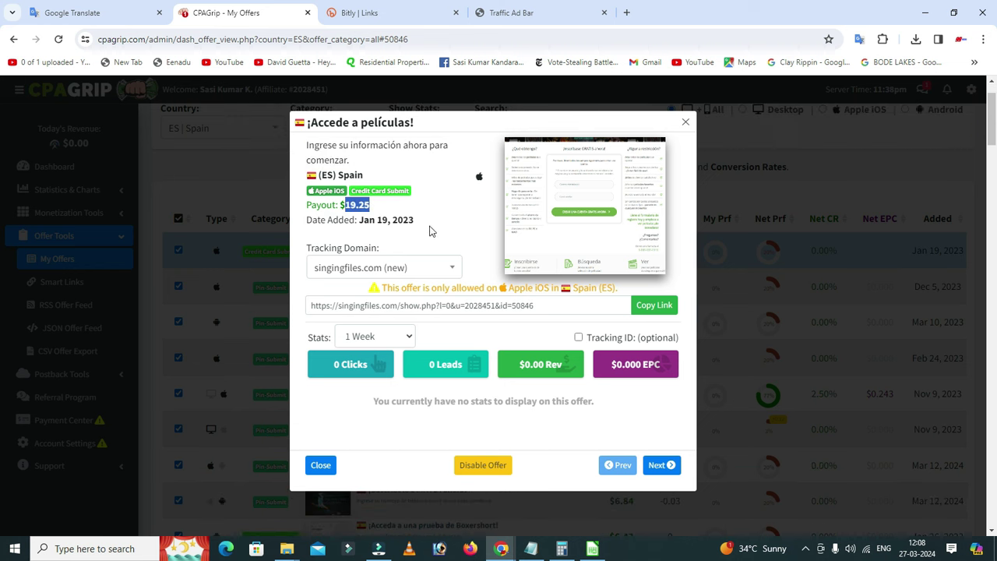
pyautogui.click(686, 123)
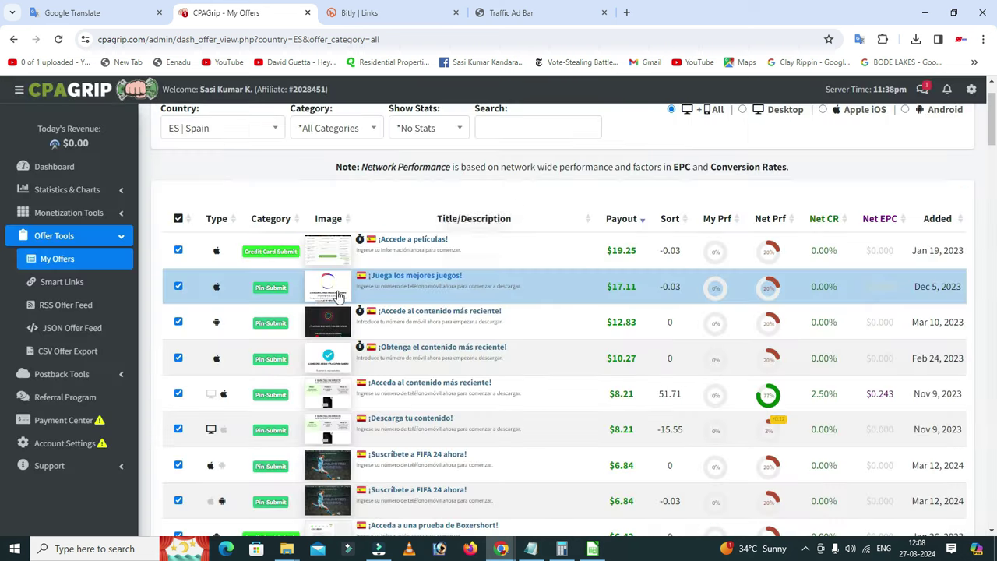
# - Open the "¡Juega los mejores juegos!" offer, copy its description and translate it into English in Google Translate
pyautogui.click(434, 284)
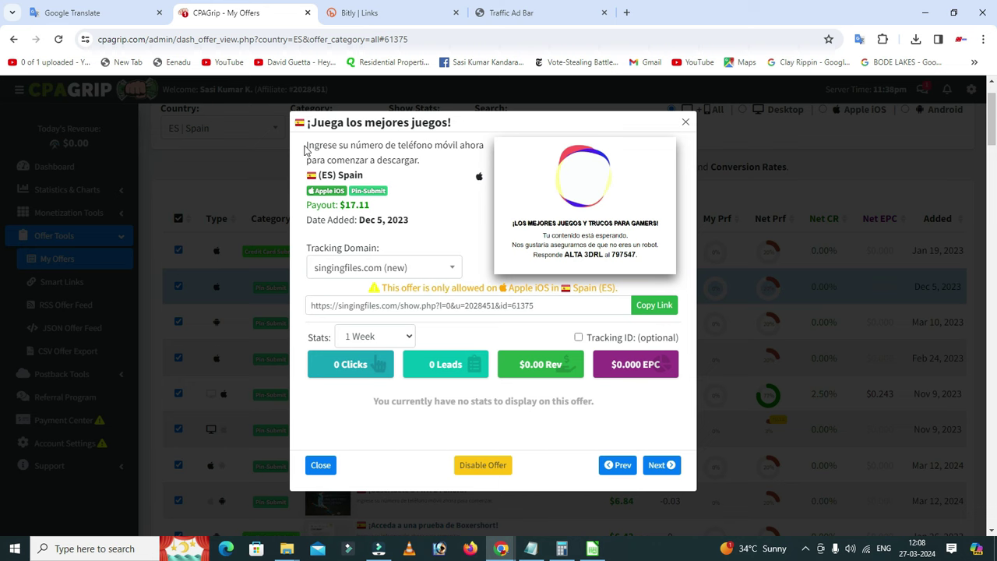
pyautogui.moveTo(306, 150); pyautogui.dragTo(423, 162)
pyautogui.hotkey('ctrl', 'c')
pyautogui.click(101, 13)
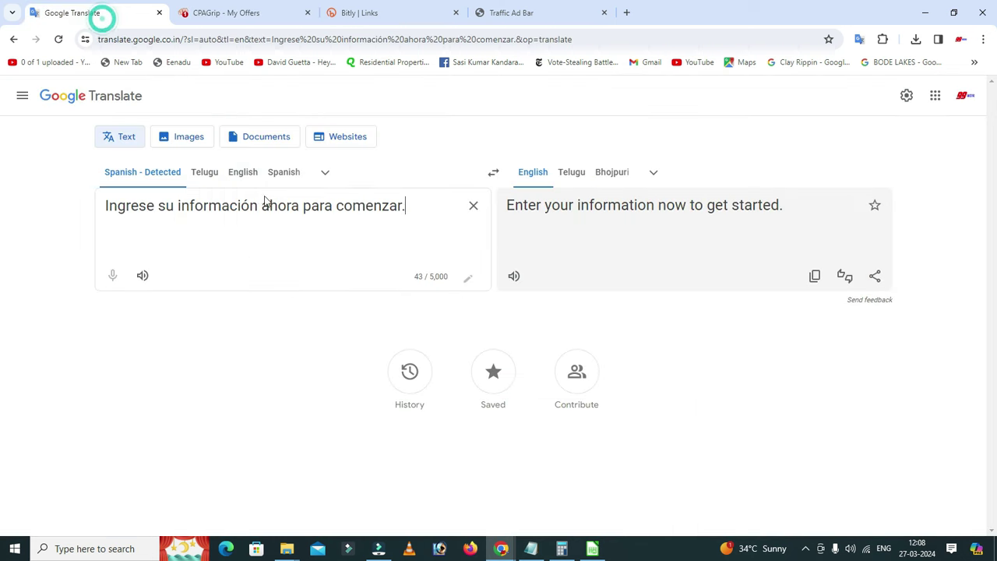
pyautogui.click(250, 195)
pyautogui.hotkey('ctrl', 'a')
pyautogui.hotkey('ctrl', 'v')
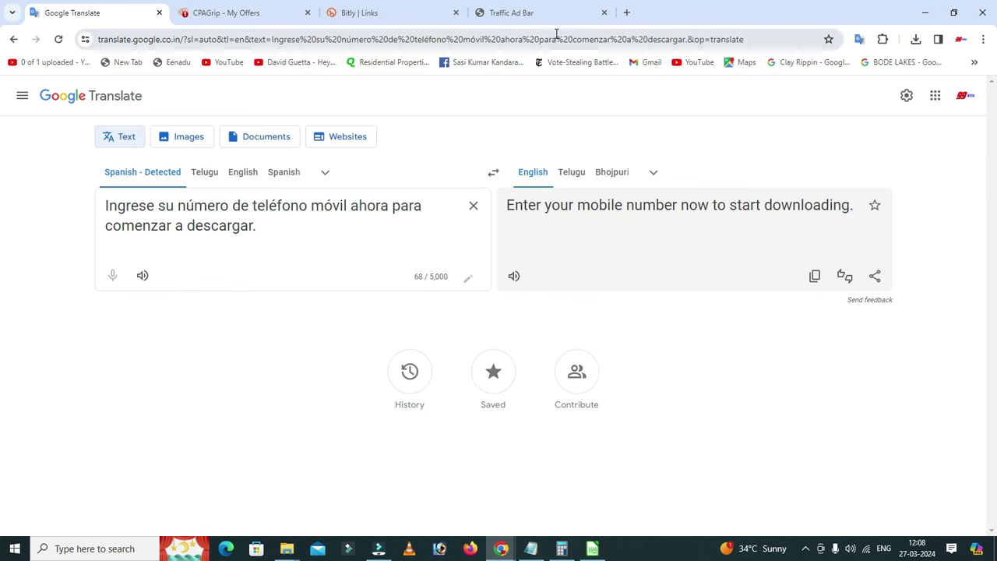
# - Return to the CPAGrip offer, highlight its tracking link and payout amount, and close its details
pyautogui.click(249, 17)
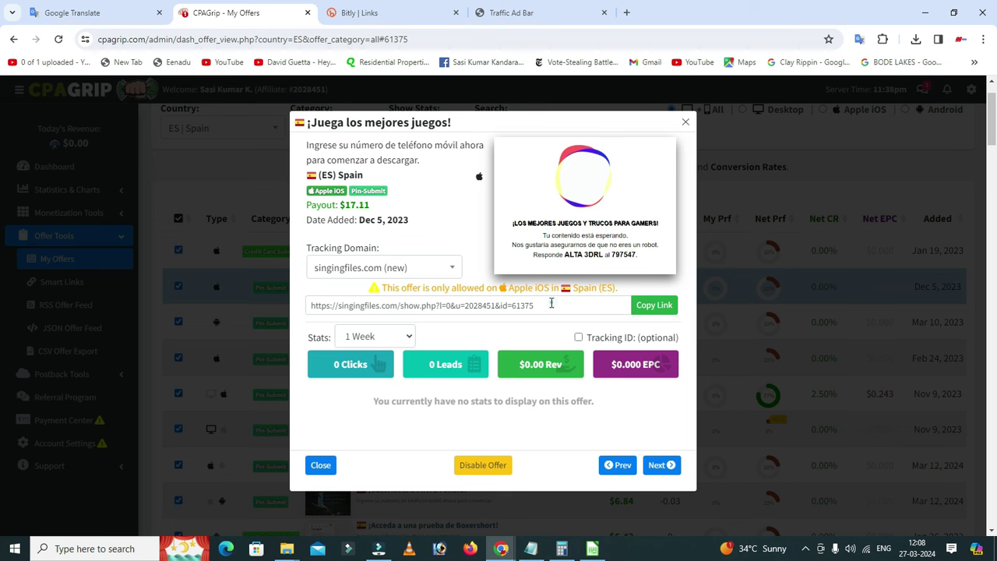
pyautogui.moveTo(551, 304); pyautogui.dragTo(297, 283)
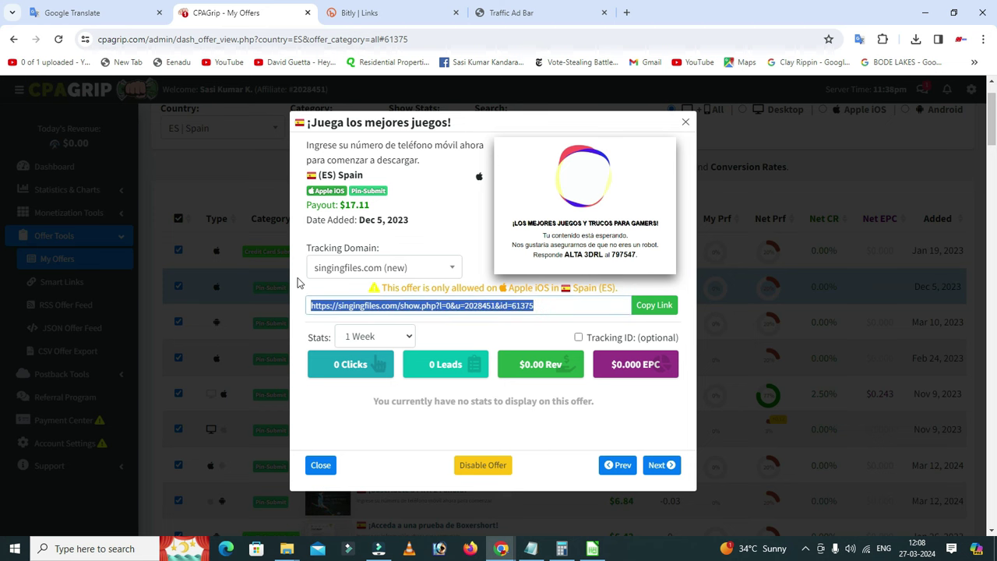
pyautogui.scroll(1, 377, 193)
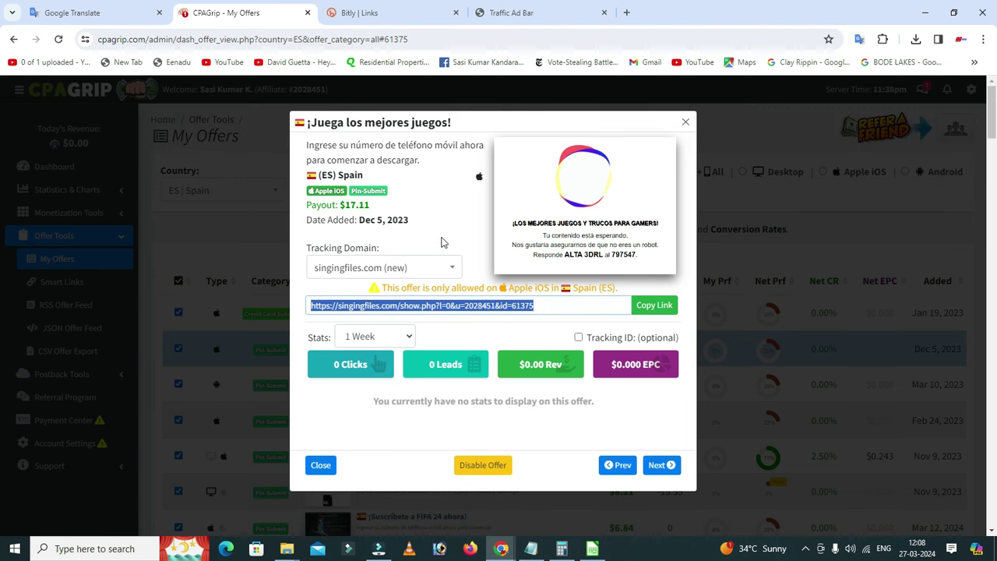
pyautogui.scroll(-1, 445, 243)
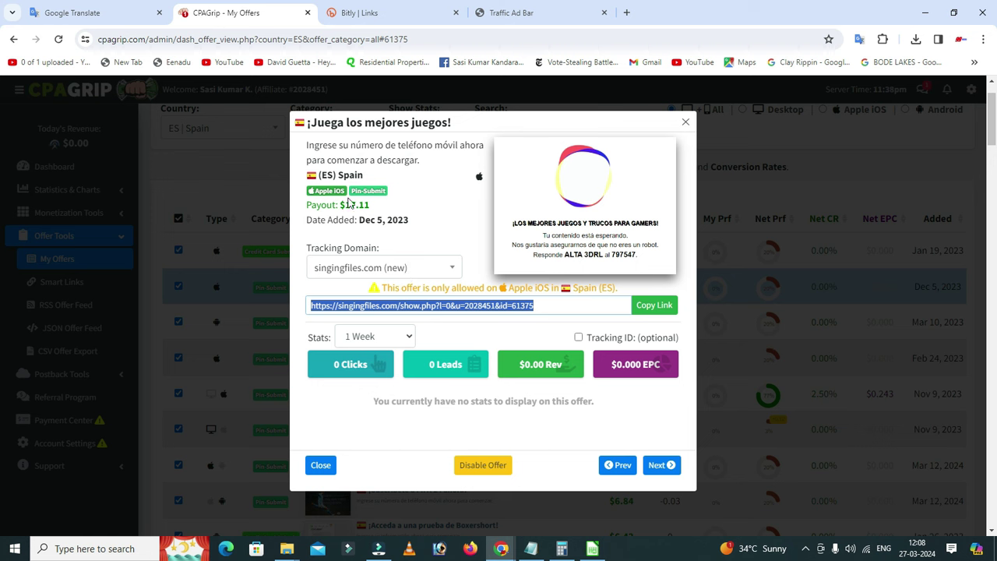
pyautogui.moveTo(346, 205); pyautogui.dragTo(371, 206)
pyautogui.click(389, 206)
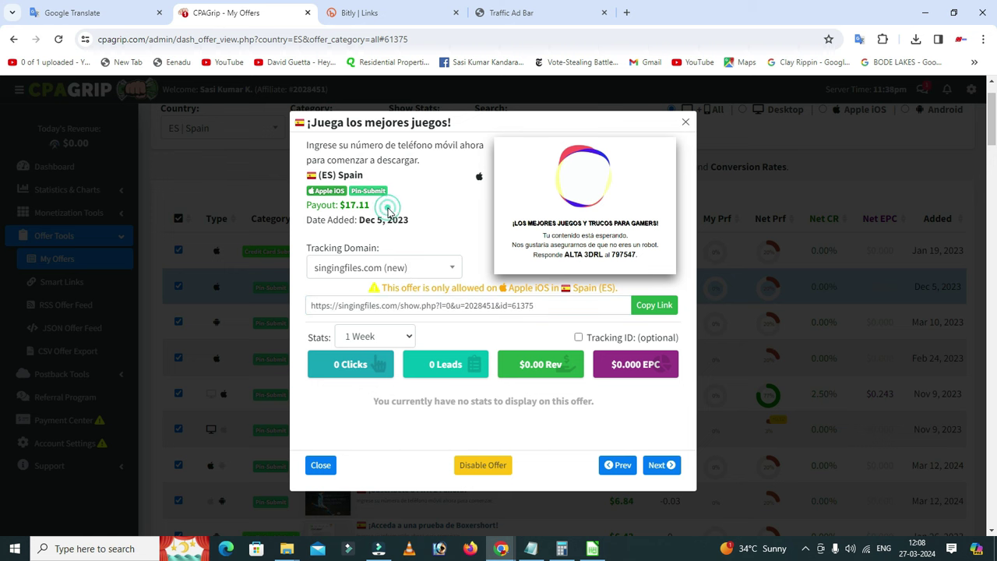
pyautogui.click(686, 124)
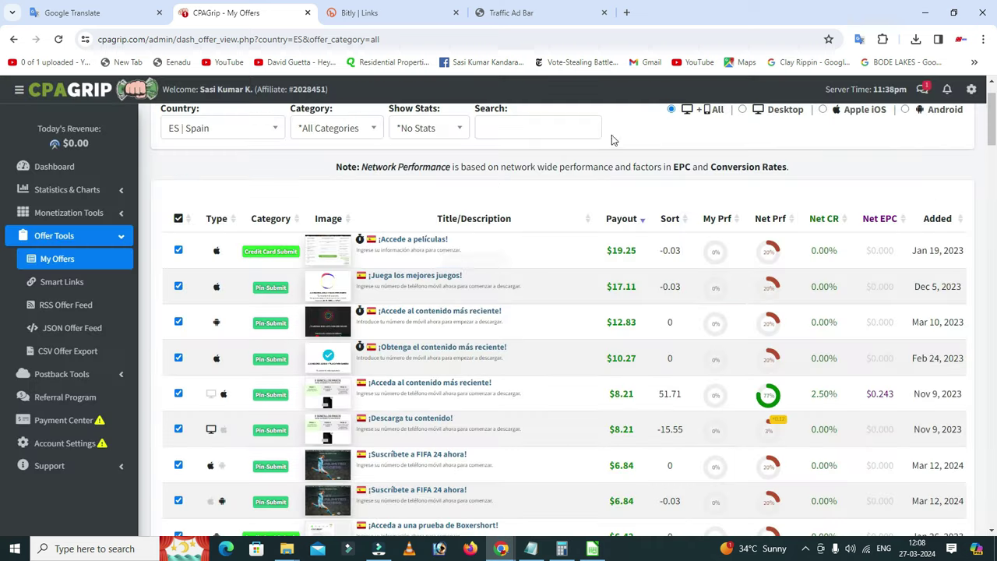
# - Switch to LibreOffice Calc and check the amount in C12 and its multiplied result in E12
pyautogui.scroll(2, 545, 249)
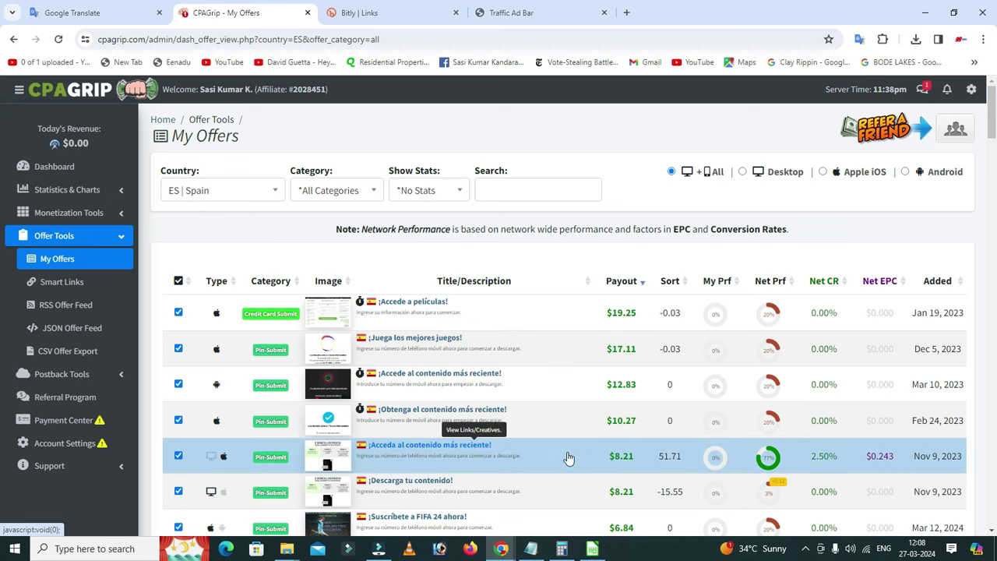
pyautogui.click(592, 549)
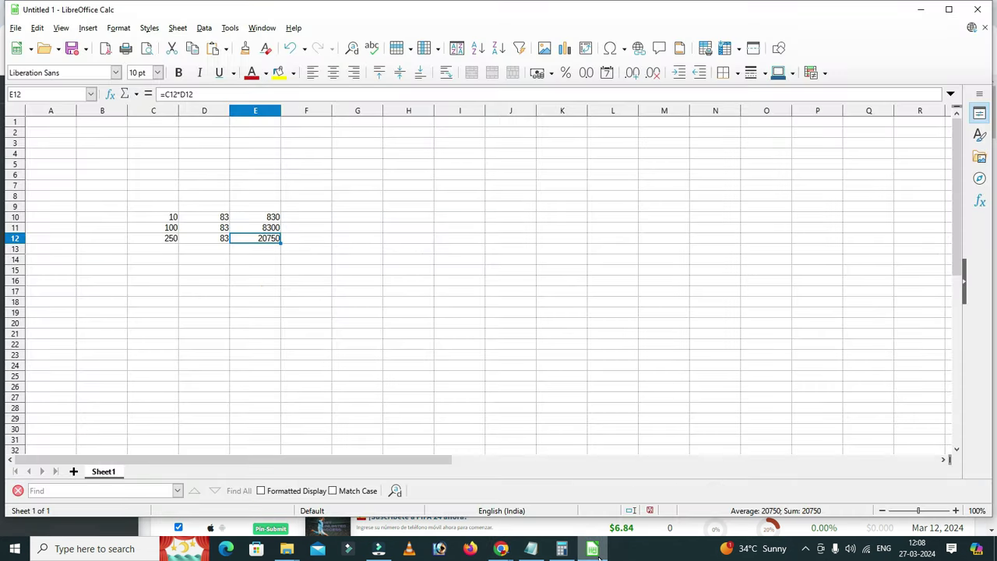
pyautogui.click(176, 243)
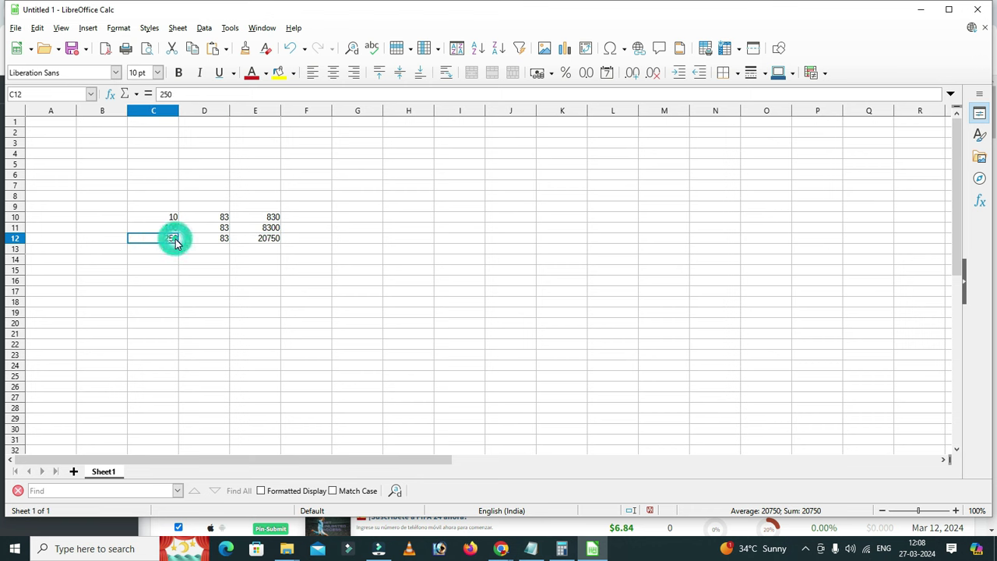
pyautogui.click(277, 241)
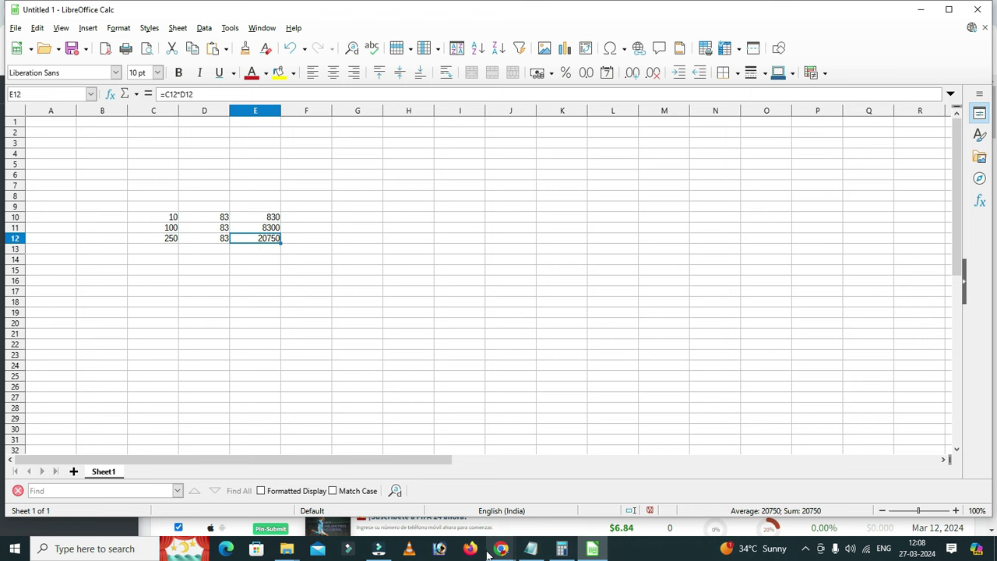
# - Switch to the incognito Chrome window, load google.com in the CPAGrip login tab and search for cpagrip
pyautogui.moveTo(507, 549)
pyautogui.click(532, 521)
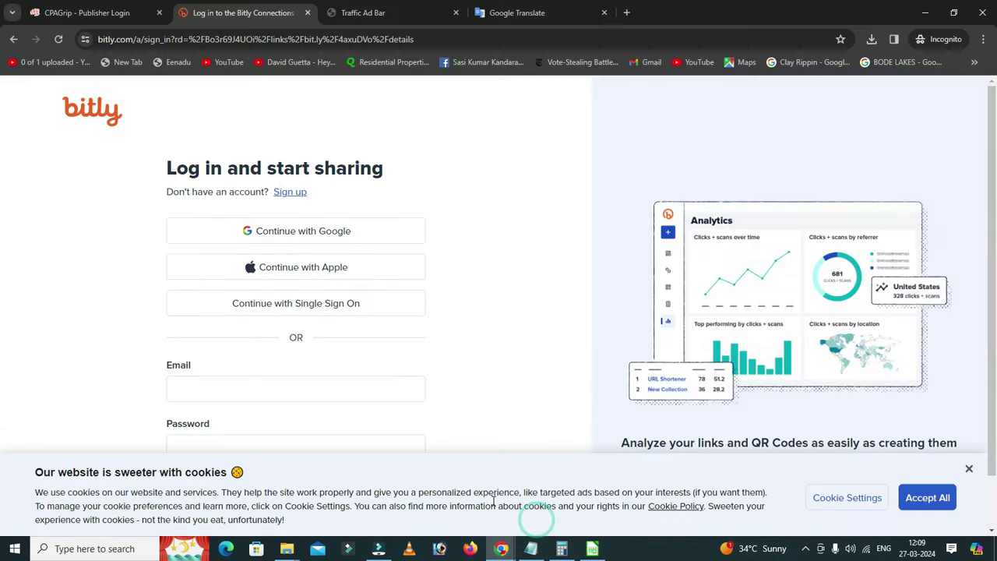
pyautogui.click(100, 14)
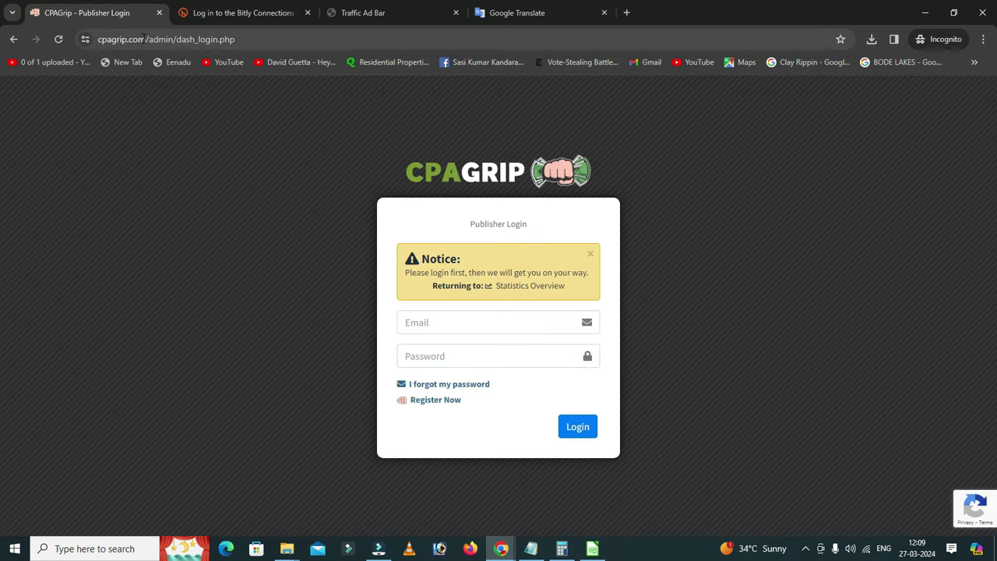
pyautogui.moveTo(277, 42); pyautogui.dragTo(67, 42)
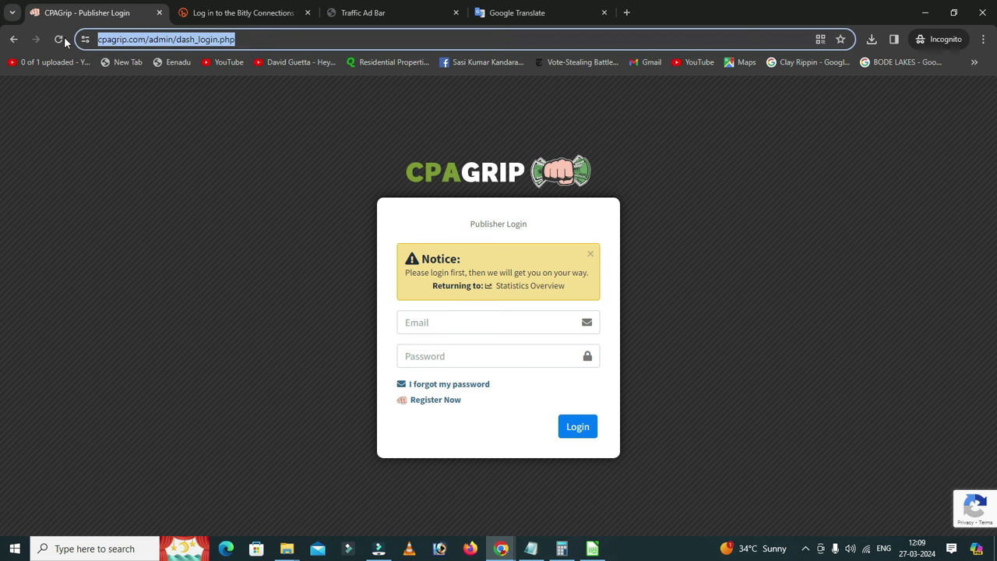
pyautogui.write('google.com')
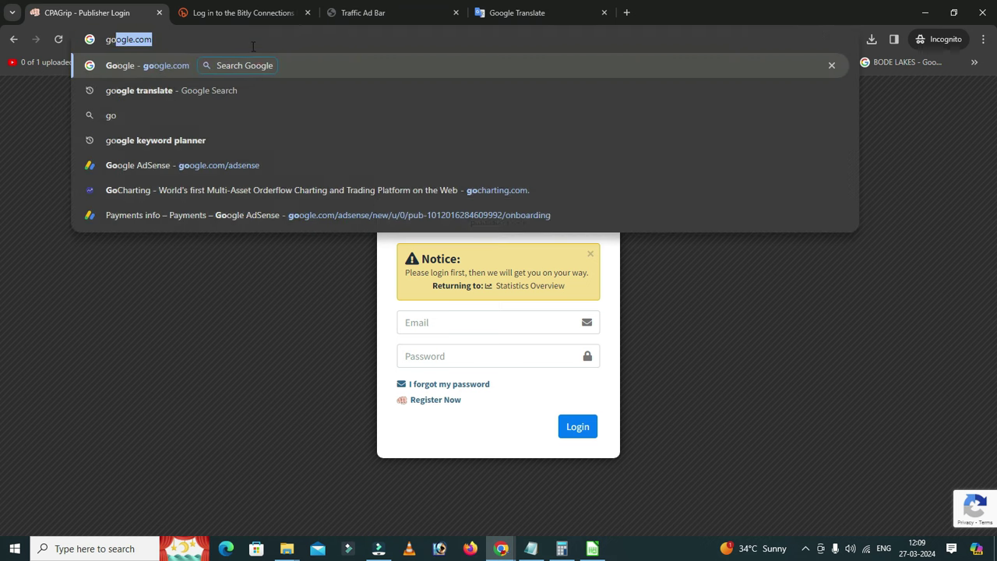
pyautogui.press('Return')
pyautogui.write('cpag')
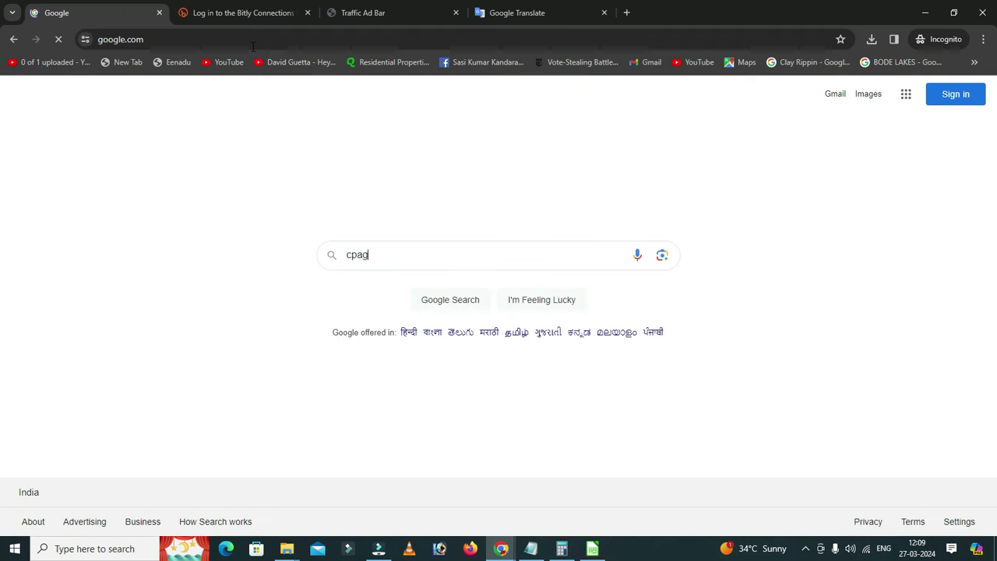
pyautogui.write('rip')
pyautogui.press('Return')
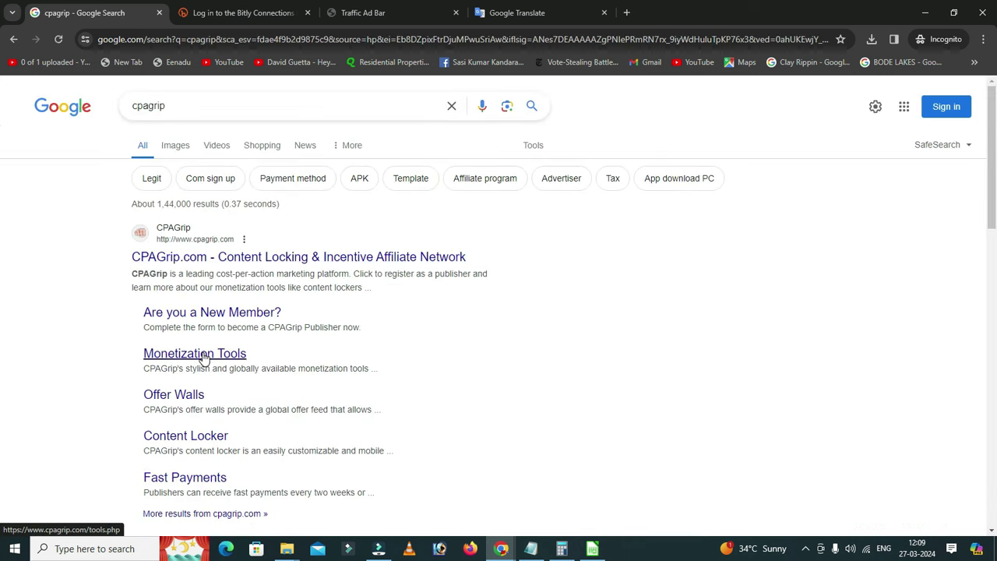
# - Open the CPAGrip.com home page from the search results, look over its introduction and go to the new-member registration form
pyautogui.click(205, 258)
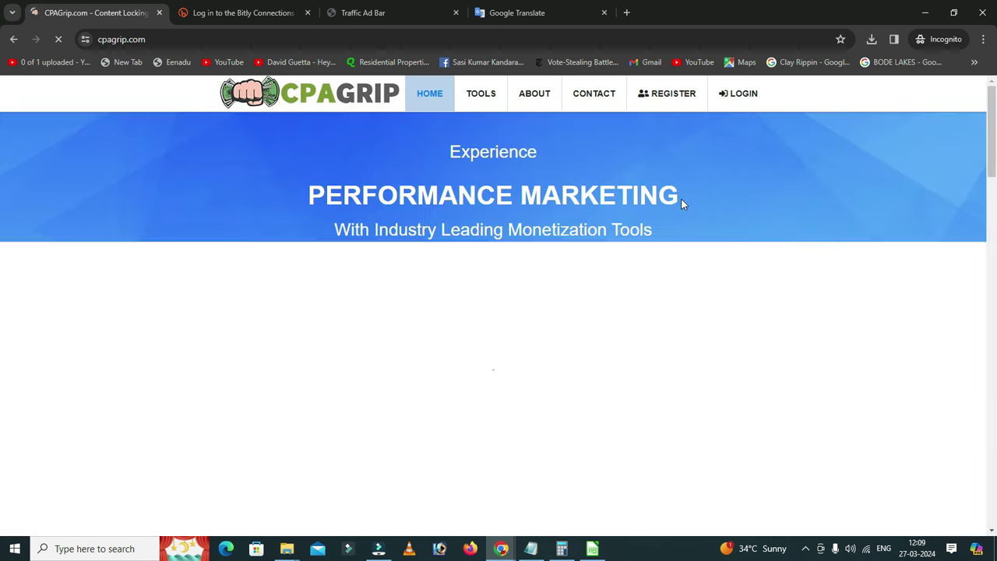
pyautogui.scroll(-3, 596, 234)
pyautogui.scroll(-2, 681, 301)
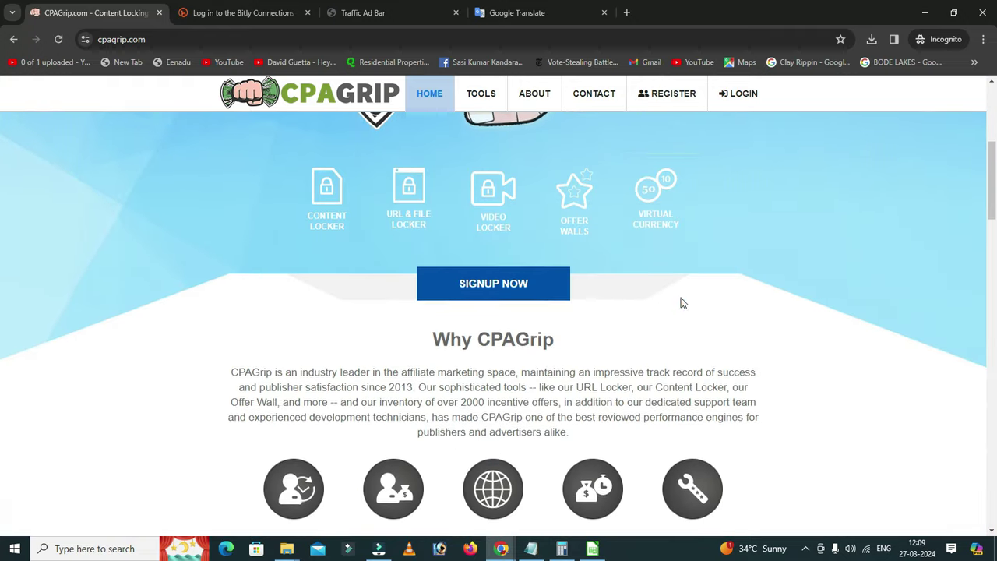
pyautogui.scroll(3, 742, 113)
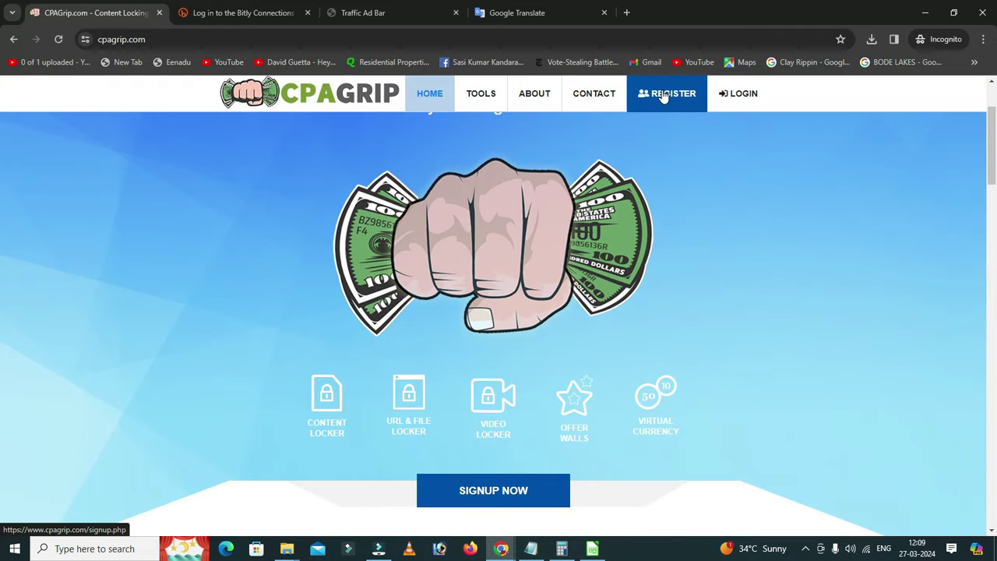
pyautogui.scroll(-2, 579, 245)
pyautogui.click(505, 375)
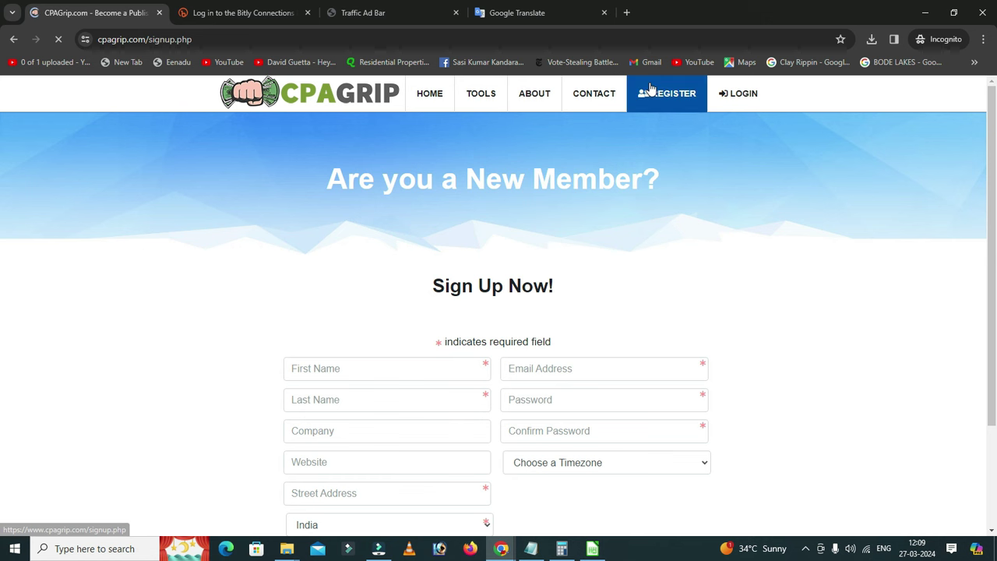
pyautogui.click(660, 92)
# - Go through the sign-up form's first name, last name, company, website and street address fields, leaving them empty
pyautogui.scroll(-2, 456, 332)
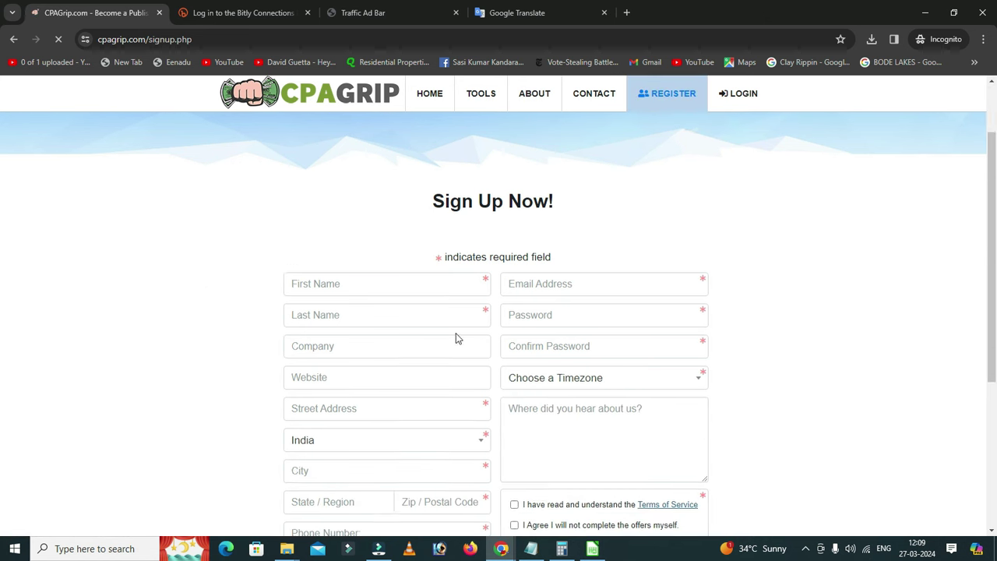
pyautogui.click(367, 247)
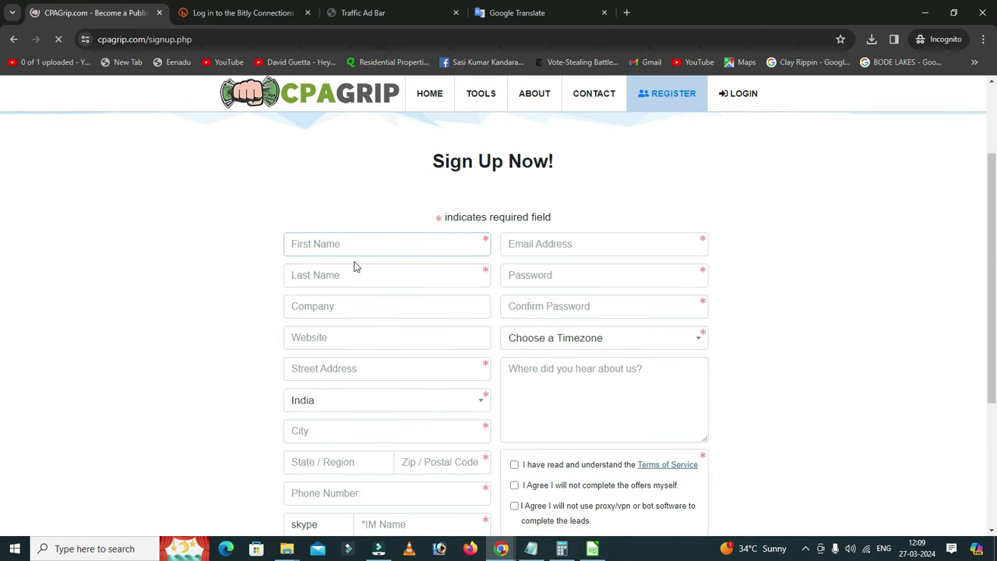
pyautogui.click(350, 271)
pyautogui.scroll(-1, 335, 262)
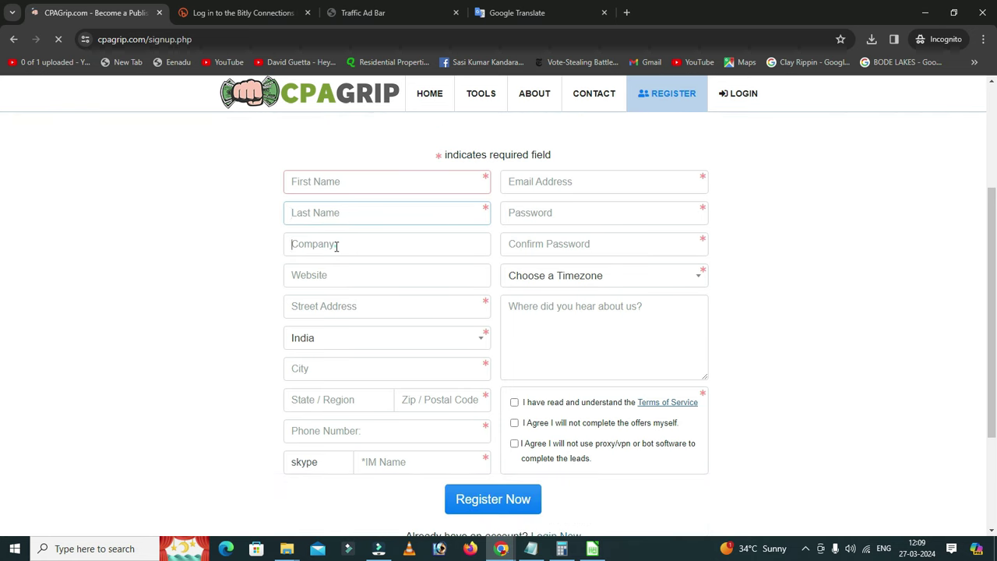
pyautogui.click(335, 275)
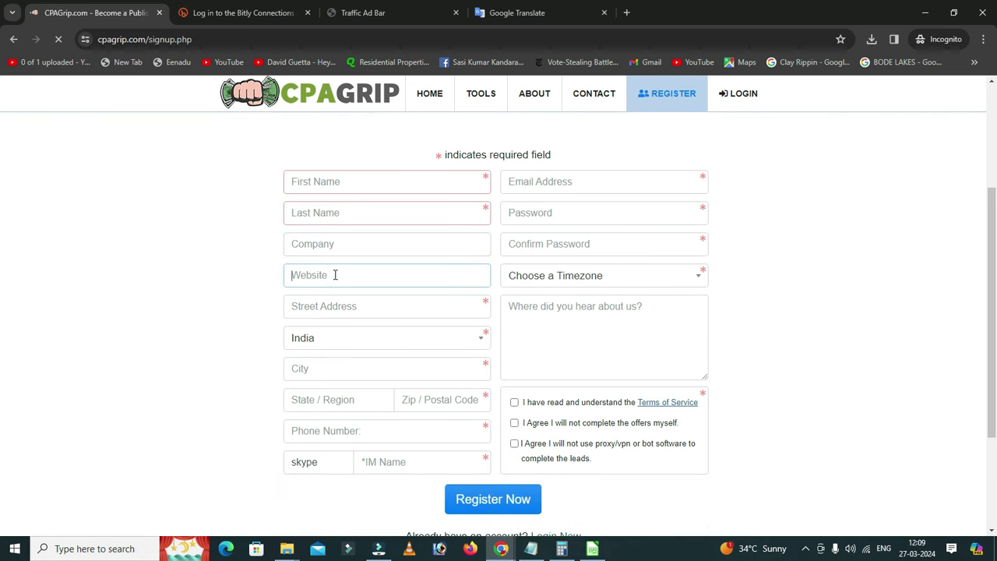
pyautogui.click(335, 275)
pyautogui.click(349, 309)
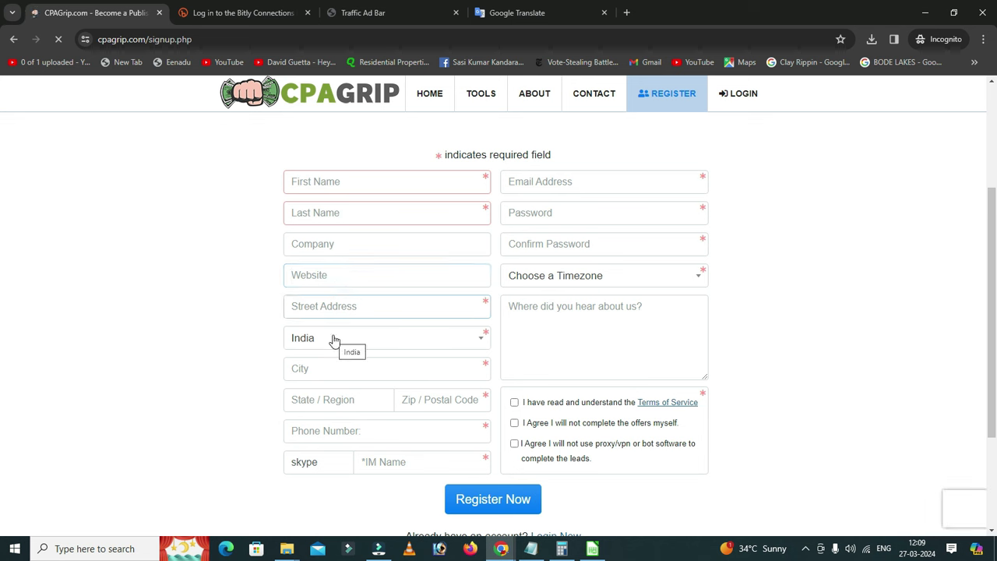
# - Browse the sign-up form's country list and close it without choosing another country
pyautogui.click(333, 339)
pyautogui.scroll(-1, 353, 398)
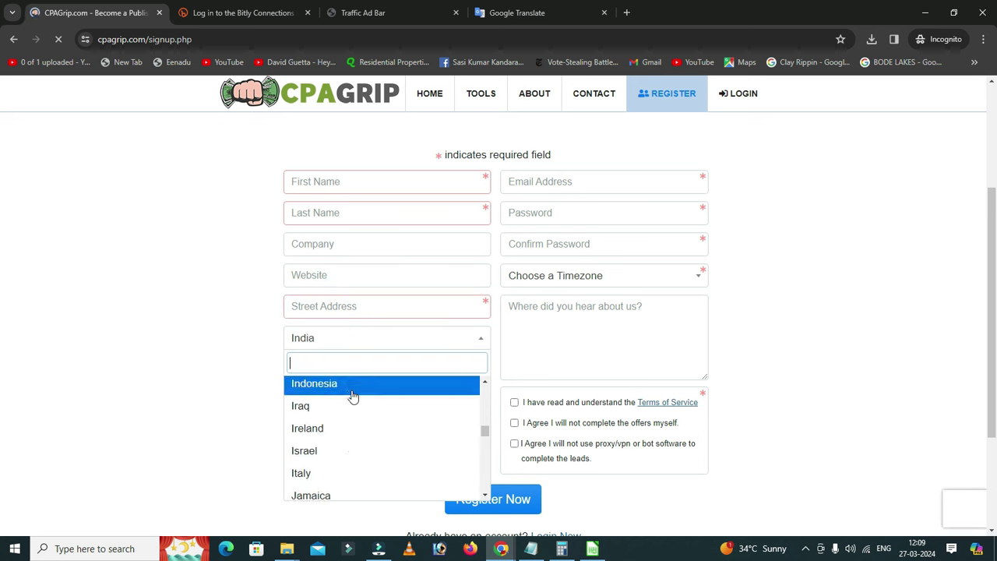
pyautogui.scroll(-8, 354, 399)
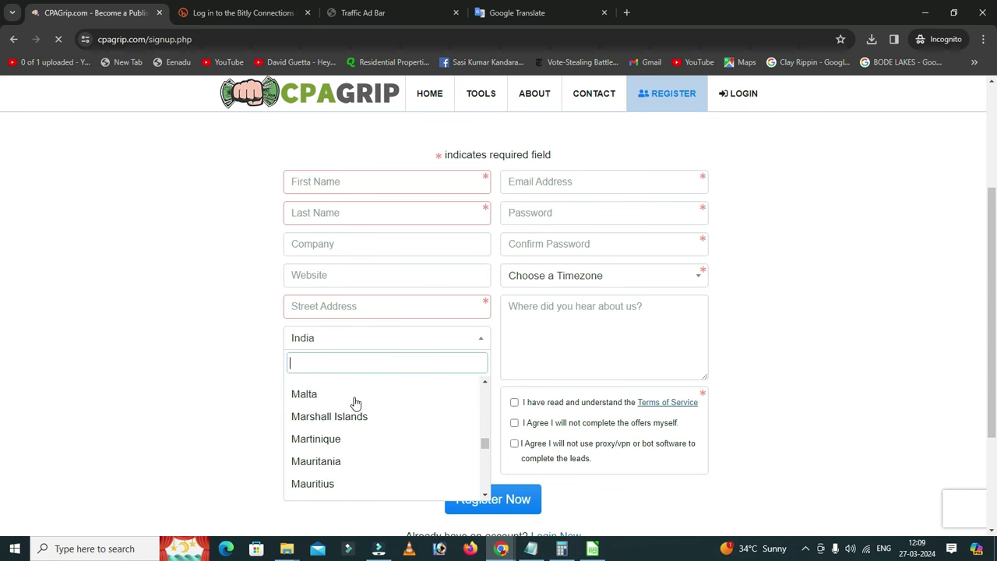
pyautogui.scroll(-4, 353, 402)
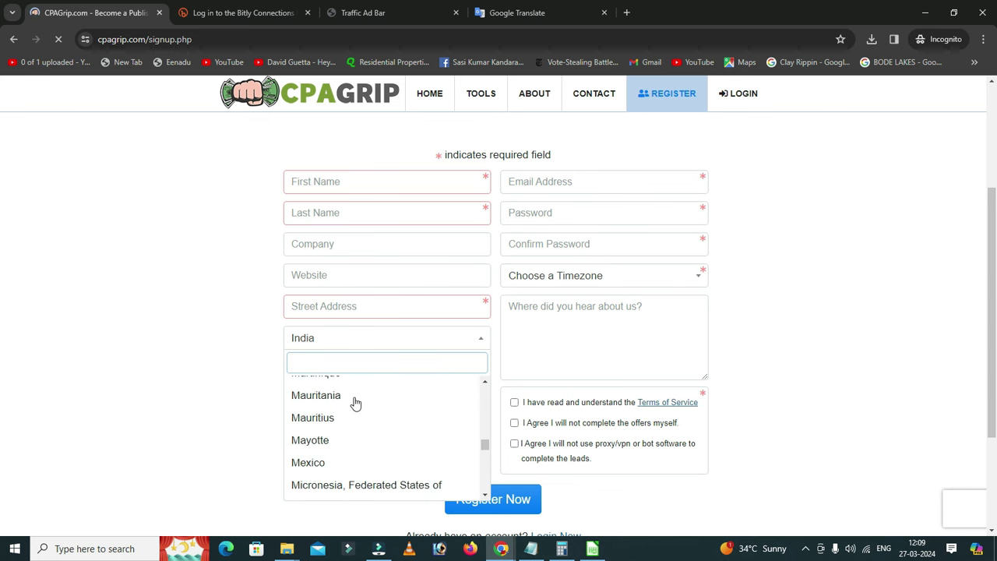
pyautogui.click(209, 403)
# - Review the whole sign-up form and go through its city, state and phone number fields, leaving them empty
pyautogui.scroll(-2, 234, 401)
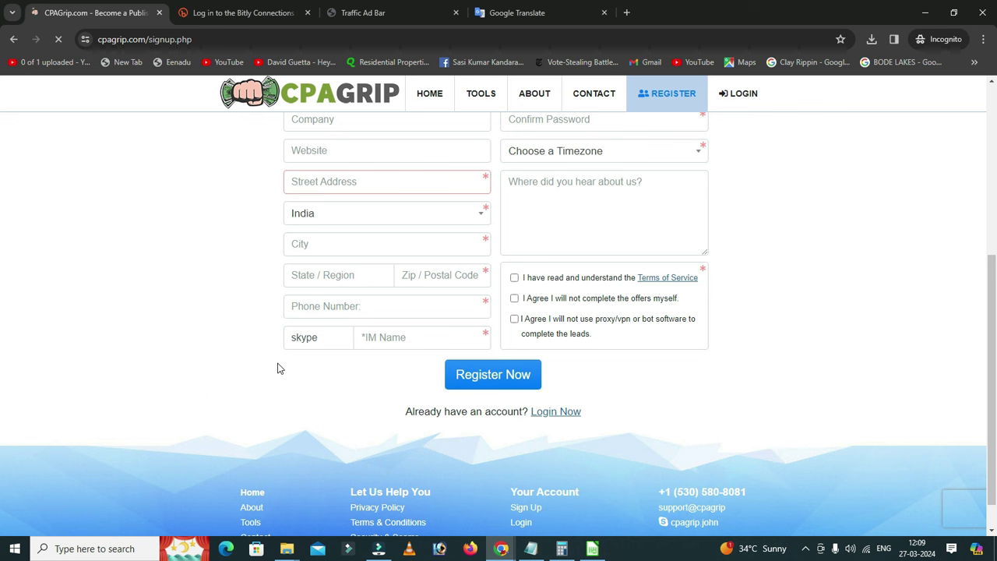
pyautogui.scroll(-1, 280, 369)
pyautogui.scroll(3, 280, 369)
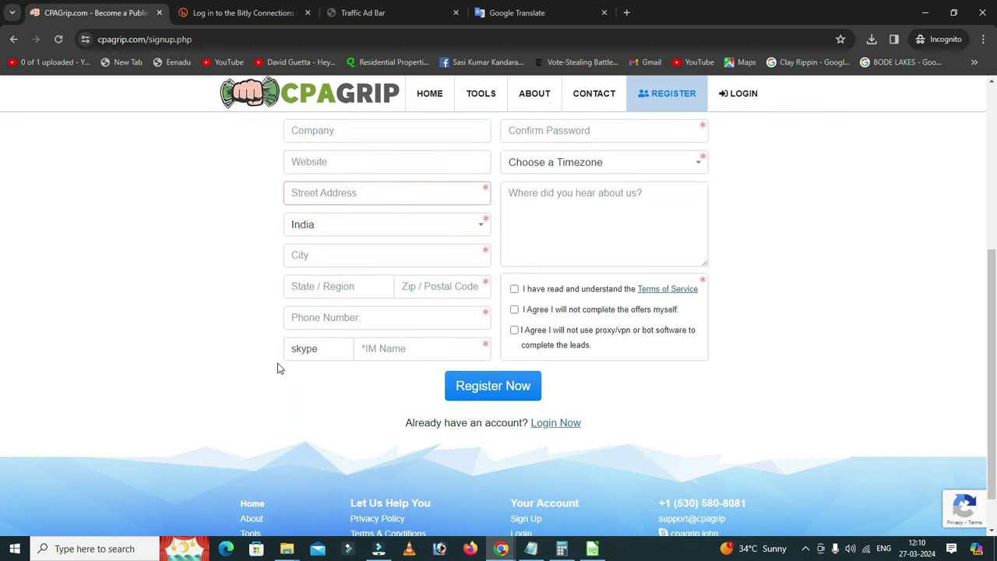
pyautogui.scroll(2, 280, 368)
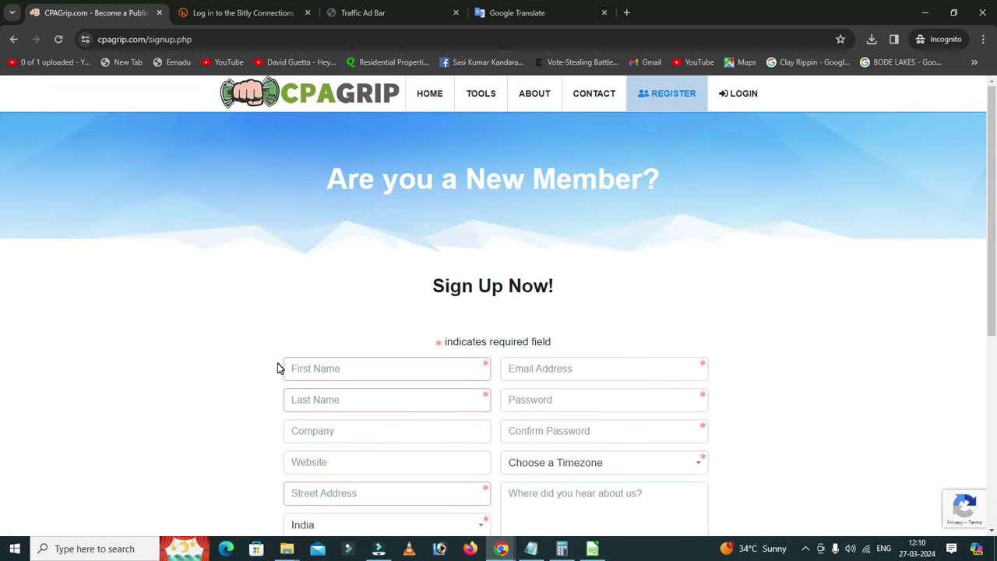
pyautogui.scroll(-3, 280, 368)
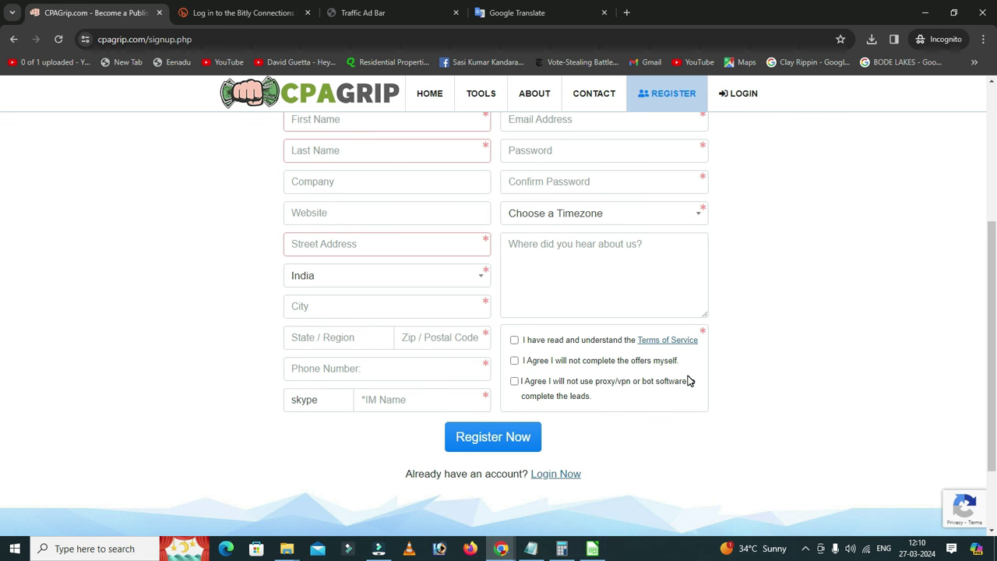
pyautogui.scroll(1, 491, 386)
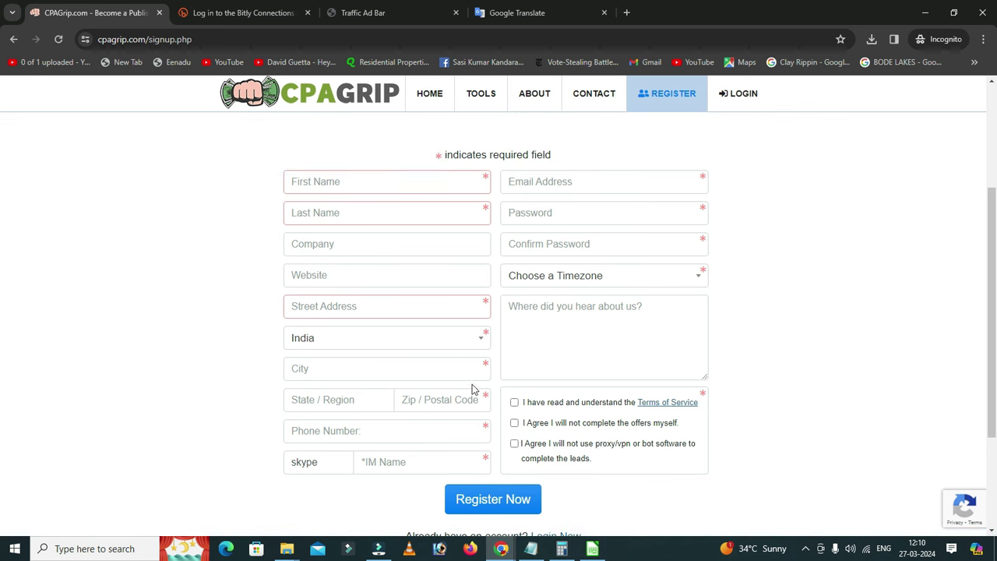
pyautogui.click(319, 374)
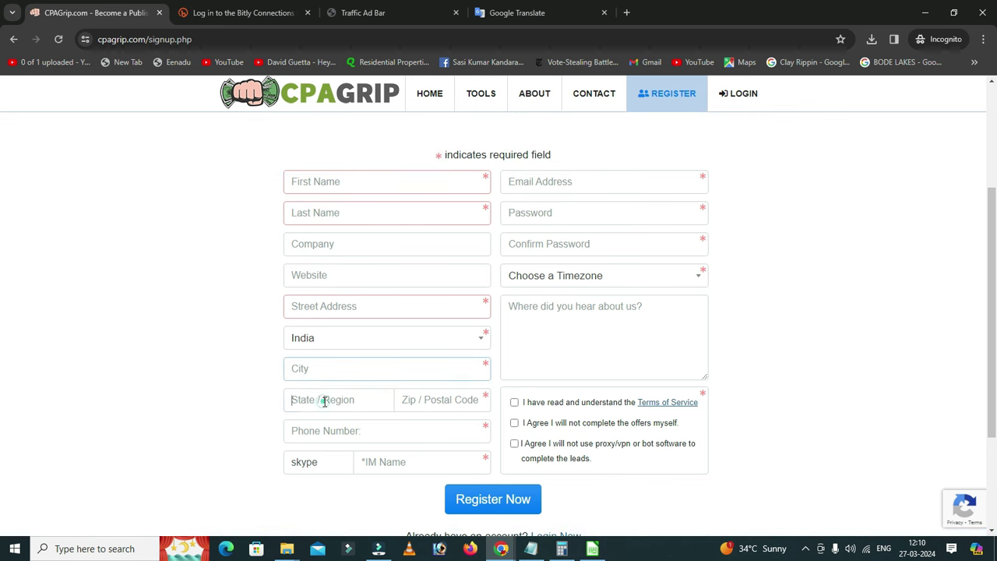
pyautogui.click(324, 402)
pyautogui.click(336, 428)
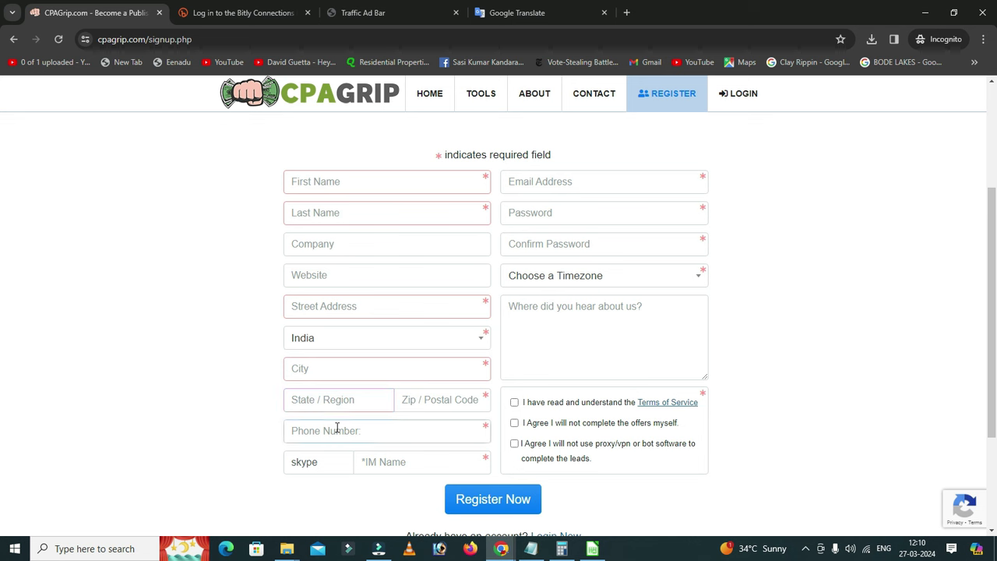
pyautogui.click(378, 431)
# - Go through the email address, password and confirm password fields of the sign-up form, leaving them empty
pyautogui.click(581, 189)
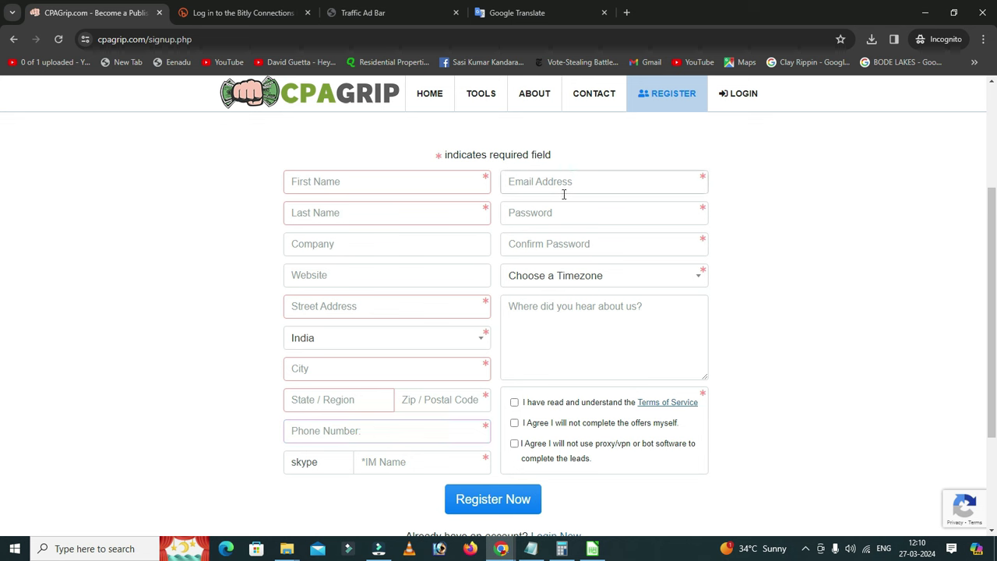
pyautogui.click(543, 214)
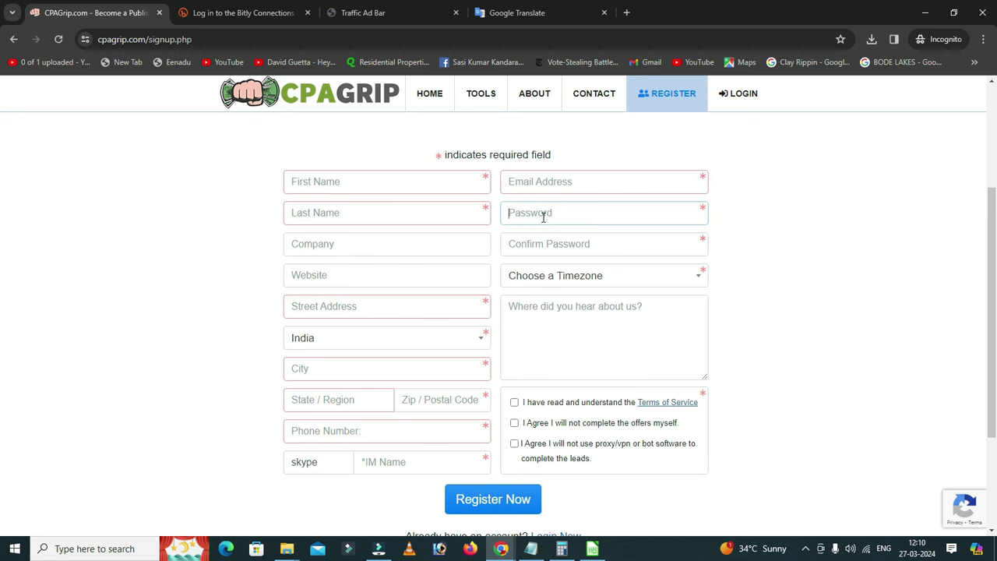
pyautogui.click(546, 212)
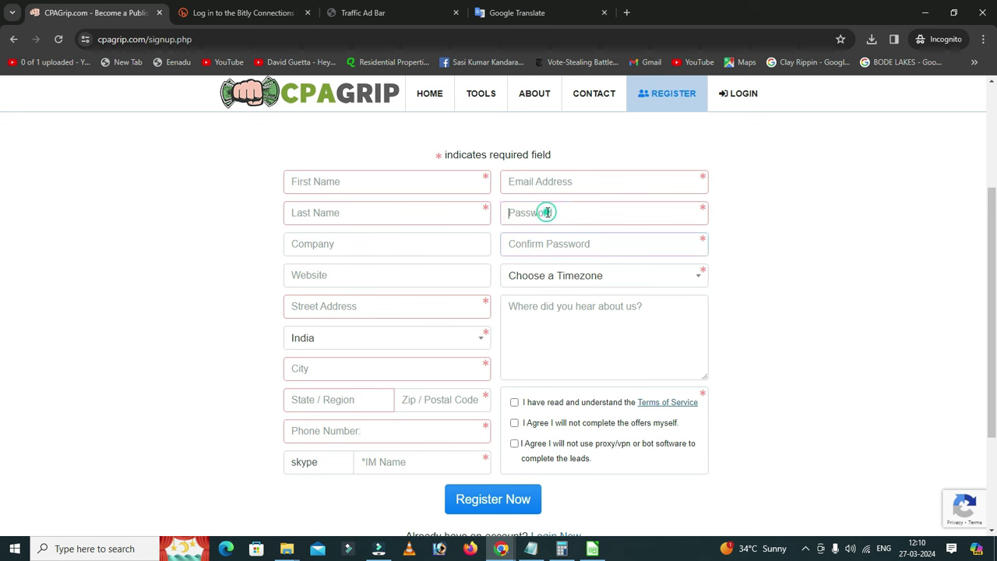
pyautogui.click(545, 240)
# - Set the sign-up form's timezone to (GMT+05:30) Chennai, Kolkata, Mumbai, New Delhi
pyautogui.click(619, 274)
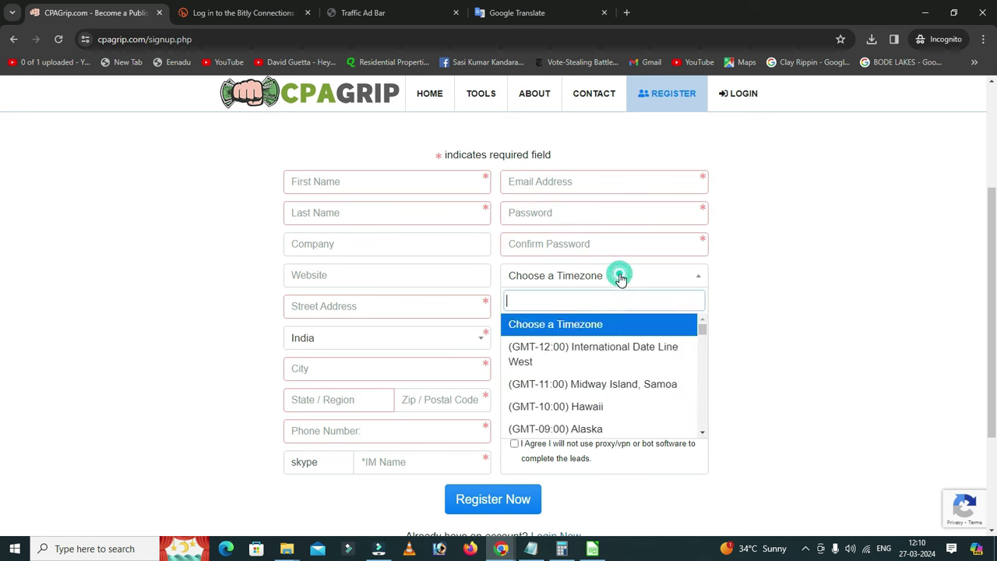
pyautogui.scroll(-6, 615, 379)
pyautogui.scroll(-5, 618, 376)
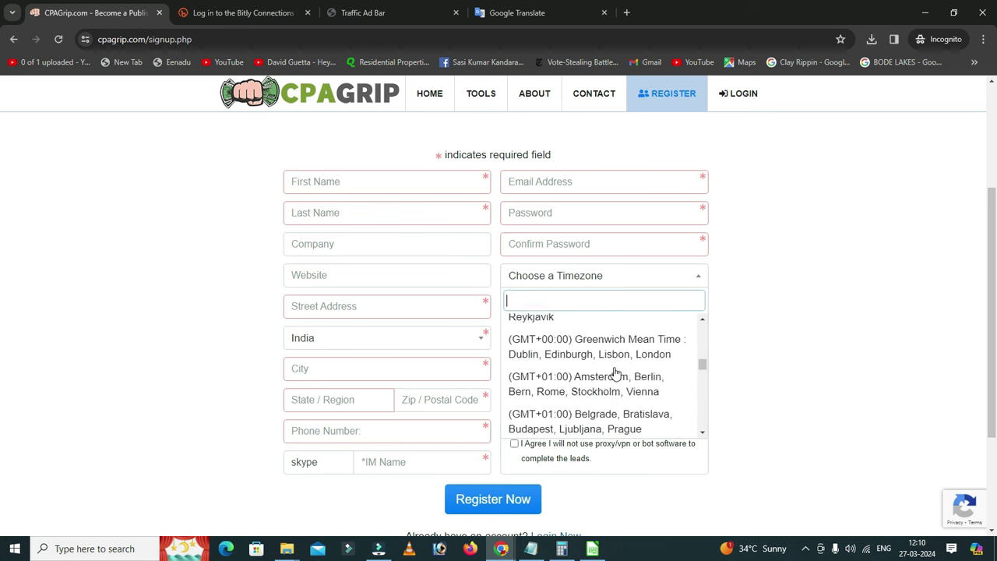
pyautogui.scroll(-3, 624, 372)
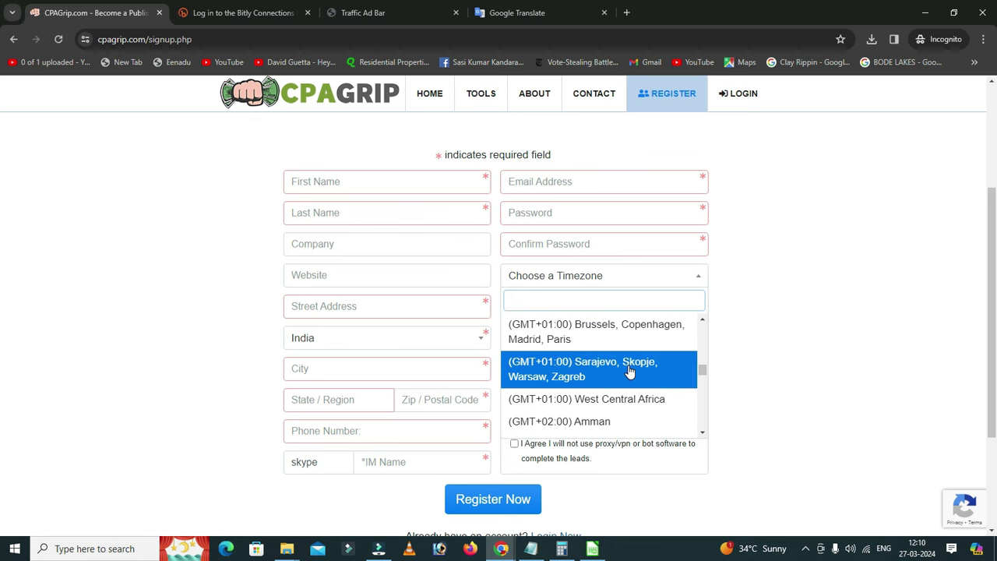
pyautogui.scroll(-5, 631, 368)
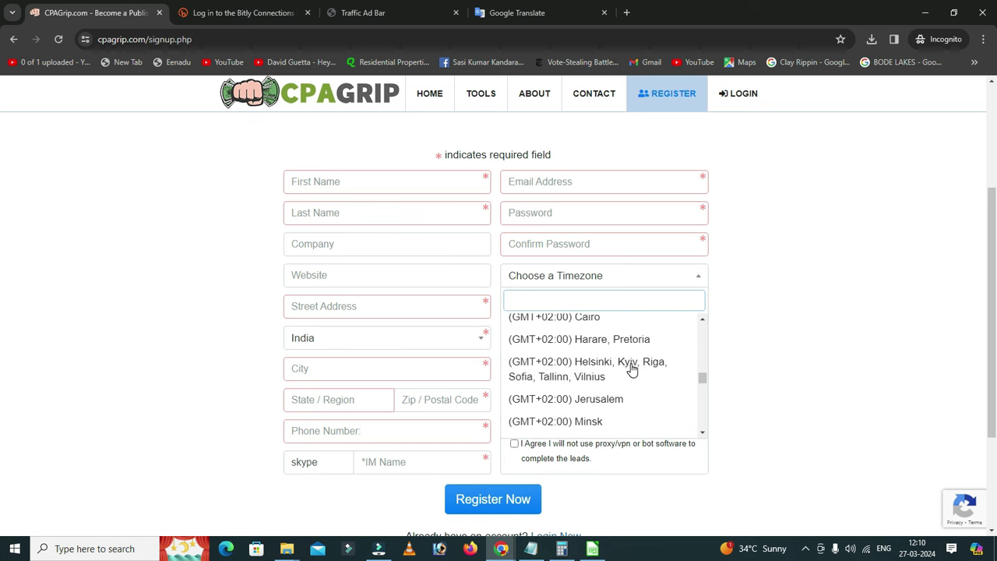
pyautogui.scroll(-6, 631, 369)
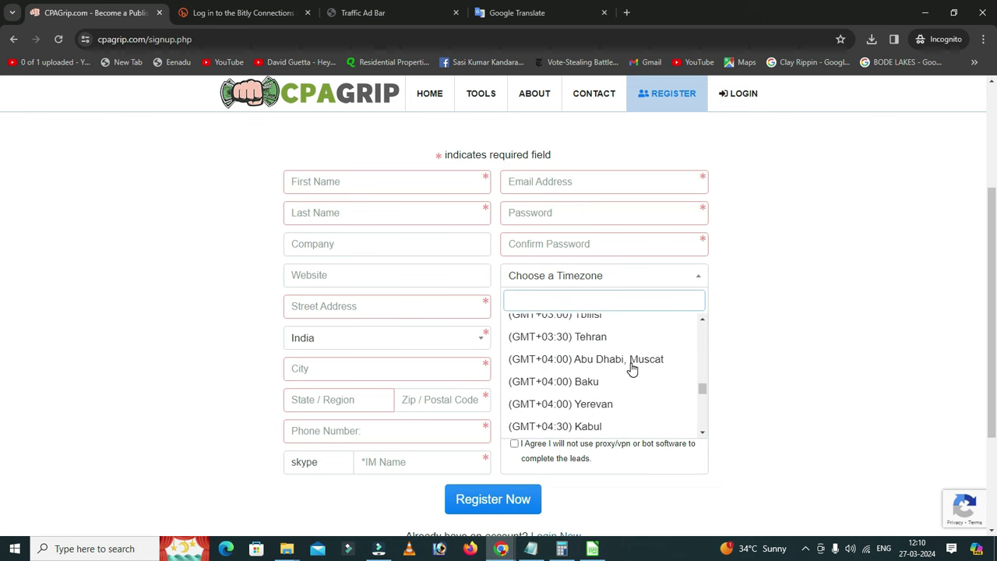
pyautogui.scroll(-2, 633, 368)
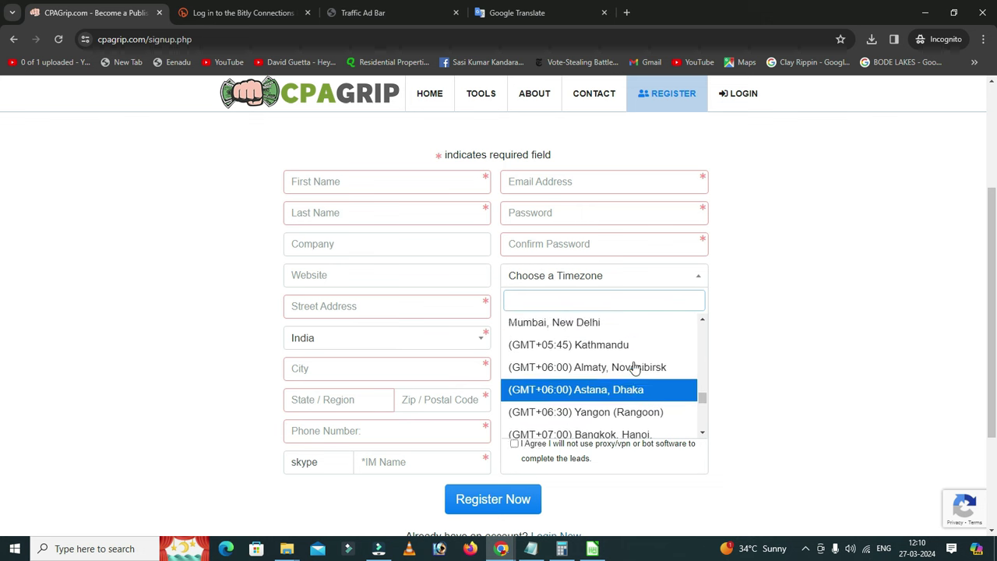
pyautogui.scroll(1, 635, 369)
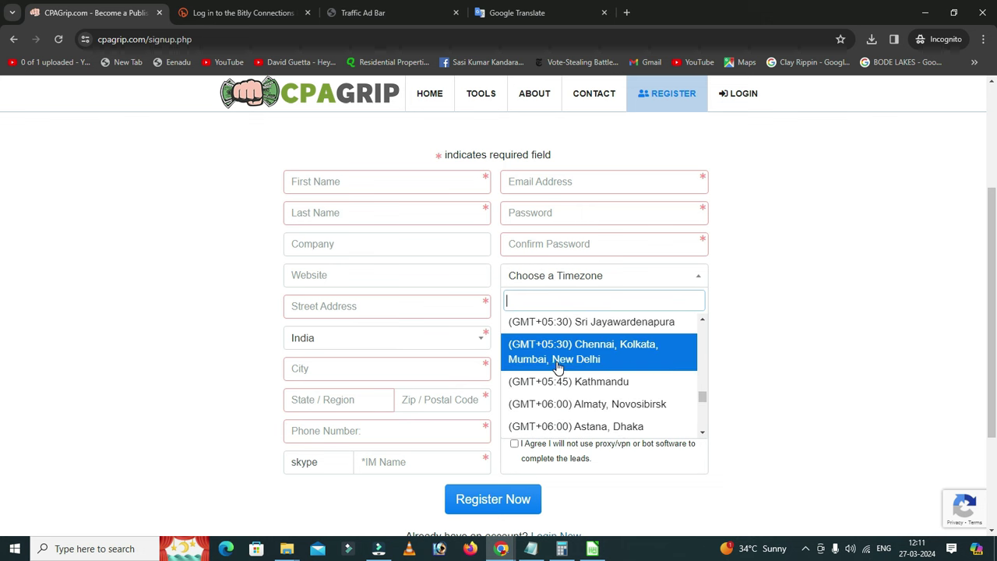
pyautogui.click(623, 367)
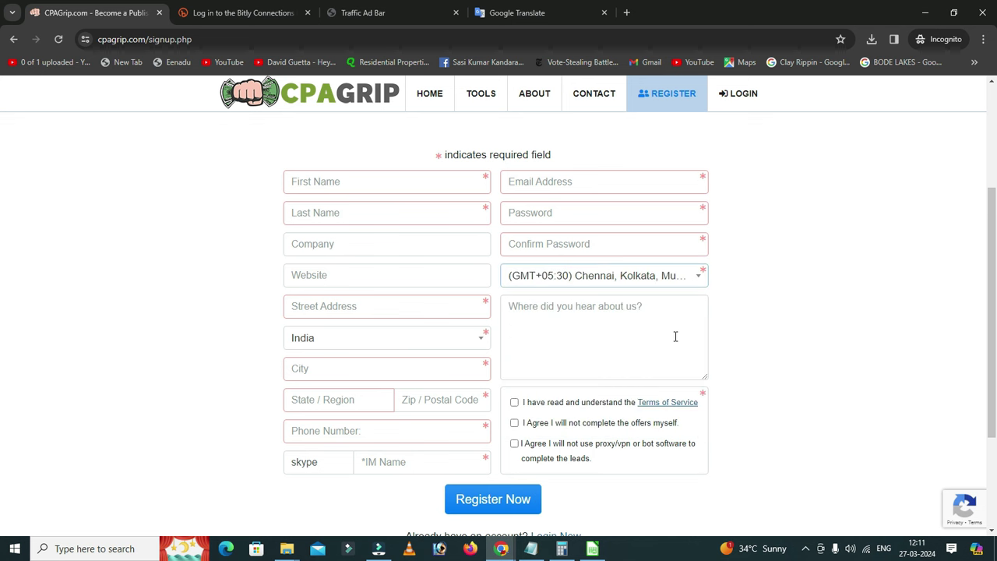
# - Go through the sign-up form's "Where did you hear about us?" box and email address field, leaving both empty
pyautogui.click(569, 332)
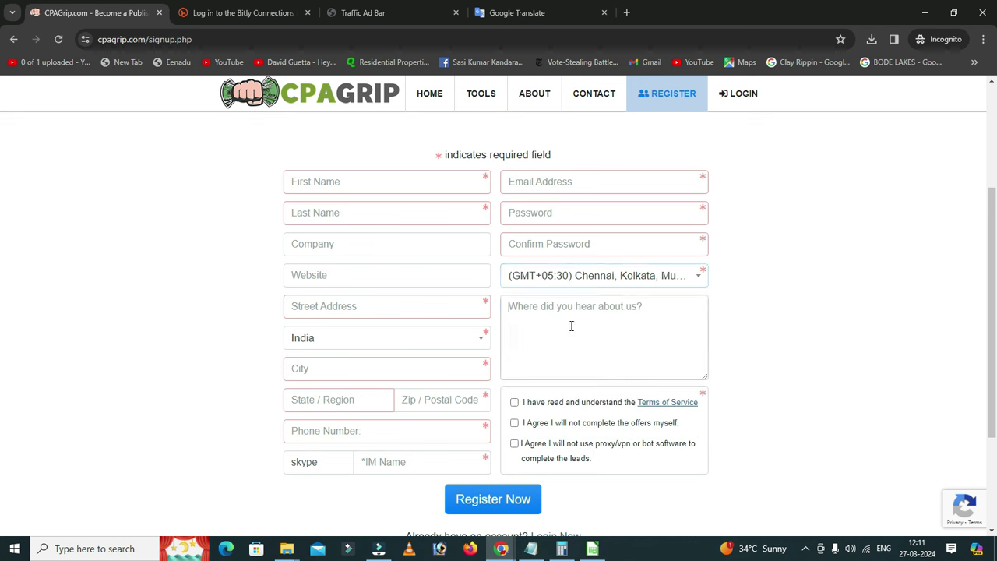
pyautogui.click(572, 326)
pyautogui.scroll(-1, 572, 452)
pyautogui.scroll(1, 525, 452)
pyautogui.click(532, 187)
pyautogui.click(536, 183)
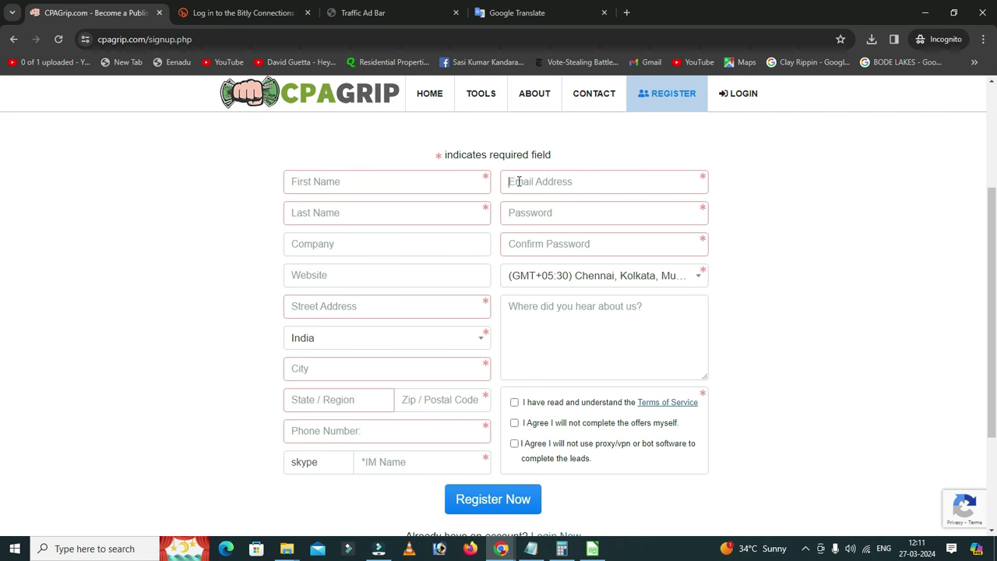
pyautogui.click(519, 181)
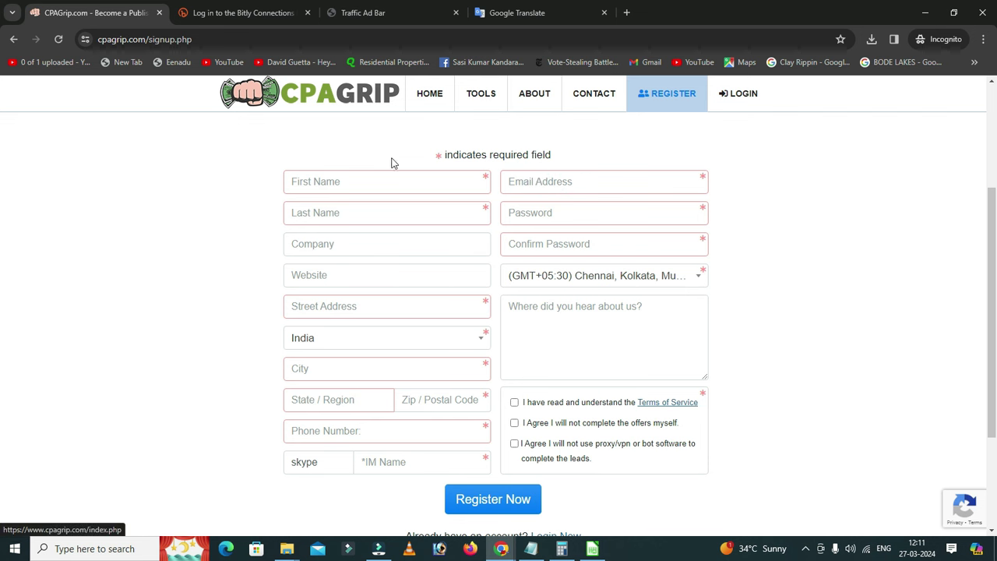
# - Review the whole CPAGrip sign-up form from its heading down to the agreement checkboxes and registration option
pyautogui.scroll(-3, 432, 247)
pyautogui.scroll(5, 552, 263)
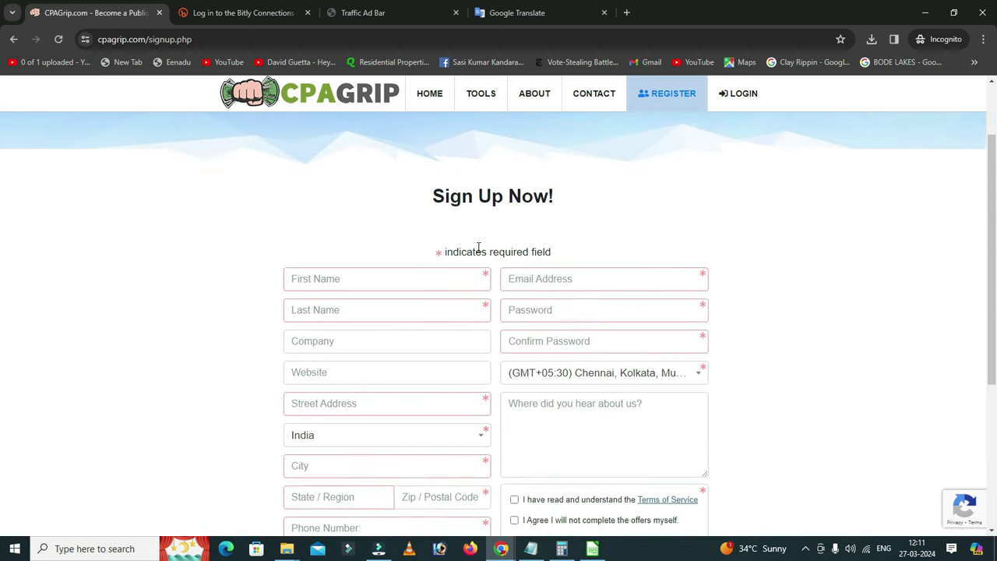
pyautogui.scroll(-5, 454, 234)
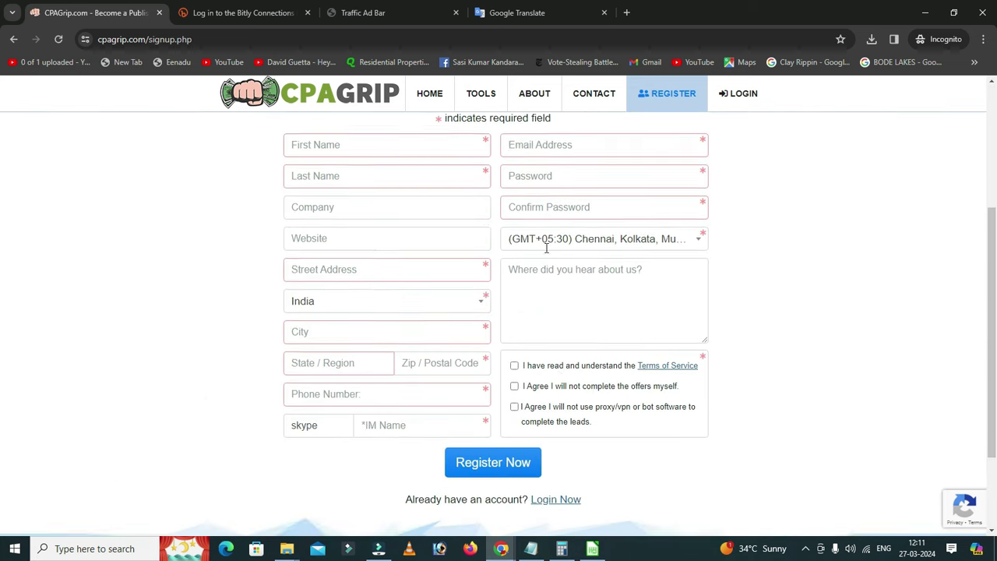
pyautogui.scroll(3, 430, 230)
pyautogui.scroll(2, 417, 228)
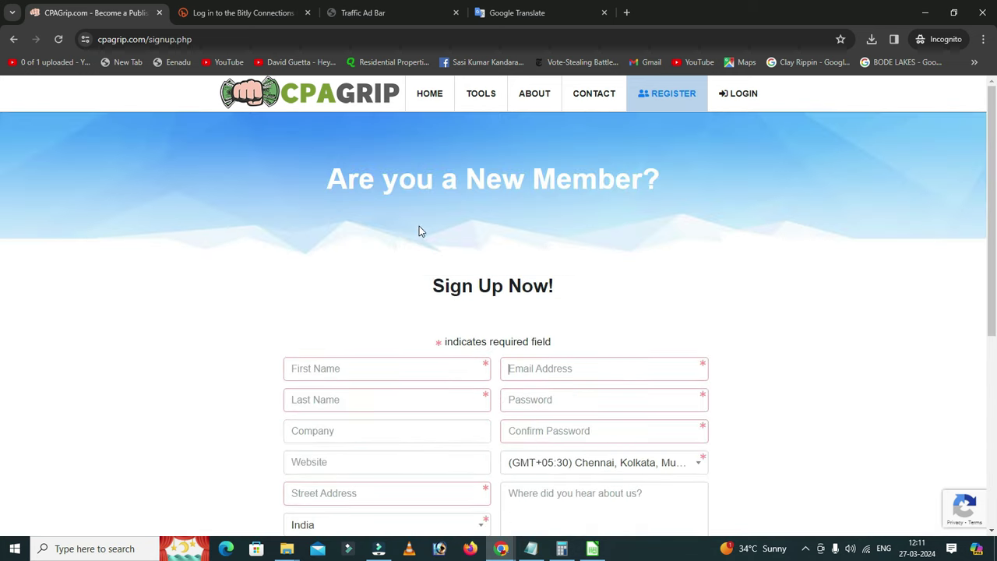
# - Look at the Bitly login page alternately with the CPAGrip sign-up form, ending on Bitly
pyautogui.click(238, 13)
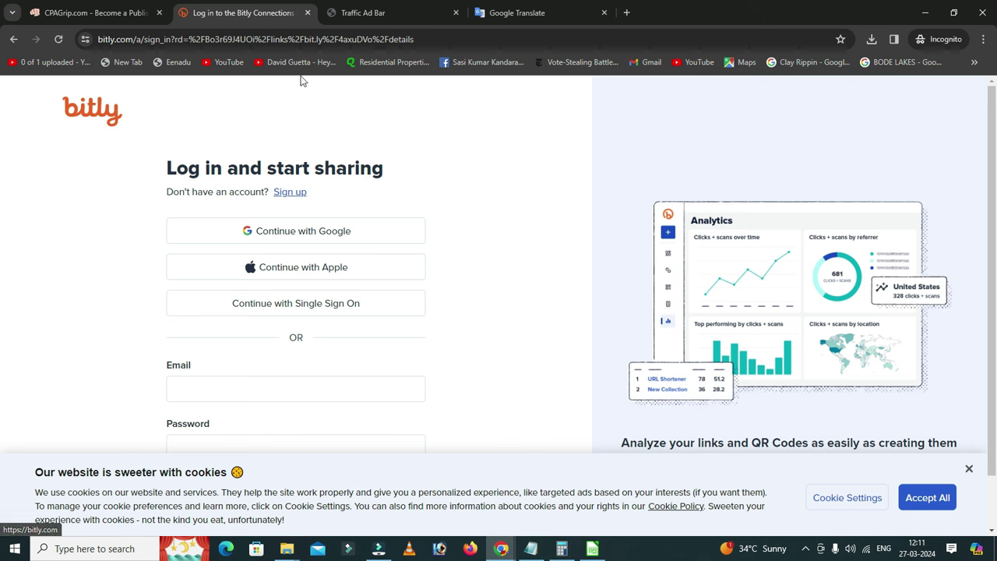
pyautogui.click(74, 13)
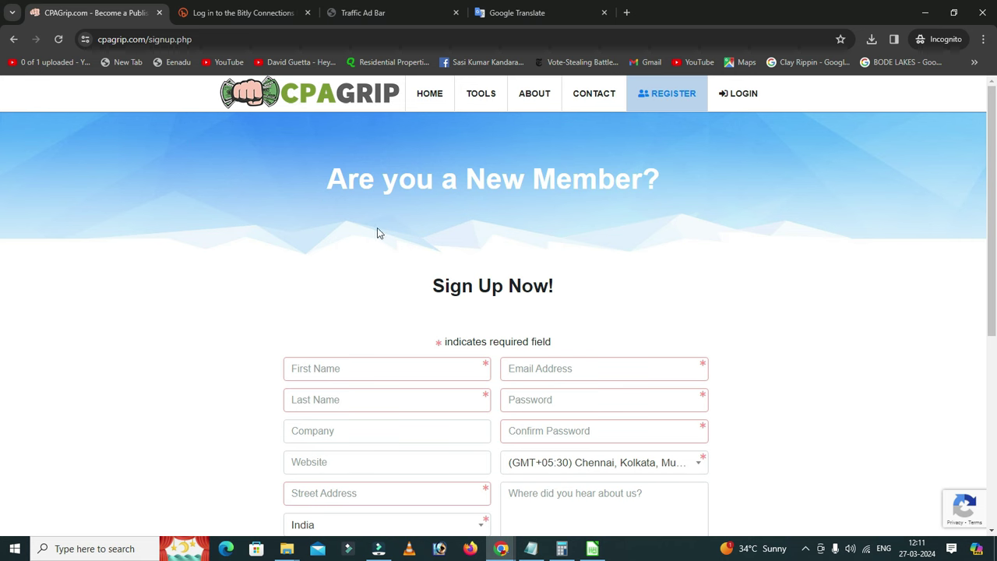
pyautogui.click(248, 13)
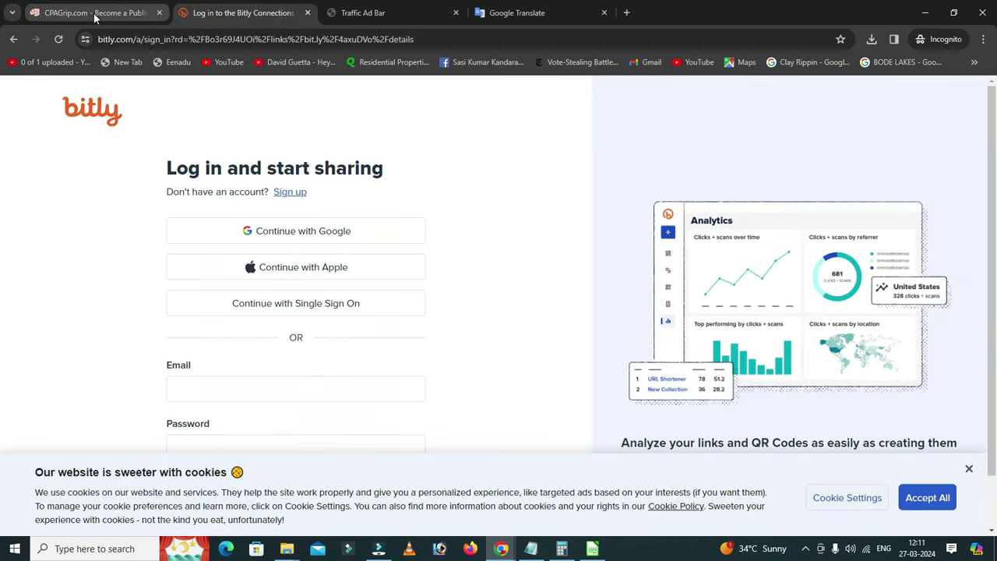
pyautogui.click(94, 13)
pyautogui.click(237, 13)
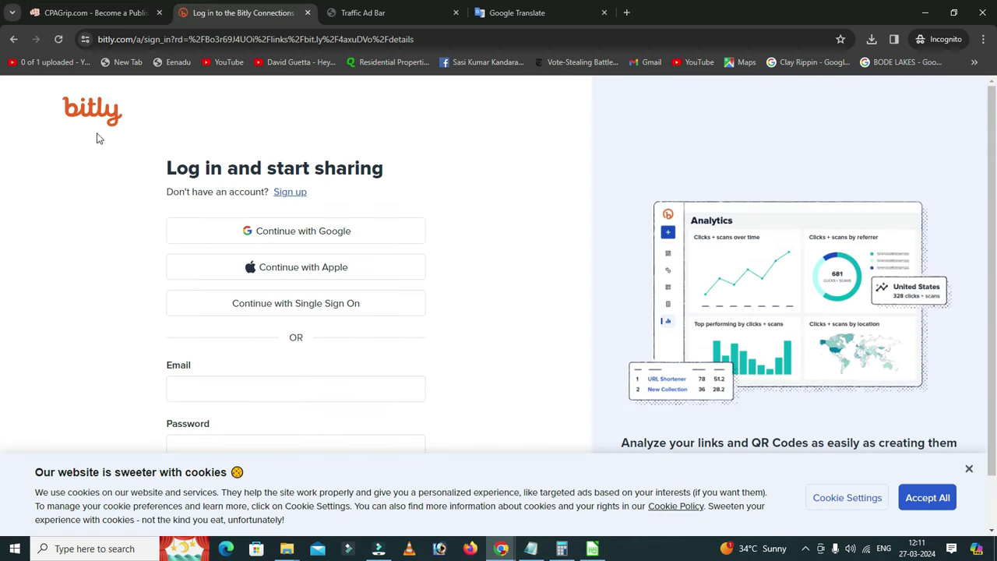
# - View the Traffic Ad Bar login page, Google Translate and the CPAGrip sign-up form, and return to Bitly's login options
pyautogui.click(375, 17)
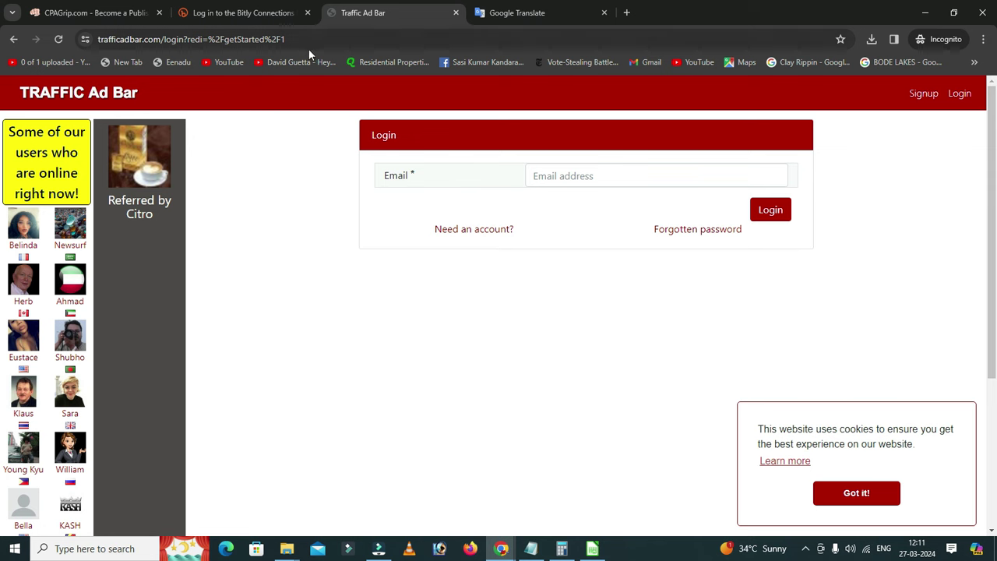
pyautogui.click(556, 14)
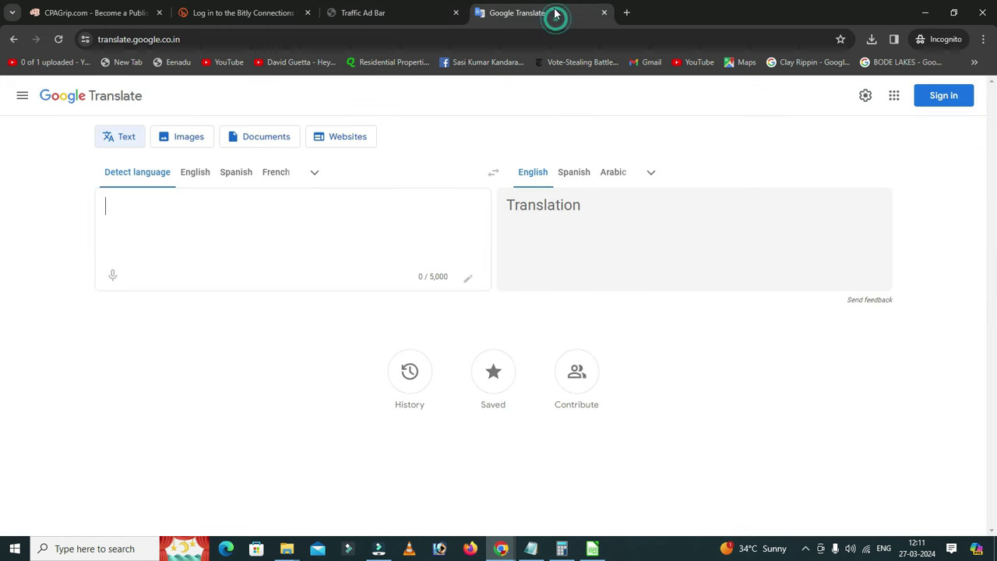
pyautogui.click(100, 13)
pyautogui.click(506, 19)
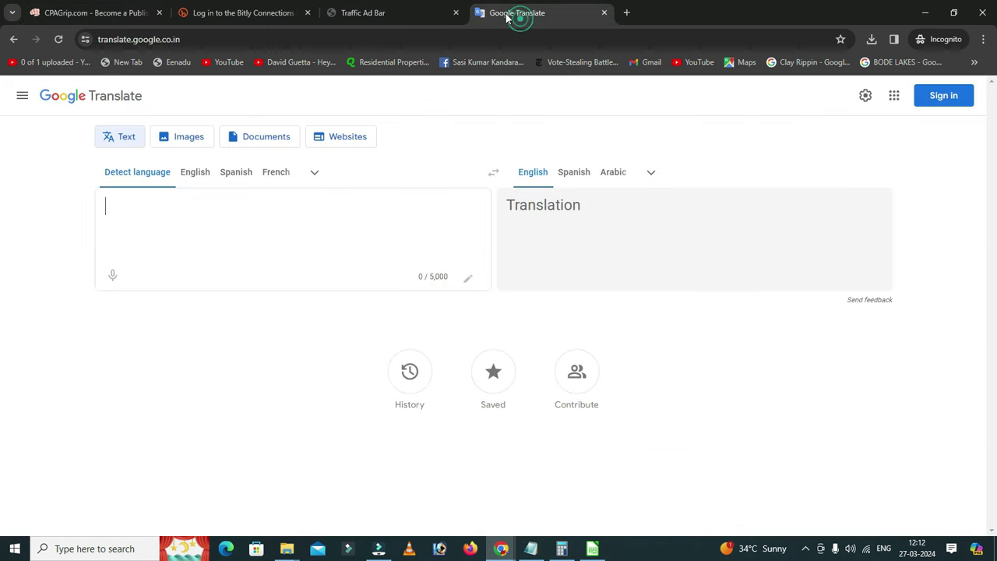
pyautogui.click(100, 13)
pyautogui.scroll(-1, 315, 169)
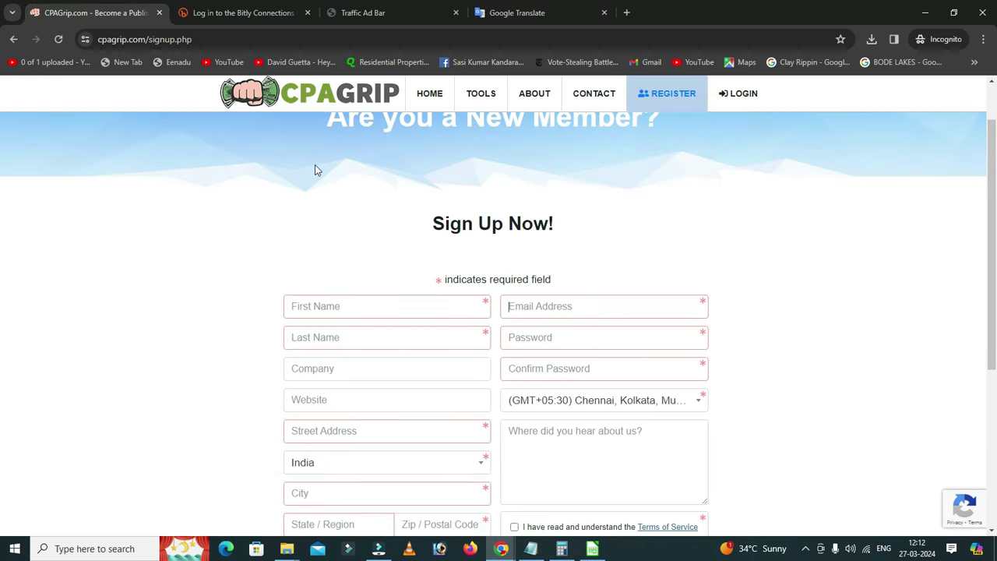
pyautogui.click(237, 13)
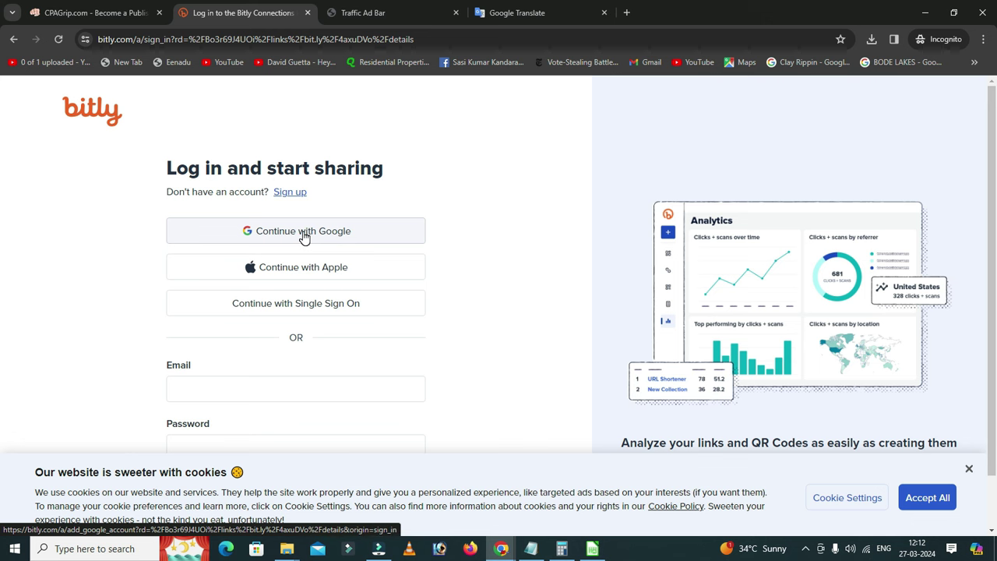
# - Open Traffic Ad Bar's sign-up form from its login page and go to the email field, leaving it empty
pyautogui.click(366, 17)
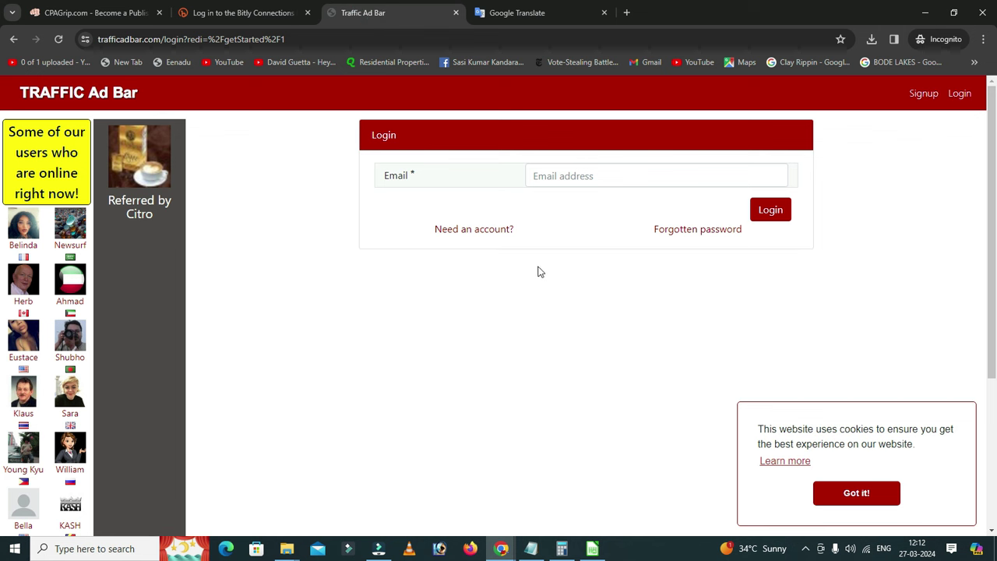
pyautogui.click(473, 231)
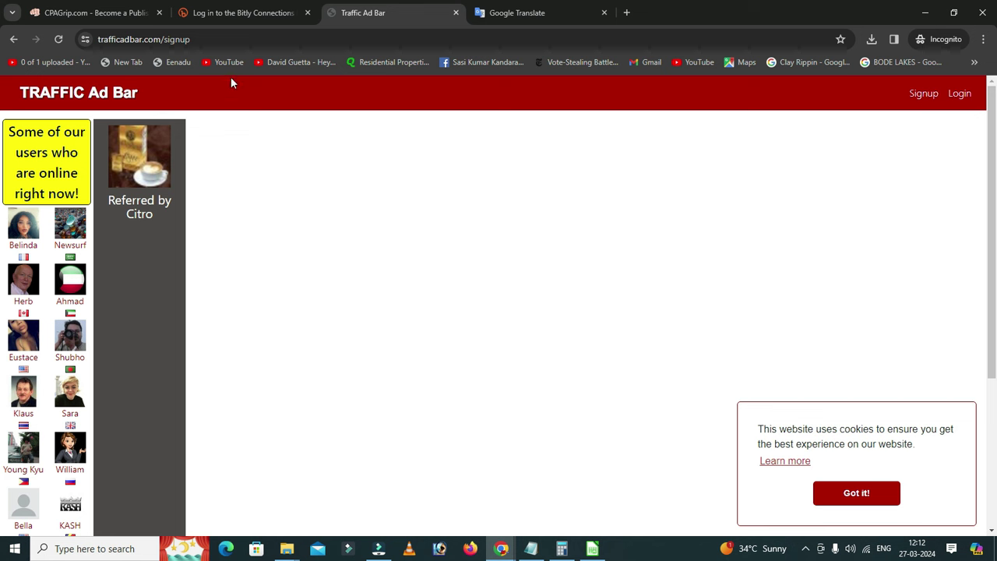
pyautogui.click(215, 38)
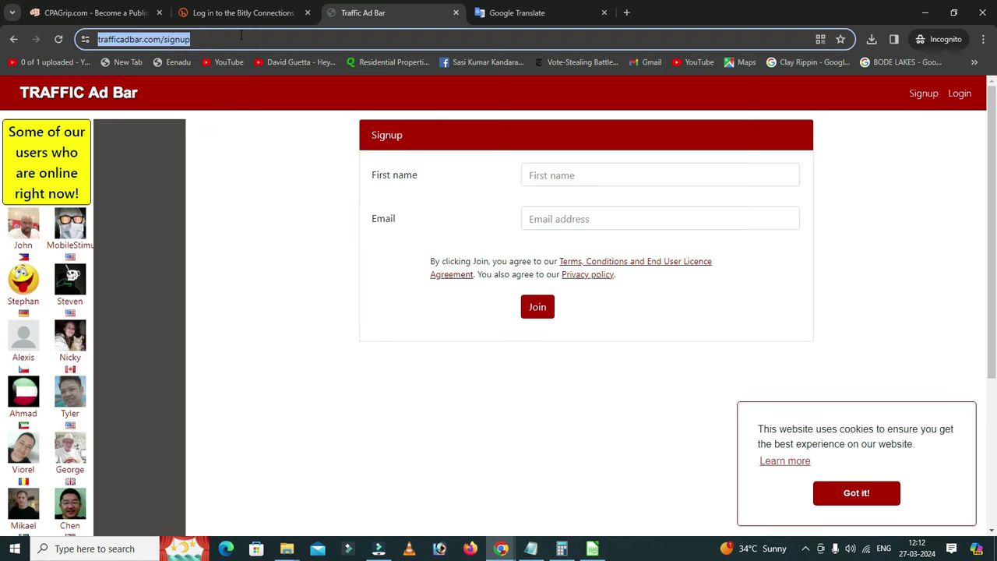
pyautogui.click(616, 219)
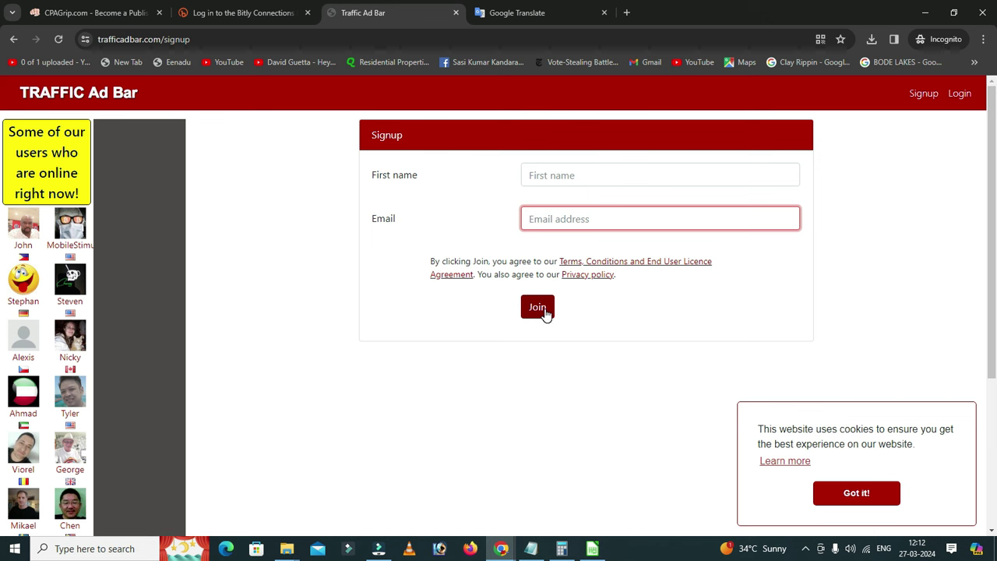
# - Revisit the open Google Translate, CPAGrip and Bitly pages, and return to the Traffic Ad Bar sign-up form
pyautogui.click(530, 20)
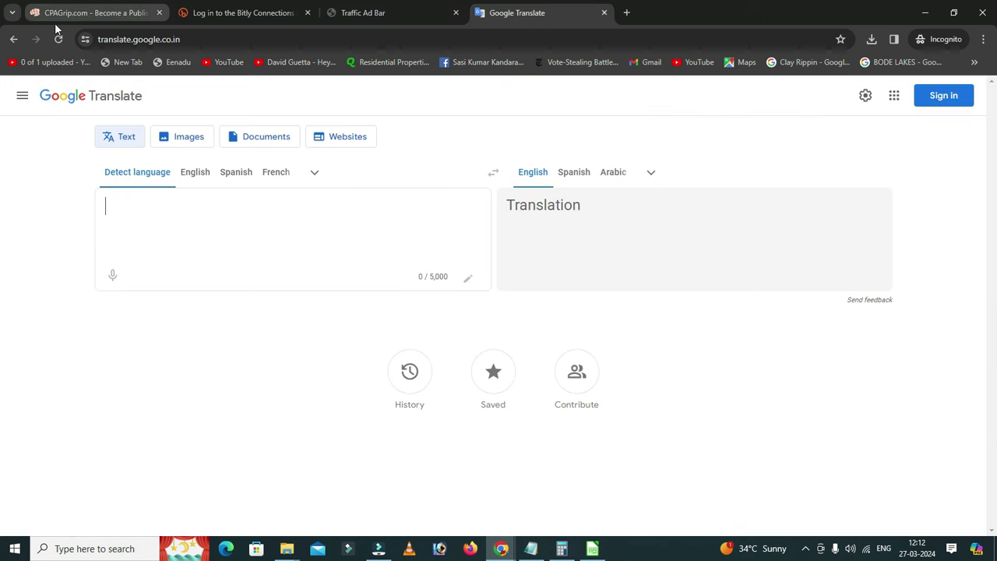
pyautogui.click(103, 19)
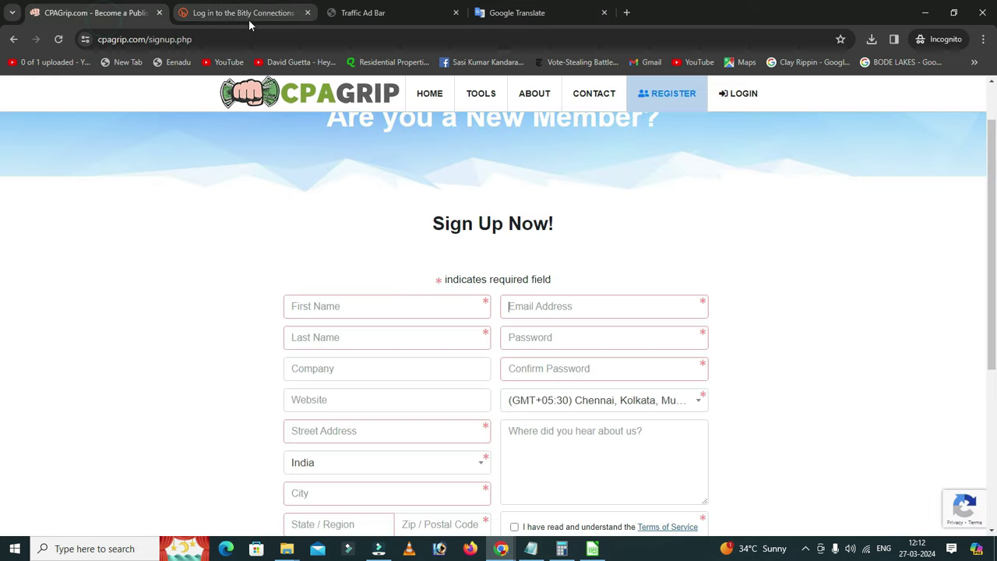
pyautogui.click(249, 16)
pyautogui.click(46, 13)
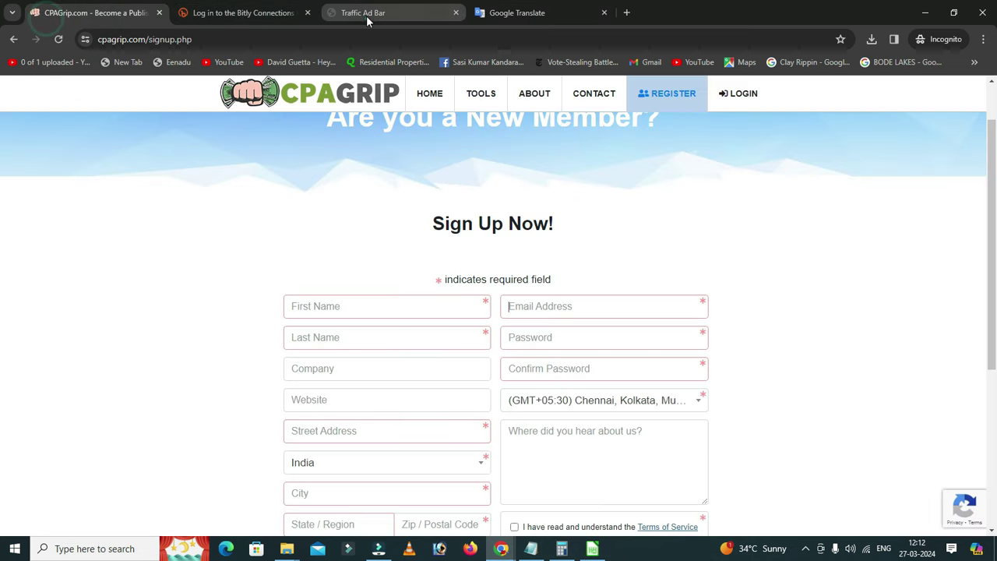
pyautogui.click(366, 16)
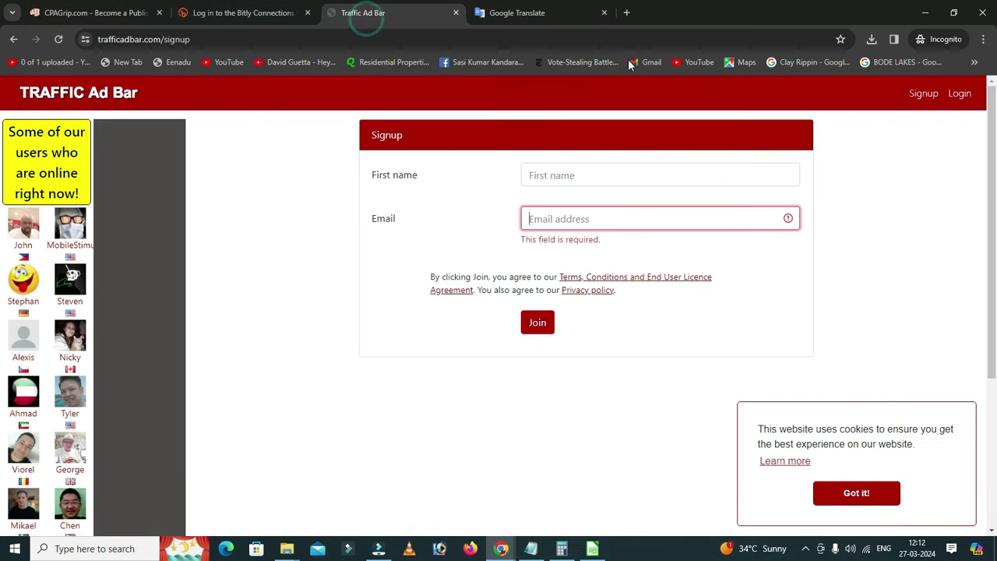
# - Switch to the signed-in Chrome window, view its Google Translate page and reload CPAGrip's My Offers page for Spain
pyautogui.click(501, 548)
pyautogui.click(489, 521)
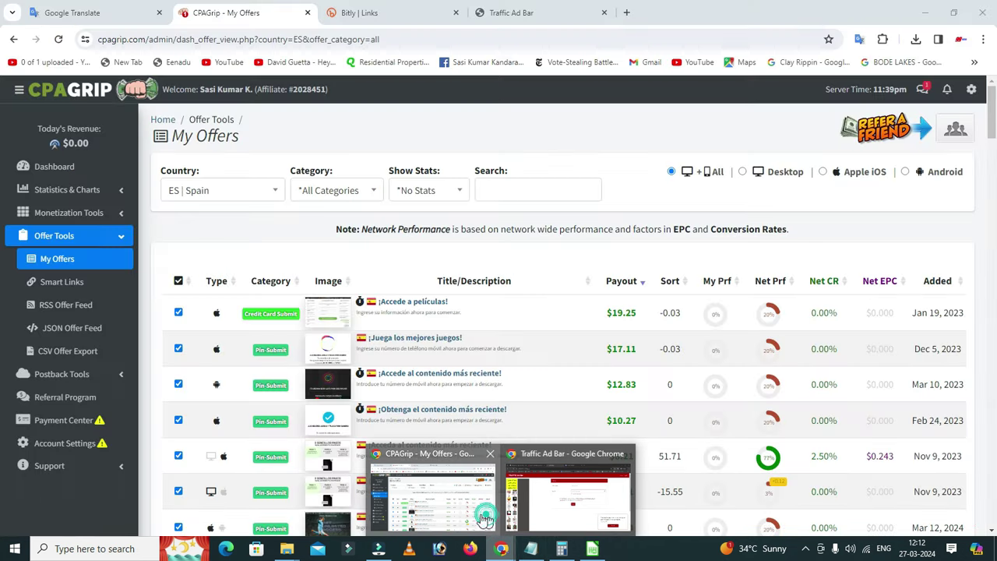
pyautogui.click(123, 19)
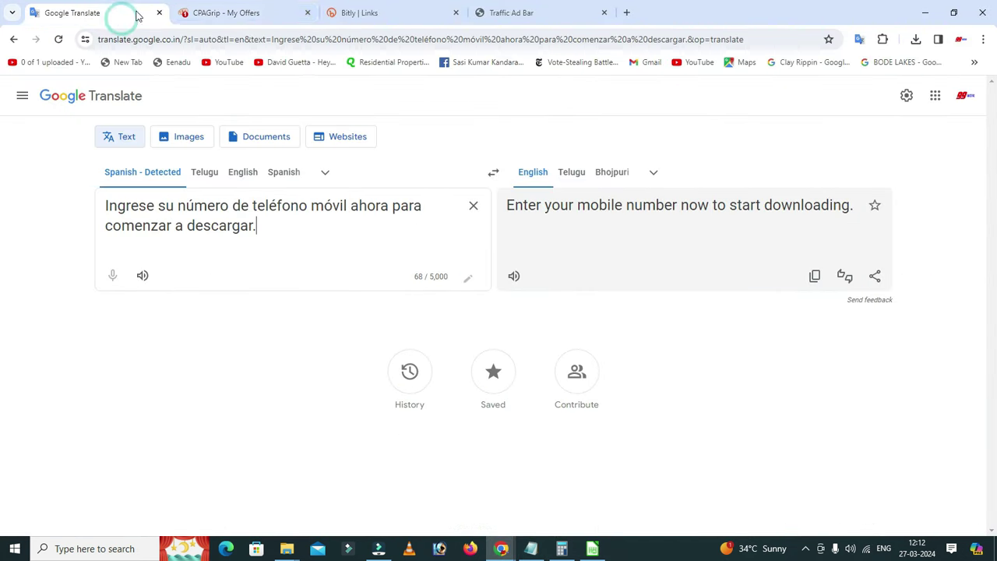
pyautogui.click(231, 14)
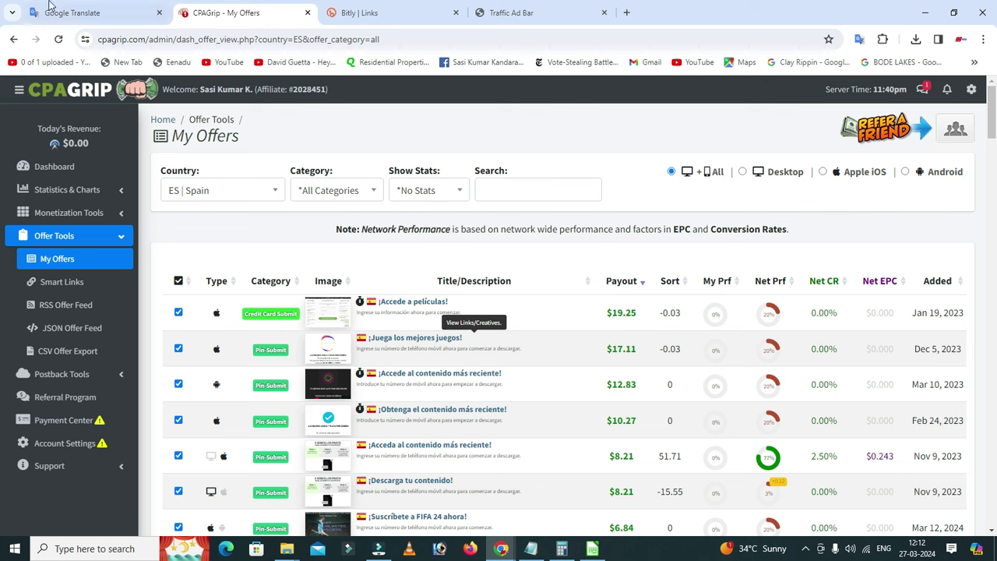
pyautogui.click(59, 39)
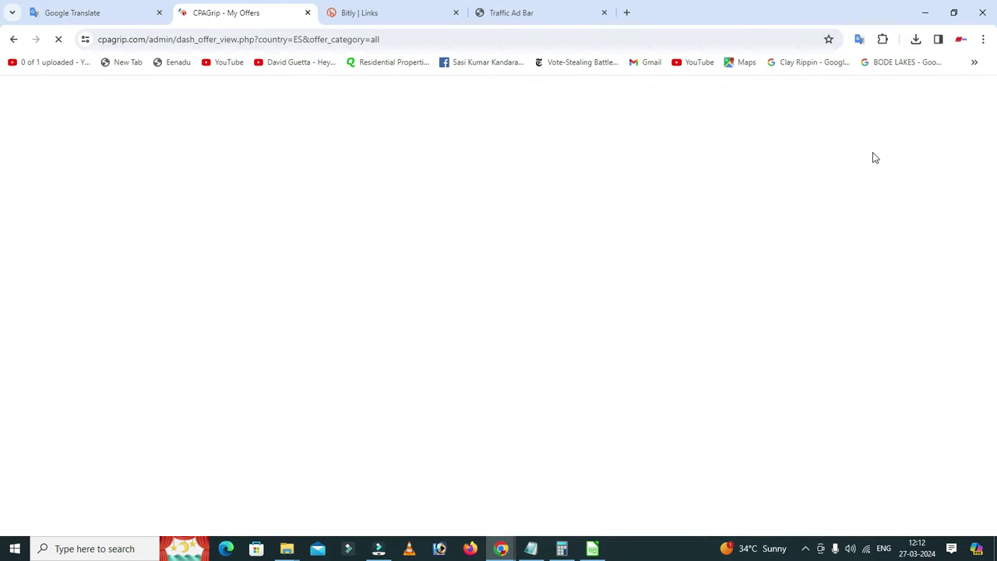
# - View Bitly's links list, Traffic Ad Bar's getting-started page and the Google Translate page
pyautogui.click(366, 12)
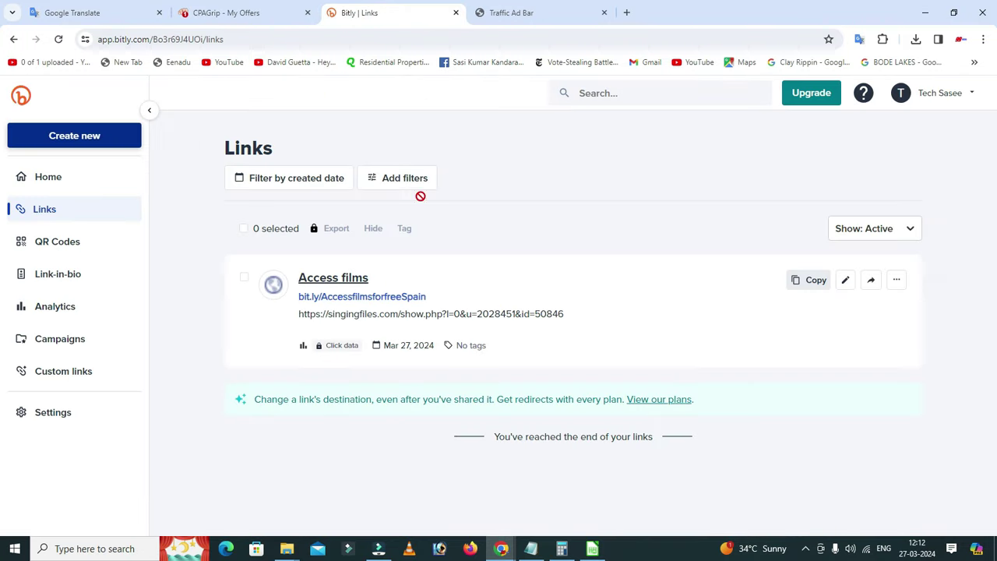
pyautogui.click(537, 15)
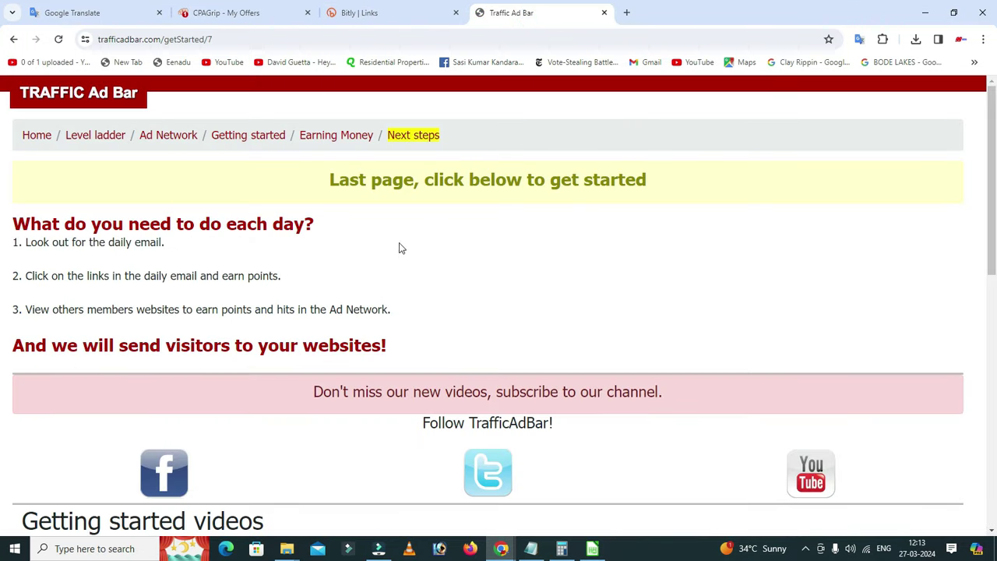
pyautogui.scroll(-3, 437, 234)
pyautogui.scroll(3, 439, 219)
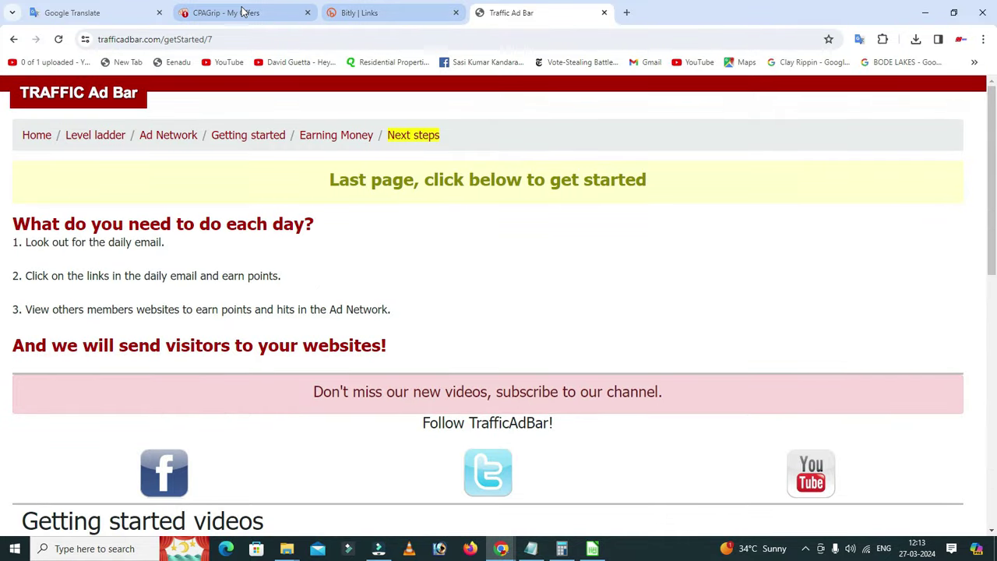
pyautogui.click(91, 18)
# - Sort CPAGrip's Spain offers by highest payout and open the "¡Accede a películas!" offer
pyautogui.click(216, 14)
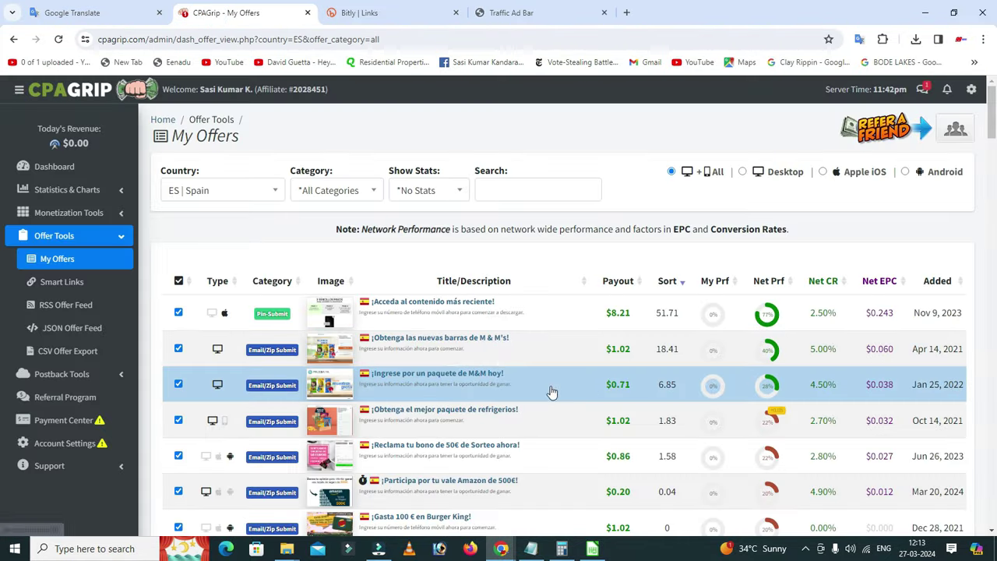
pyautogui.click(619, 283)
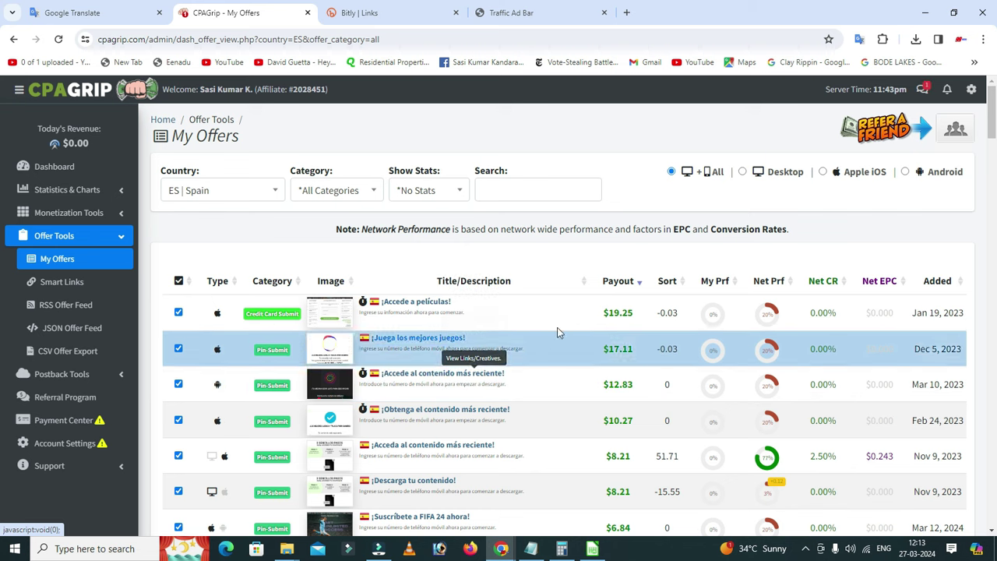
pyautogui.click(400, 306)
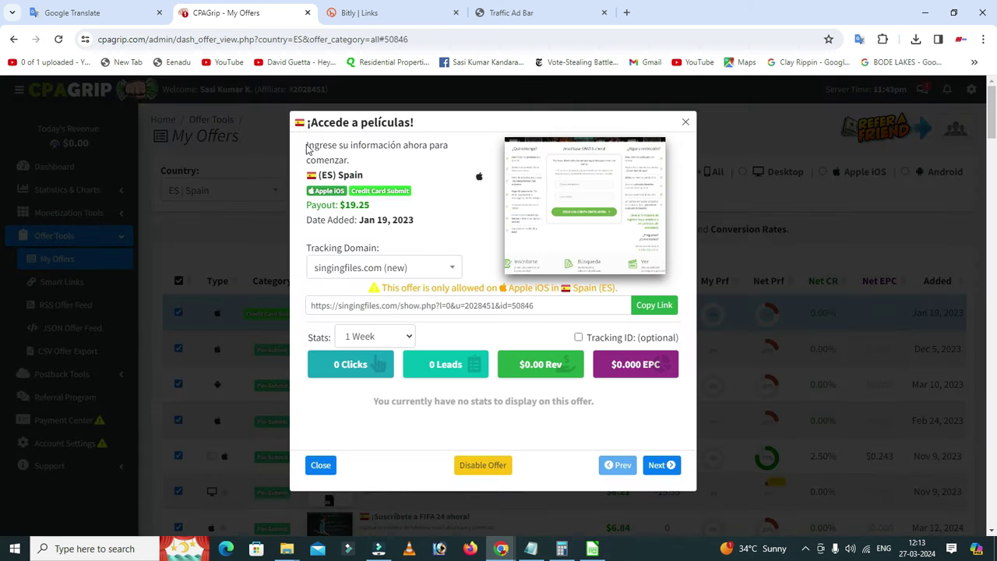
# - Copy the offer's description into Google Translate in place of the old text, and translate it into Telugu and then English
pyautogui.moveTo(306, 145); pyautogui.dragTo(357, 161)
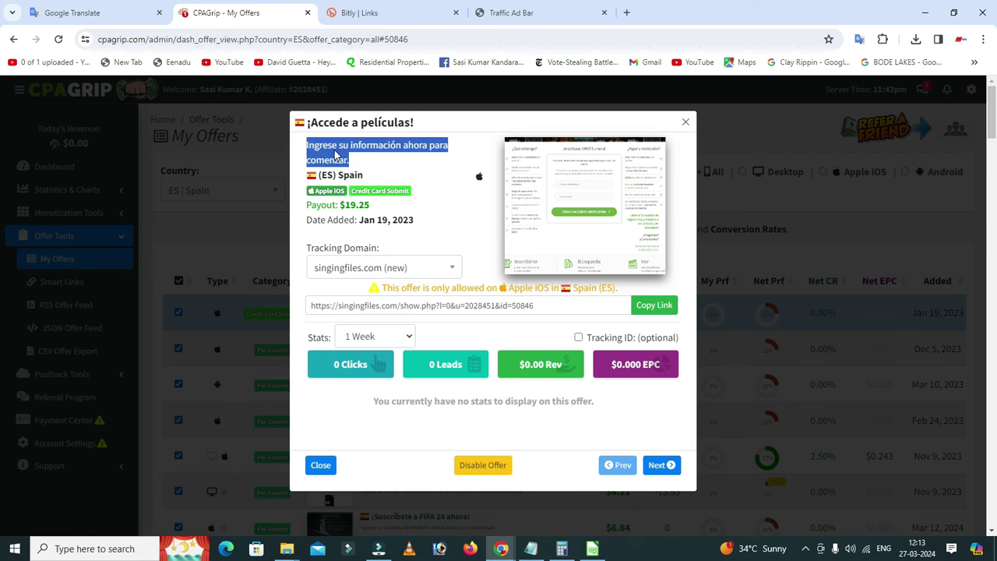
pyautogui.rightClick(336, 154)
pyautogui.click(365, 163)
pyautogui.click(101, 15)
pyautogui.tripleClick(347, 234)
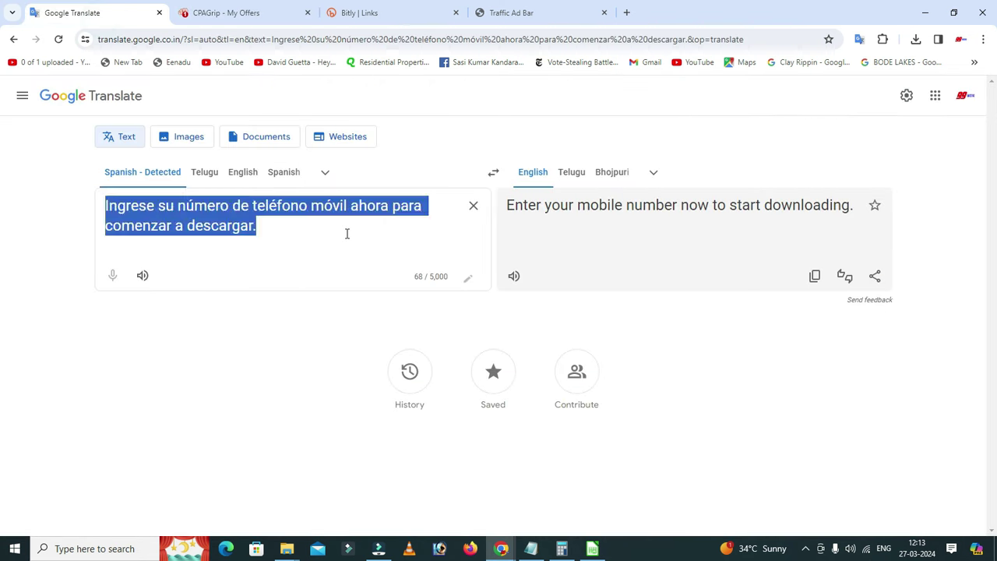
pyautogui.hotkey('ctrl', 'v')
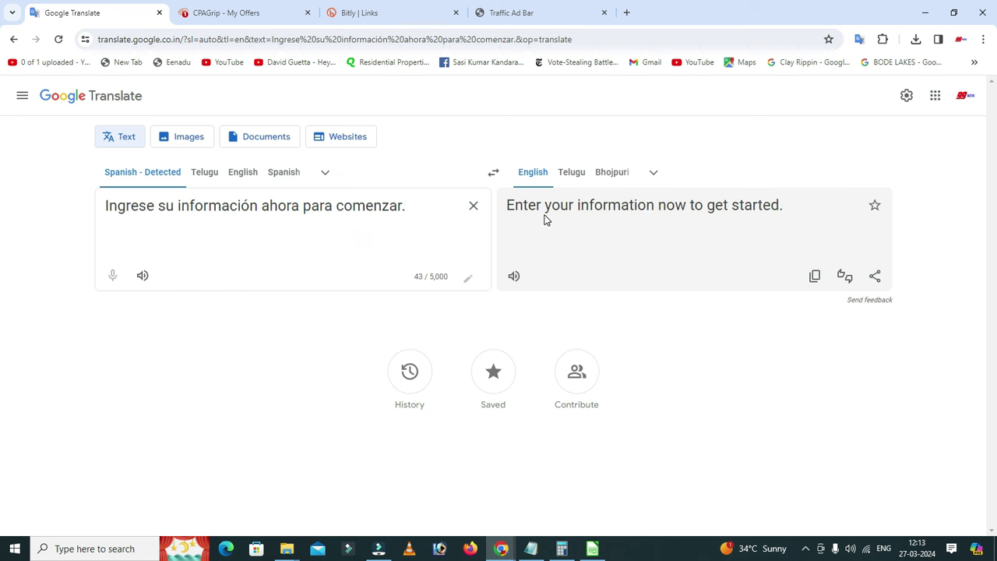
pyautogui.click(571, 172)
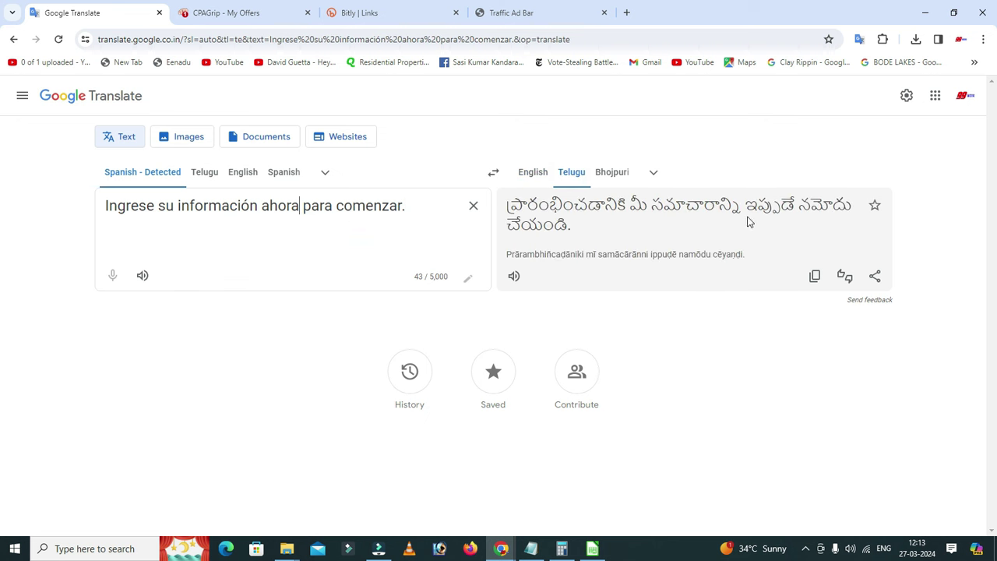
pyautogui.click(544, 172)
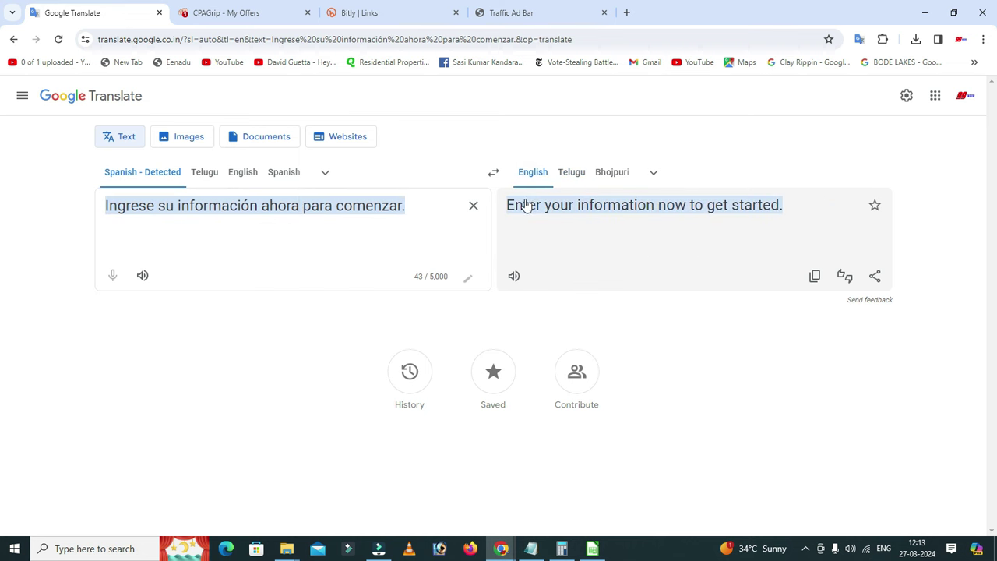
# - Copy the English translation "Enter your information now to get started." into Notepad, replacing its contents, and add two line breaks after it
pyautogui.moveTo(508, 205); pyautogui.dragTo(787, 208)
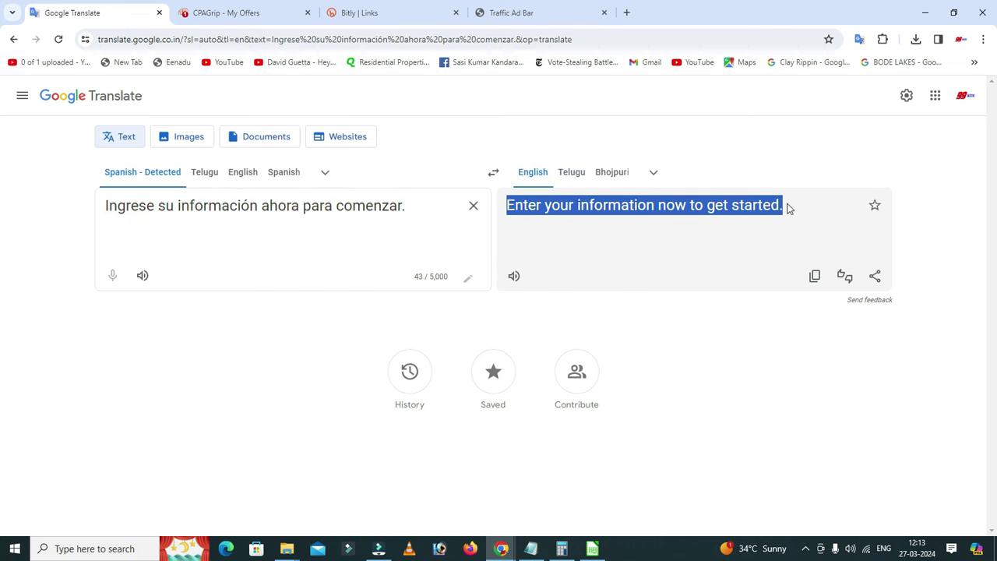
pyautogui.hotkey('ctrl', 'c')
pyautogui.click(531, 548)
pyautogui.hotkey('ctrl', 'a')
pyautogui.hotkey('ctrl', 'v')
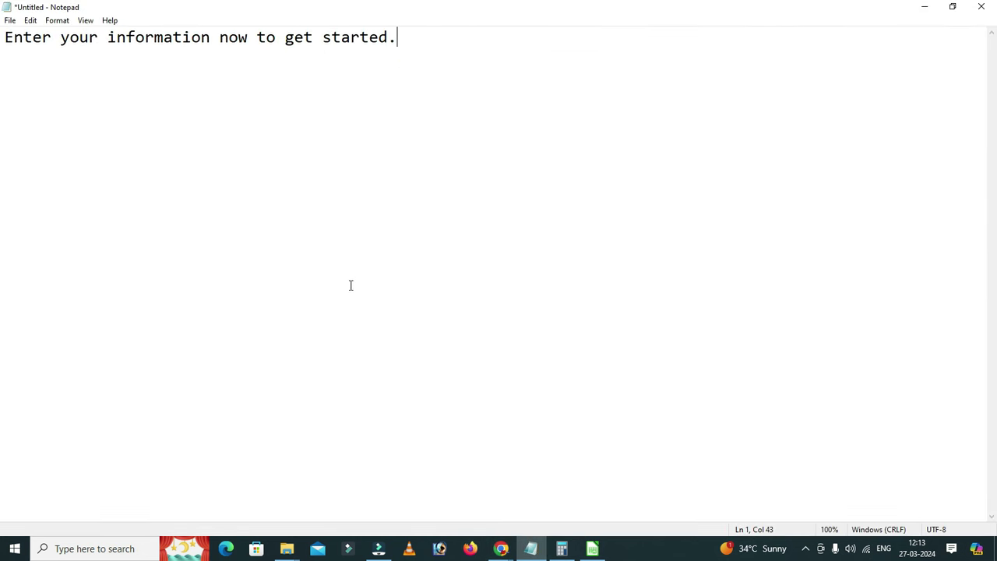
pyautogui.press('Return')
pyautogui.press('Return')
# - Copy the offer's title "¡Accede a películas!" from CPAGrip into Google Translate, replacing the description there
pyautogui.moveTo(501, 546)
pyautogui.click(414, 507)
pyautogui.click(273, 15)
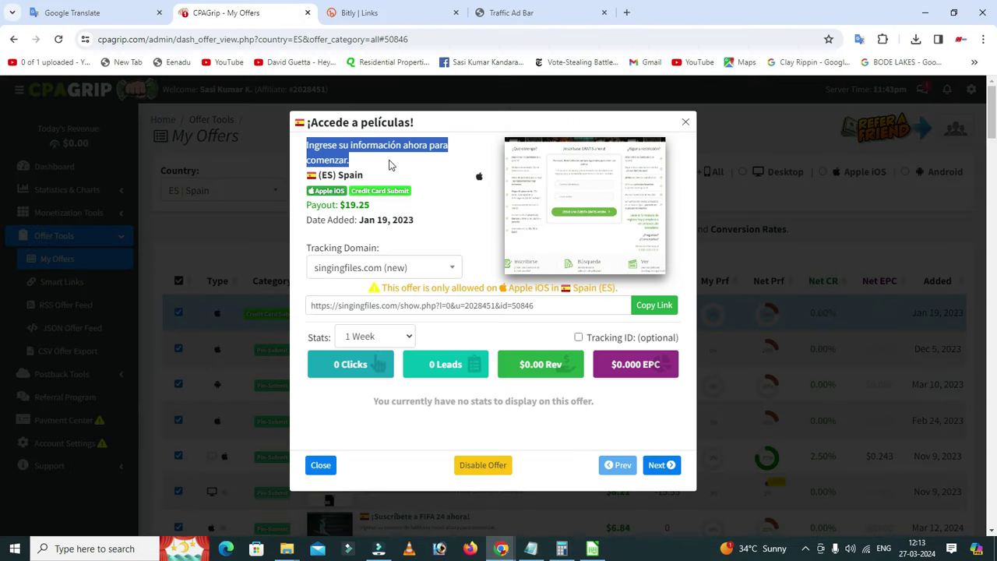
pyautogui.moveTo(418, 123); pyautogui.dragTo(310, 114)
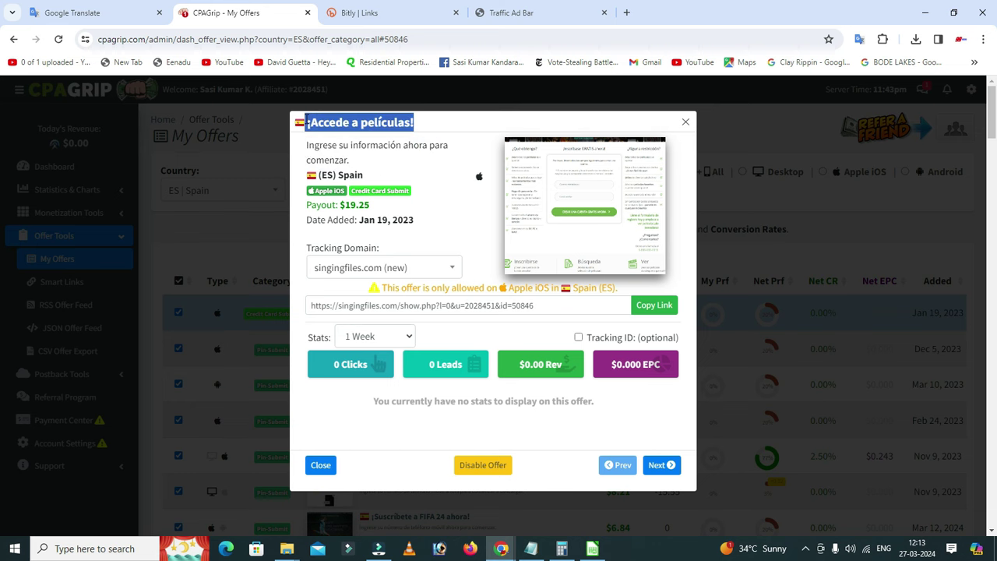
pyautogui.rightClick(320, 125)
pyautogui.click(304, 138)
pyautogui.click(62, 13)
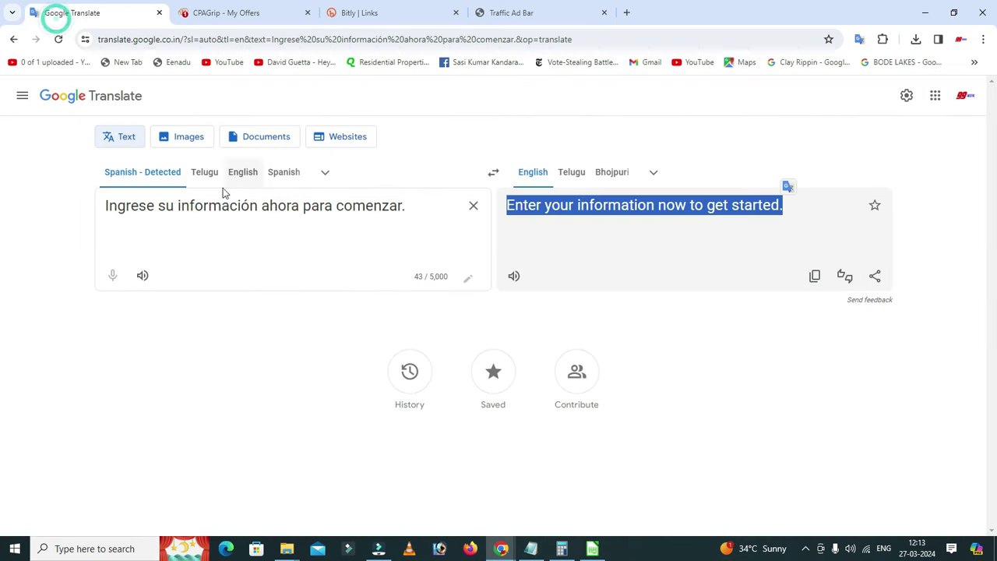
pyautogui.click(218, 198)
pyautogui.hotkey('ctrl', 'a')
pyautogui.hotkey('ctrl', 'v')
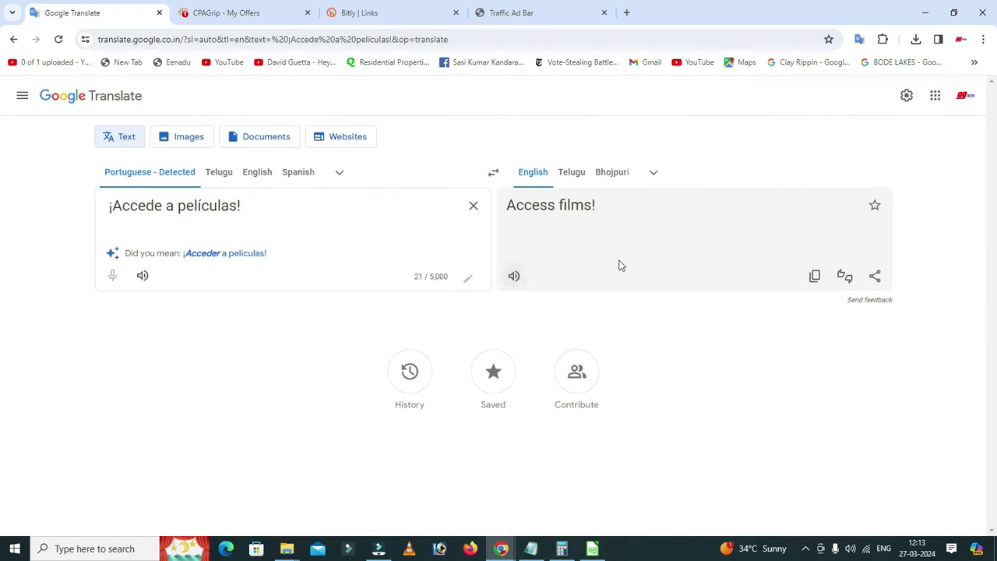
# - Copy the translated title "Access films!" into Notepad on the line above the translated description
pyautogui.moveTo(594, 205); pyautogui.dragTo(501, 204)
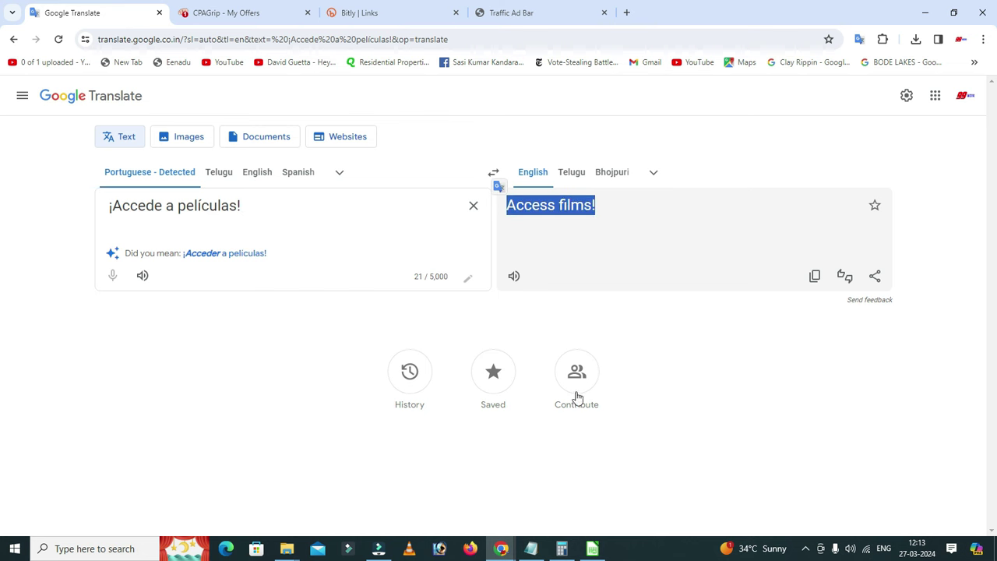
pyautogui.click(531, 549)
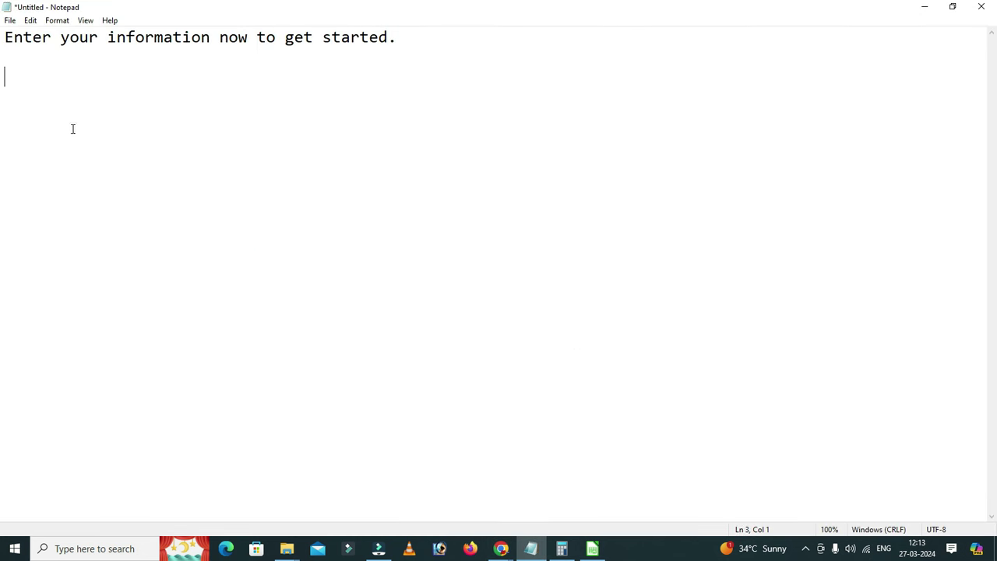
pyautogui.click(9, 36)
pyautogui.press('Return')
pyautogui.press('Return')
pyautogui.click(34, 52)
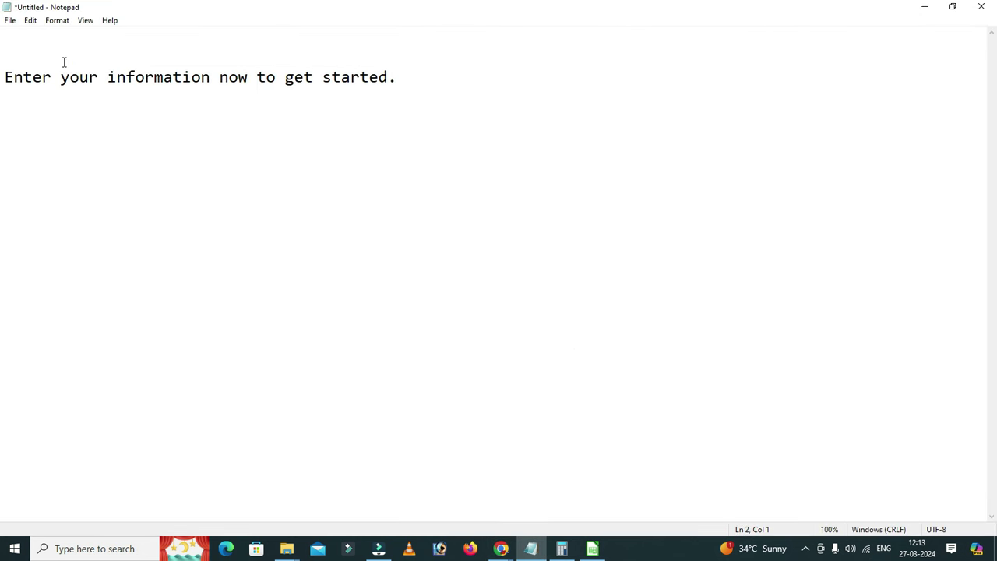
pyautogui.hotkey('ctrl', 'v')
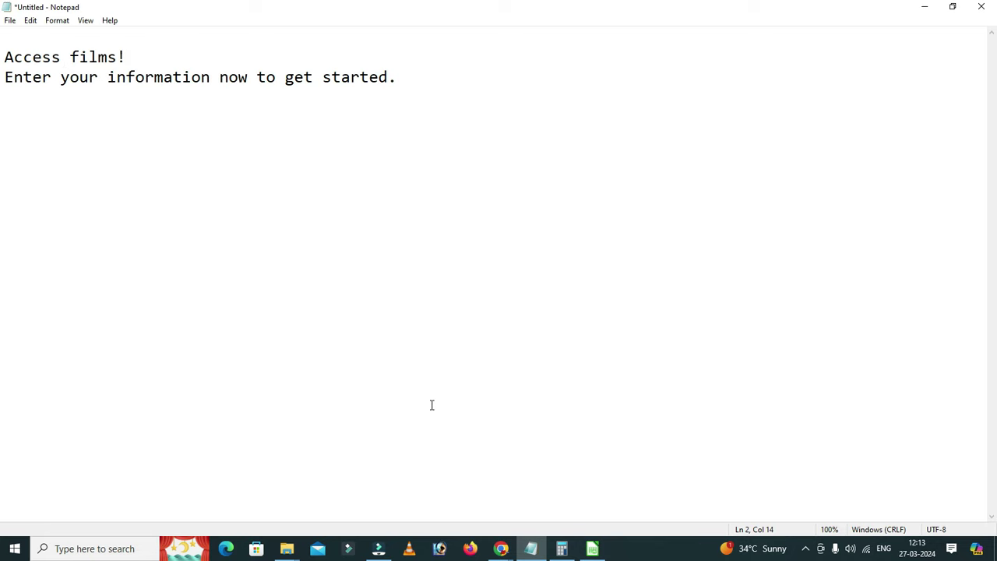
# - View the Traffic Ad Bar and CPAGrip sign-up forms in the incognito window, and return to the signed-in window
pyautogui.moveTo(501, 548)
pyautogui.moveTo(431, 514)
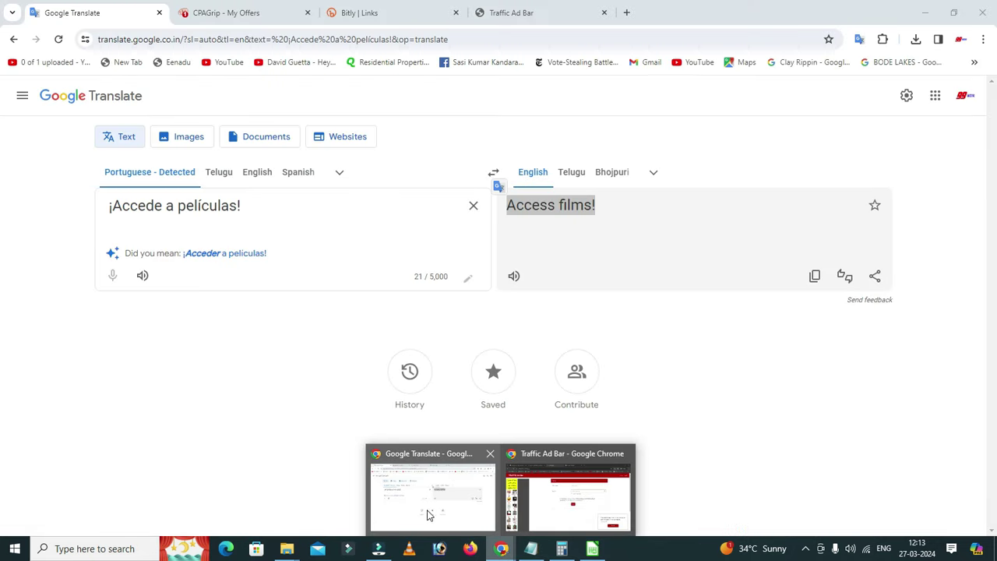
pyautogui.click(534, 526)
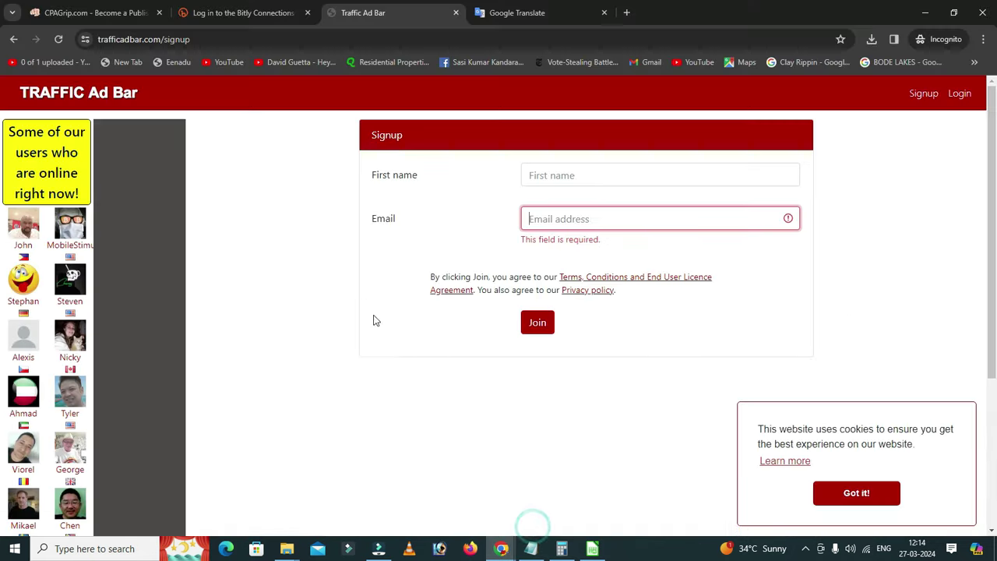
pyautogui.click(130, 14)
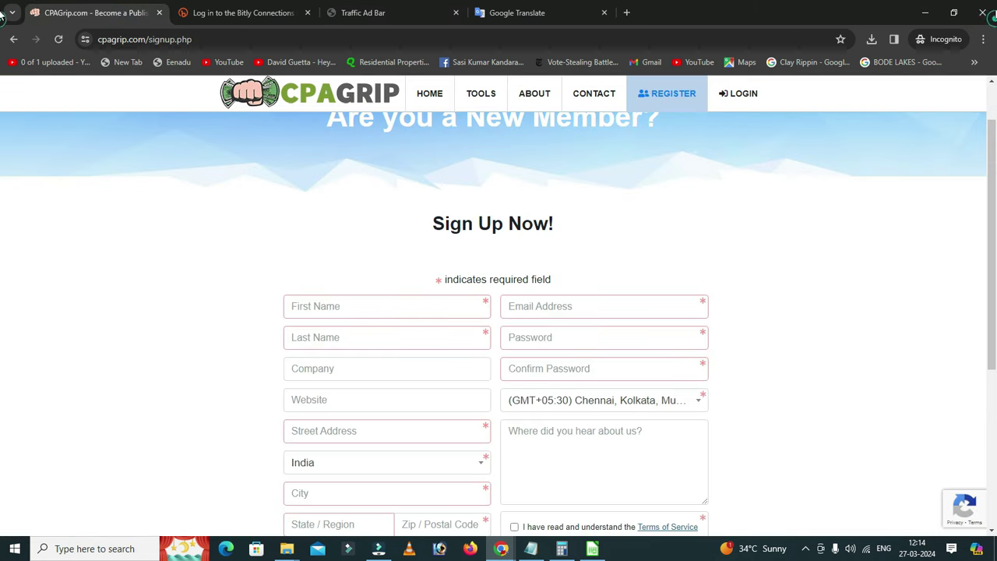
pyautogui.hotkey('alt', 'Tab')
pyautogui.hotkey('alt', 'Tab')
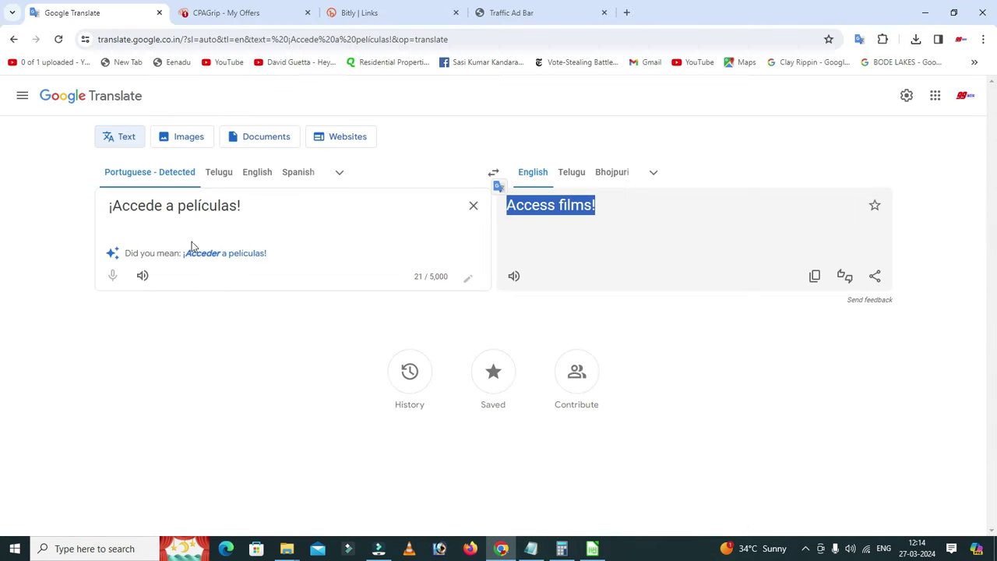
# - Review the link details of the "¡Accede a películas!" and "¡Juega los mejores juegos!" offers in CPAGrip, closing each one
pyautogui.click(214, 18)
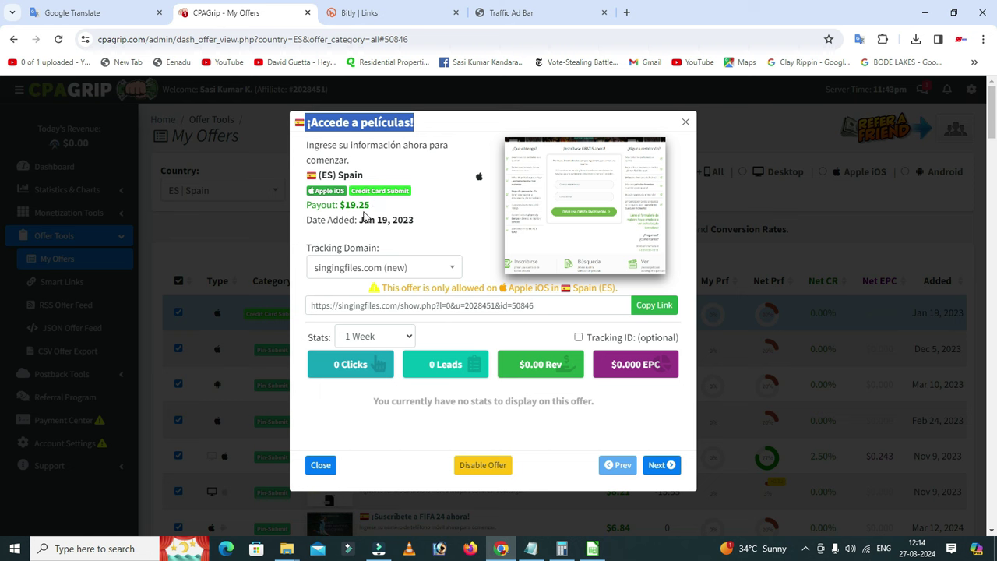
pyautogui.click(641, 312)
pyautogui.click(682, 123)
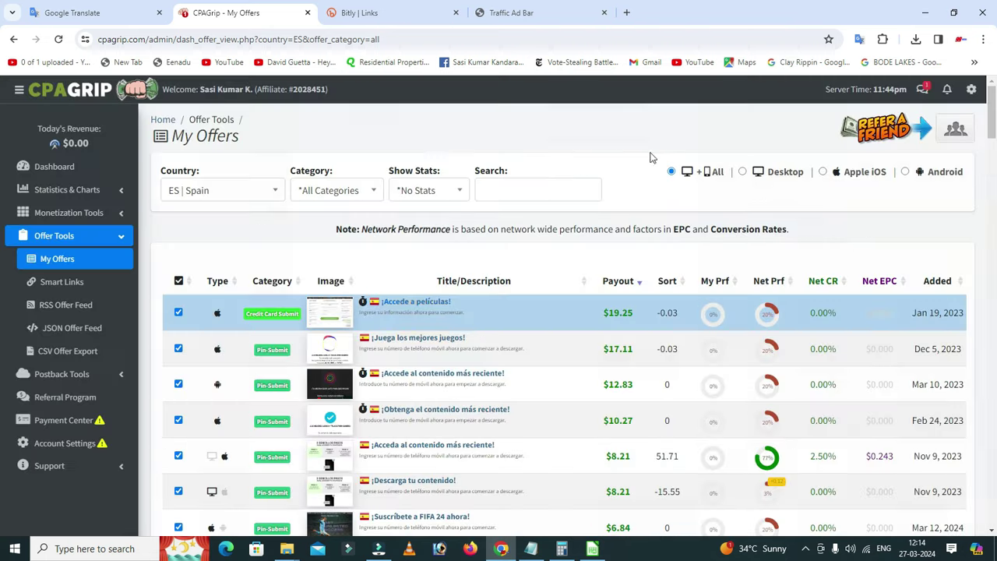
pyautogui.click(456, 340)
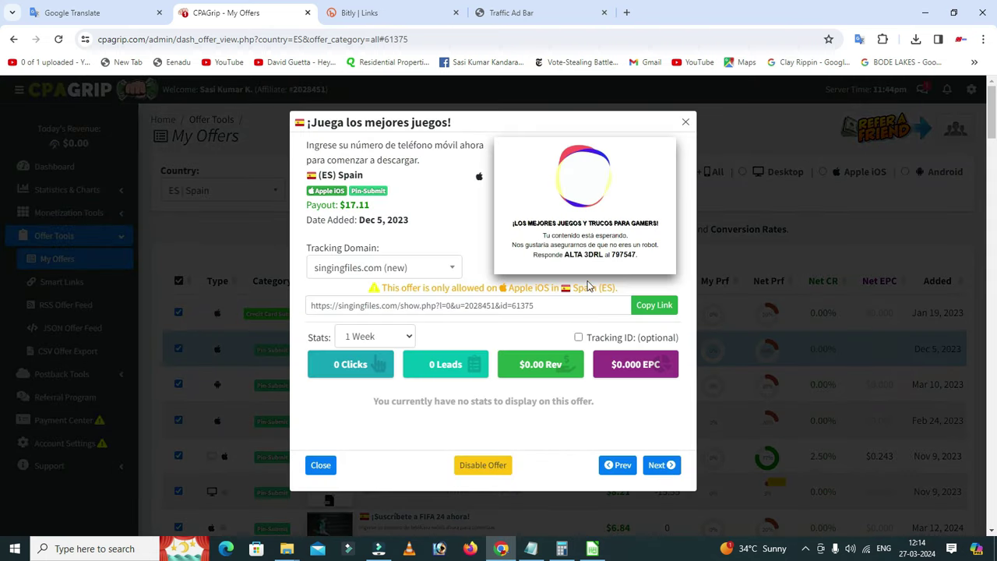
pyautogui.click(569, 305)
pyautogui.click(685, 122)
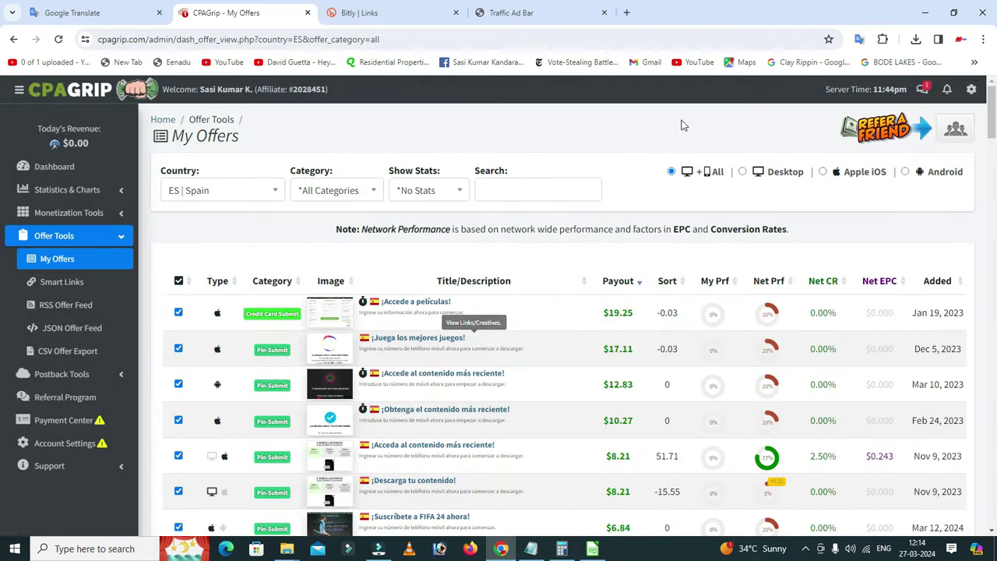
# - Reopen the "¡Accede a películas!" offer and copy its full singingfiles.com tracking link
pyautogui.click(444, 302)
pyautogui.click(545, 307)
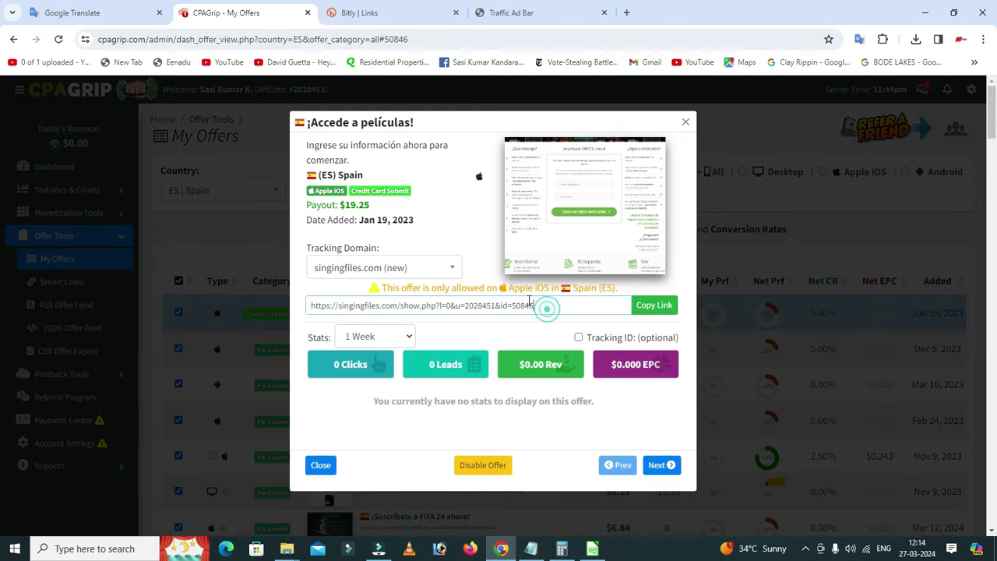
pyautogui.moveTo(530, 303); pyautogui.dragTo(296, 306)
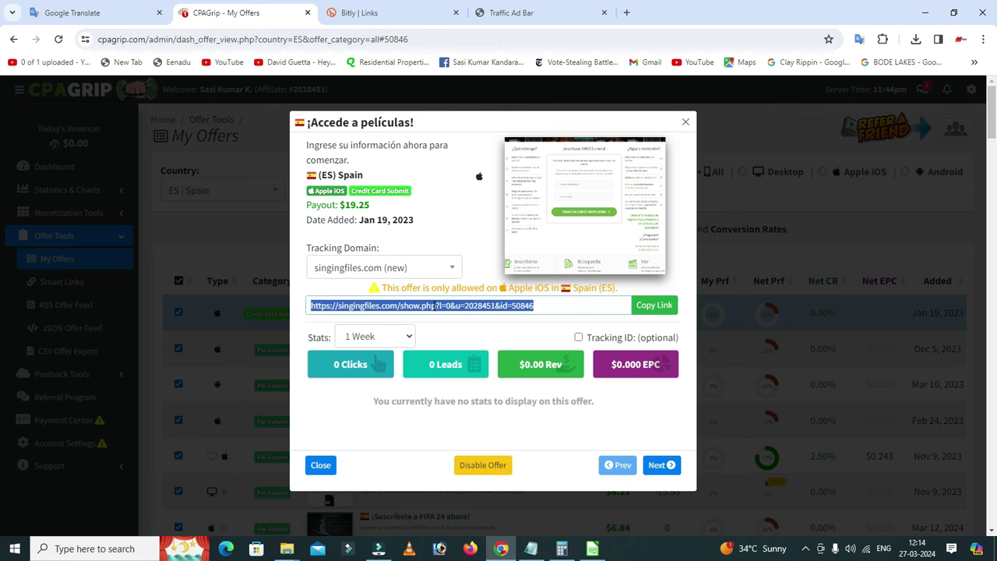
pyautogui.rightClick(391, 309)
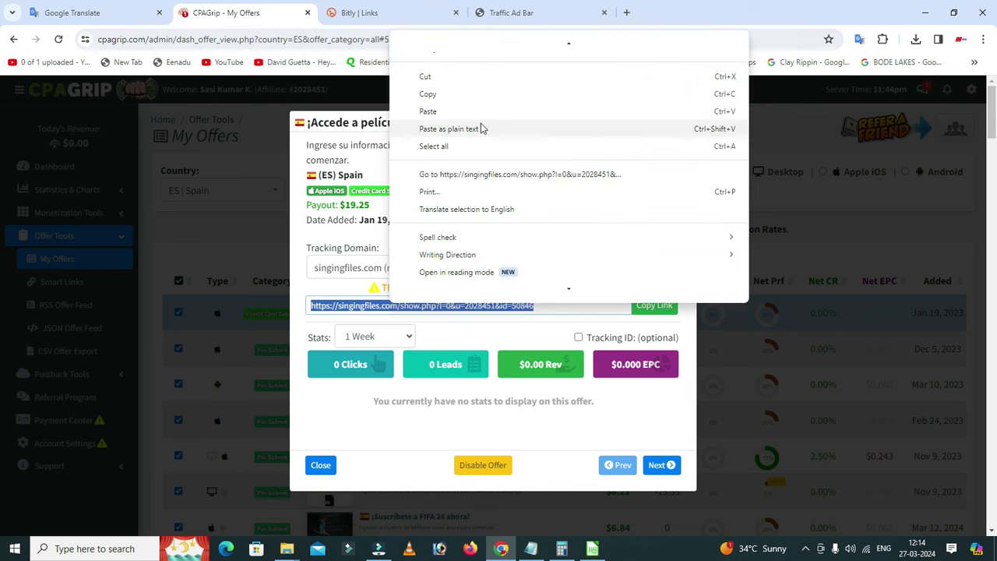
pyautogui.click(425, 93)
# - Start a new short link in Bitly and paste the copied singingfiles.com tracking link as its destination
pyautogui.click(399, 10)
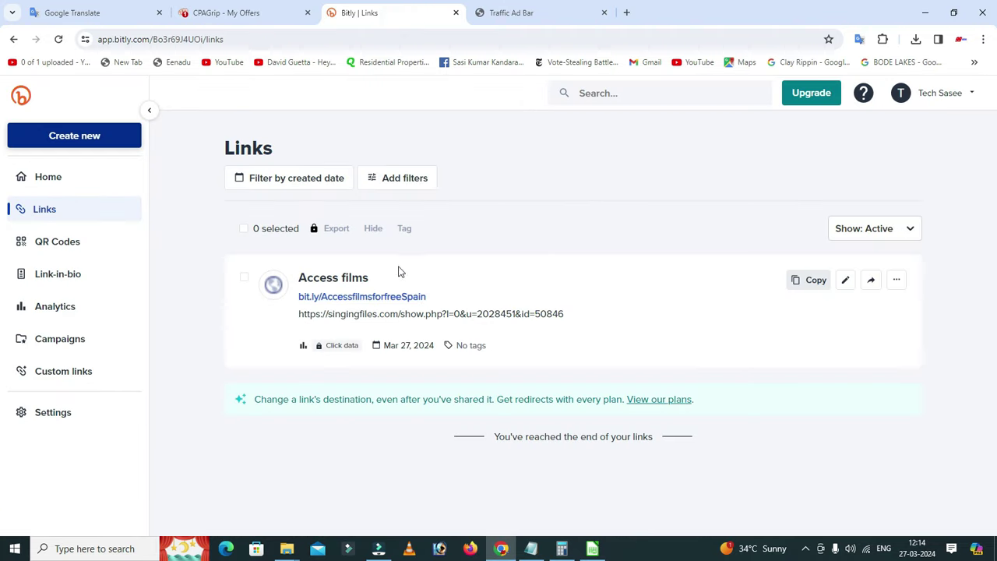
pyautogui.click(47, 213)
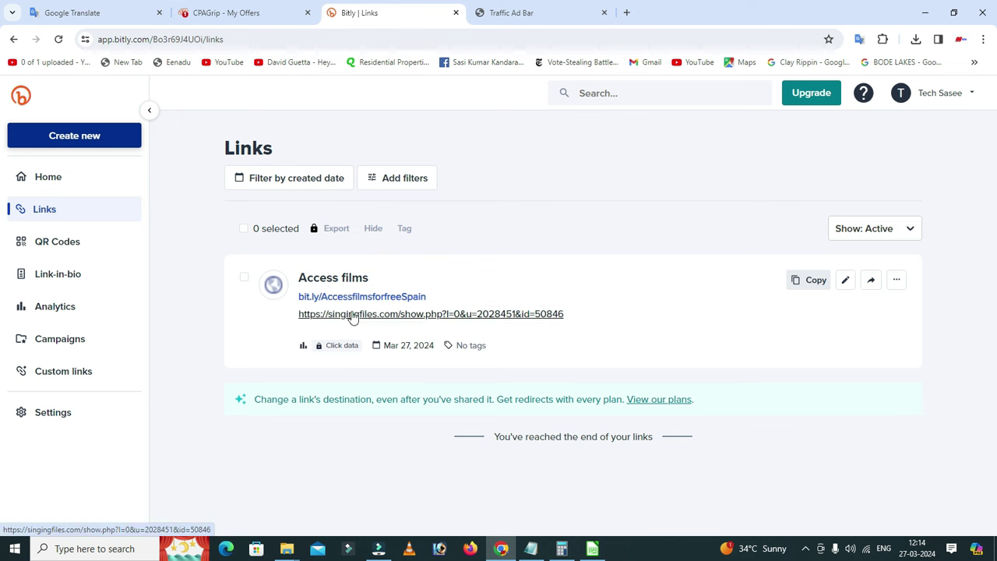
pyautogui.click(70, 141)
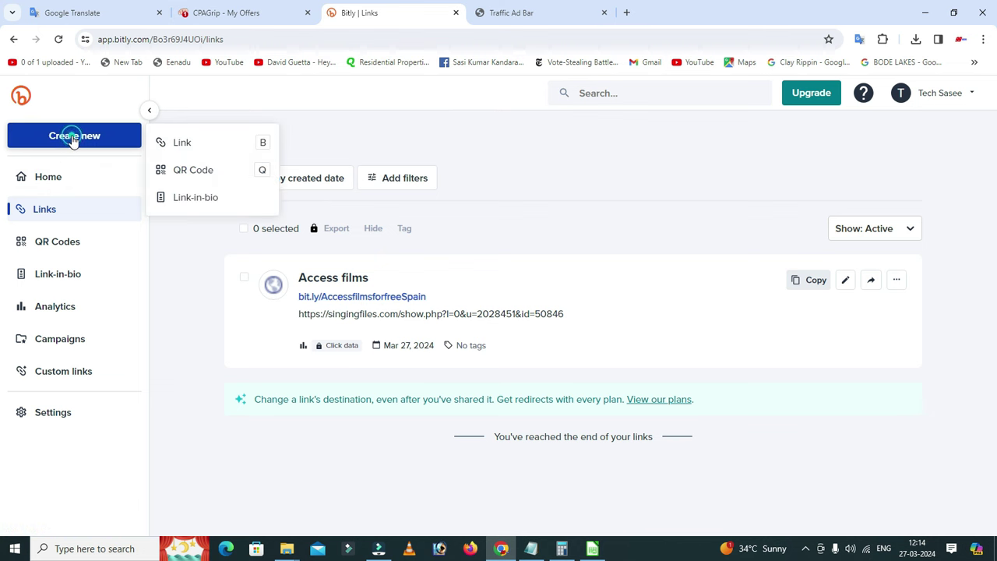
pyautogui.click(181, 145)
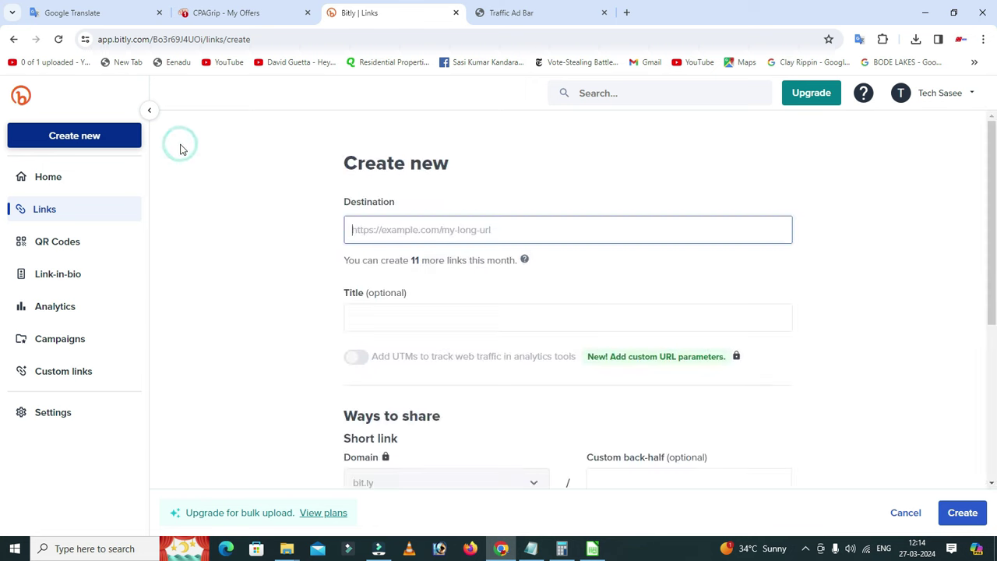
pyautogui.rightClick(388, 230)
pyautogui.click(411, 353)
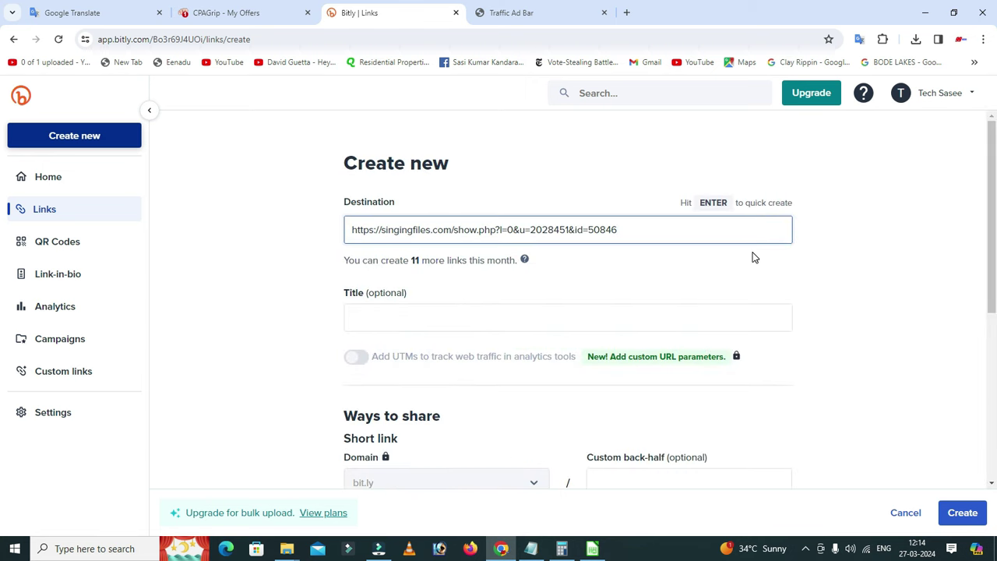
# - Copy the title "Access films" from Notepad into the link's custom back-half, removing the space to make it Accessfilms
pyautogui.scroll(-2, 753, 257)
pyautogui.click(645, 369)
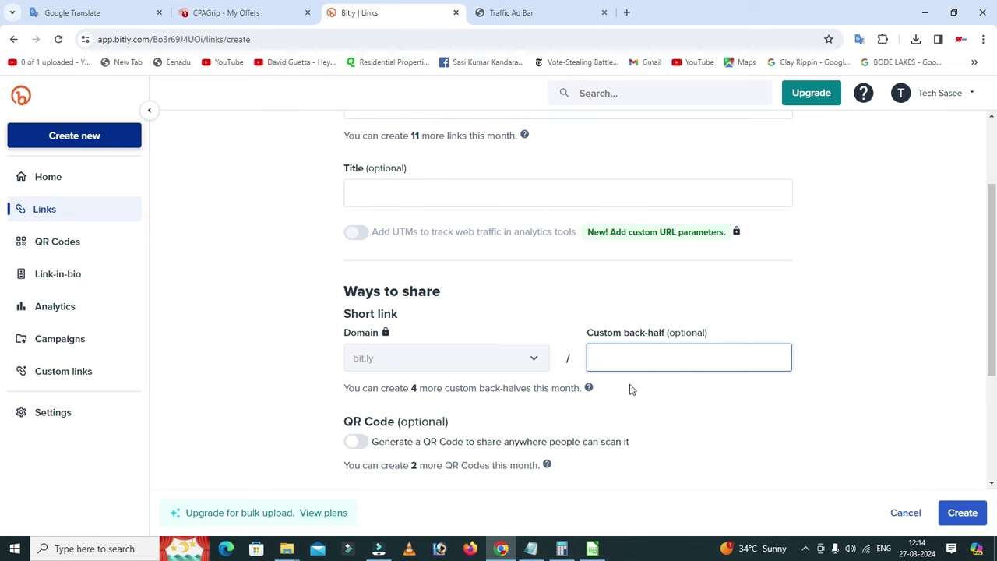
pyautogui.click(532, 548)
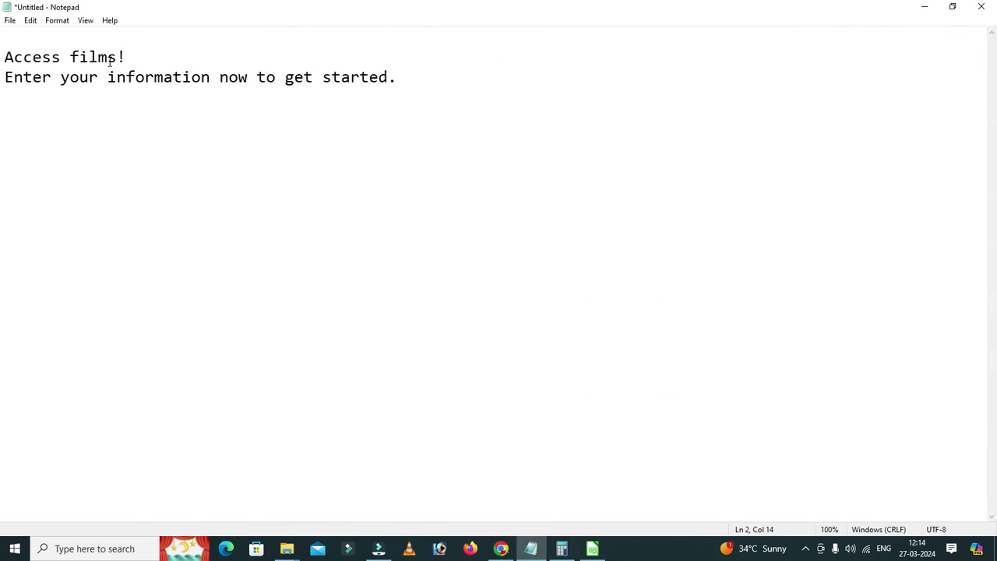
pyautogui.moveTo(117, 58); pyautogui.dragTo(5, 57)
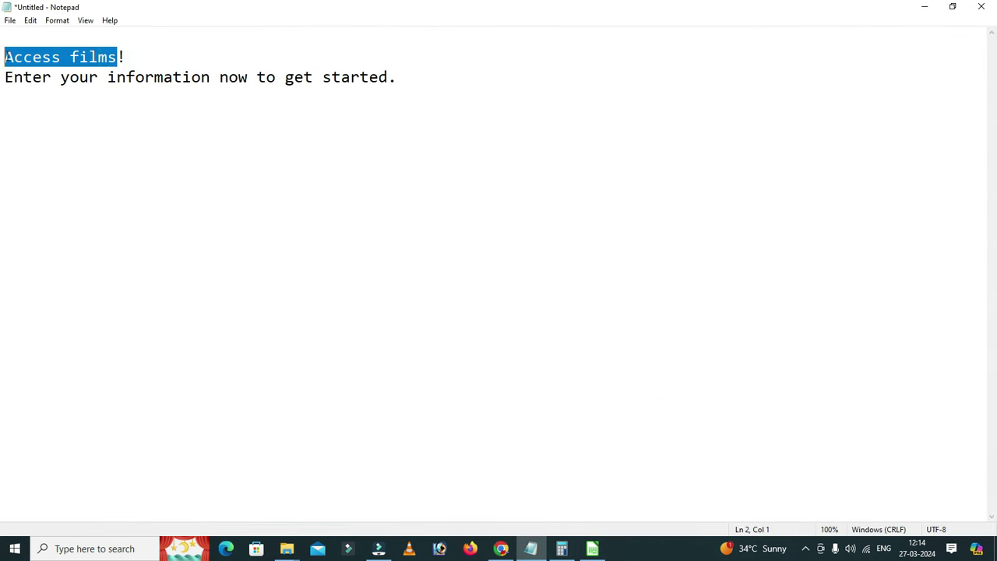
pyautogui.click(501, 548)
pyautogui.click(724, 363)
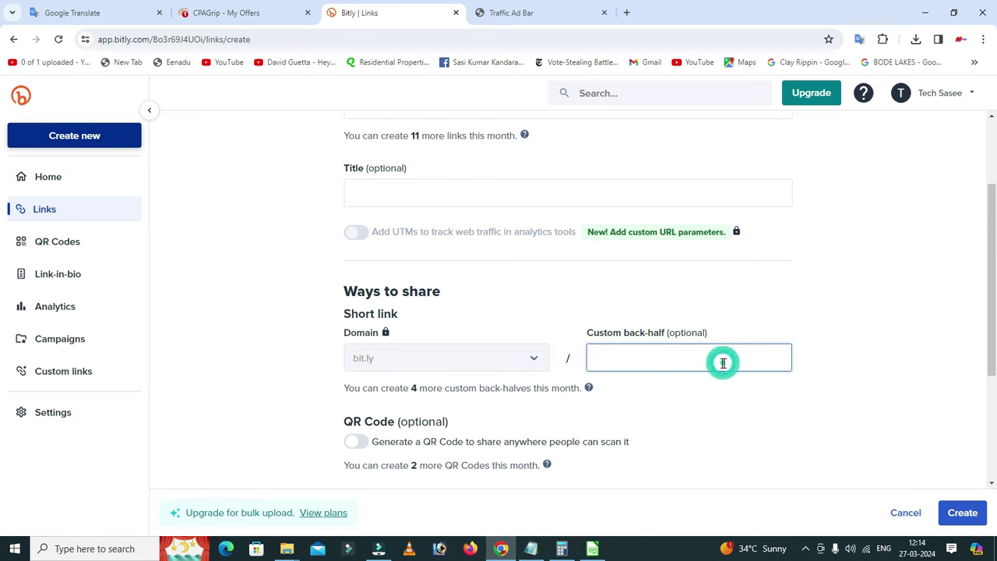
pyautogui.hotkey('ctrl', 'v')
pyautogui.click(628, 356)
pyautogui.press('BackSpace')
pyautogui.click(658, 359)
pyautogui.click(689, 399)
pyautogui.scroll(-1, 699, 381)
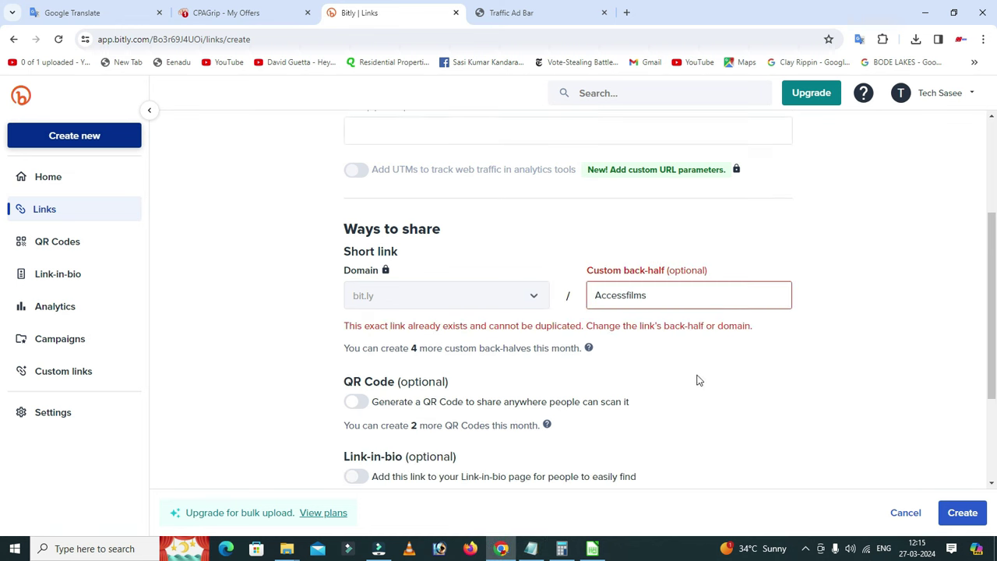
# - Extend the custom back-half to Accessfilms123456, check the form, and leave for the Bitly home page without creating the link
pyautogui.click(658, 294)
pyautogui.write('123456')
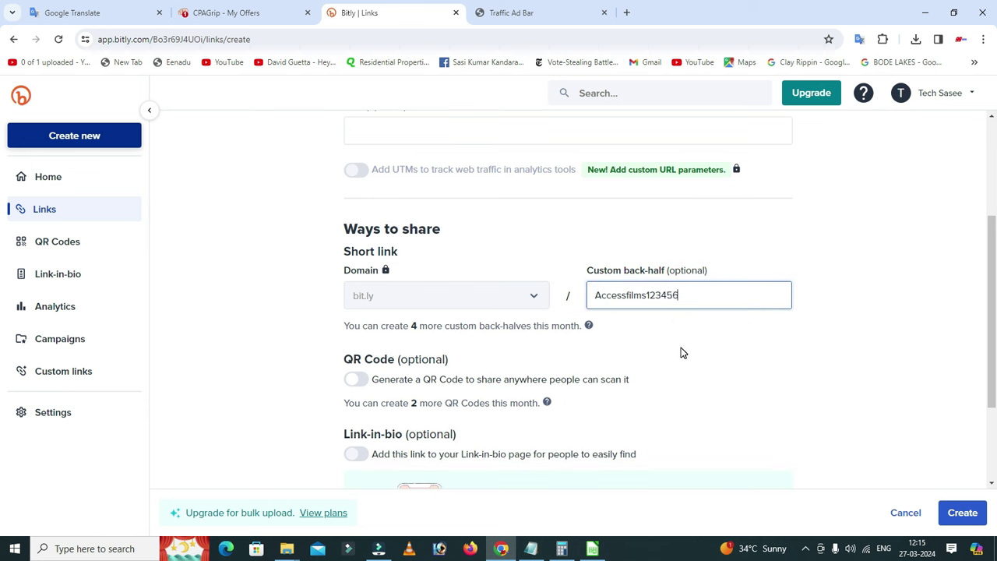
pyautogui.click(684, 353)
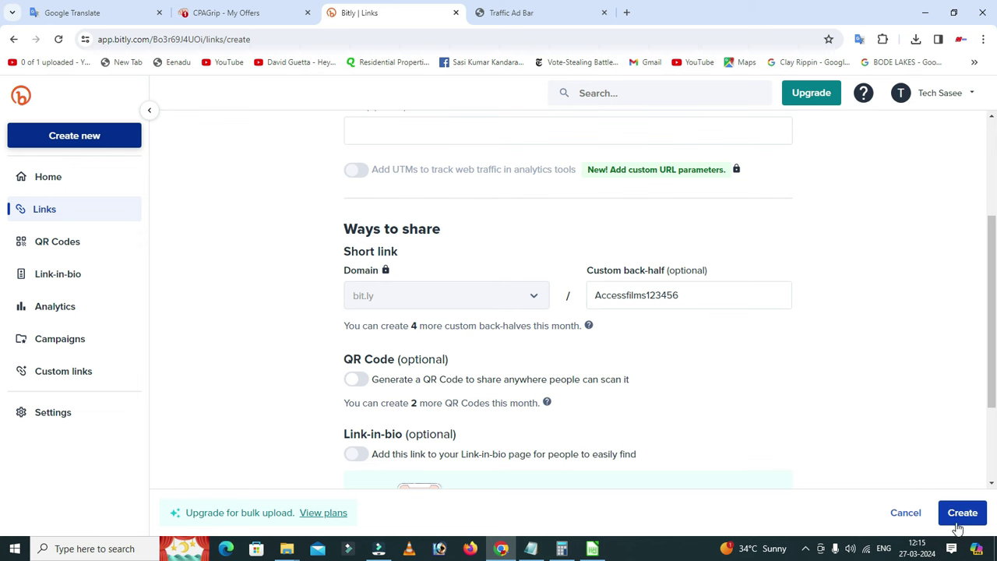
pyautogui.scroll(3, 774, 425)
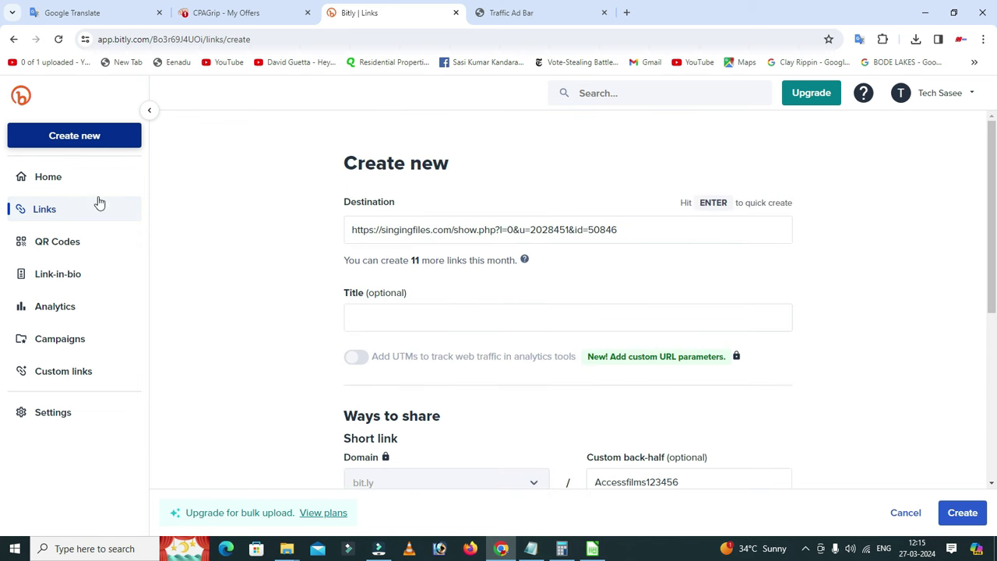
pyautogui.click(67, 178)
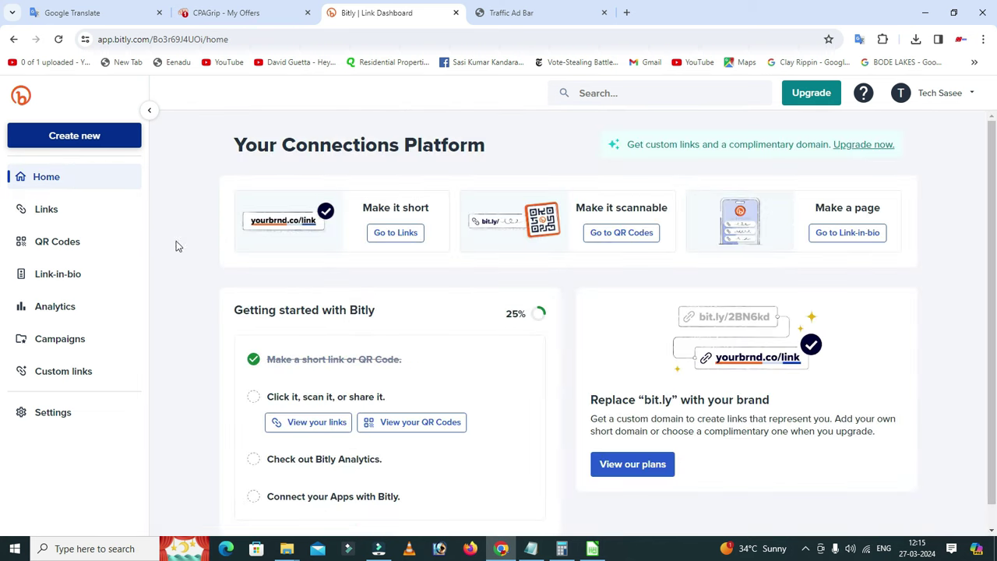
# - Copy the existing short link bit.ly/AccessfilmsforfreeSpain from the Bitly links list into Notepad, below the translated description
pyautogui.click(56, 217)
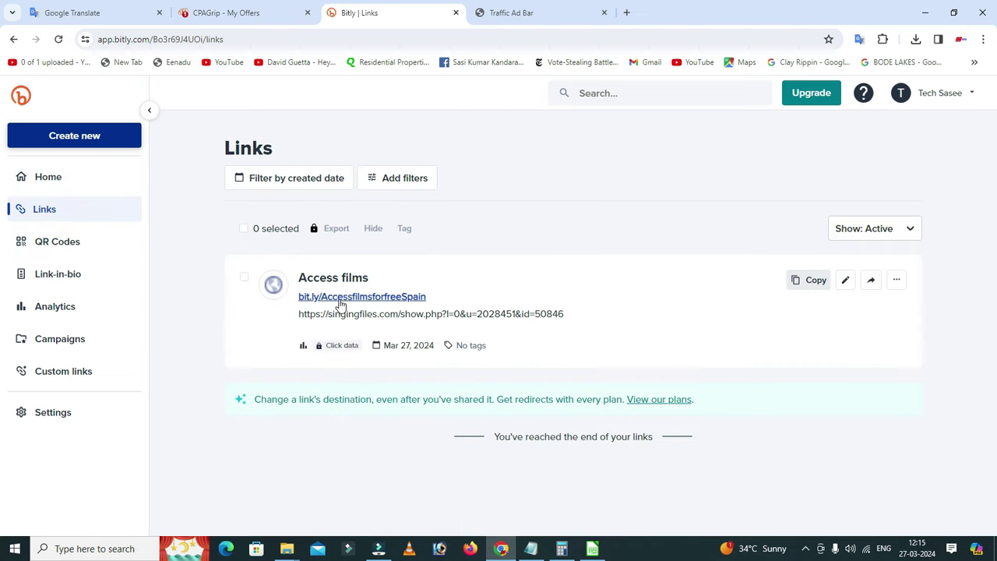
pyautogui.moveTo(297, 297); pyautogui.dragTo(420, 300)
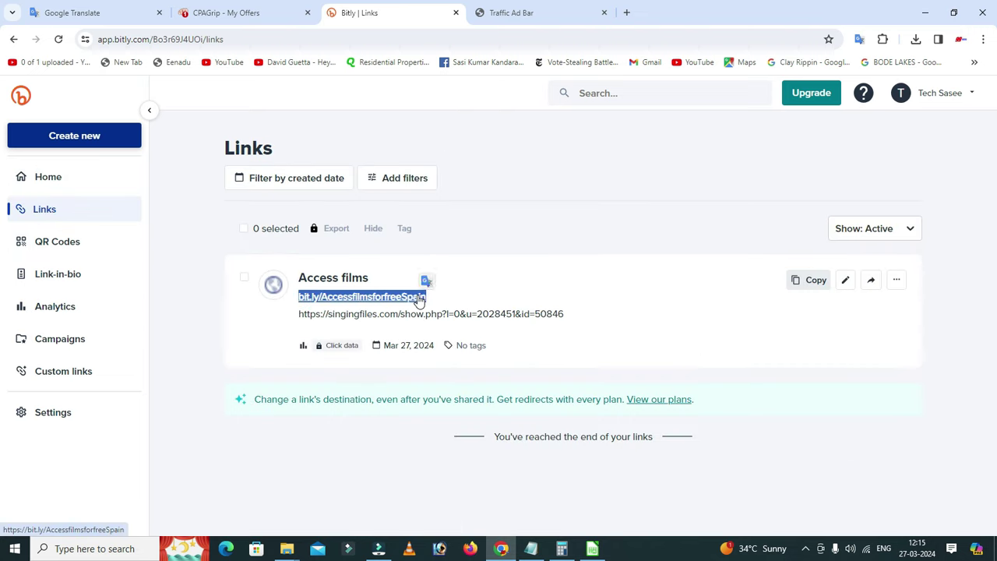
pyautogui.rightClick(419, 300)
pyautogui.click(459, 187)
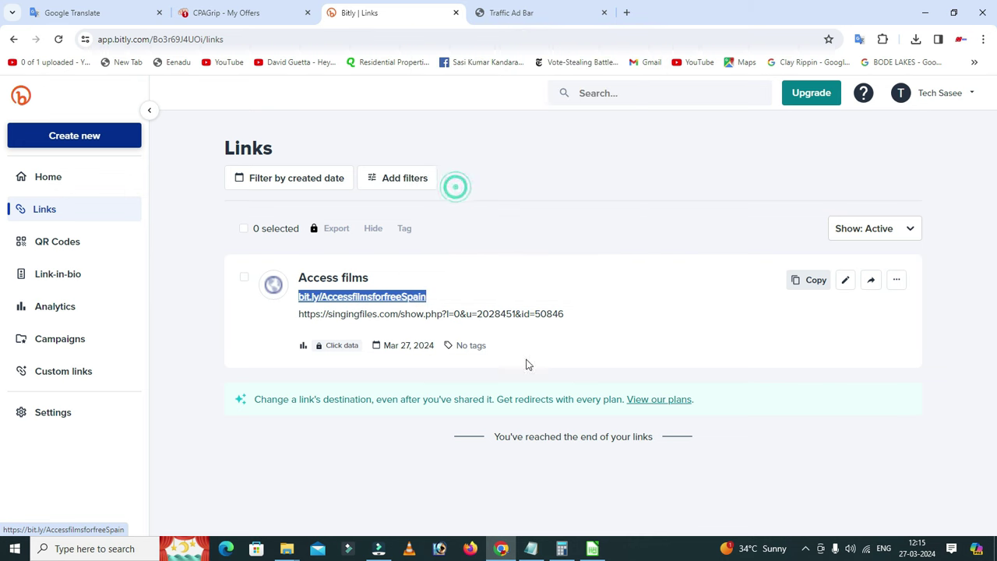
pyautogui.click(530, 549)
pyautogui.click(414, 76)
pyautogui.press('Return')
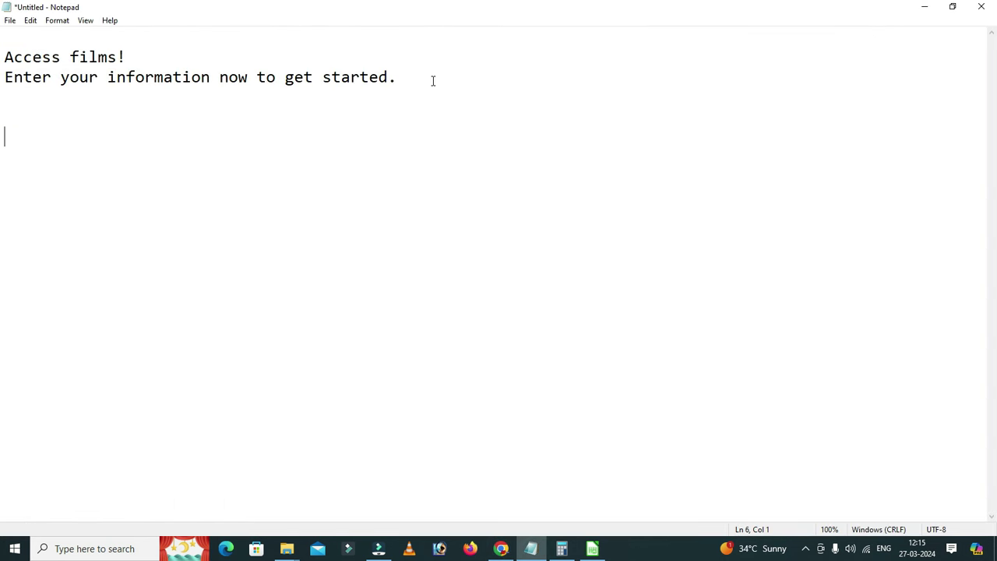
pyautogui.hotkey('ctrl', 'v')
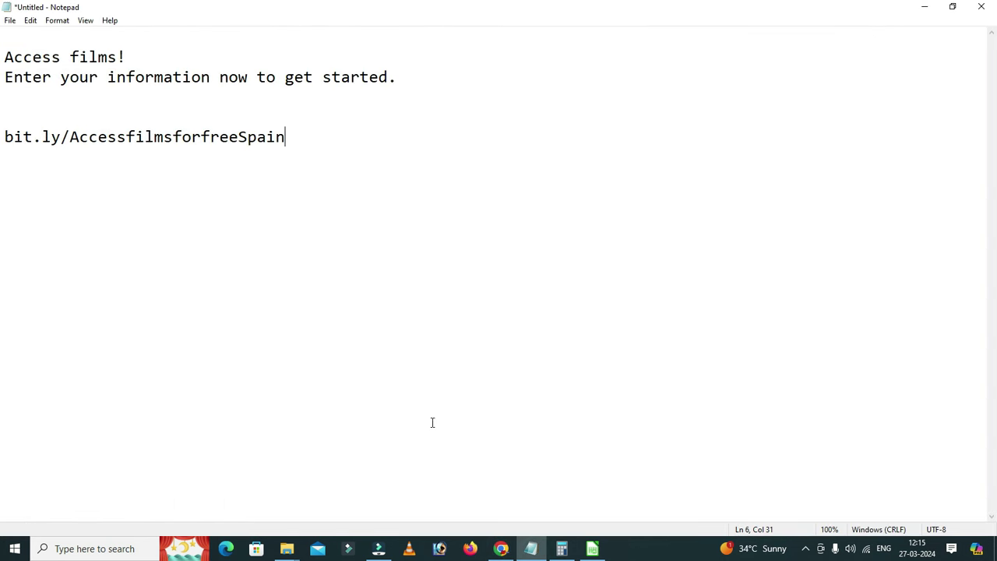
# - Review the "¡Accede a películas!" offer's payout in CPAGrip alongside the Notepad ad text and the Bitly short link
pyautogui.click(501, 549)
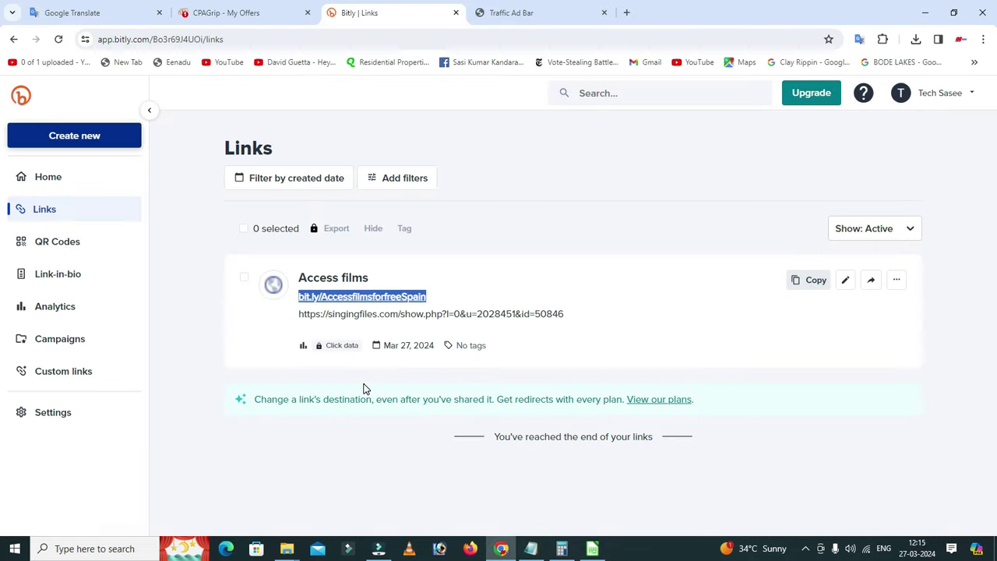
pyautogui.click(243, 14)
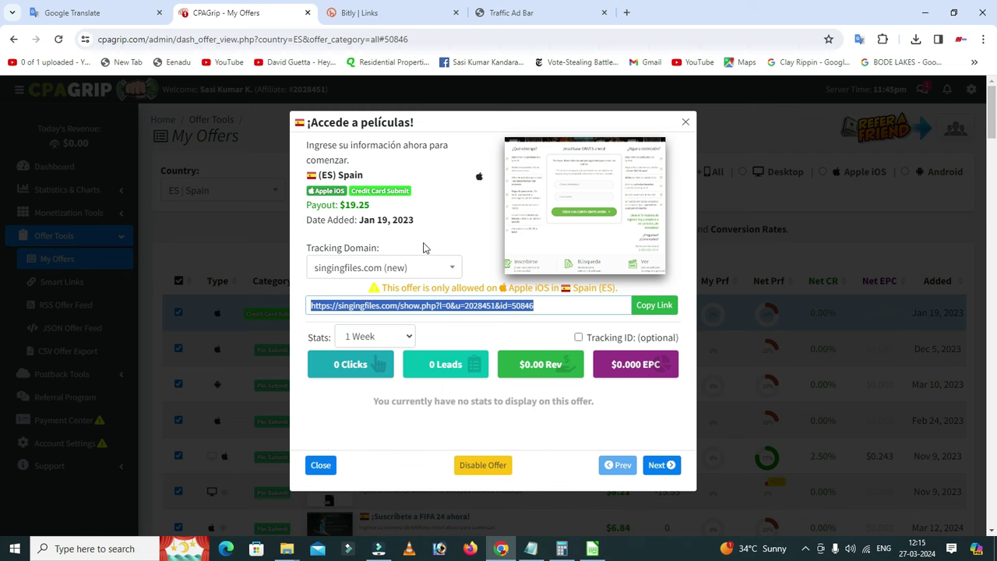
pyautogui.click(530, 548)
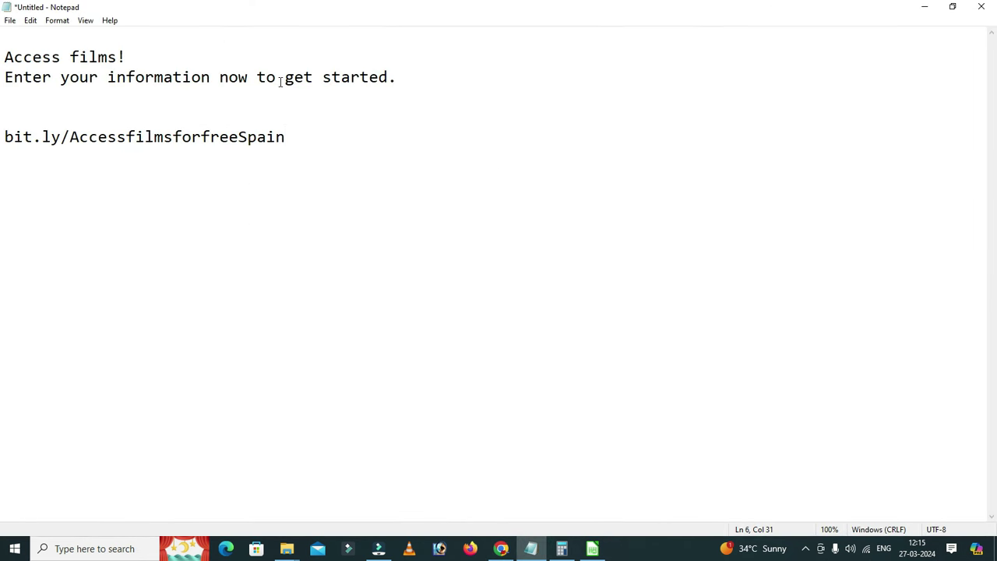
pyautogui.click(503, 549)
pyautogui.click(367, 312)
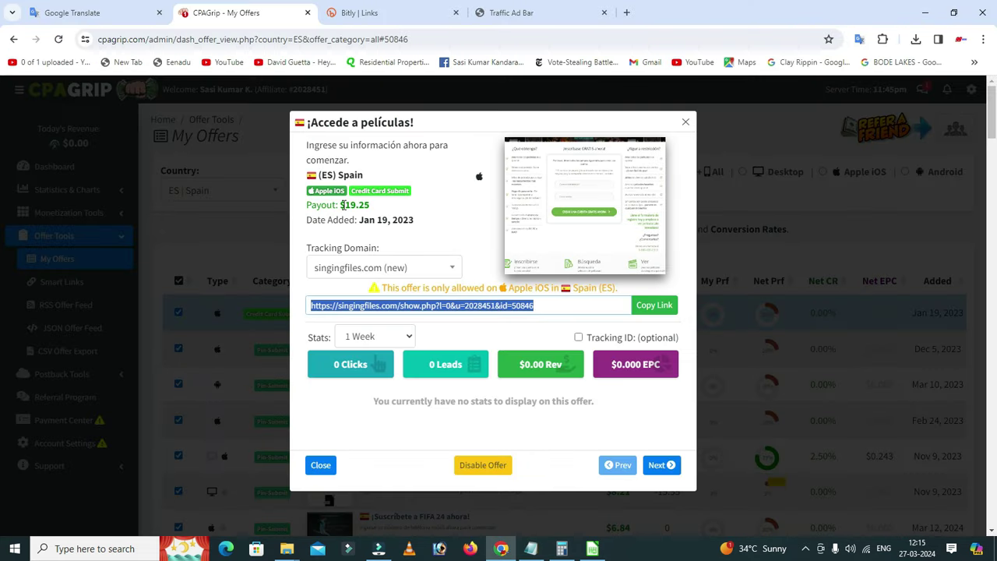
pyautogui.moveTo(344, 204); pyautogui.dragTo(371, 204)
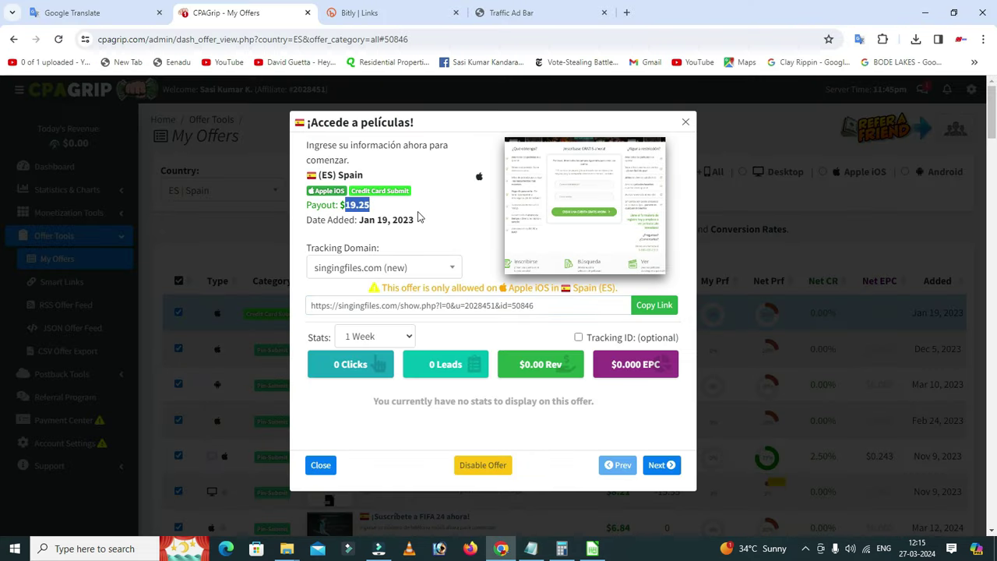
pyautogui.click(417, 216)
pyautogui.click(418, 14)
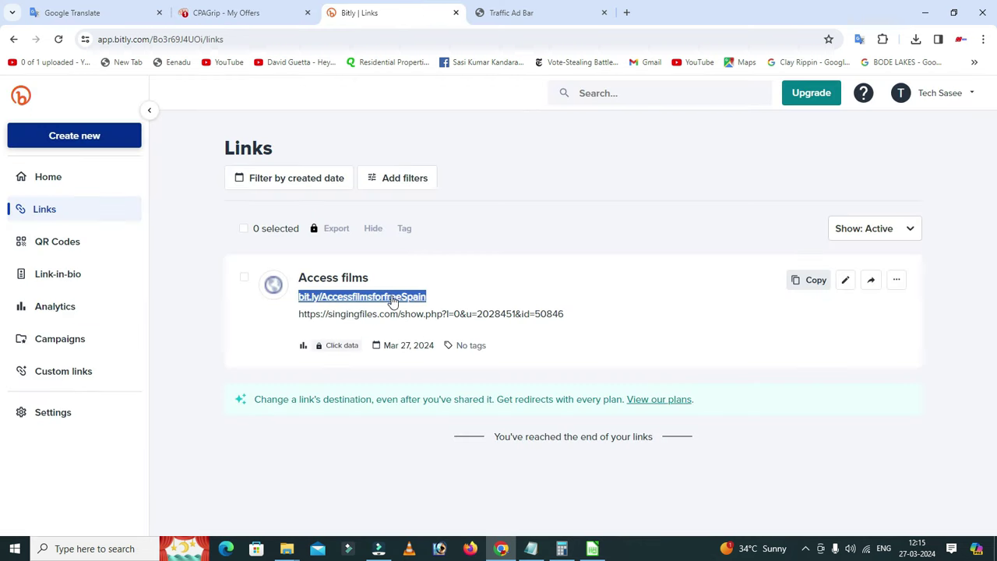
# - Switch to Traffic Ad Bar, load the trafficadbar.com root address, dismiss the "Finish Setting Up" notice and look over the welcome page
pyautogui.click(524, 14)
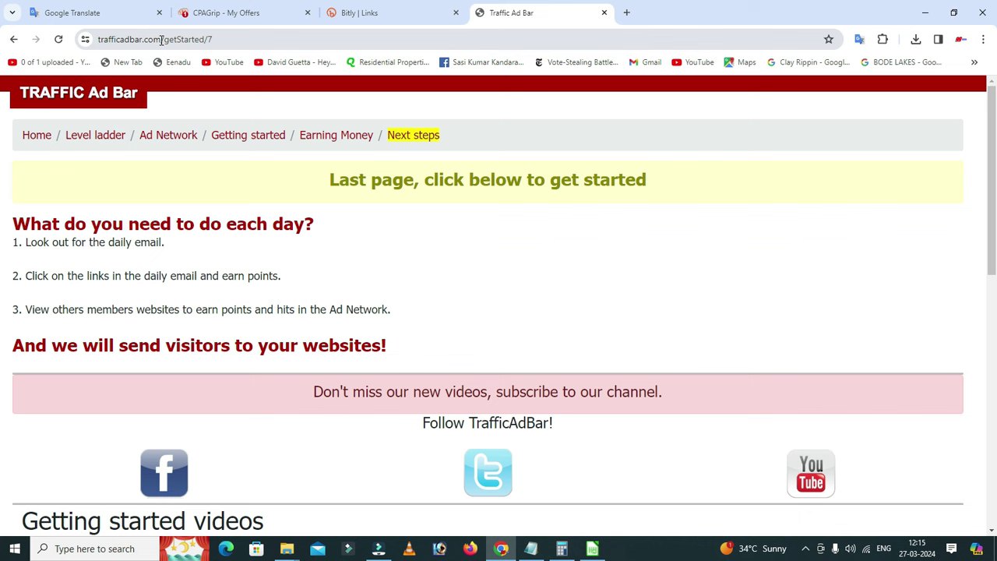
pyautogui.moveTo(161, 39); pyautogui.dragTo(274, 38)
pyautogui.press('BackSpace')
pyautogui.press('Return')
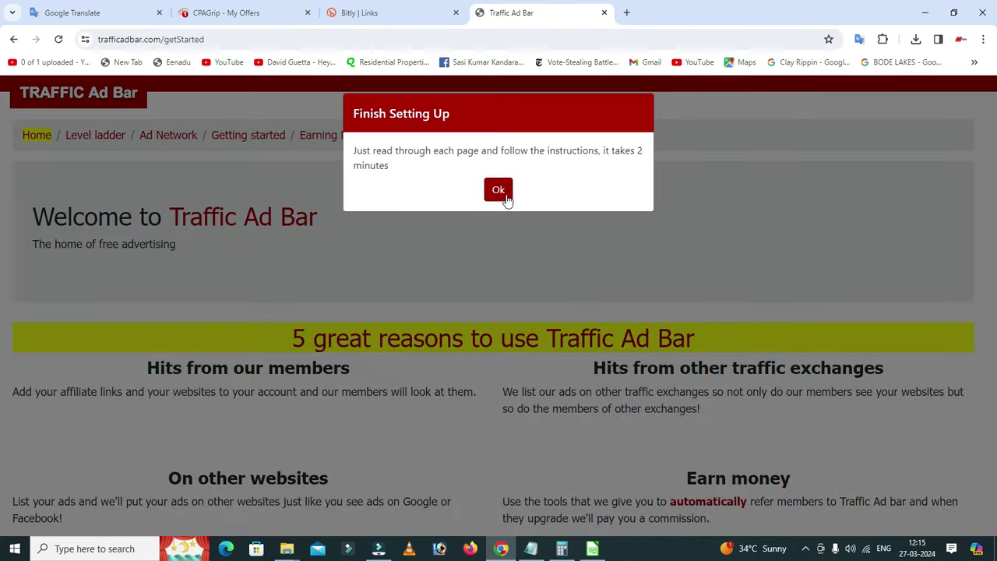
pyautogui.click(501, 194)
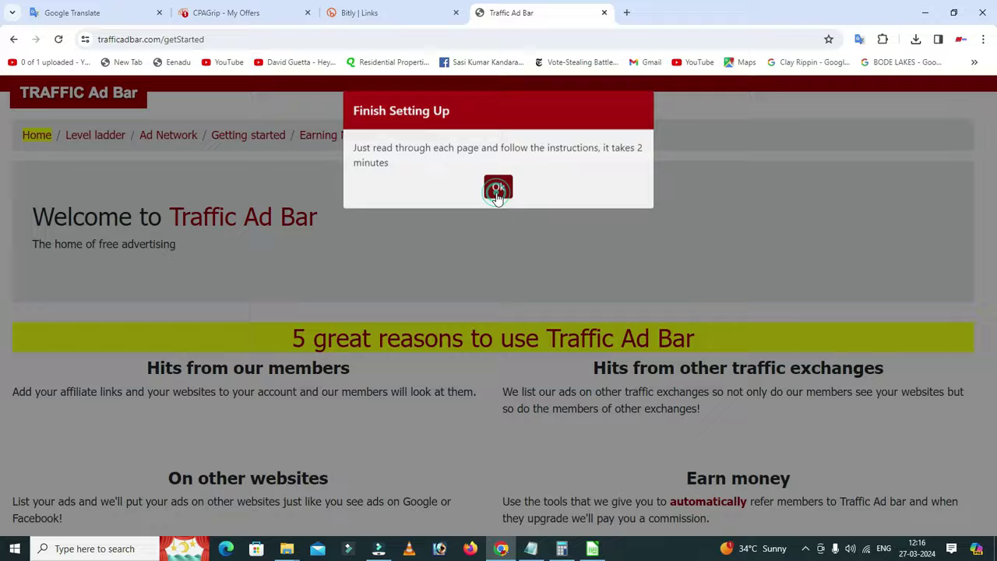
pyautogui.scroll(-5, 528, 237)
pyautogui.scroll(5, 335, 257)
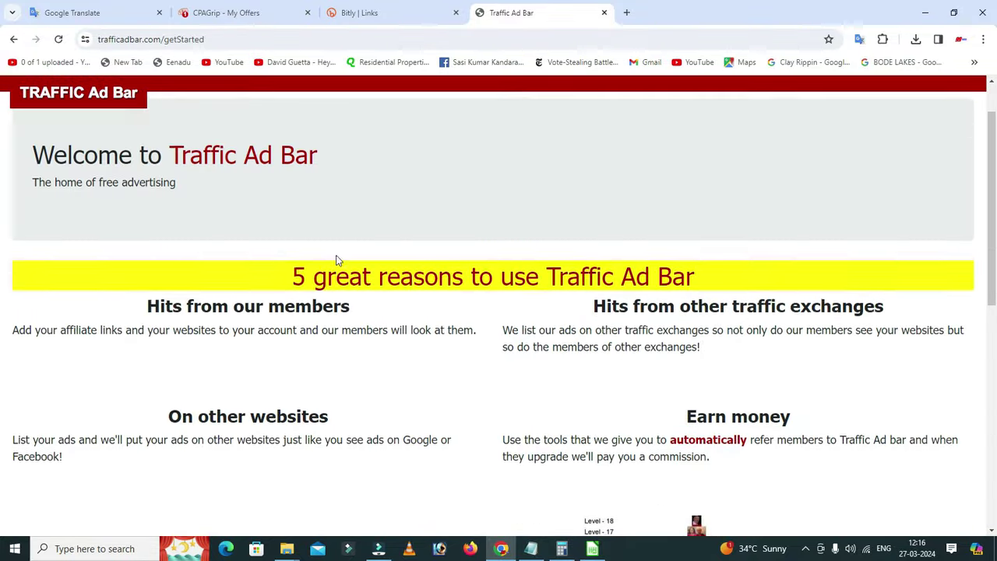
# - Go through the Level ladder and Ad Network pages to Getting started, and answer Yes to both setup questions
pyautogui.click(106, 139)
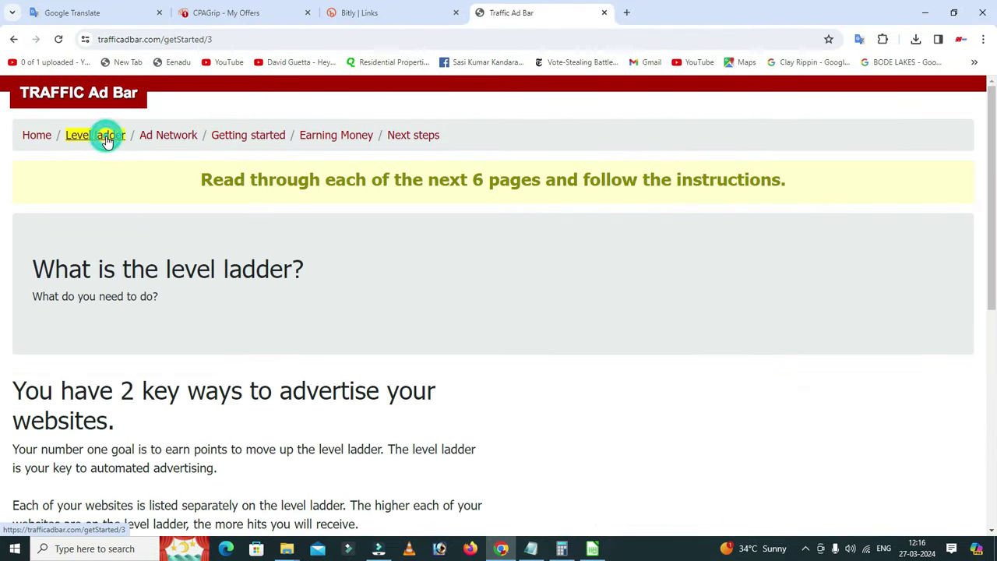
pyautogui.click(159, 143)
pyautogui.click(262, 137)
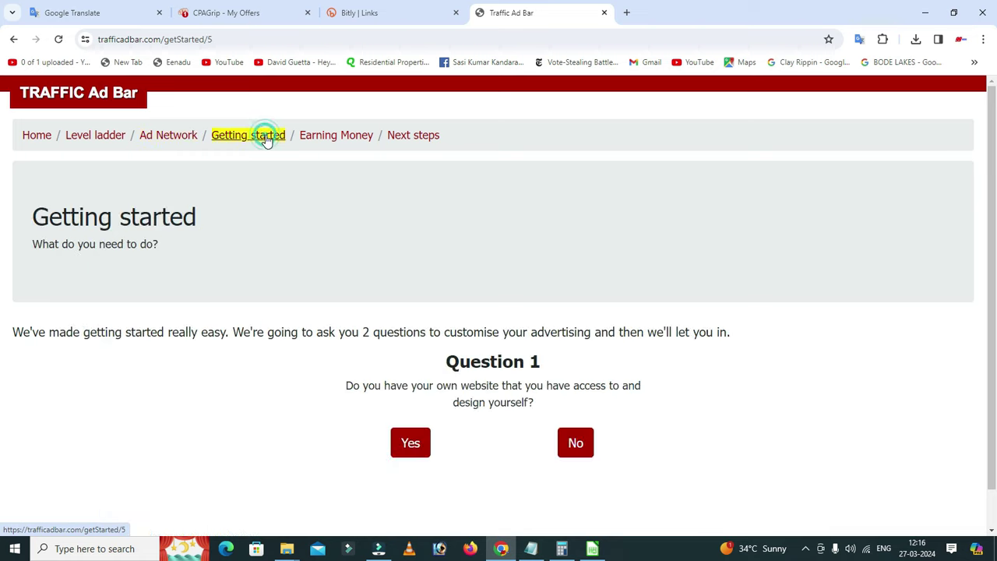
pyautogui.scroll(-1, 317, 186)
pyautogui.click(417, 408)
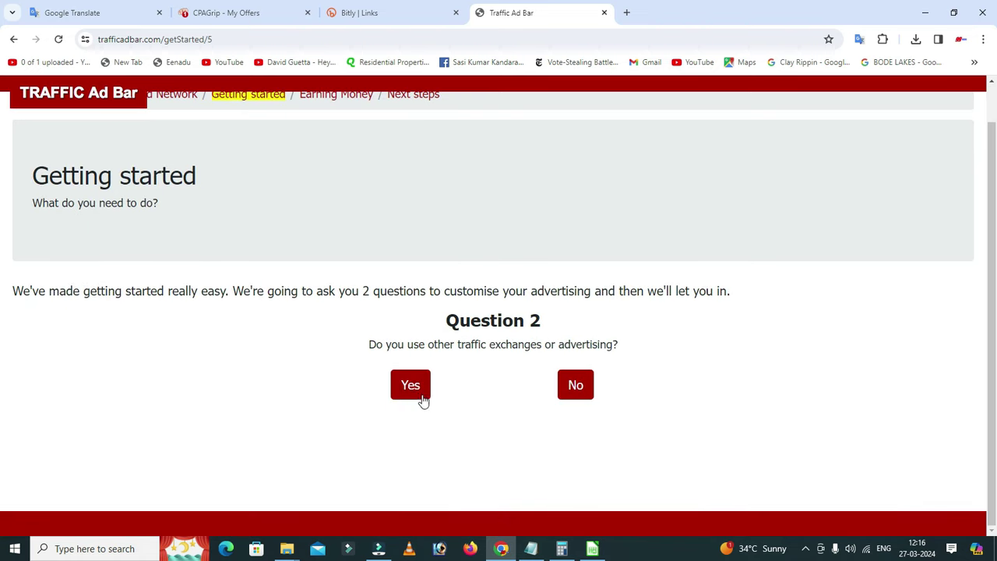
pyautogui.click(423, 392)
# - Go through the Earning Money and Next steps pages, look over the getting started videos and finish the introduction
pyautogui.scroll(-1, 424, 381)
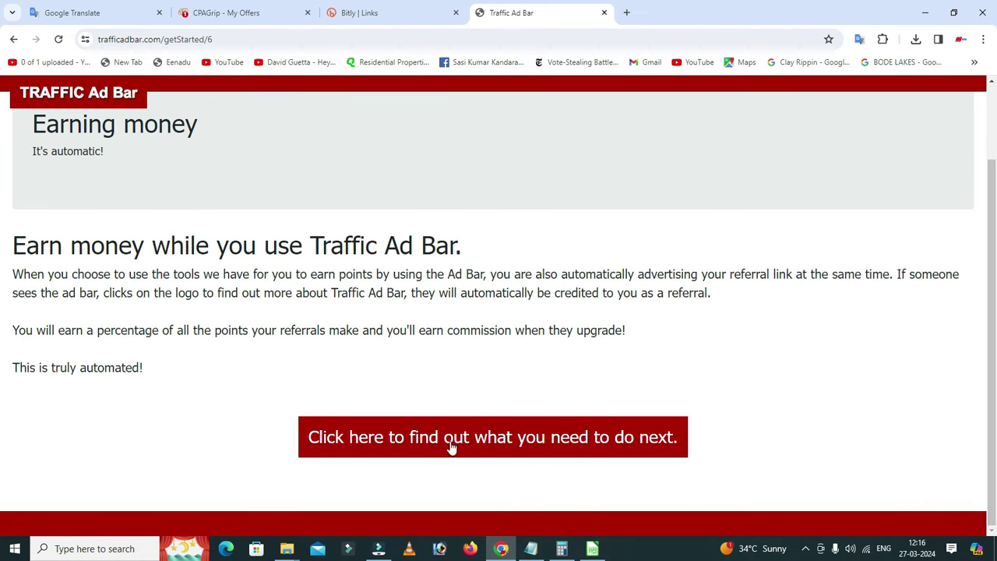
pyautogui.click(502, 456)
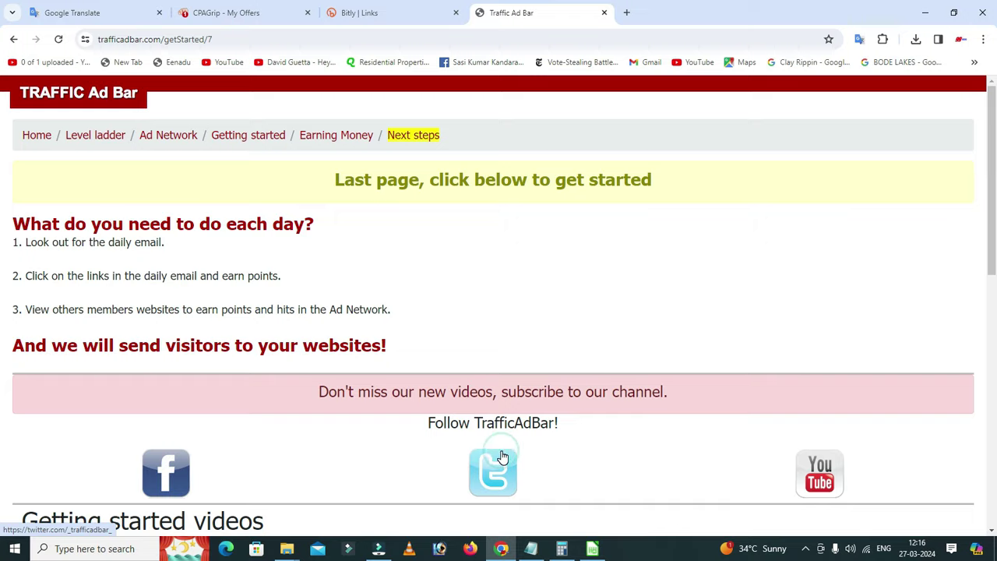
pyautogui.scroll(-6, 491, 450)
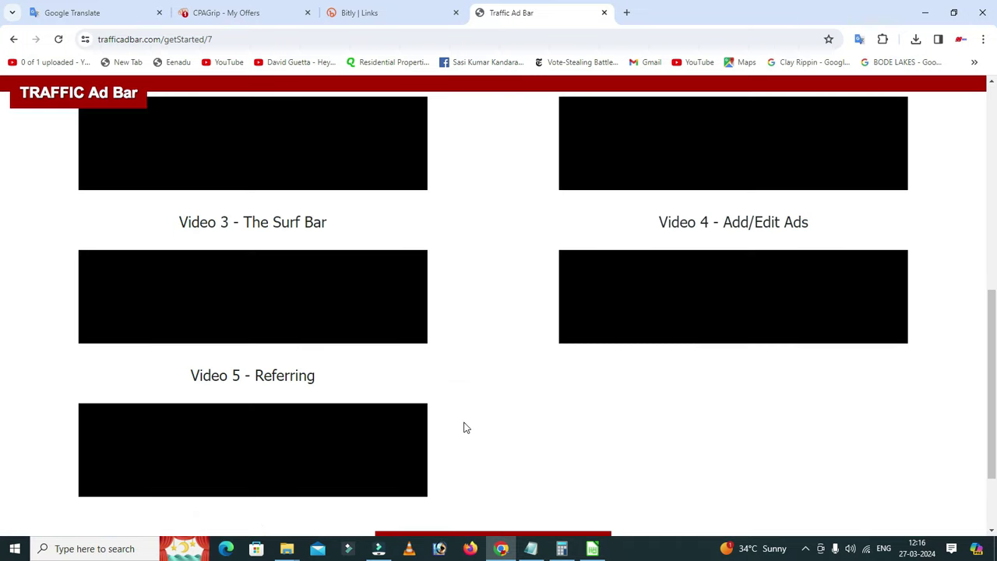
pyautogui.scroll(3, 414, 426)
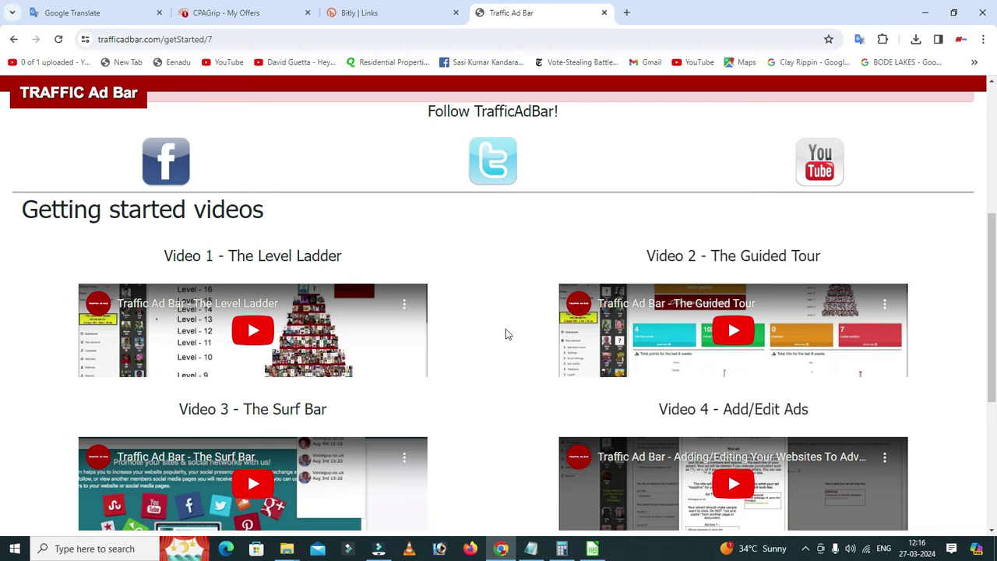
pyautogui.scroll(-1, 532, 294)
pyautogui.scroll(-3, 546, 312)
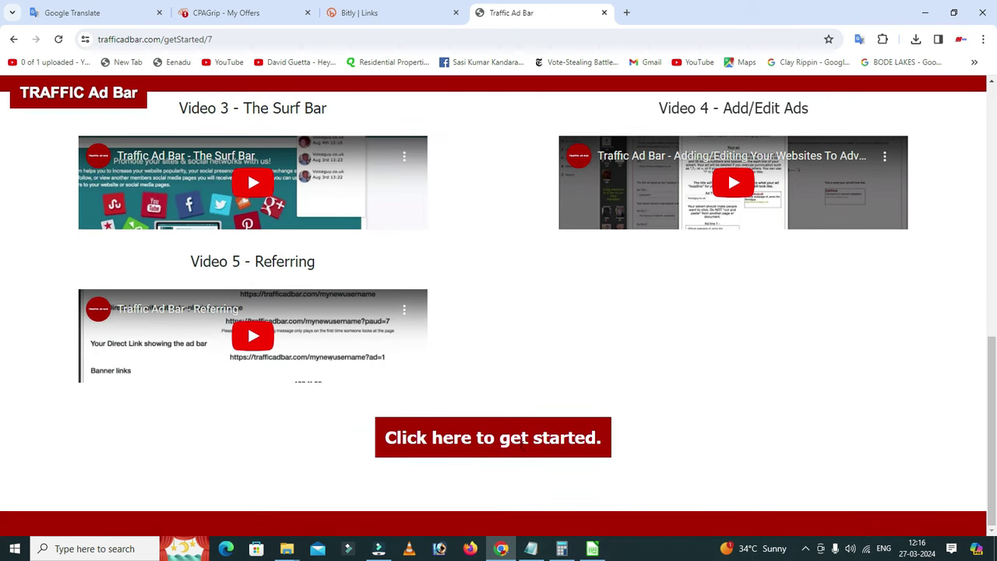
pyautogui.click(527, 446)
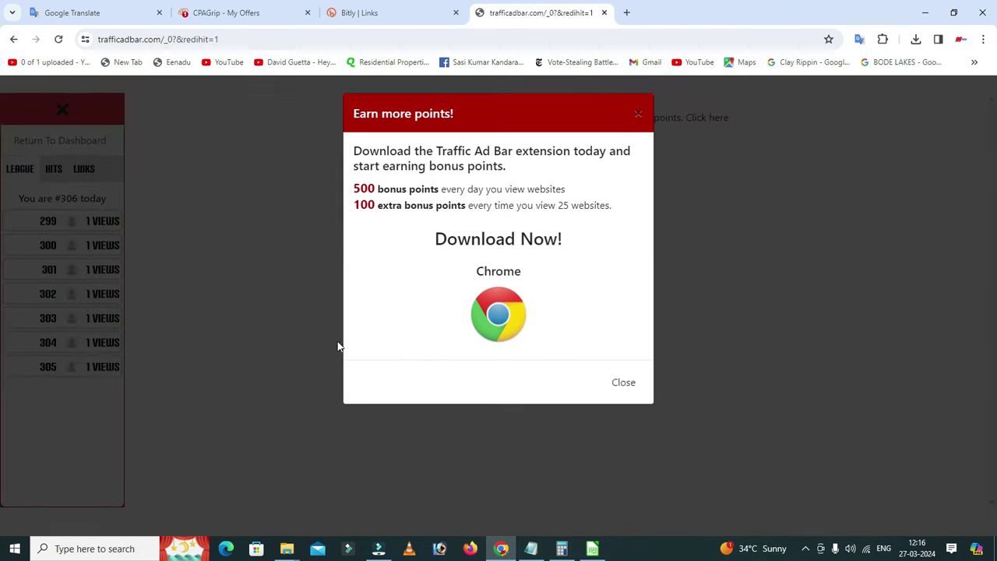
# - Dismiss the Chrome extension bonus offer and look over the upgrade page of the 70% discount offer
pyautogui.click(621, 383)
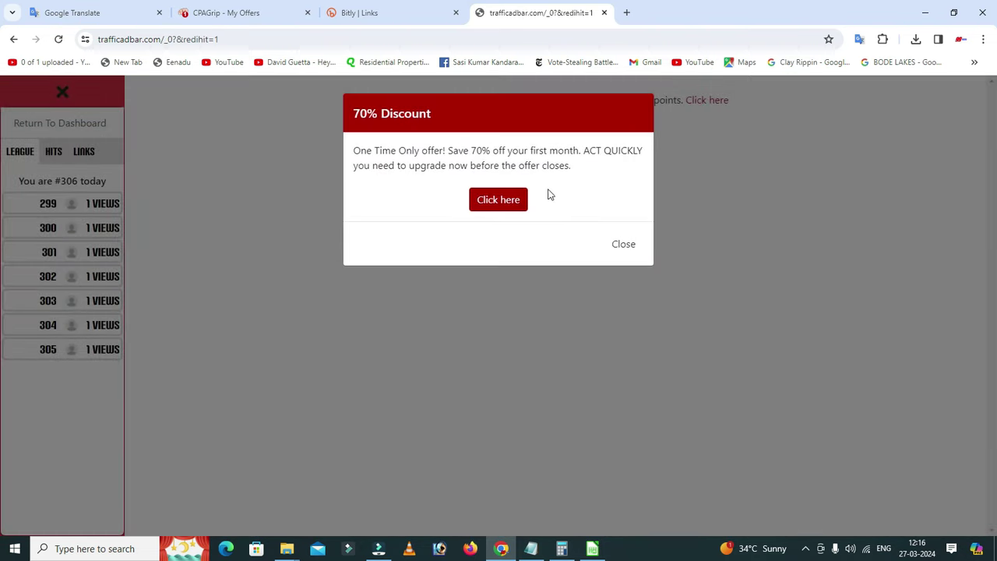
pyautogui.click(492, 209)
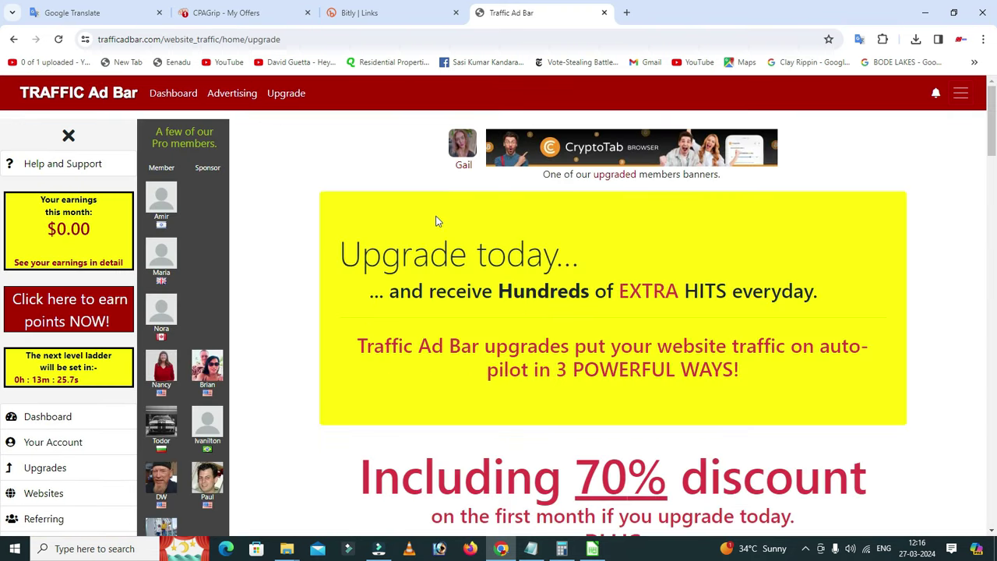
pyautogui.scroll(-1, 501, 244)
pyautogui.scroll(-3, 501, 244)
pyautogui.scroll(1, 187, 250)
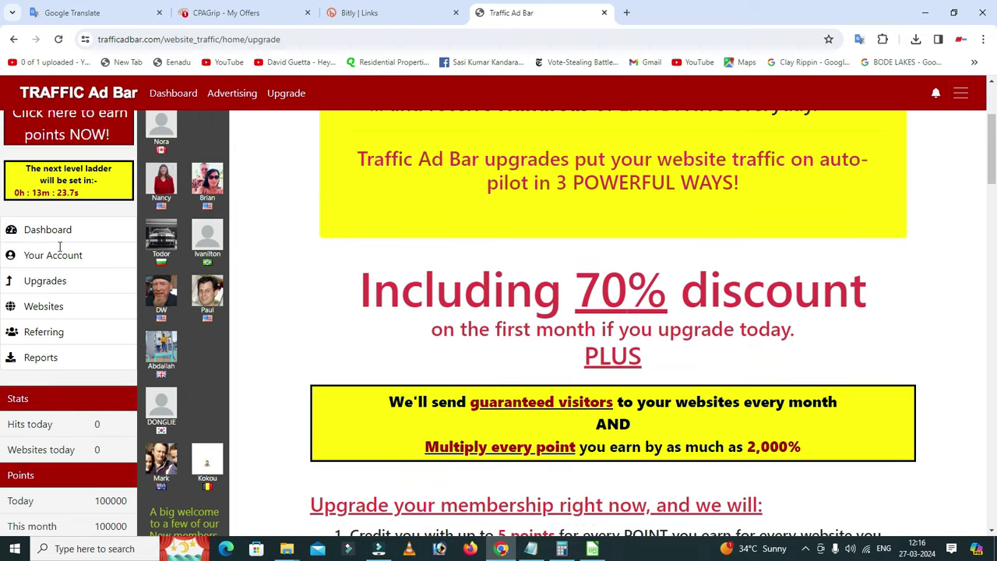
# - Look through the Your Account options, return to the dashboard and open the Your Advertising page with its website form
pyautogui.click(56, 257)
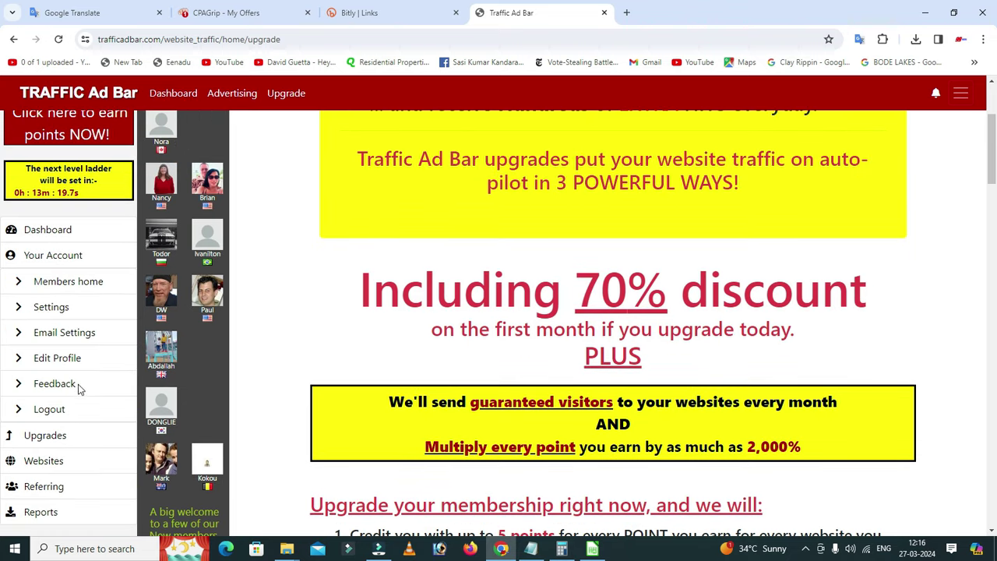
pyautogui.scroll(-1, 68, 379)
pyautogui.scroll(1, 96, 374)
pyautogui.click(56, 232)
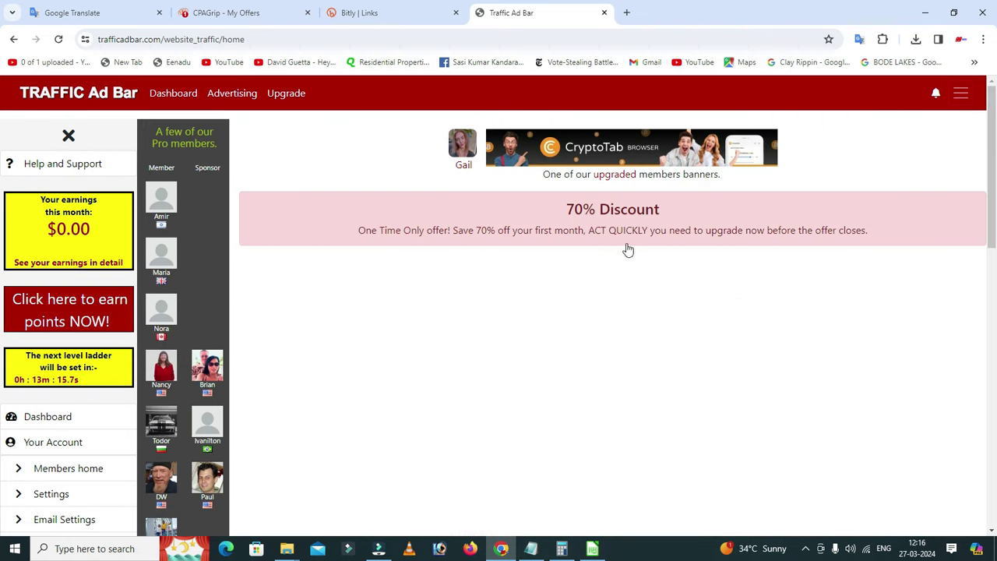
pyautogui.click(242, 92)
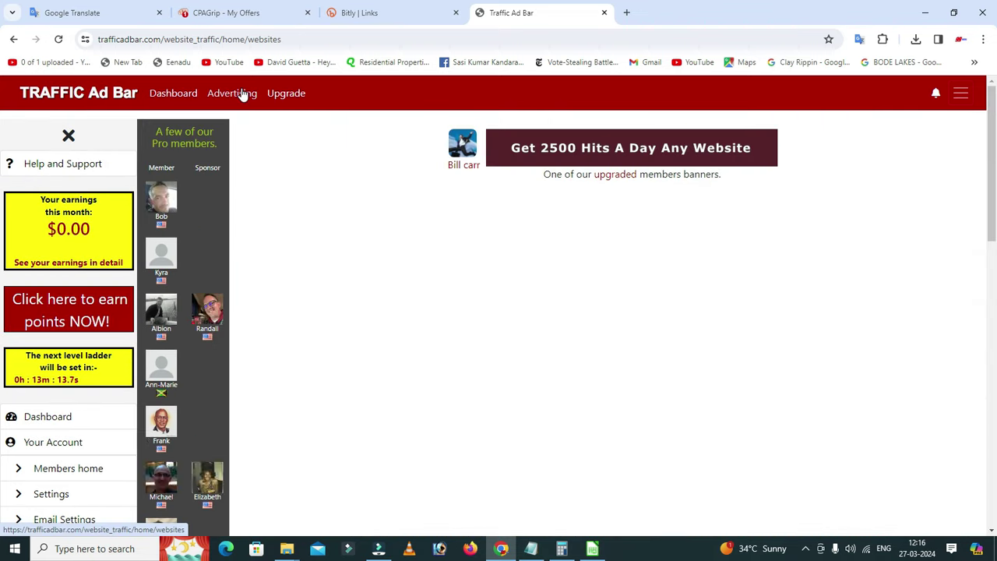
pyautogui.scroll(-1, 436, 257)
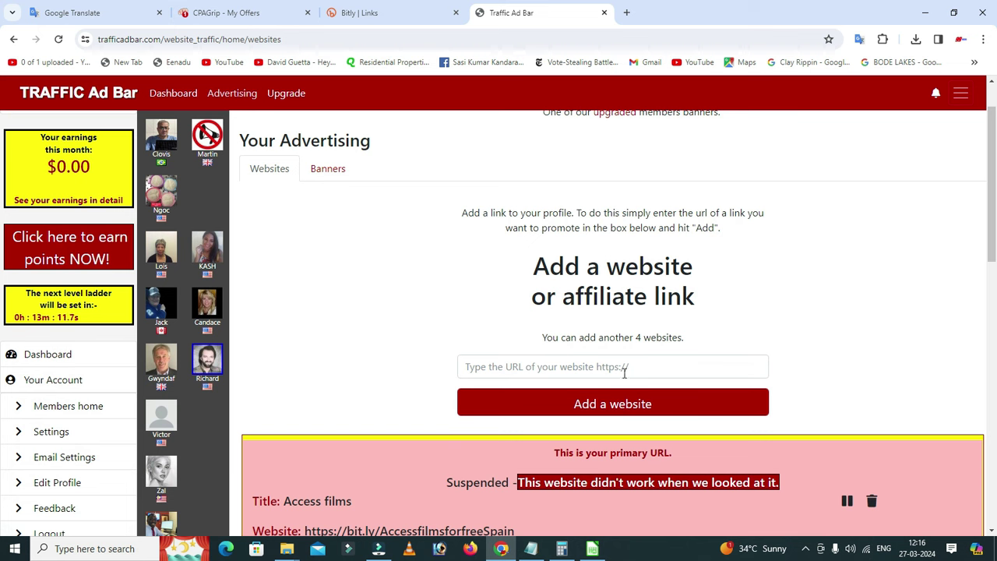
pyautogui.click(515, 367)
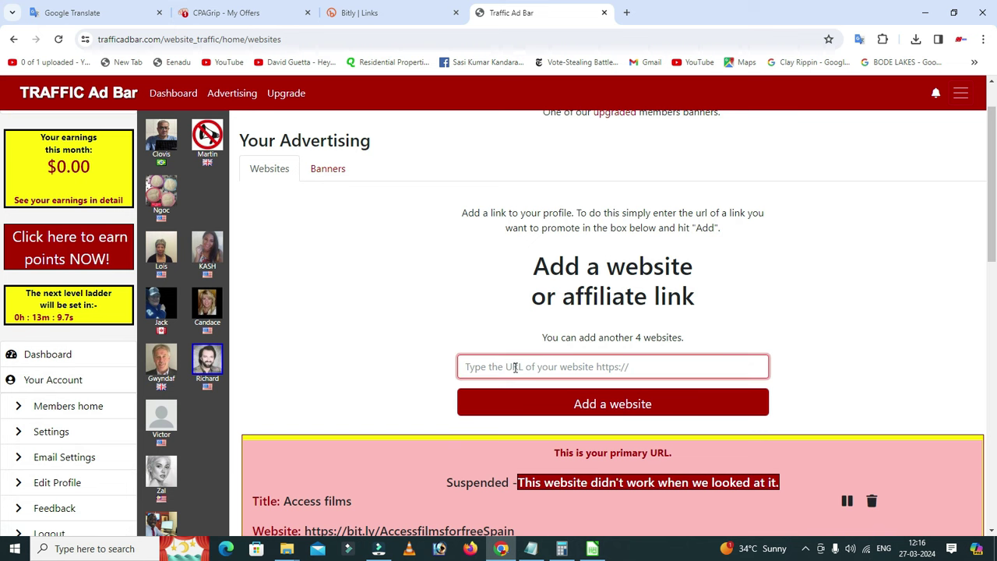
pyautogui.write('bit.ly/AccessfilmsforfreeSpain')
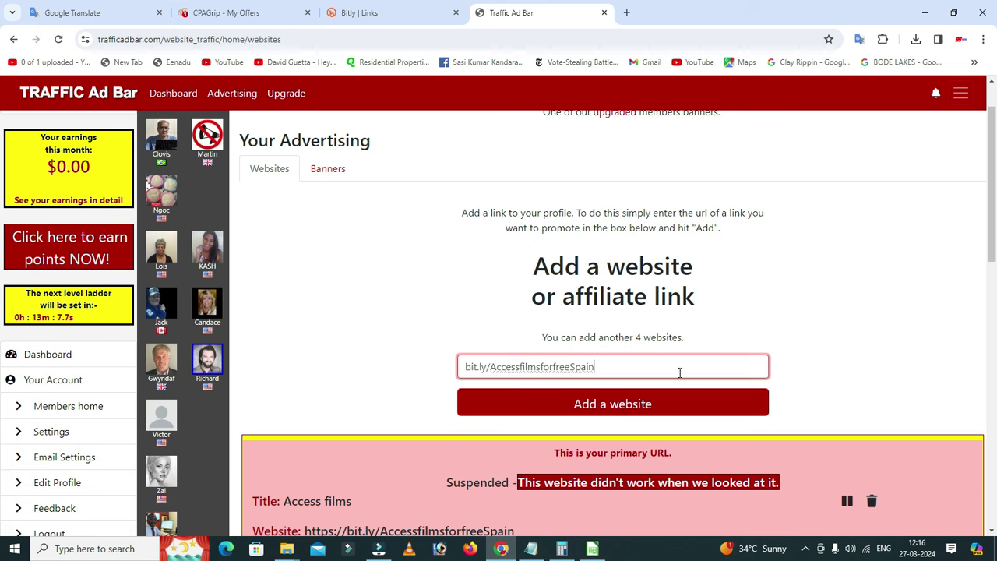
pyautogui.click(376, 12)
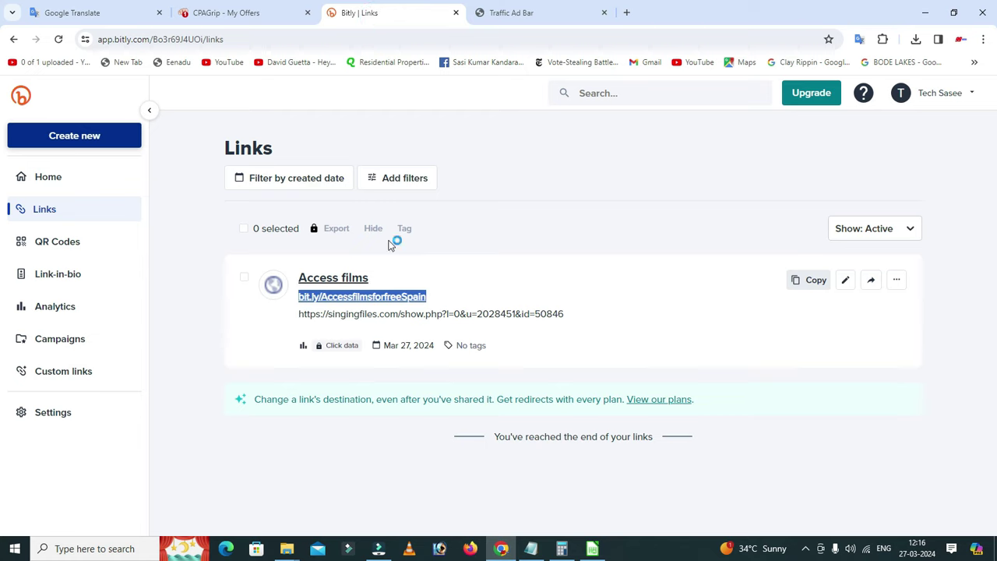
pyautogui.click(516, 8)
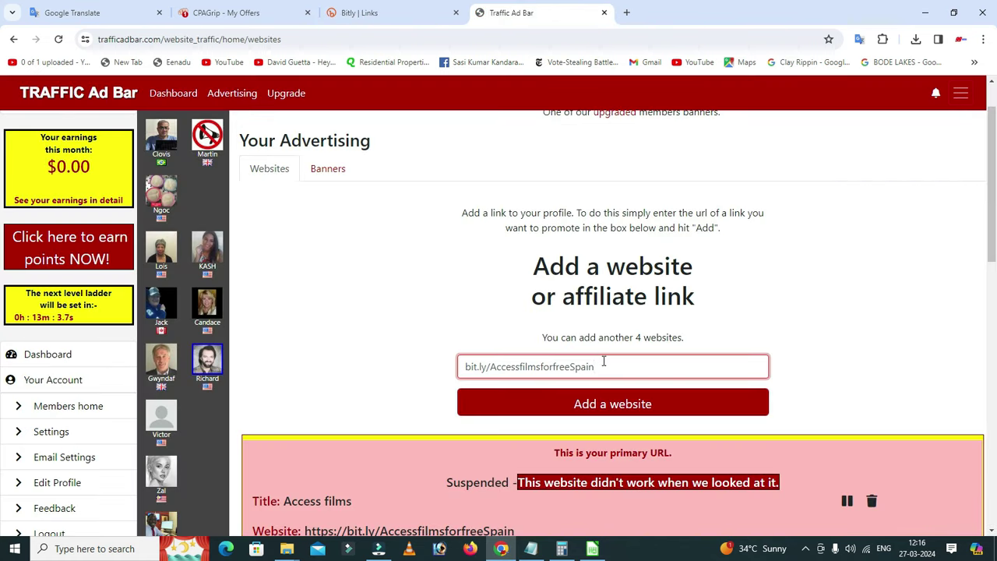
pyautogui.click(175, 94)
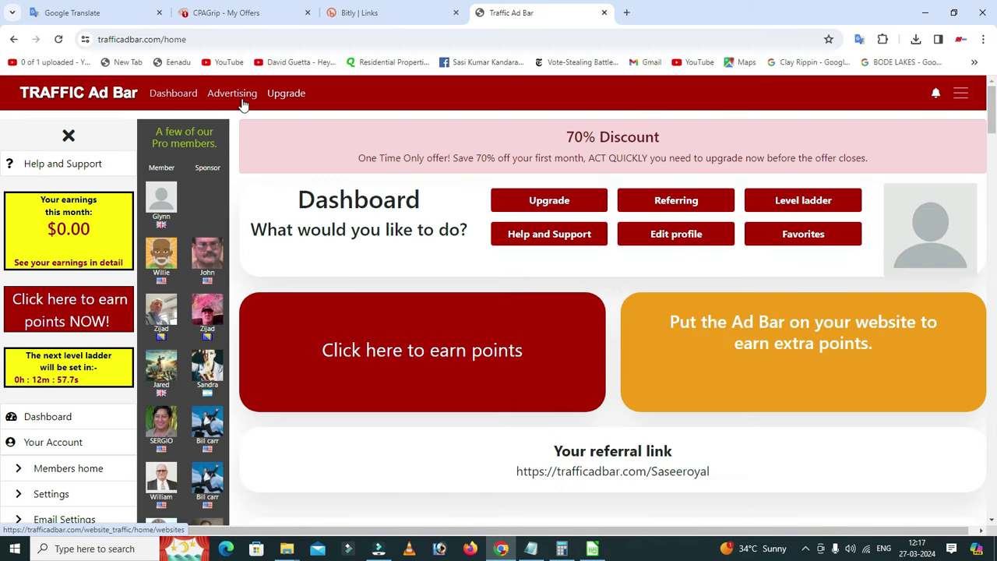
pyautogui.click(242, 101)
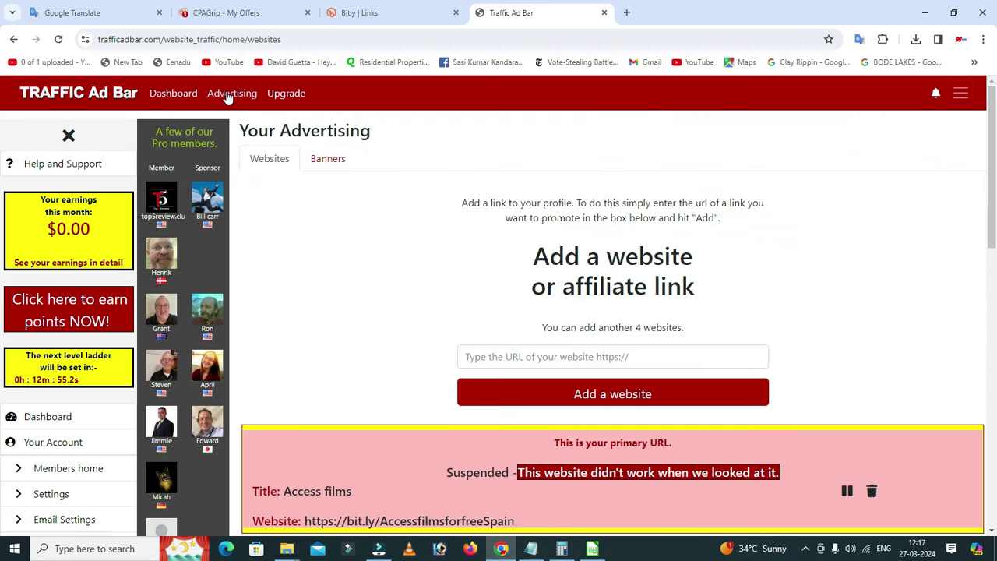
# - Try to add bit.ly/AccessfilmsforfreeSpain as a website in Your Advertising and dismiss the resulting notice
pyautogui.click(535, 358)
pyautogui.write('bit.ly/AccessfilmsforfreeSpain')
pyautogui.scroll(-1, 753, 363)
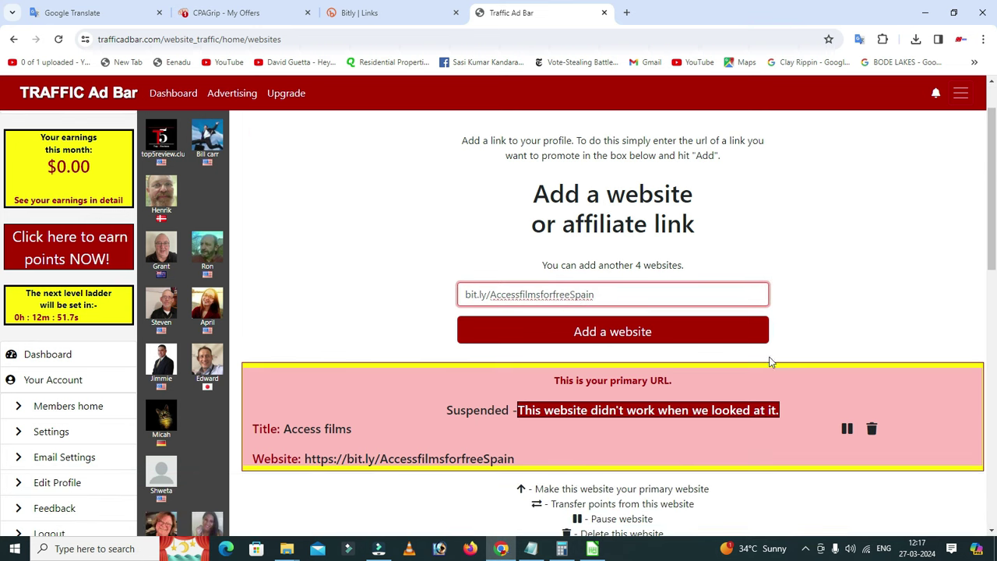
pyautogui.click(610, 343)
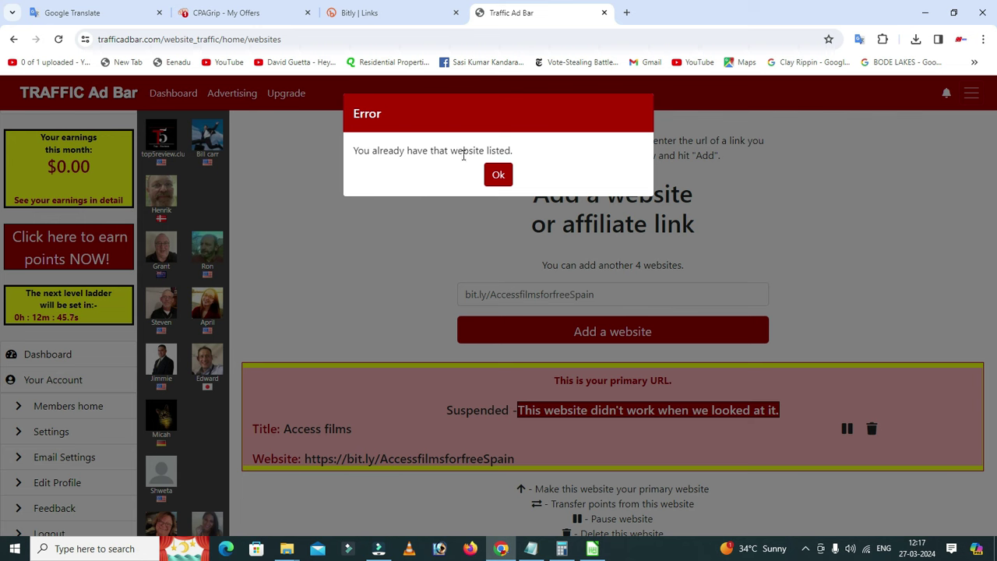
pyautogui.click(499, 175)
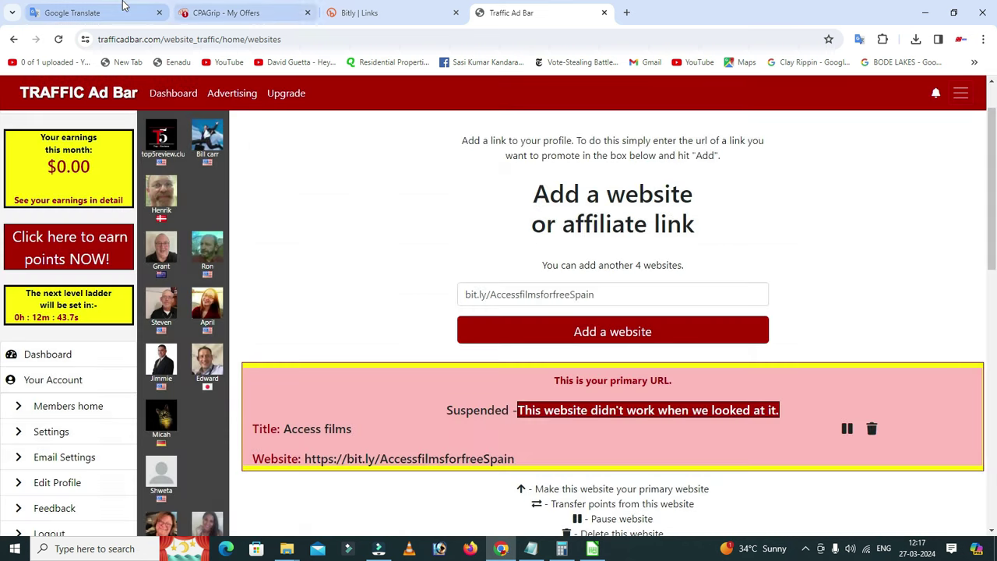
# - Switch to CPAGrip, close the "¡Accede a películas!" offer and open the "¡Juega los mejores juegos!" offer
pyautogui.click(234, 13)
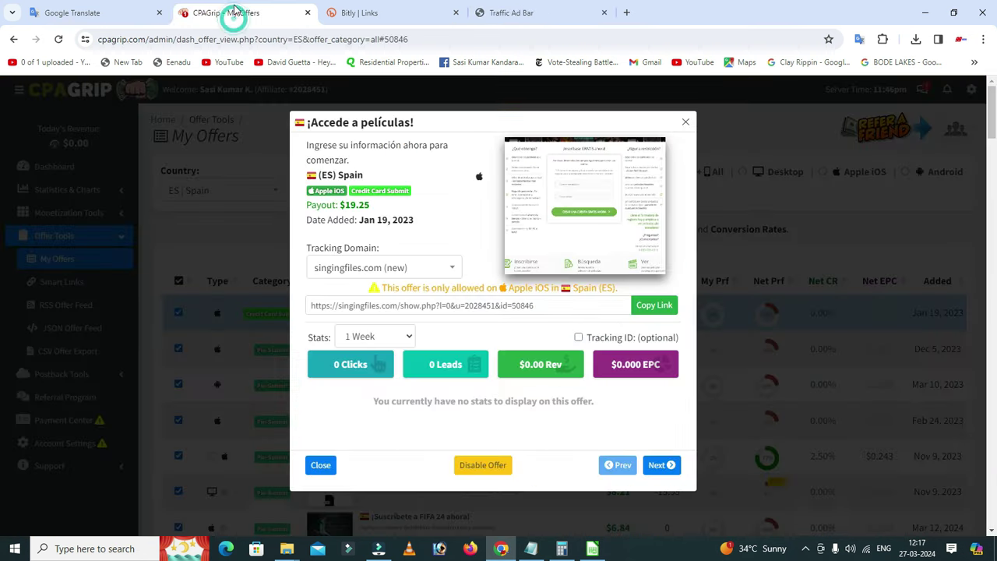
pyautogui.click(687, 122)
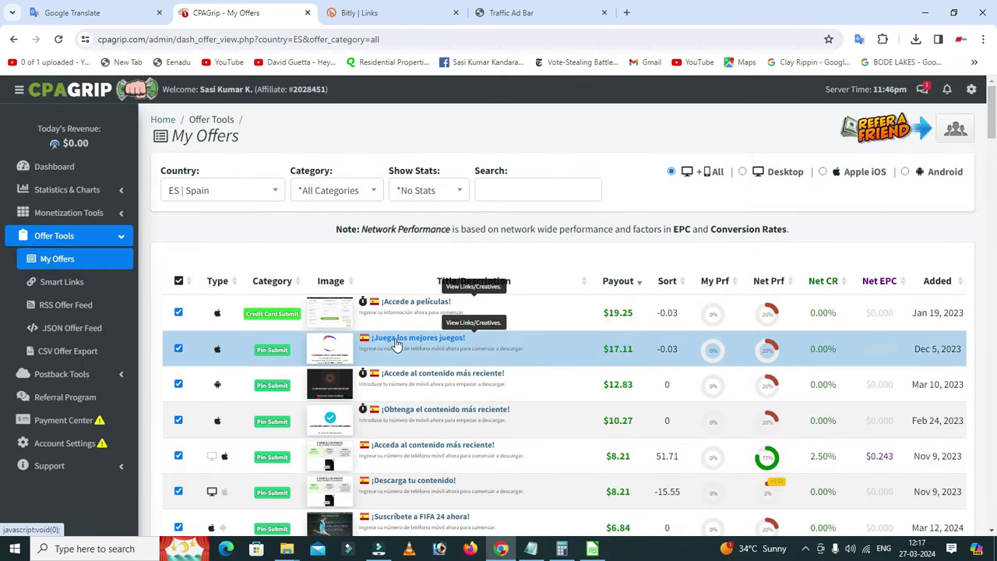
pyautogui.click(396, 344)
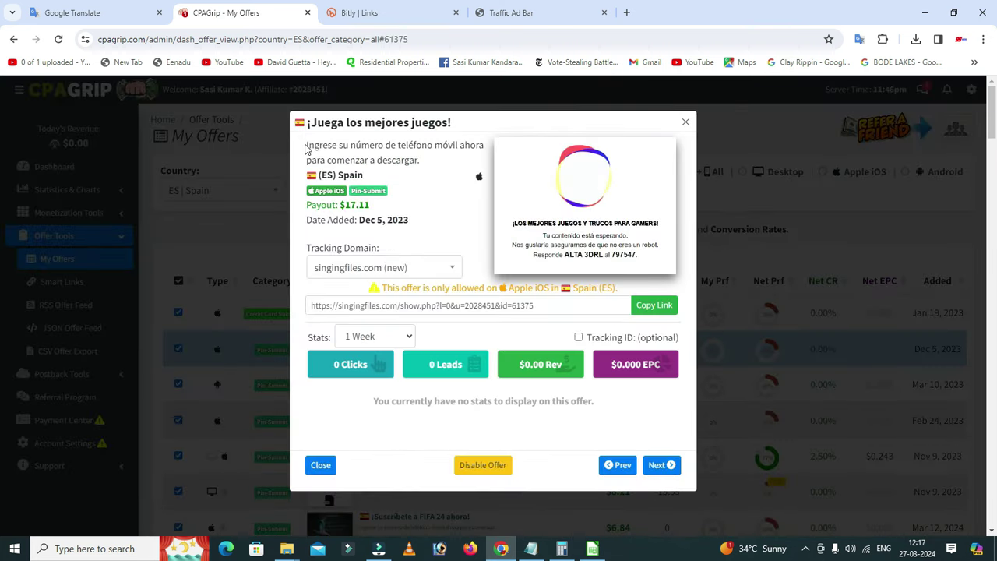
# - Copy the offer title "¡Juega los mejores juegos!" into Google Translate in place of the old text to translate it into English
pyautogui.moveTo(306, 148); pyautogui.dragTo(306, 128)
pyautogui.hotkey('ctrl', 'c')
pyautogui.click(130, 19)
pyautogui.click(192, 205)
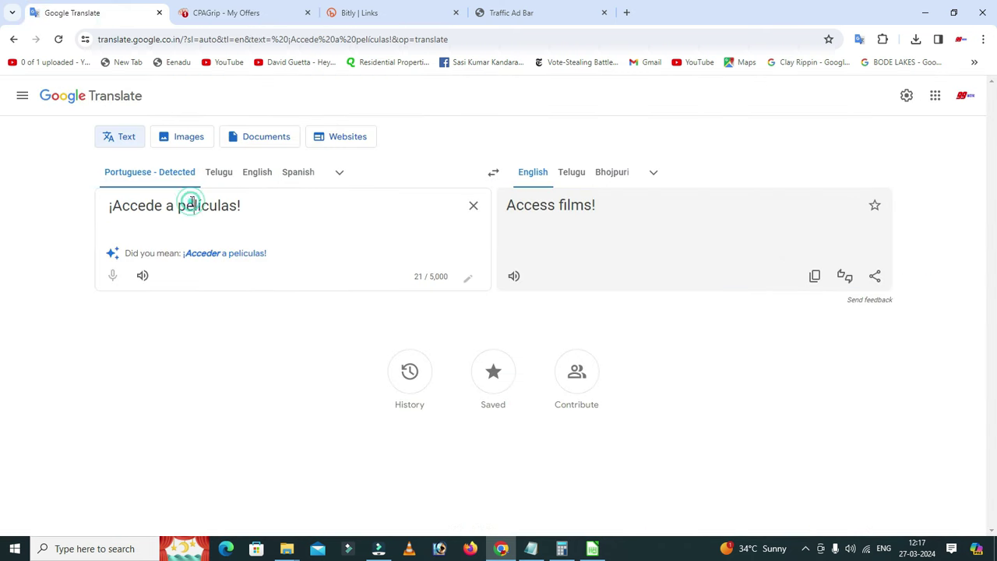
pyautogui.hotkey('ctrl', 'a')
pyautogui.hotkey('ctrl', 'v')
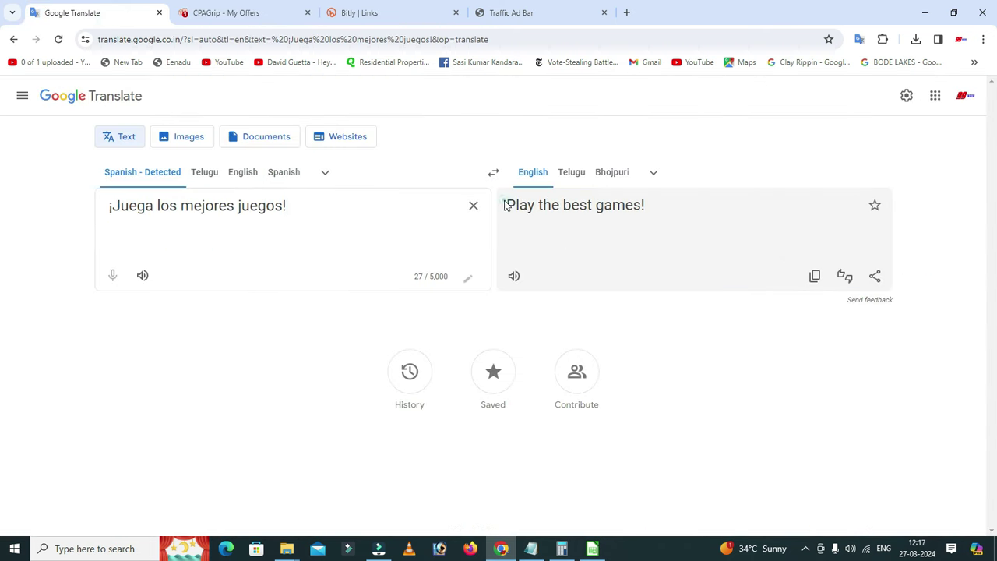
# - Replace all the text in Notepad with the translated title "Play the best games!"
pyautogui.moveTo(655, 205); pyautogui.dragTo(505, 205)
pyautogui.hotkey('ctrl', 'c')
pyautogui.click(531, 547)
pyautogui.hotkey('ctrl', 'a')
pyautogui.hotkey('ctrl', 'v')
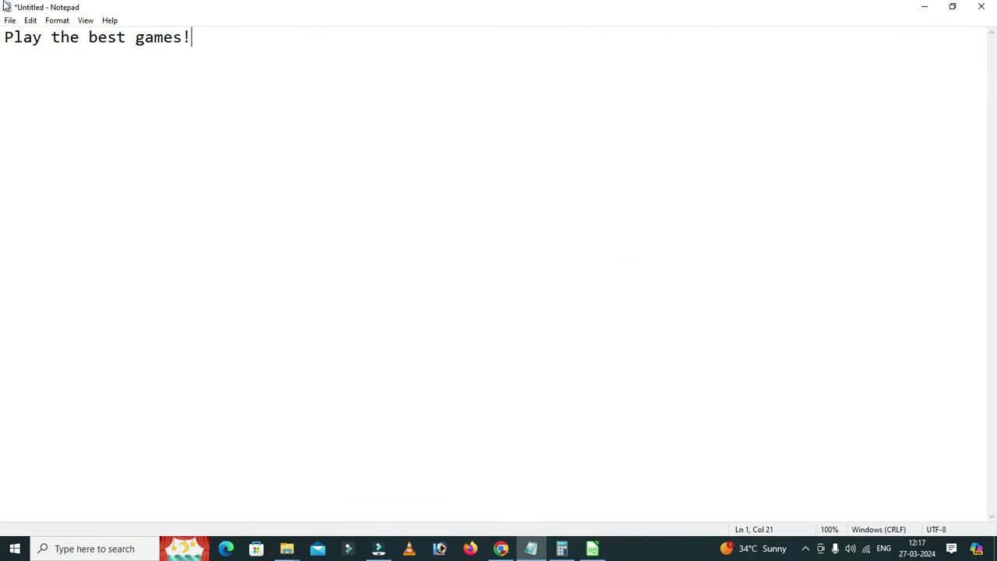
# - Copy the "¡Juega los mejores juegos!" offer's description from CPAGrip into Google Translate, replacing the title, to translate it into English
pyautogui.click(501, 548)
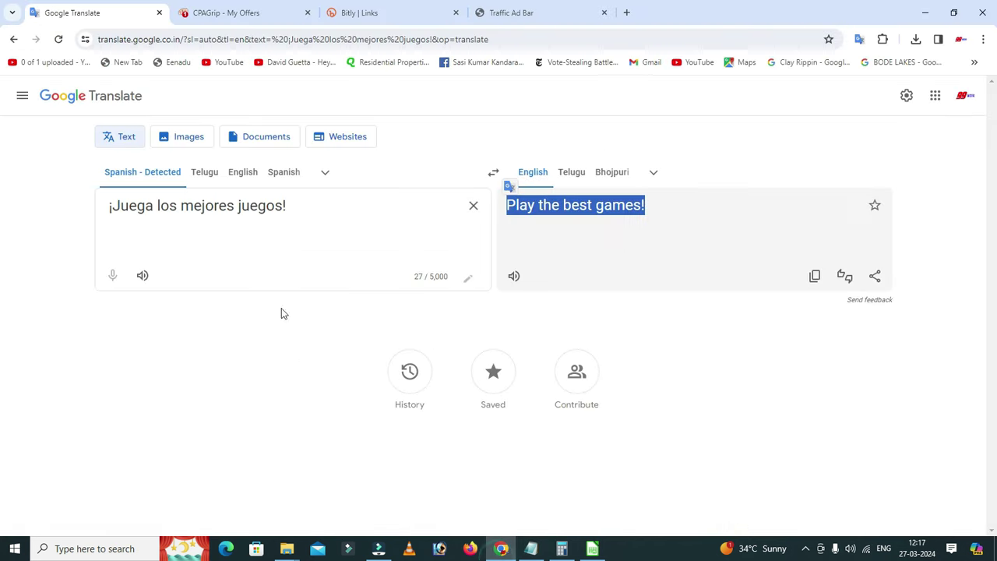
pyautogui.click(247, 13)
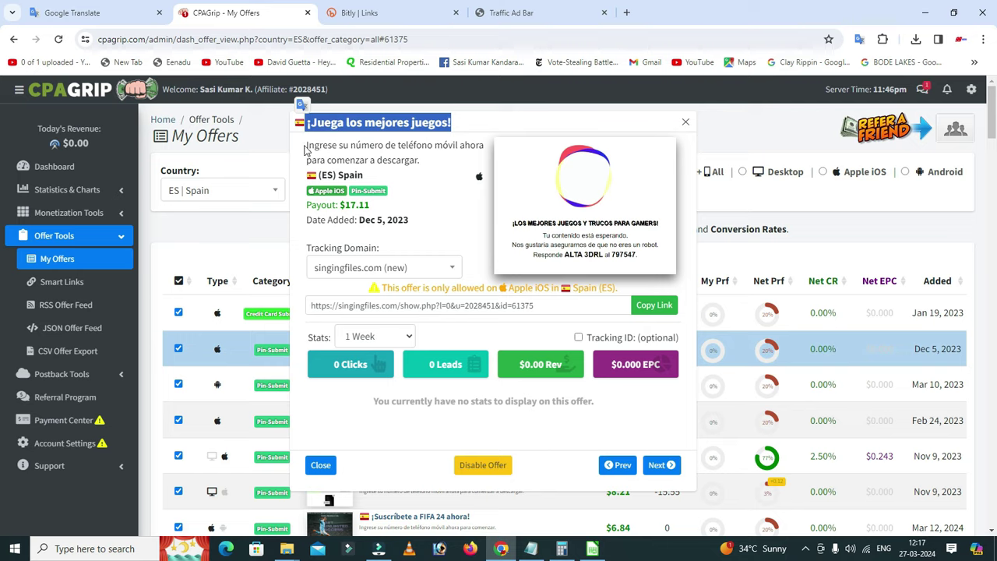
pyautogui.moveTo(306, 150); pyautogui.dragTo(427, 160)
pyautogui.hotkey('ctrl', 'c')
pyautogui.click(109, 13)
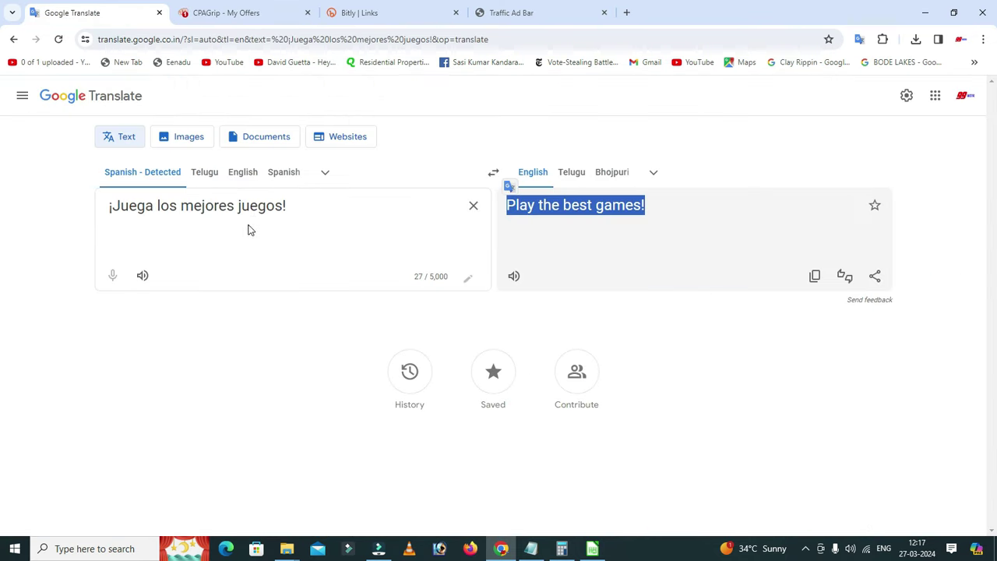
pyautogui.click(256, 207)
pyautogui.hotkey('ctrl', 'a')
pyautogui.hotkey('ctrl', 'v')
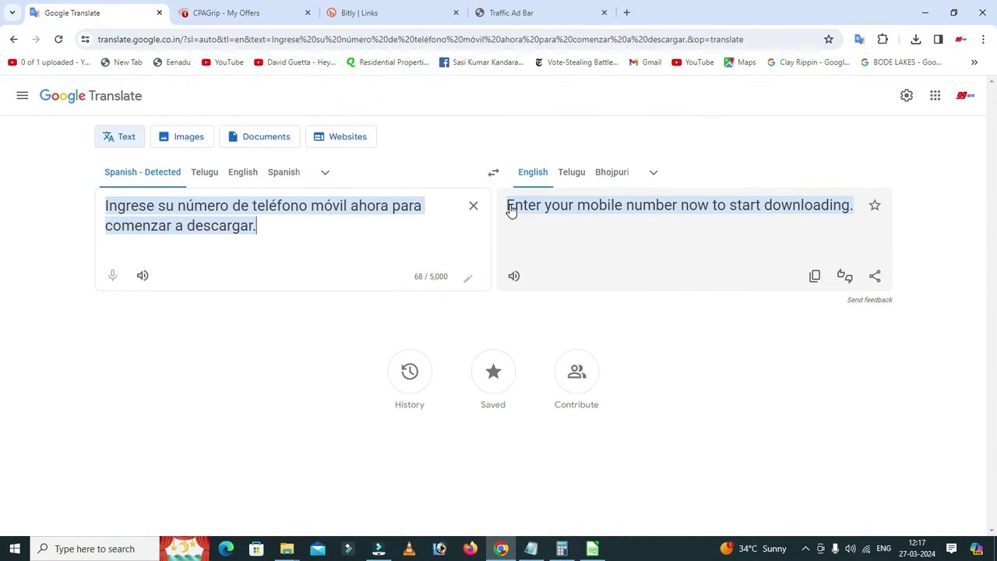
# - Add the translated description "Enter your mobile number now to start downloading." below the title in Notepad and return to the browser
pyautogui.moveTo(507, 205); pyautogui.dragTo(857, 193)
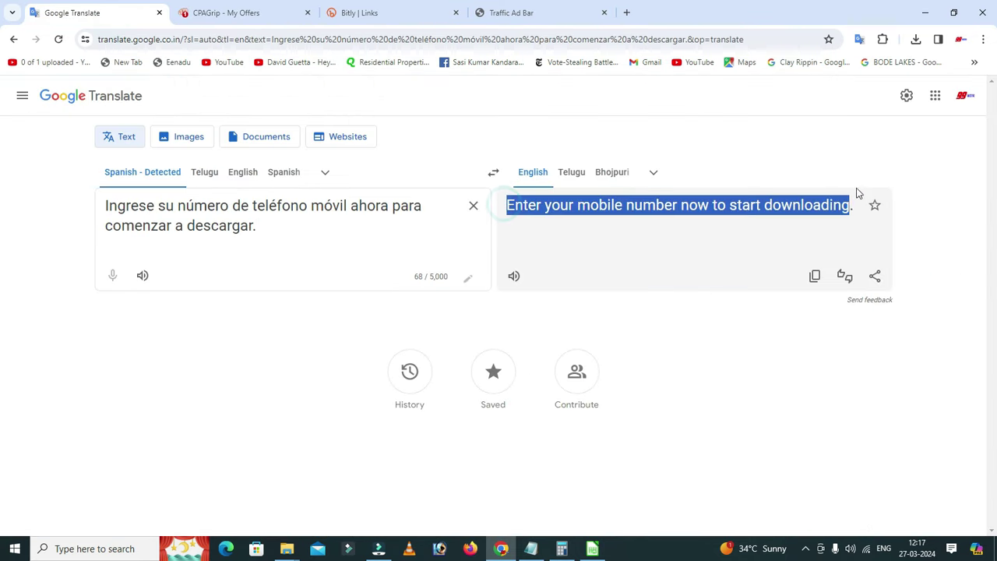
pyautogui.click(532, 549)
pyautogui.press('Return')
pyautogui.write('Enter your mobile number now to start downloading.')
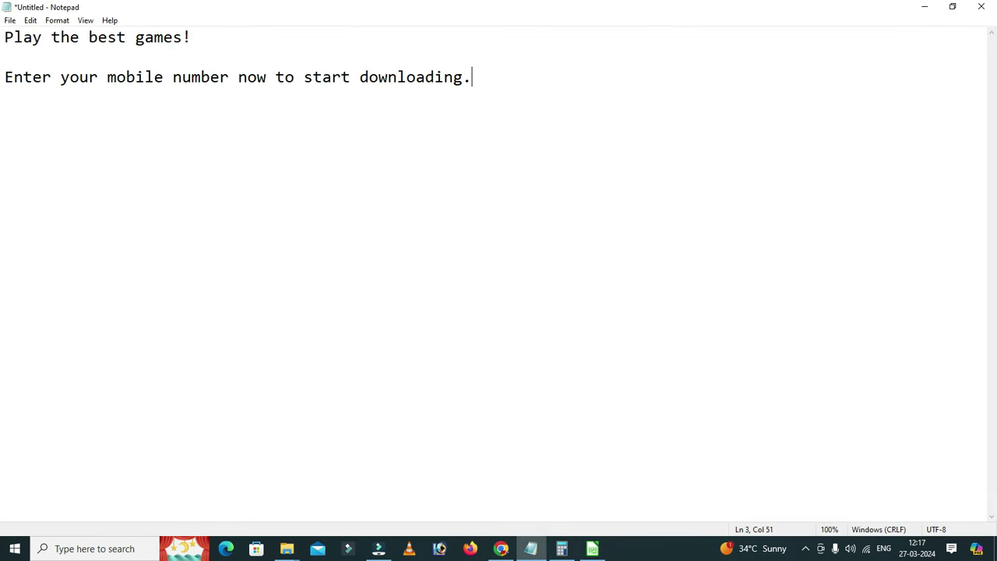
pyautogui.click(501, 548)
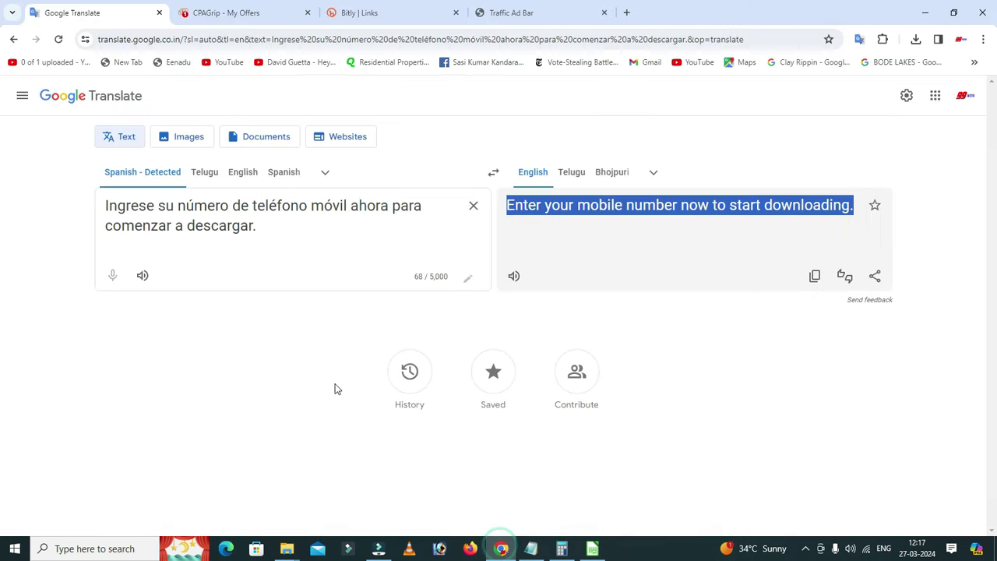
# - Copy the "¡Juega los mejores juegos!" offer's tracking link from CPAGrip and start a new short link in Bitly
pyautogui.click(270, 8)
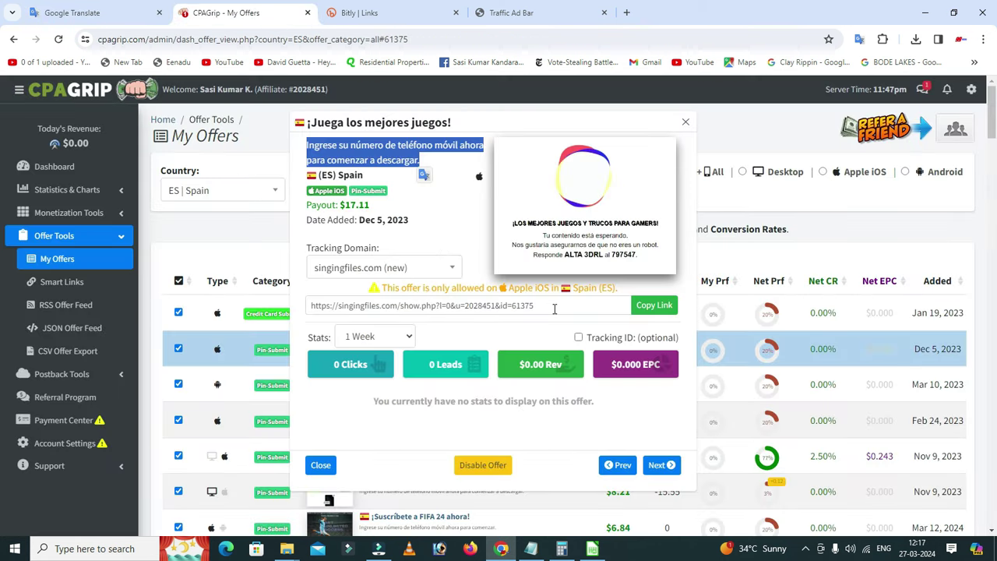
pyautogui.click(655, 307)
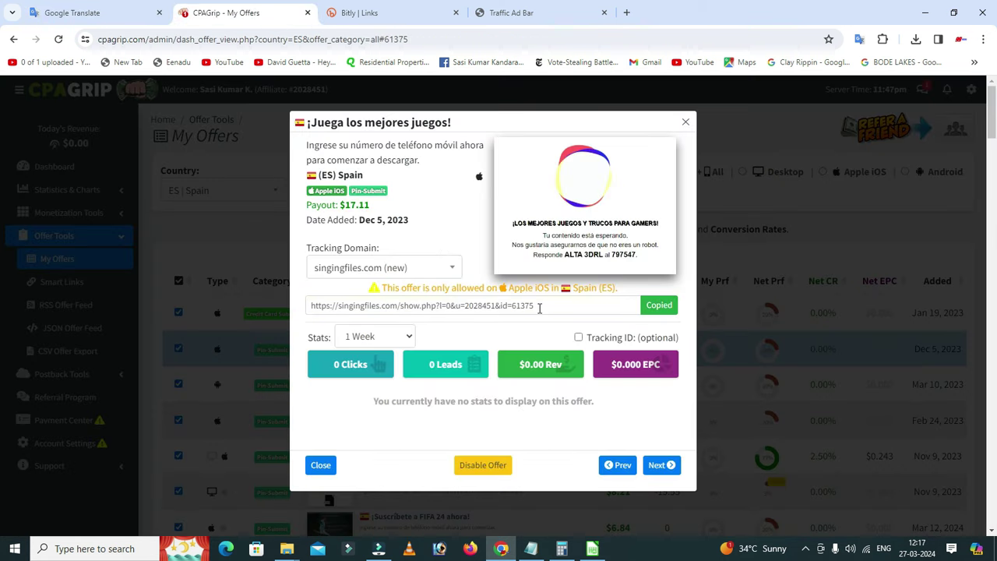
pyautogui.click(383, 14)
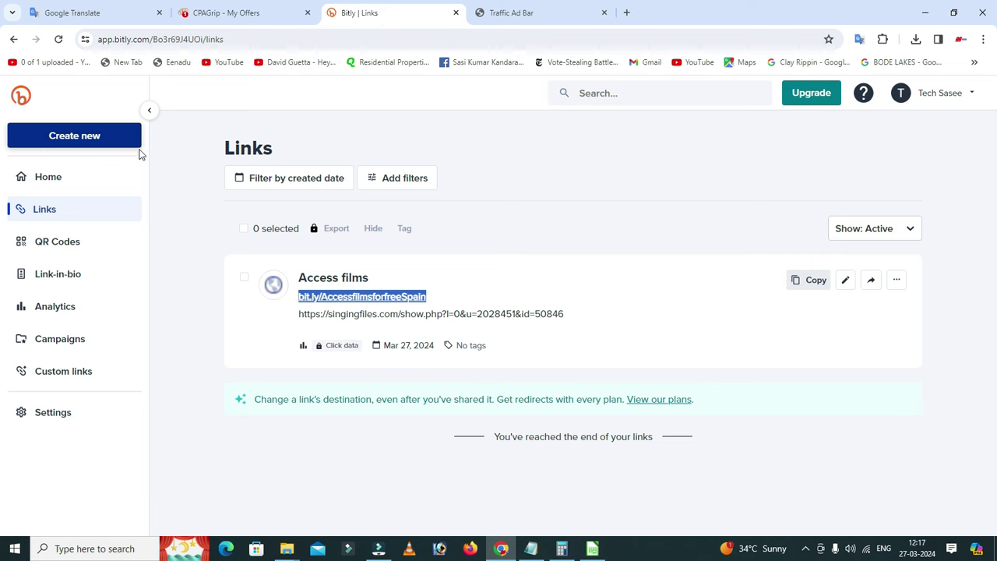
pyautogui.click(109, 140)
pyautogui.click(195, 143)
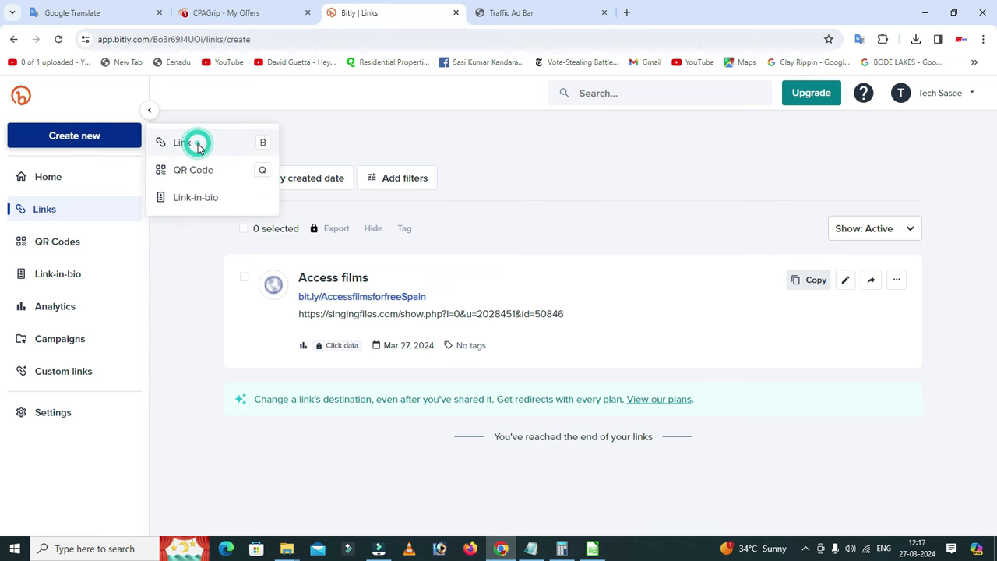
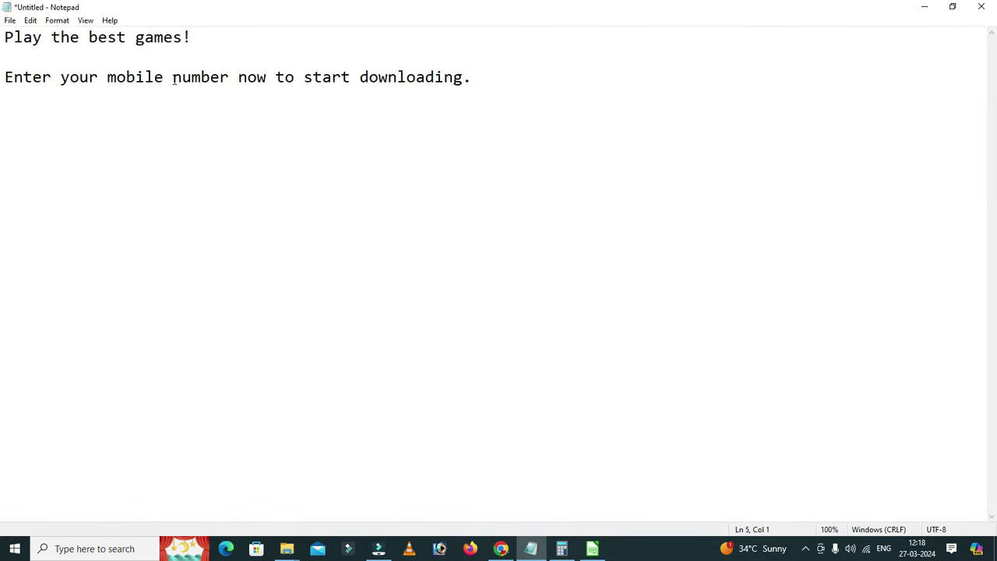
# - Copy "Play the best games" from Notepad, without the exclamation mark, into the new Bitly link's title
pyautogui.moveTo(182, 38); pyautogui.dragTo(4, 36)
pyautogui.hotkey('ctrl', 'c')
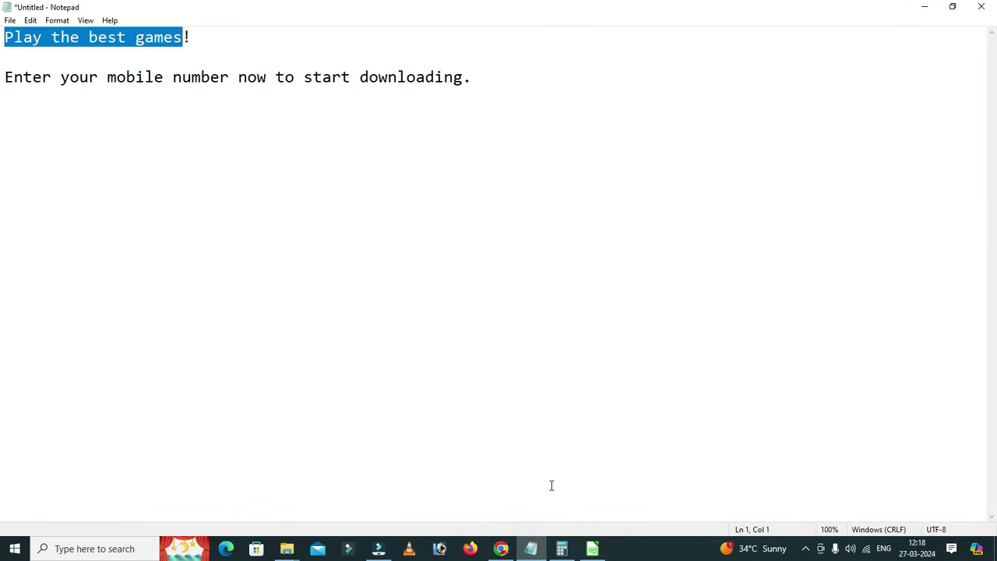
pyautogui.click(501, 548)
pyautogui.click(396, 317)
pyautogui.hotkey('ctrl', 'v')
# - Set the link's custom back-half to "Playthebestgames" without spaces and try to create the link
pyautogui.scroll(-4, 766, 323)
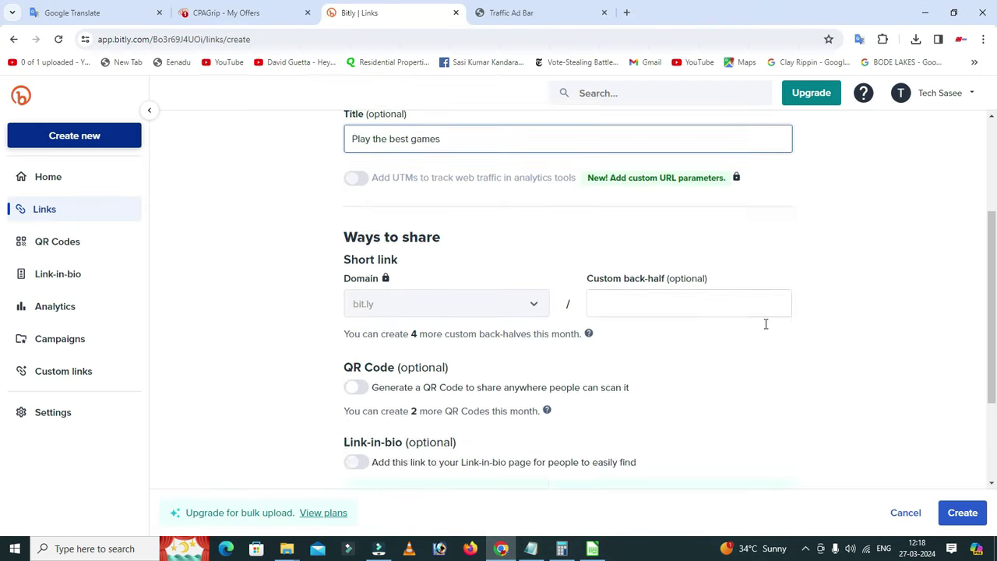
pyautogui.click(617, 171)
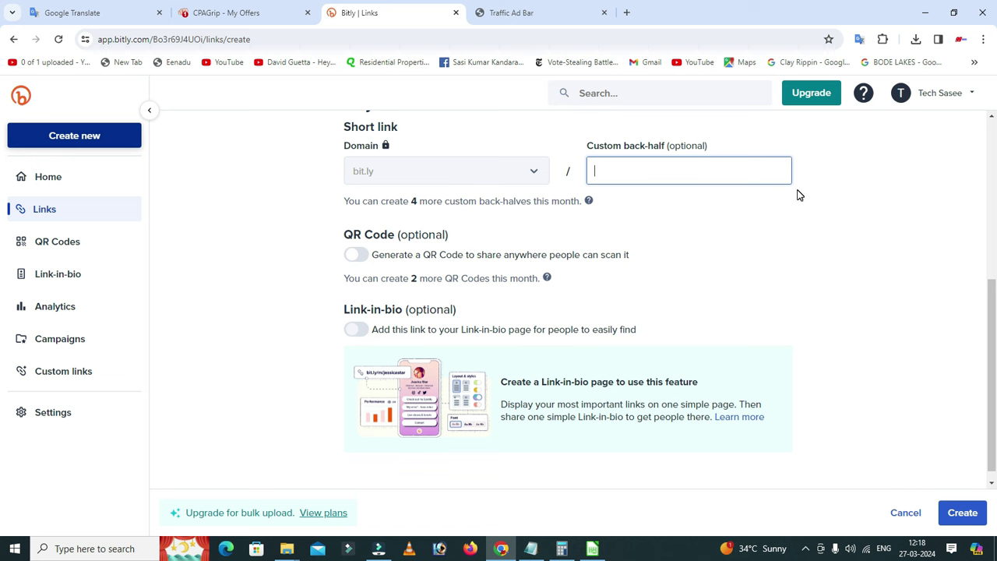
pyautogui.hotkey('ctrl', 'v')
pyautogui.press('Delete')
pyautogui.write('t')
pyautogui.press('Delete')
pyautogui.press('Right')
pyautogui.press('Delete')
pyautogui.press('Delete')
pyautogui.click(750, 233)
pyautogui.scroll(-1, 927, 437)
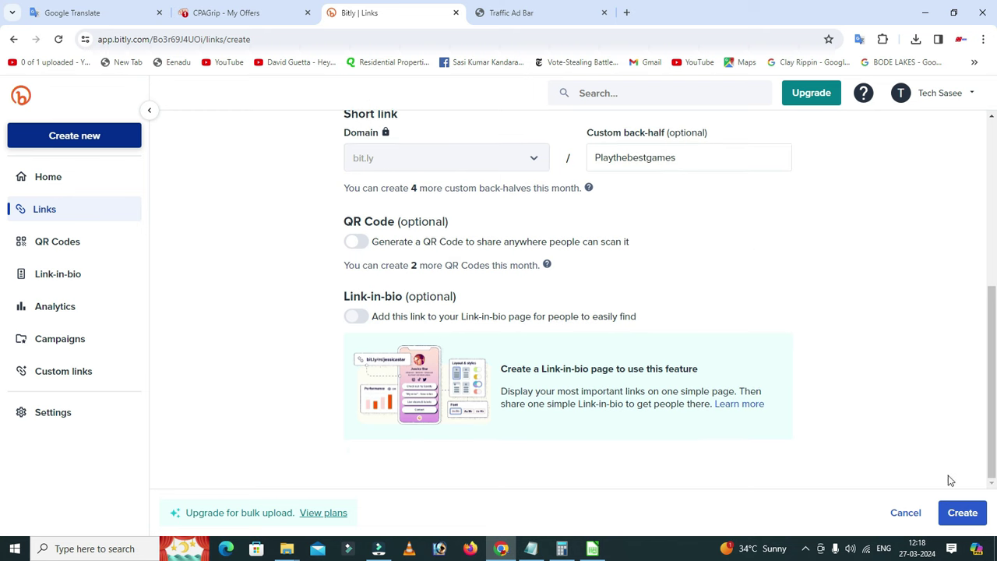
pyautogui.click(960, 512)
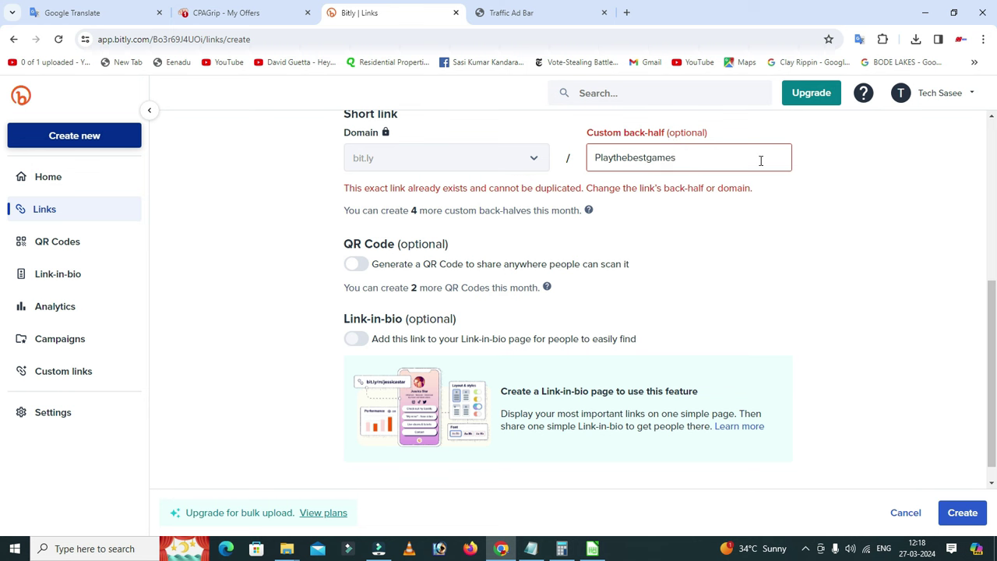
# - Create the short link with the custom back-half "Playthebestgamesspain" and copy its address
pyautogui.write('spain')
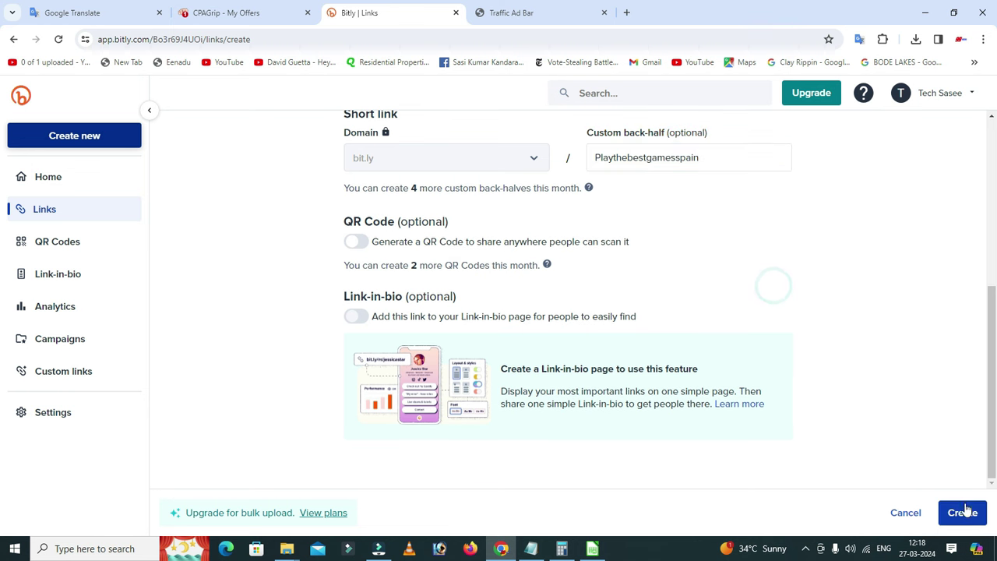
pyautogui.click(961, 512)
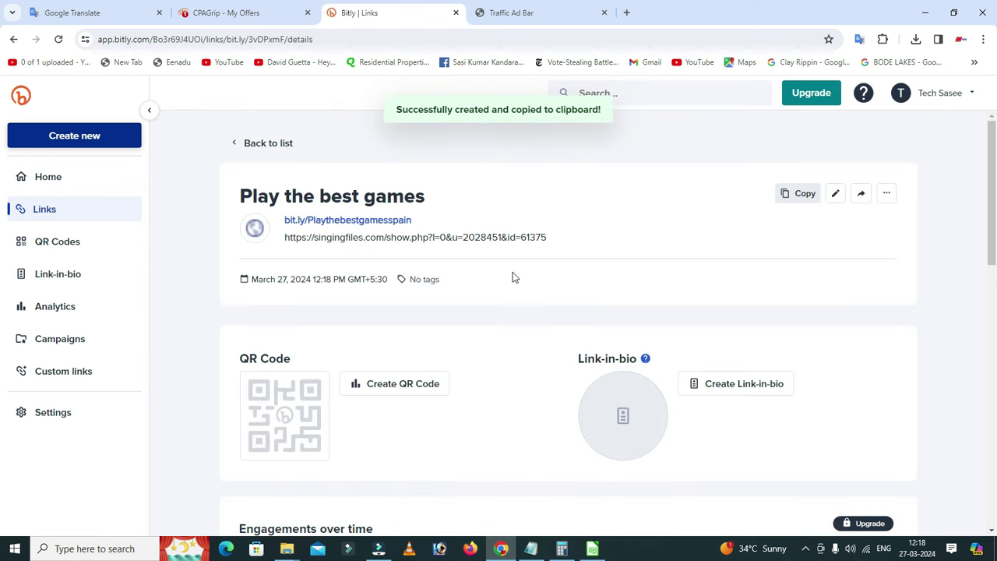
pyautogui.rightClick(335, 222)
pyautogui.click(382, 331)
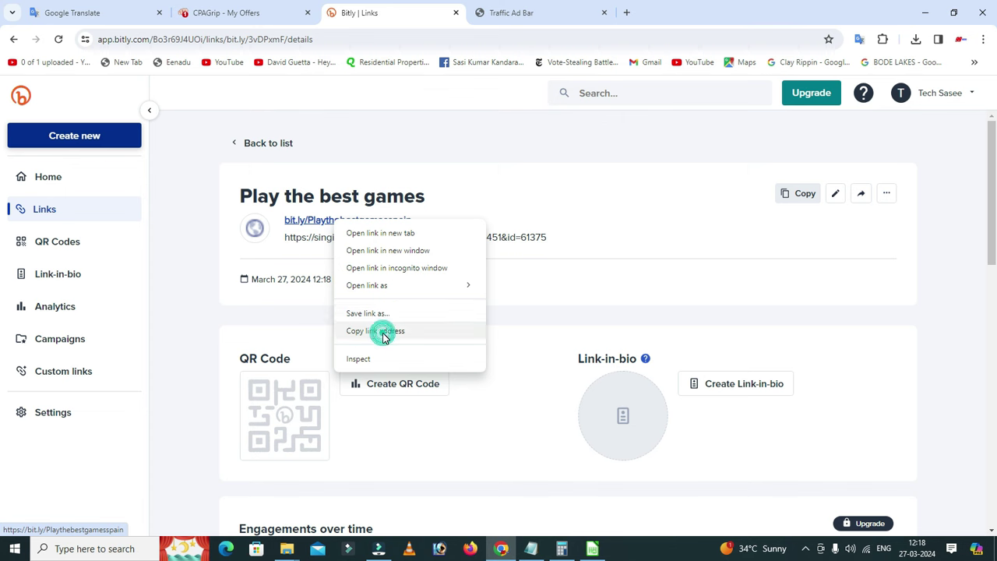
pyautogui.click(514, 15)
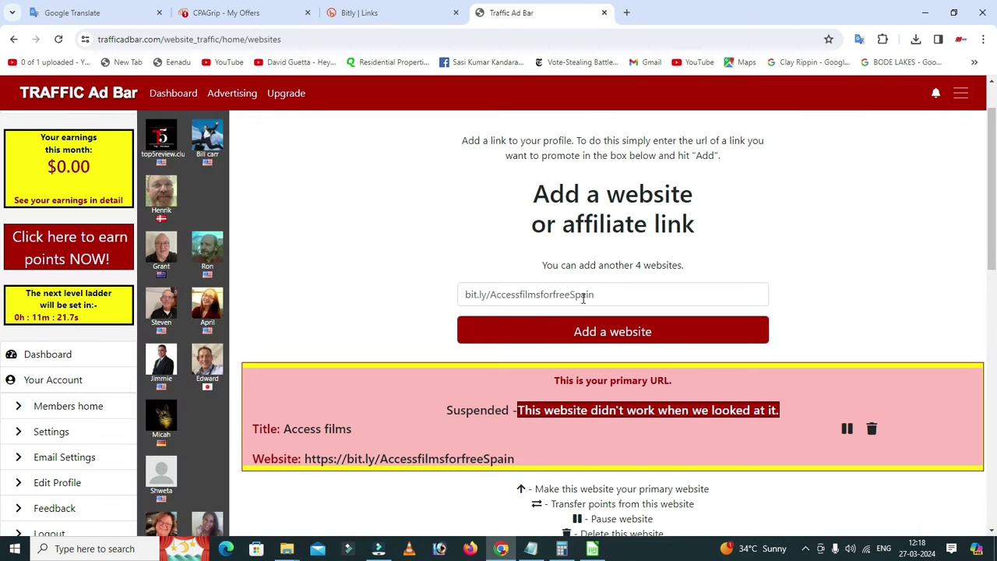
pyautogui.tripleClick(616, 296)
pyautogui.hotkey('ctrl', 'v')
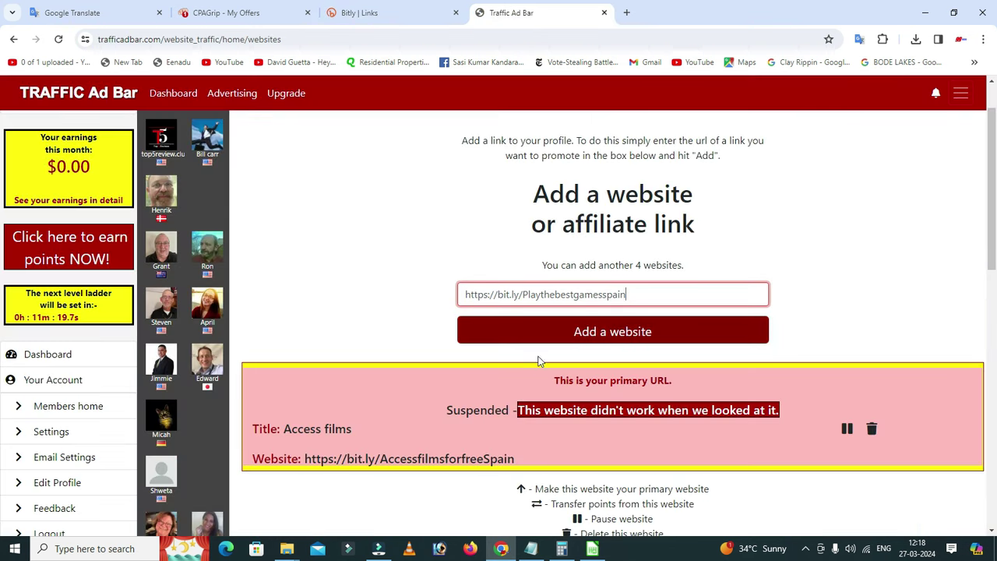
pyautogui.click(594, 335)
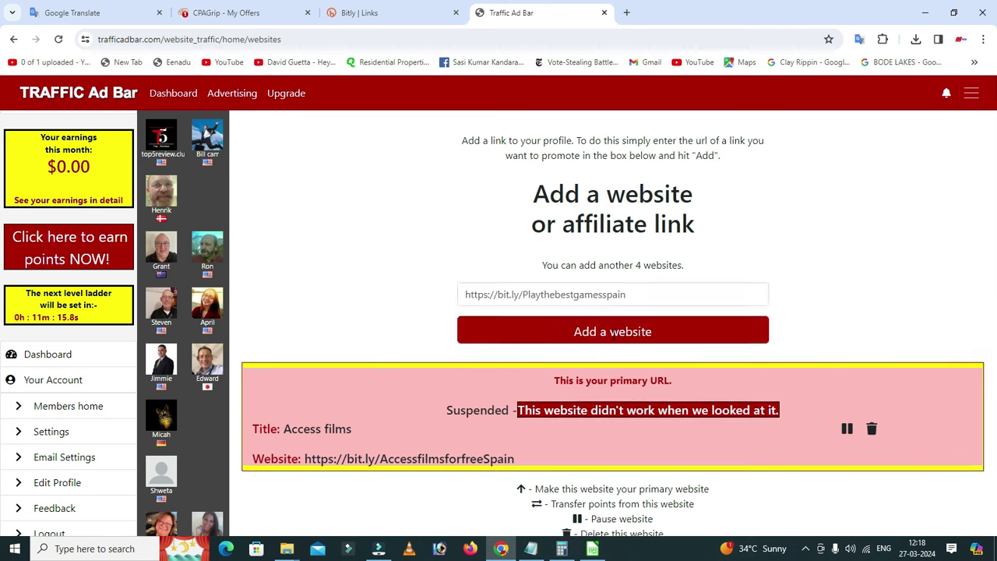
# - Replace the ad's title with "Play the best games", copied from Notepad
pyautogui.scroll(-1, 337, 318)
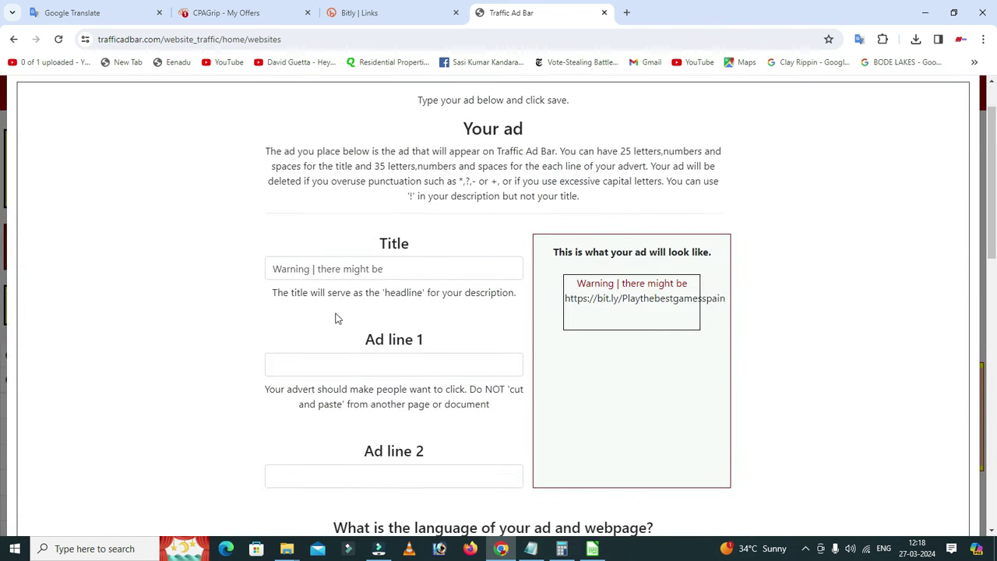
pyautogui.click(312, 269)
pyautogui.click(530, 548)
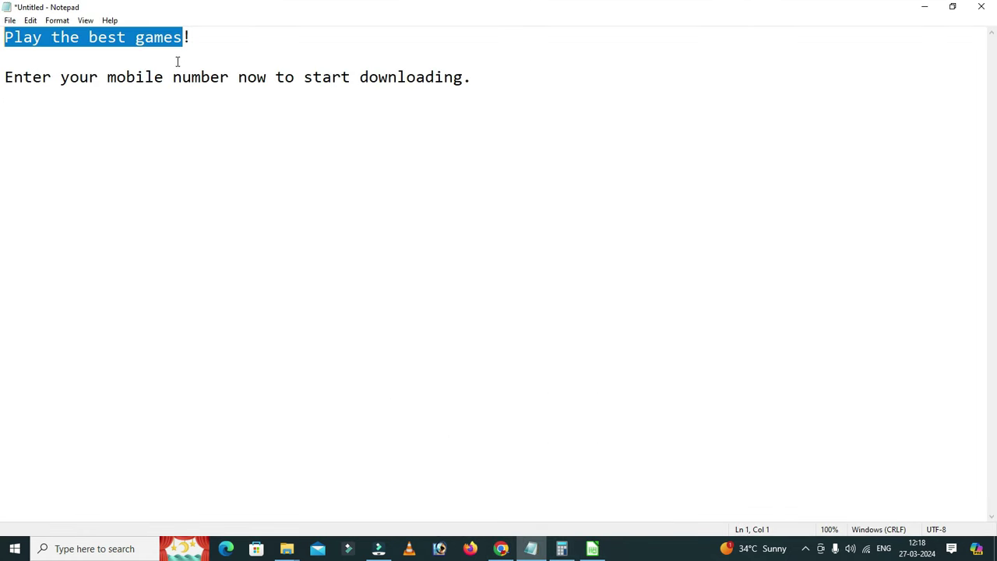
pyautogui.moveTo(184, 37); pyautogui.dragTo(5, 37)
pyautogui.rightClick(170, 39)
pyautogui.click(195, 78)
pyautogui.moveTo(204, 38)
pyautogui.mouseDown()
pyautogui.moveTo(175, 38)
pyautogui.moveTo(188, 37)
pyautogui.mouseUp()
pyautogui.click(501, 548)
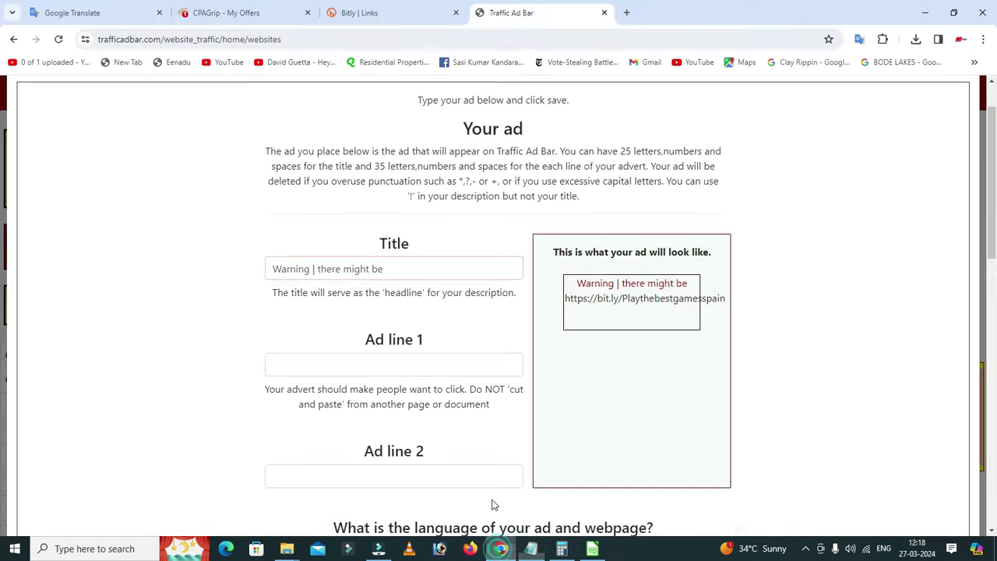
pyautogui.hotkey('ctrl', 'a')
pyautogui.hotkey('ctrl', 'v')
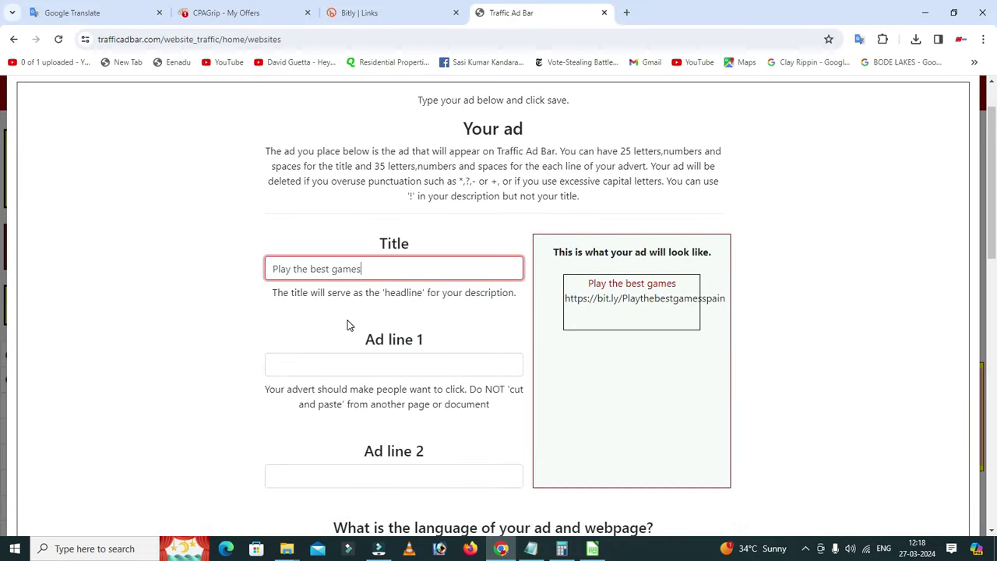
# - Copy "Enter your mobile number now to start downloading" from Notepad into the first line of the ad
pyautogui.click(531, 549)
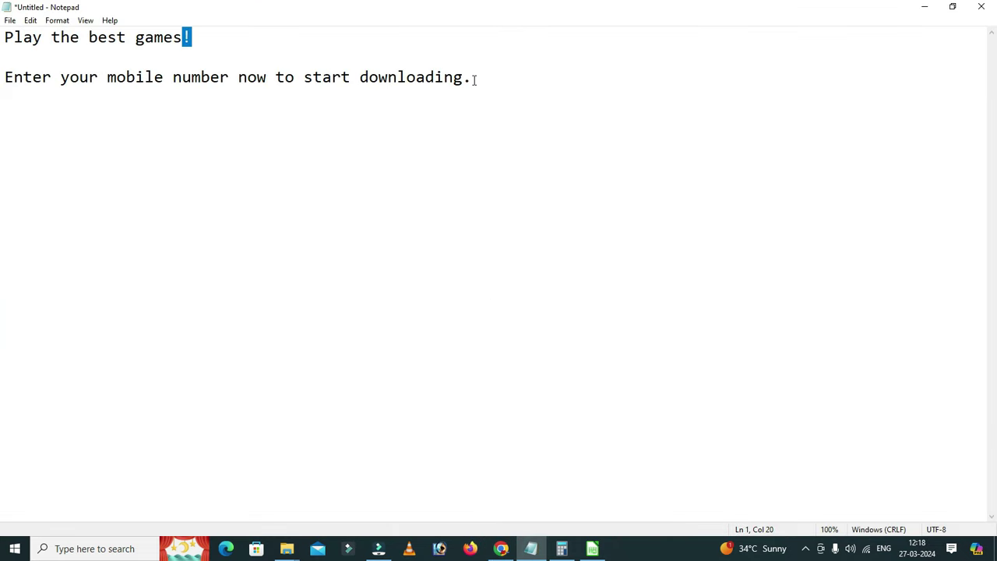
pyautogui.moveTo(464, 79); pyautogui.dragTo(6, 76)
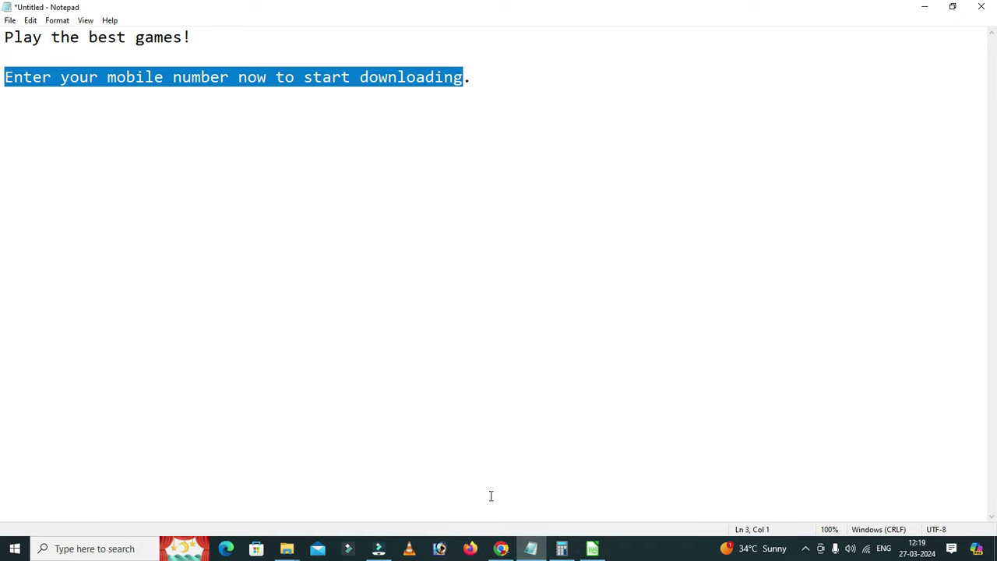
pyautogui.hotkey('ctrl', 'c')
pyautogui.click(501, 549)
pyautogui.click(323, 363)
pyautogui.hotkey('ctrl', 'v')
# - Target the ad at Spain (ES) and try to save it
pyautogui.scroll(-1, 375, 357)
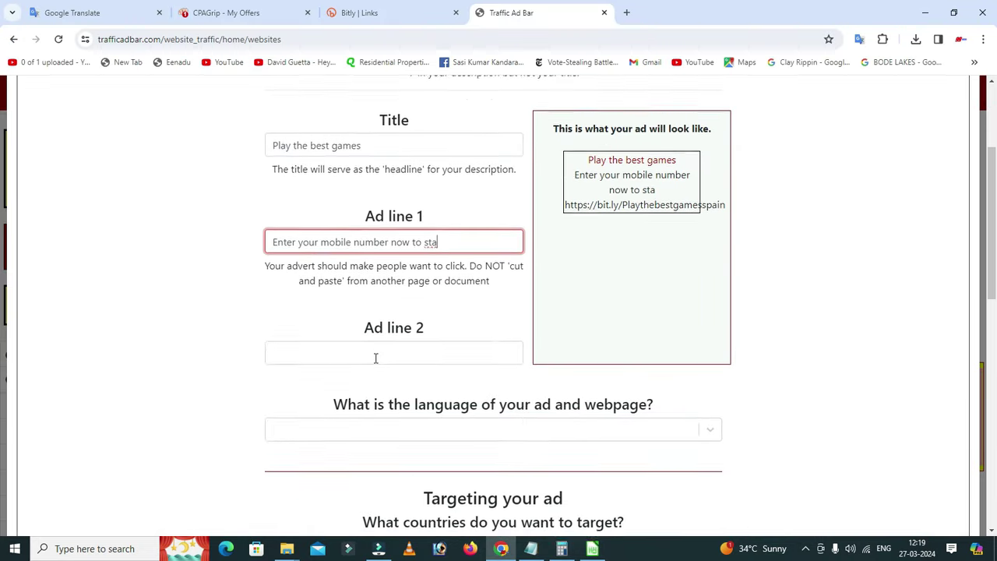
pyautogui.scroll(-2, 588, 358)
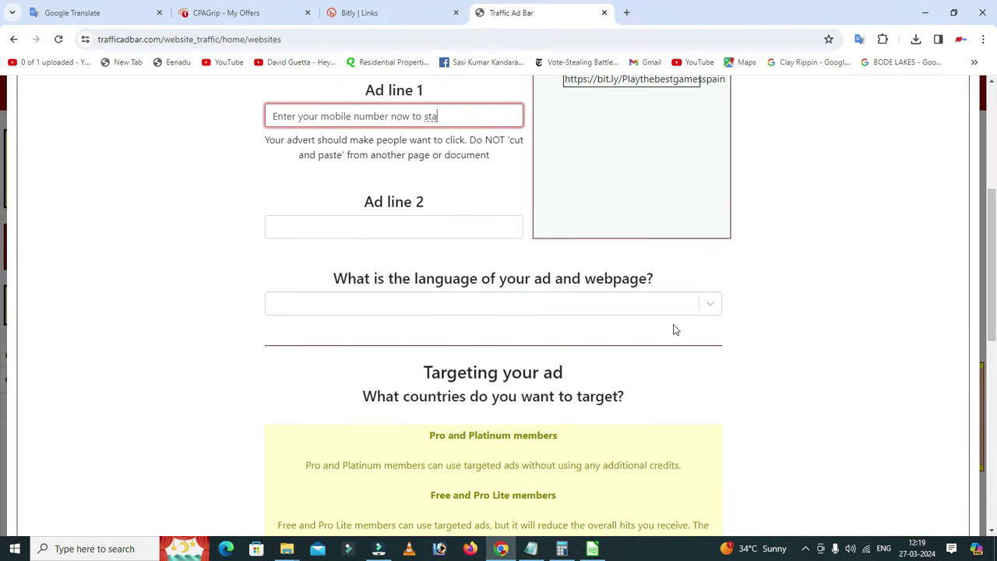
pyautogui.scroll(-5, 626, 318)
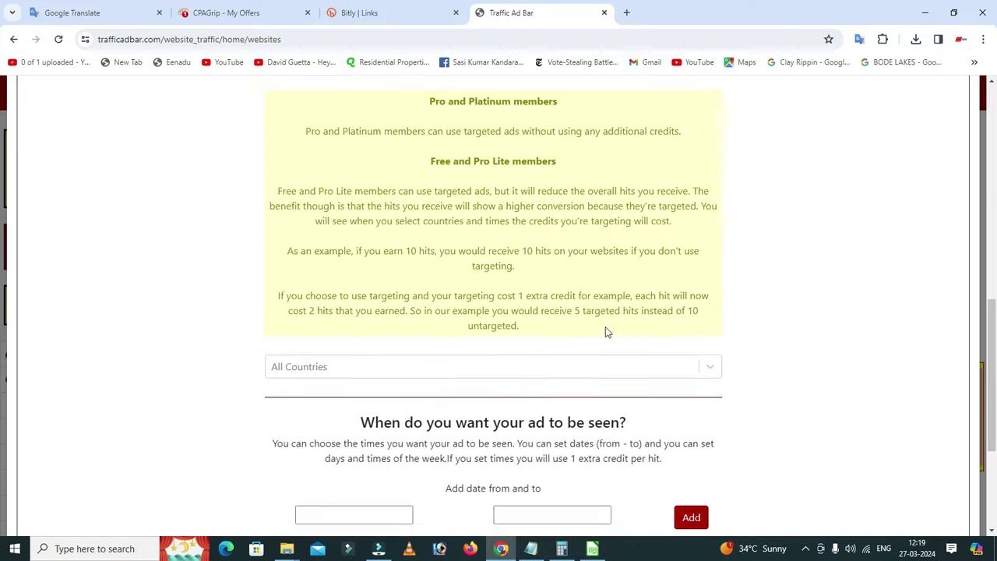
pyautogui.scroll(-2, 607, 332)
pyautogui.scroll(-1, 681, 325)
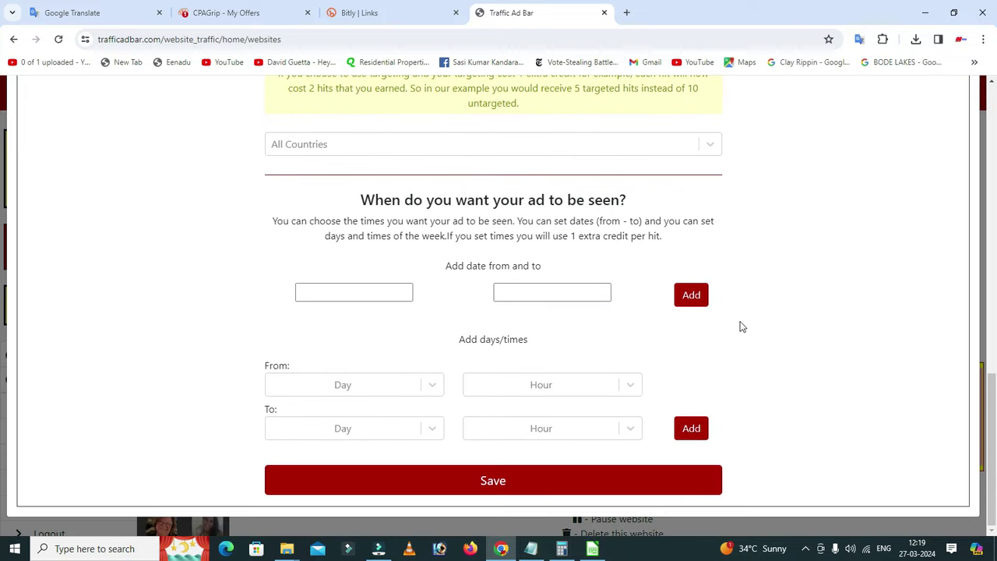
pyautogui.click(713, 143)
pyautogui.write('spain')
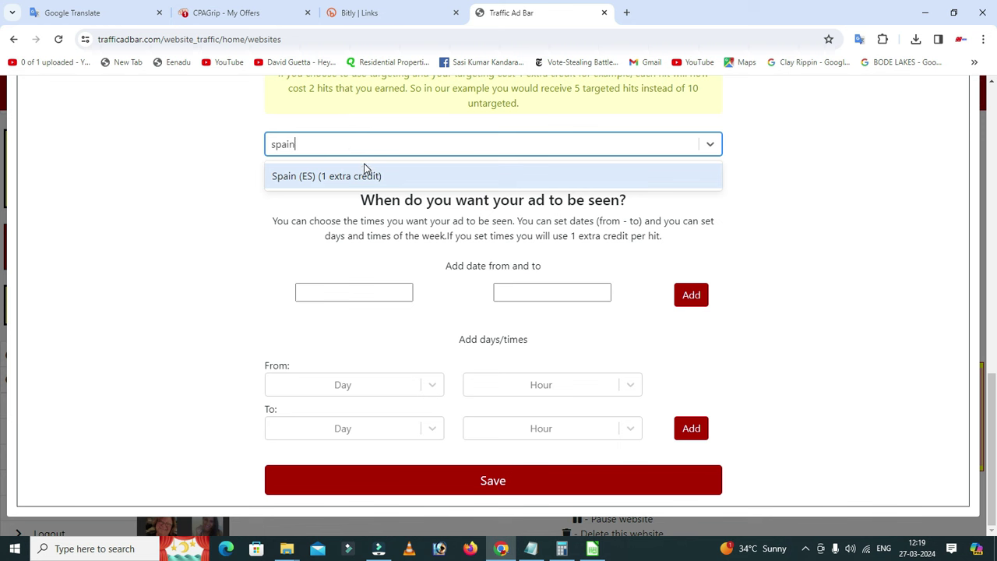
pyautogui.click(361, 176)
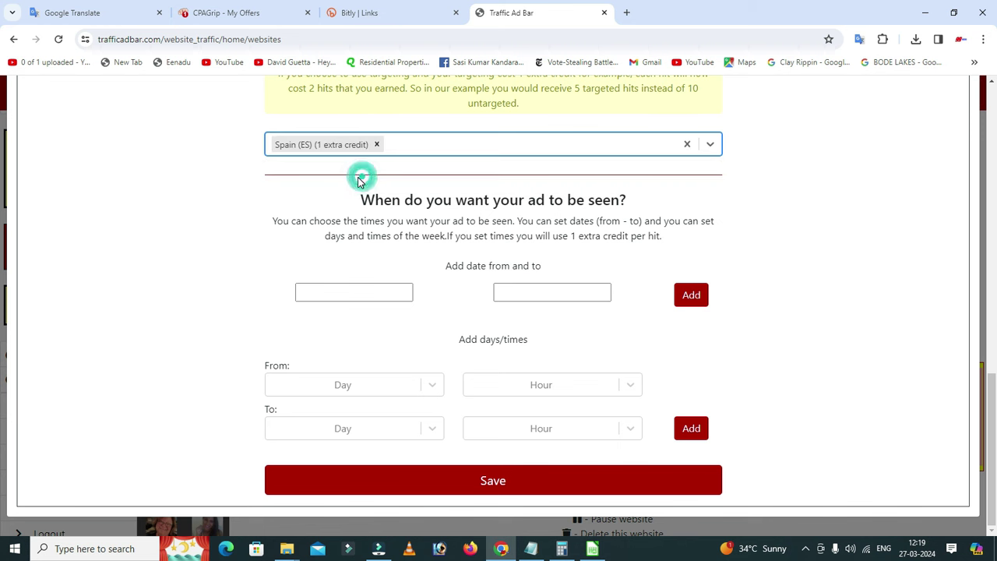
pyautogui.click(588, 480)
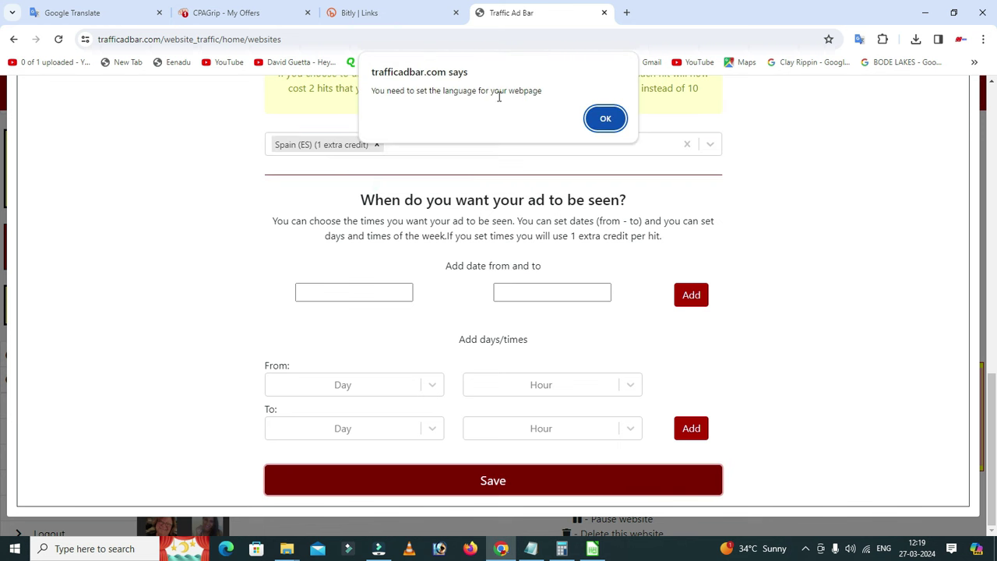
pyautogui.click(589, 129)
pyautogui.scroll(3, 505, 223)
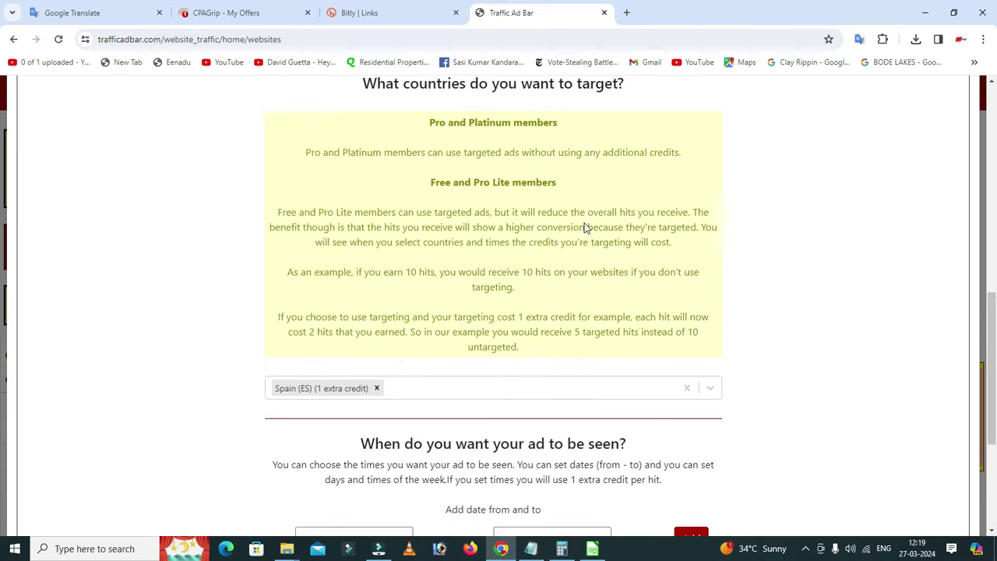
pyautogui.scroll(6, 587, 227)
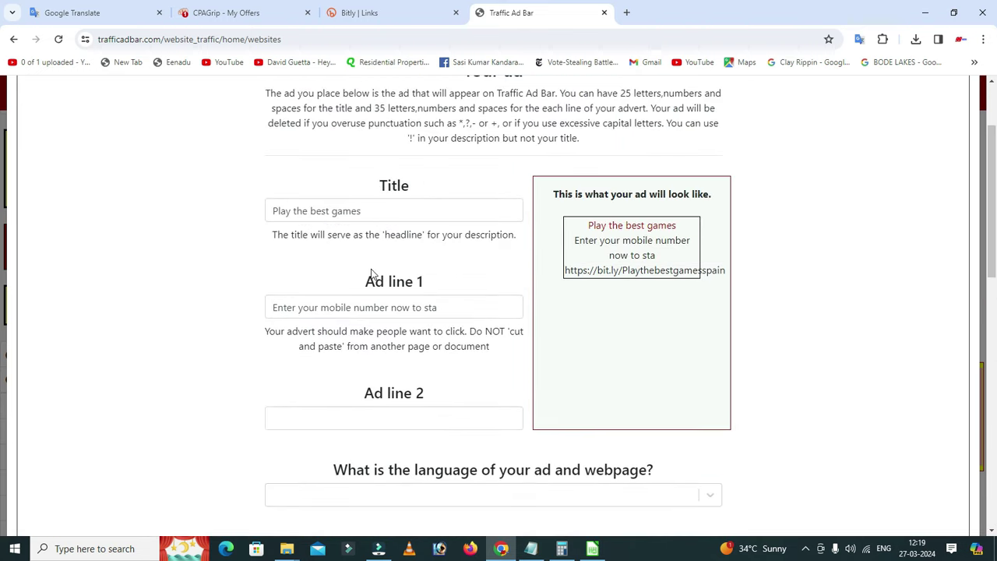
pyautogui.scroll(-10, 601, 289)
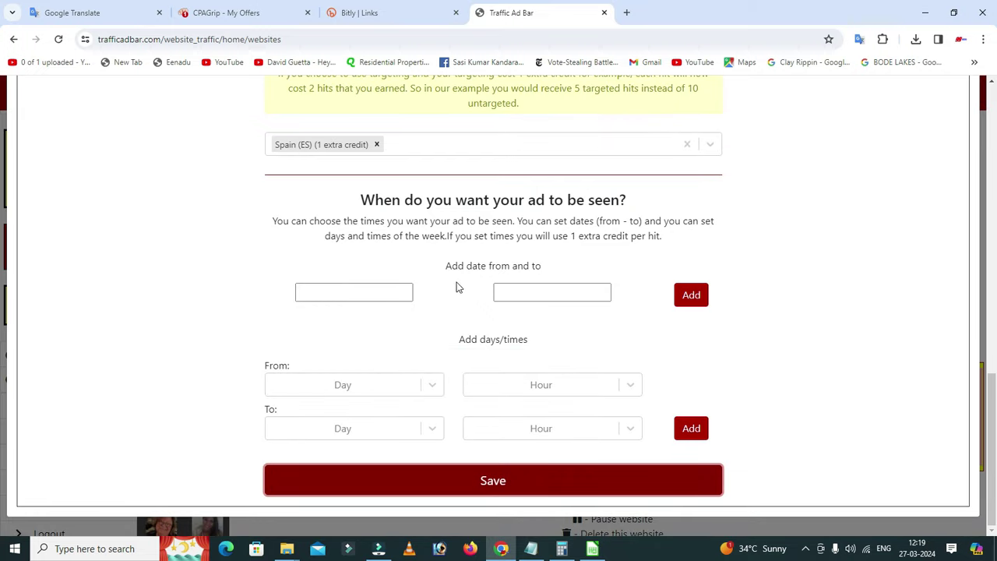
pyautogui.click(710, 143)
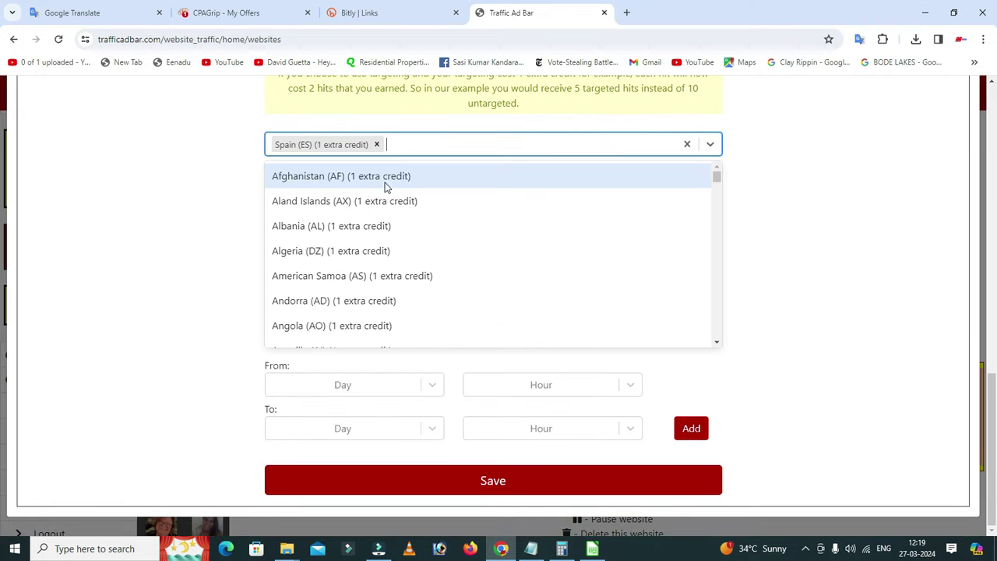
pyautogui.click(321, 149)
pyautogui.click(319, 146)
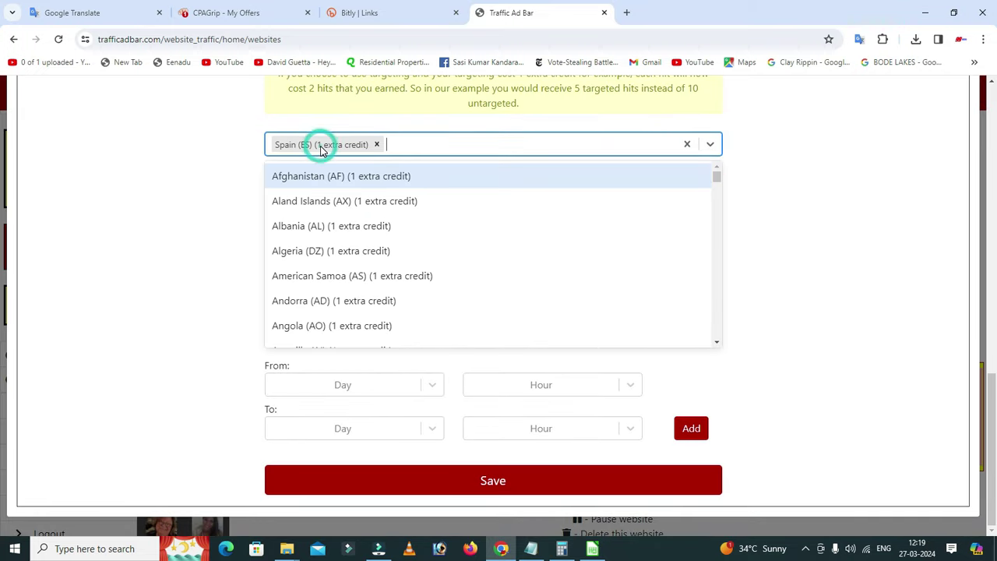
pyautogui.click(319, 147)
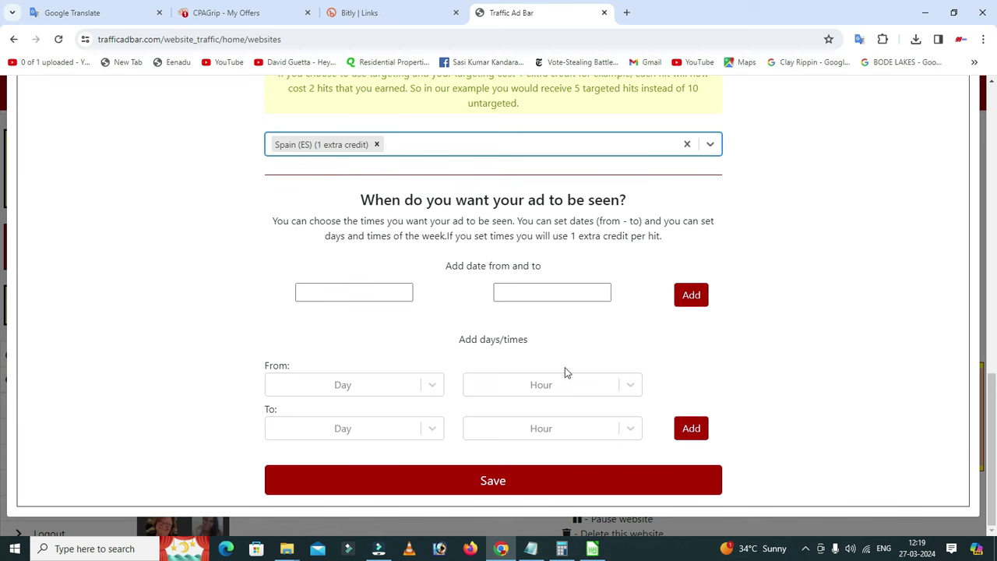
# - Set the language of the ad and webpage to English (EN) and save the ad
pyautogui.click(499, 484)
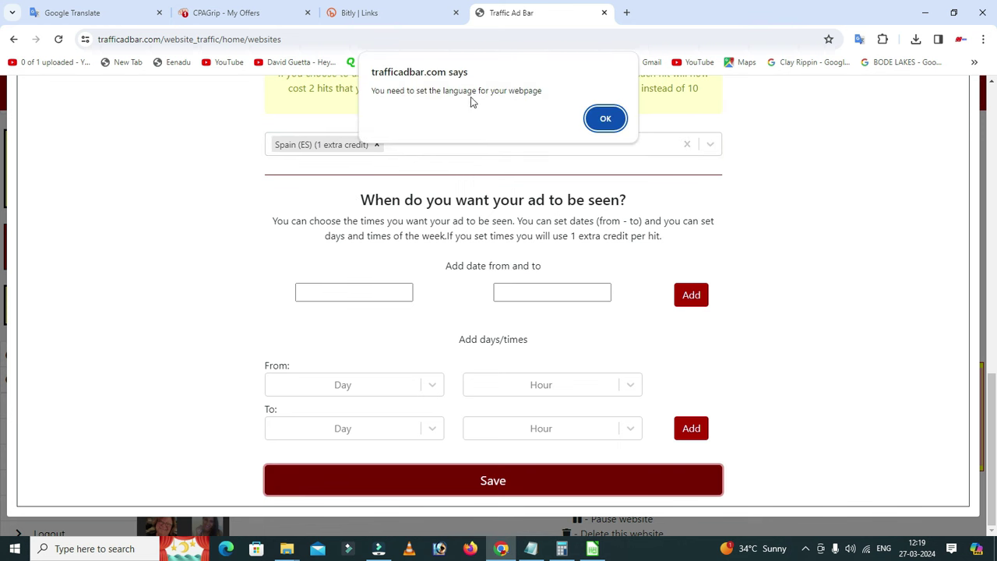
pyautogui.click(599, 118)
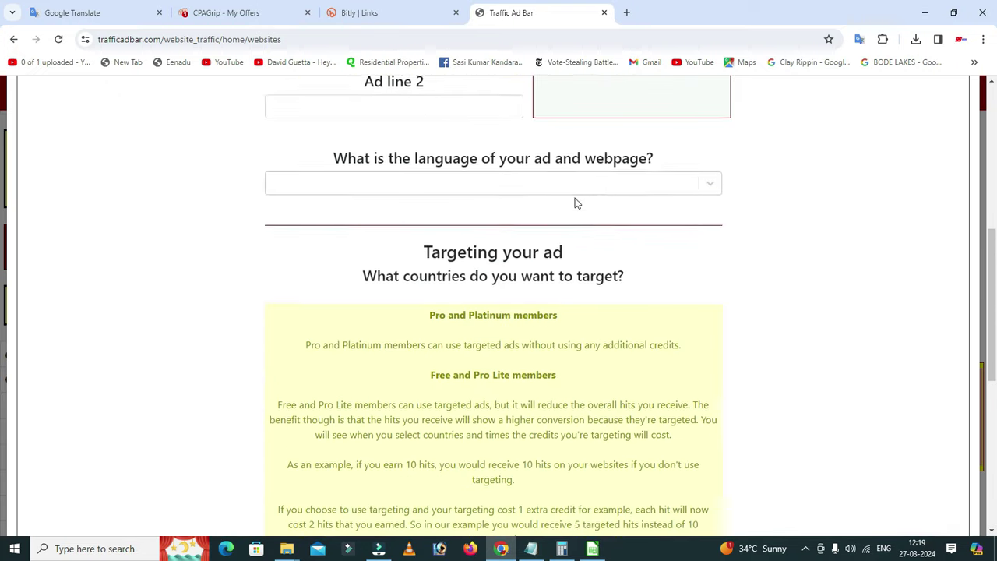
pyautogui.scroll(3, 576, 203)
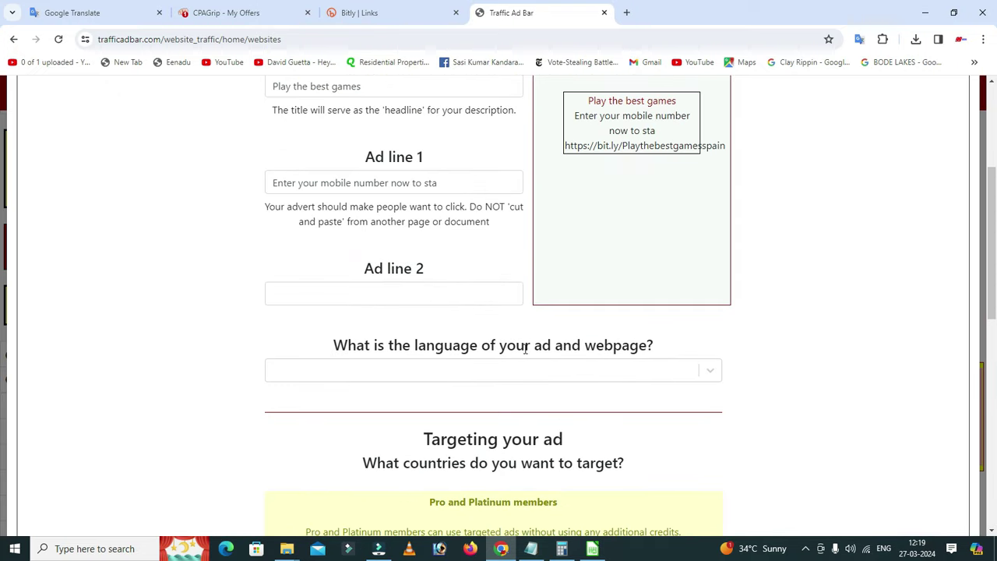
pyautogui.click(709, 371)
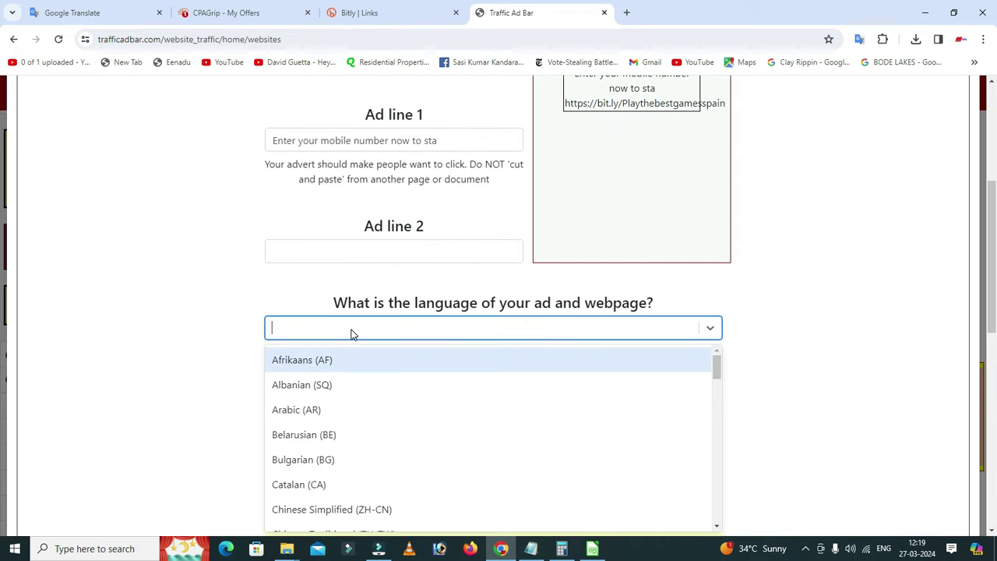
pyautogui.write('eng')
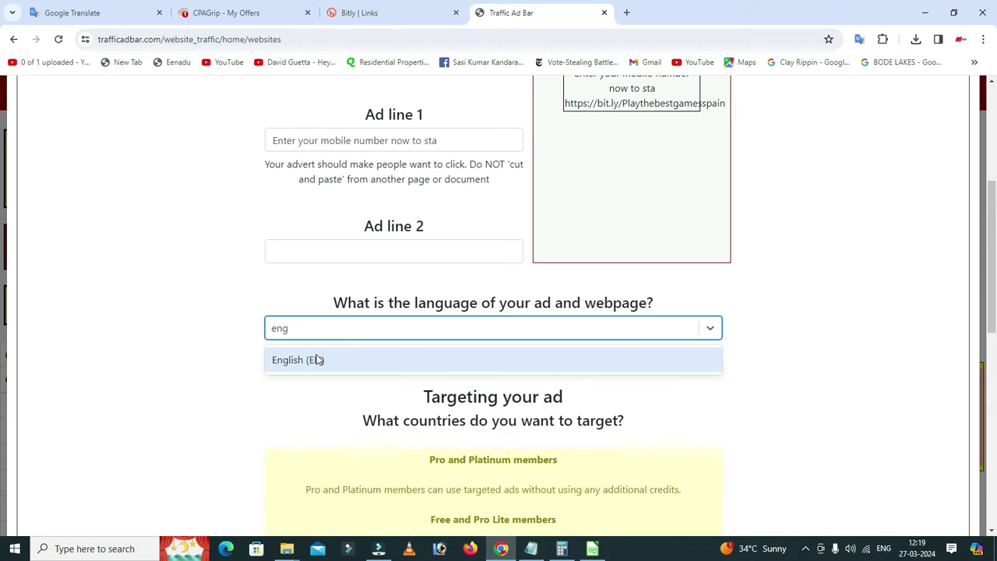
pyautogui.click(317, 359)
pyautogui.scroll(-8, 678, 307)
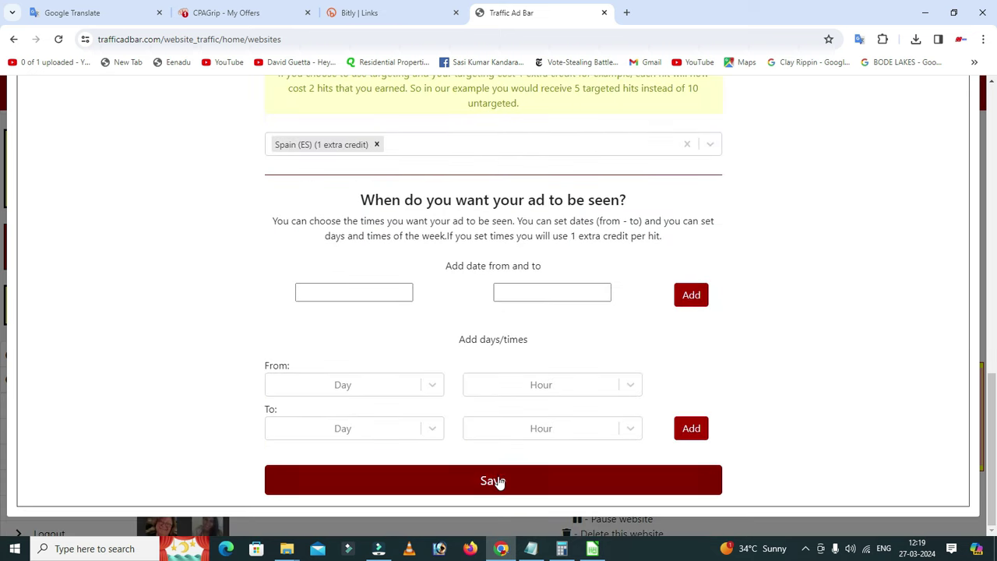
pyautogui.click(499, 481)
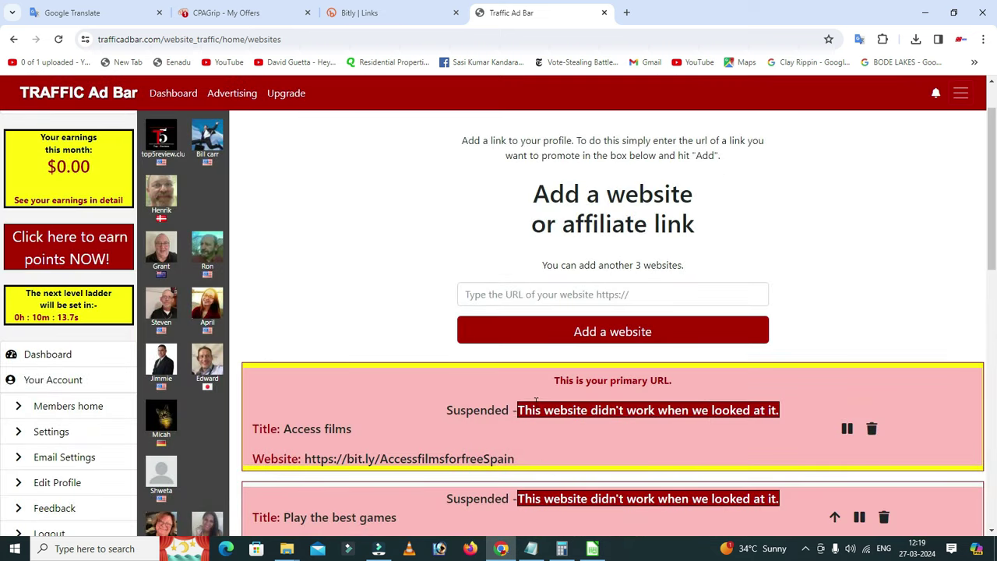
# - Reload the websites page and check the status of the submitted links
pyautogui.scroll(-2, 647, 277)
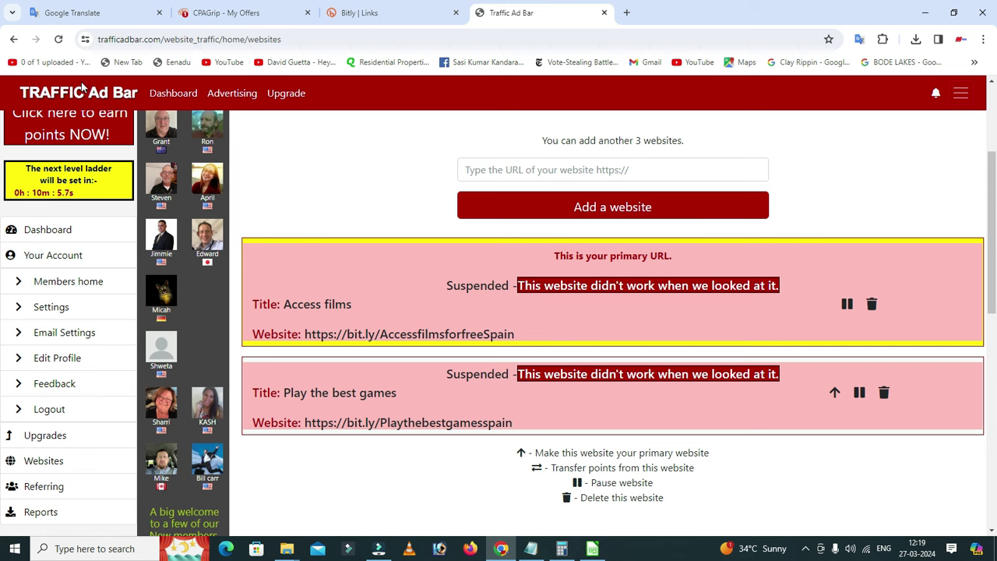
pyautogui.click(57, 40)
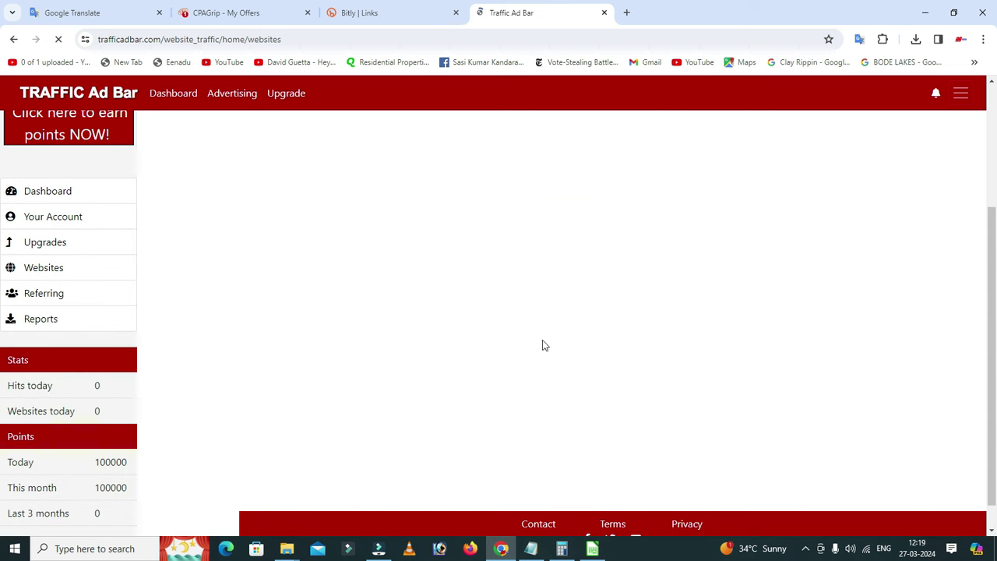
pyautogui.scroll(-2, 499, 343)
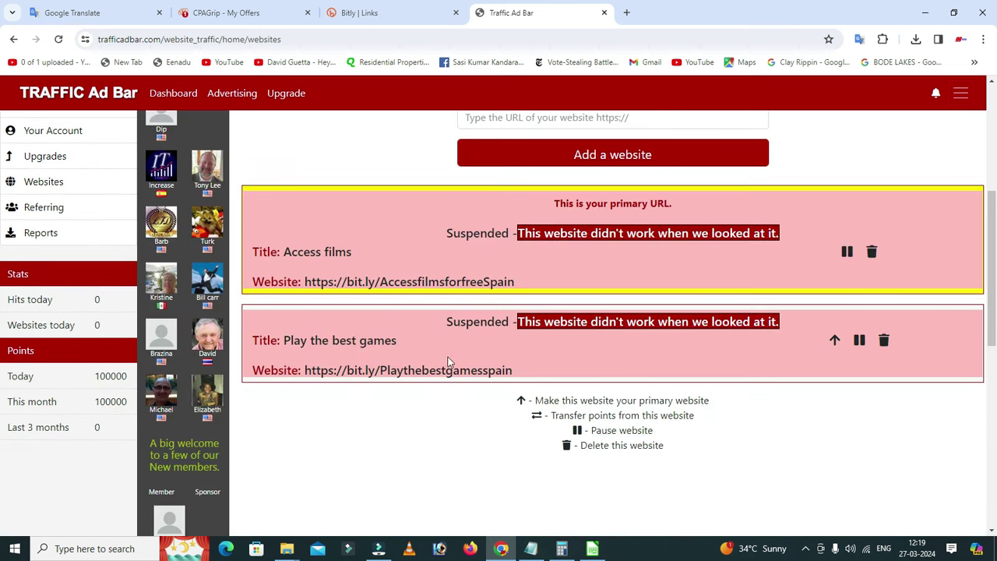
# - Switch to CPAGrip, close the offer details and review the Stats Overview down to its offer breakdown
pyautogui.click(234, 13)
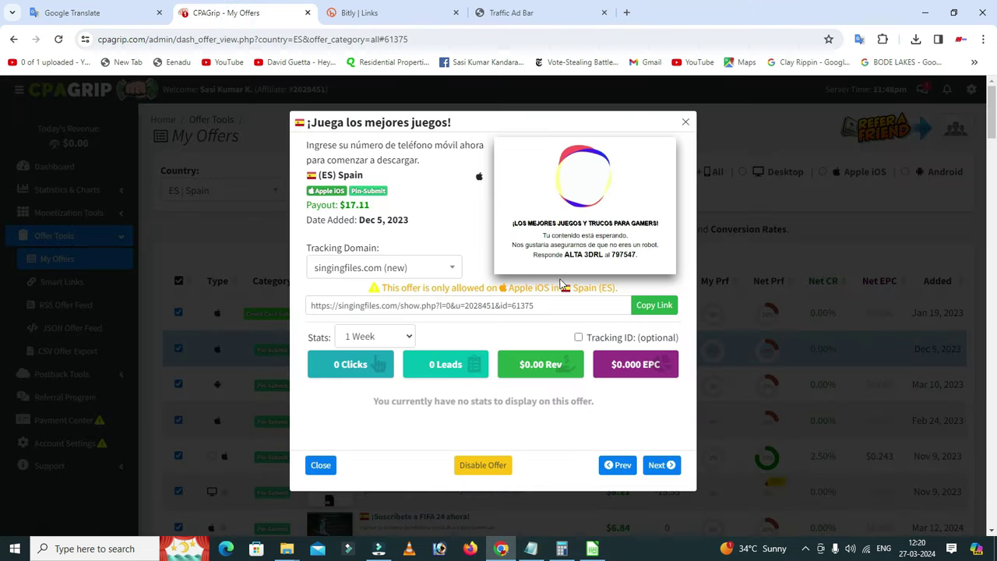
pyautogui.click(685, 122)
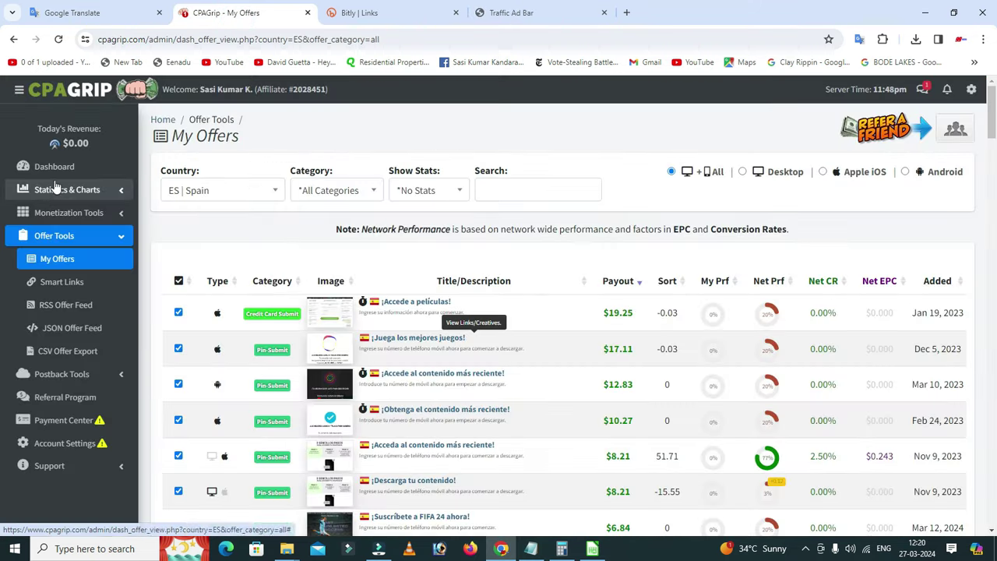
pyautogui.click(64, 189)
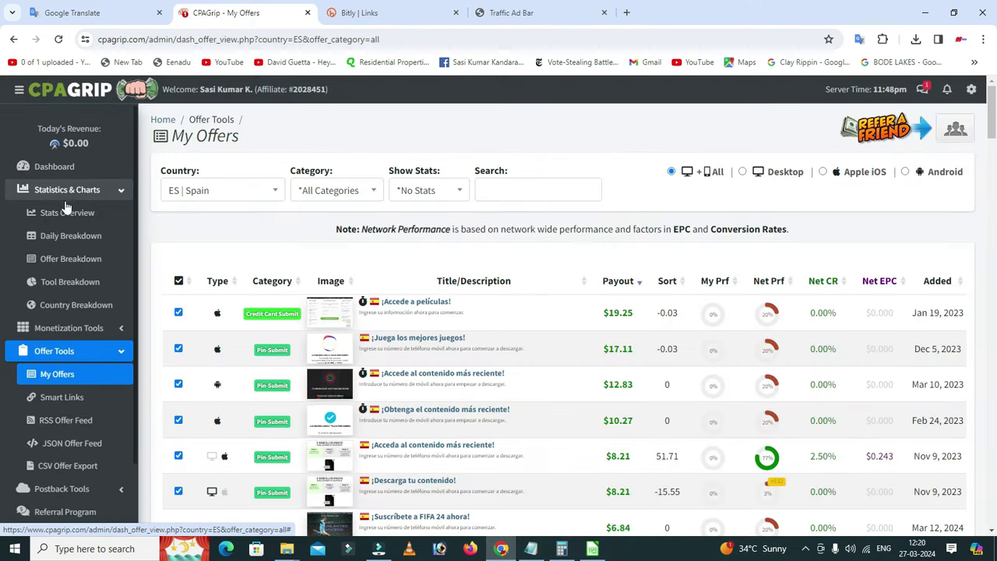
pyautogui.click(66, 218)
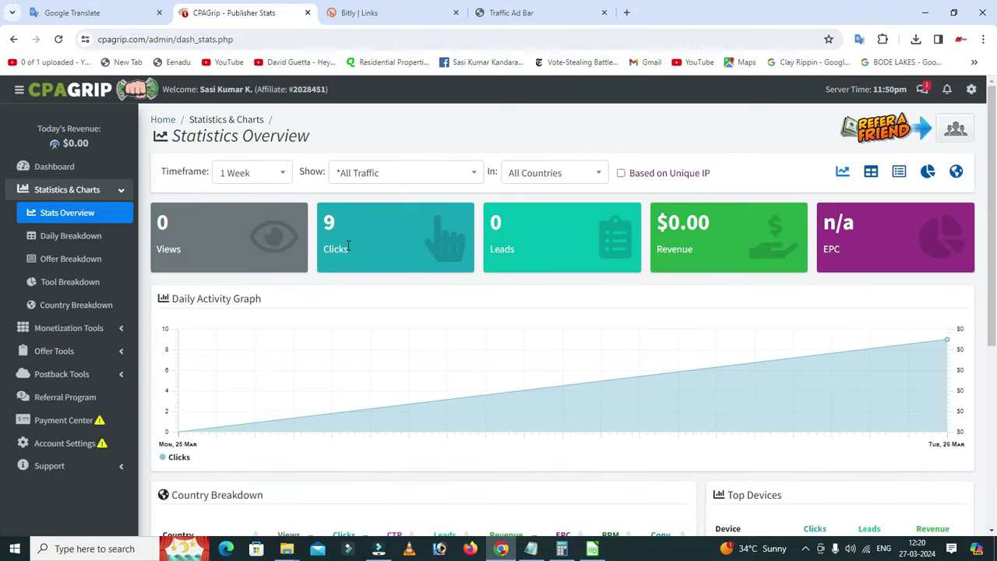
pyautogui.scroll(-2, 436, 273)
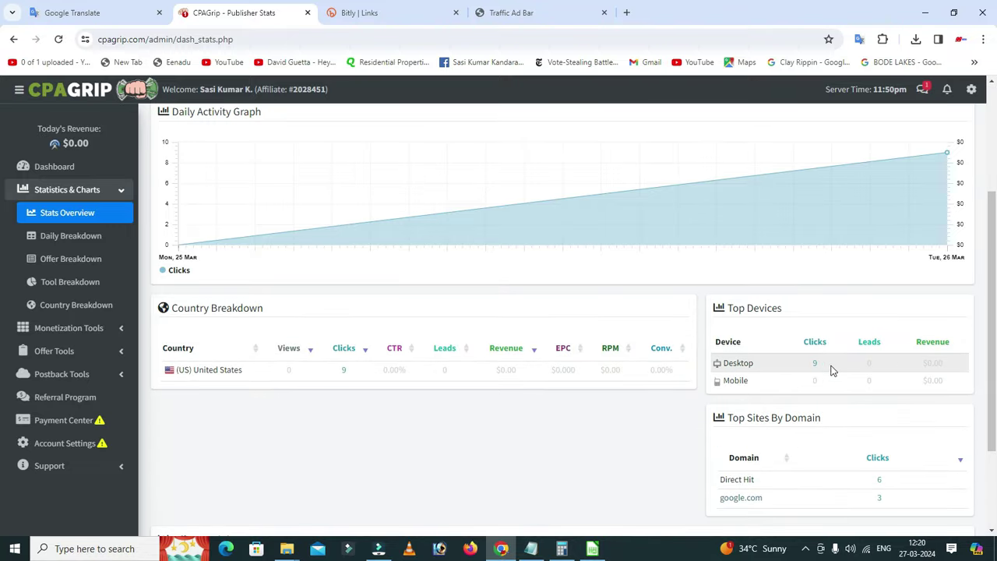
pyautogui.scroll(-2, 799, 380)
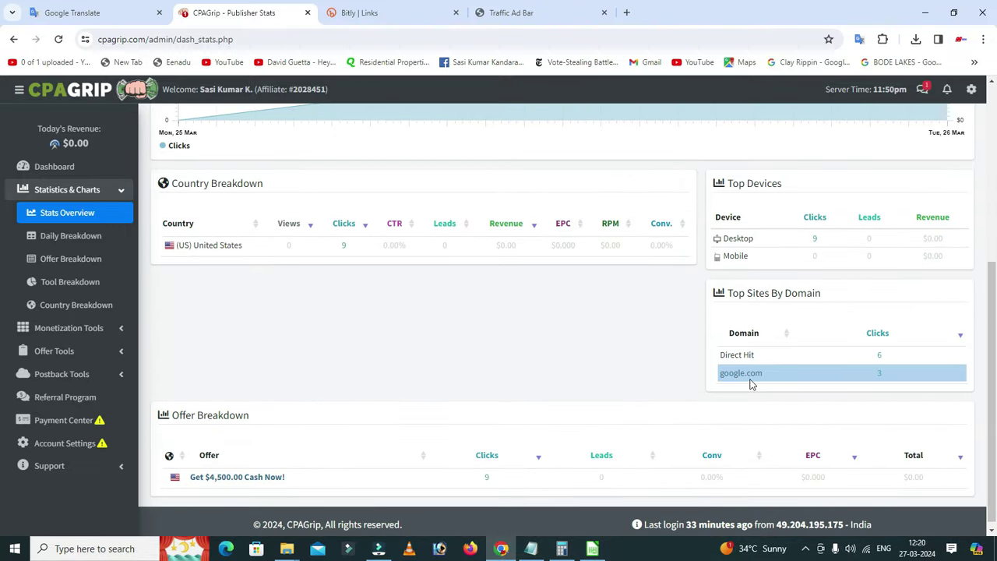
# - Reload the Statistics Overview and examine its click figures, country breakdown and top devices
pyautogui.press('F5')
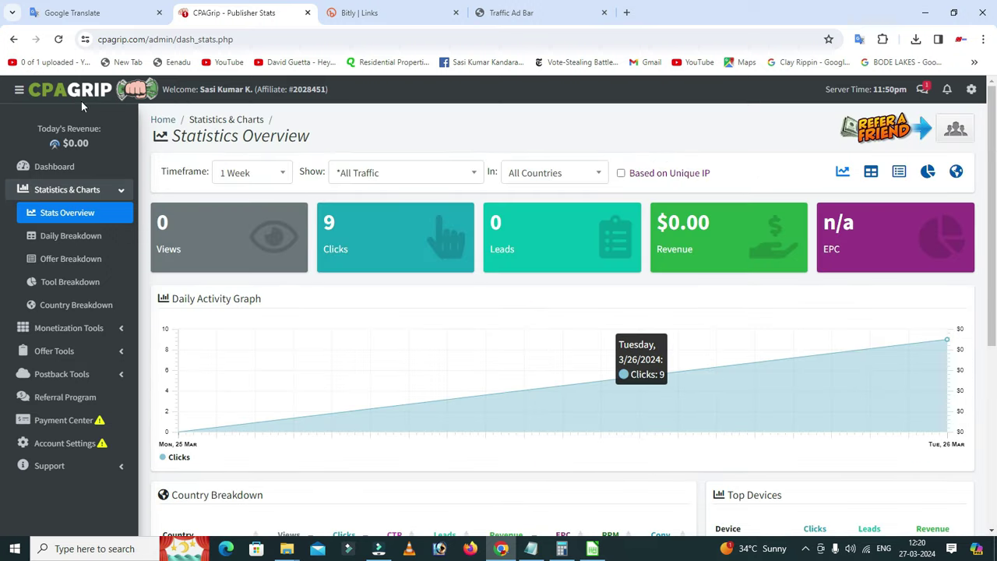
pyautogui.click(59, 42)
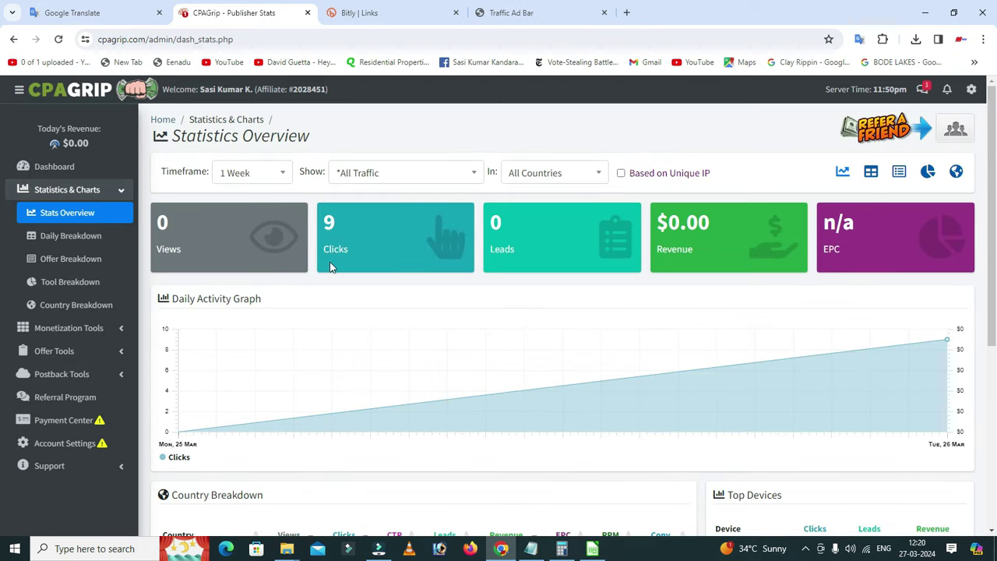
pyautogui.scroll(-2, 335, 268)
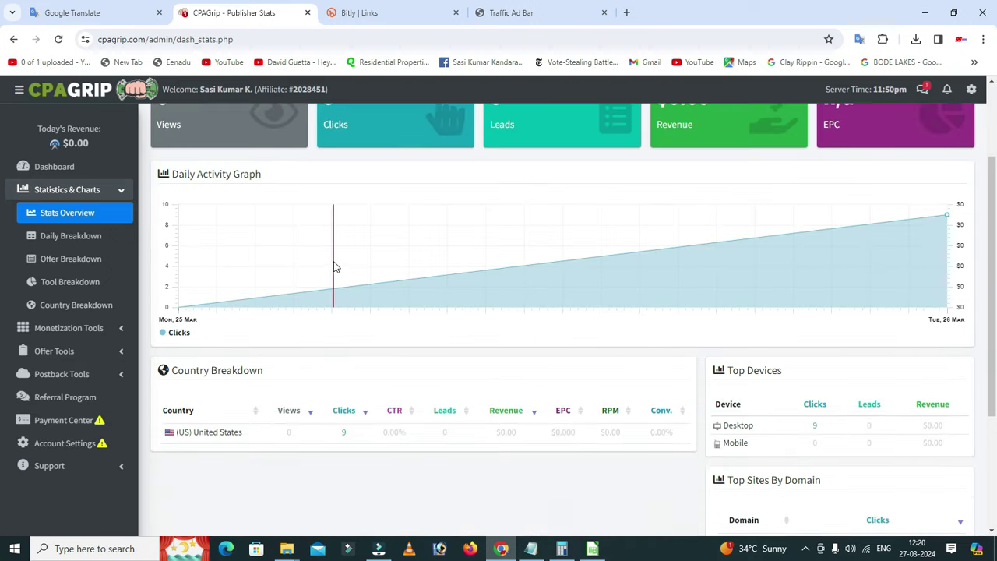
pyautogui.click(199, 431)
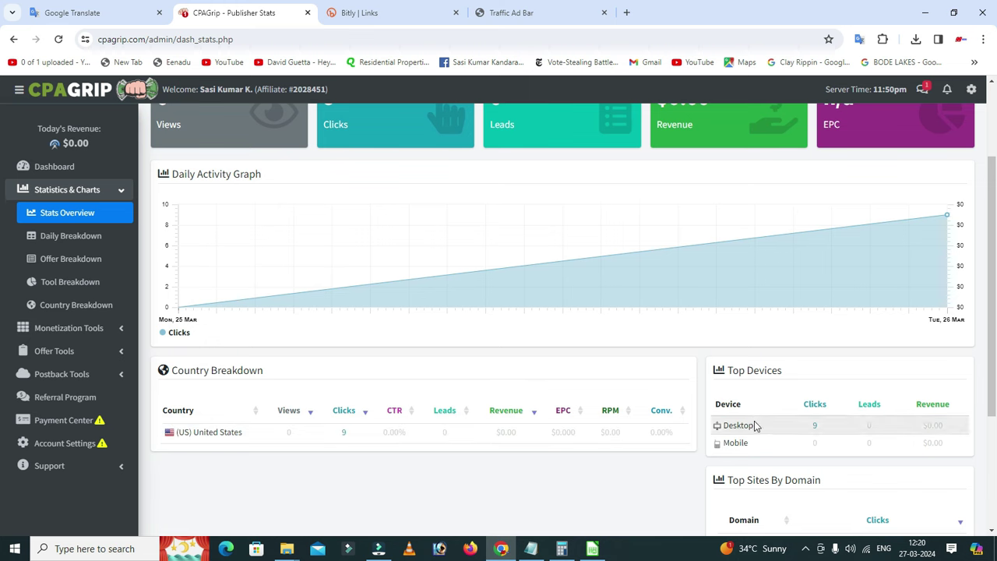
pyautogui.scroll(2, 753, 423)
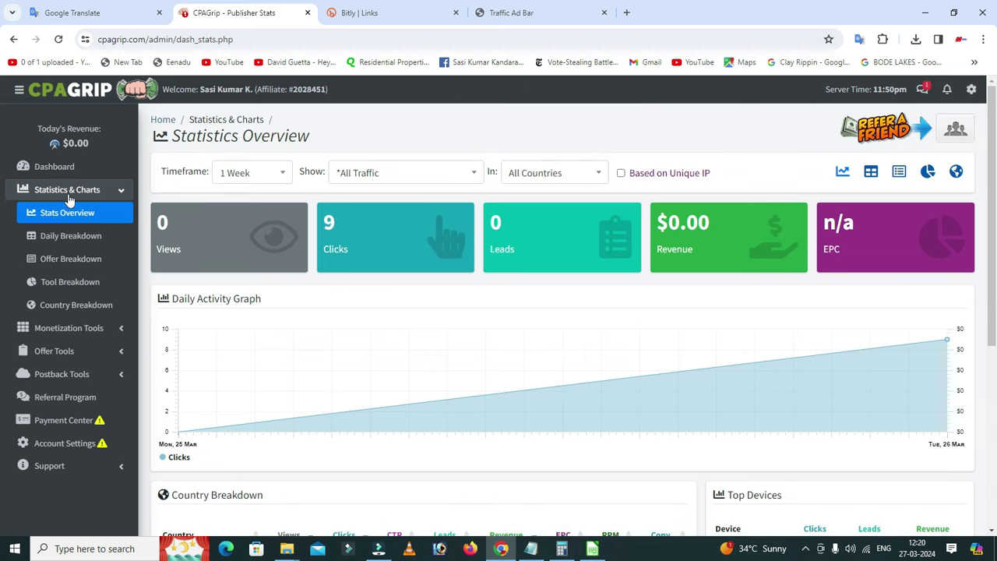
# - View the Daily Breakdown and Offer Breakdown reports and return to the Stats Overview
pyautogui.click(75, 244)
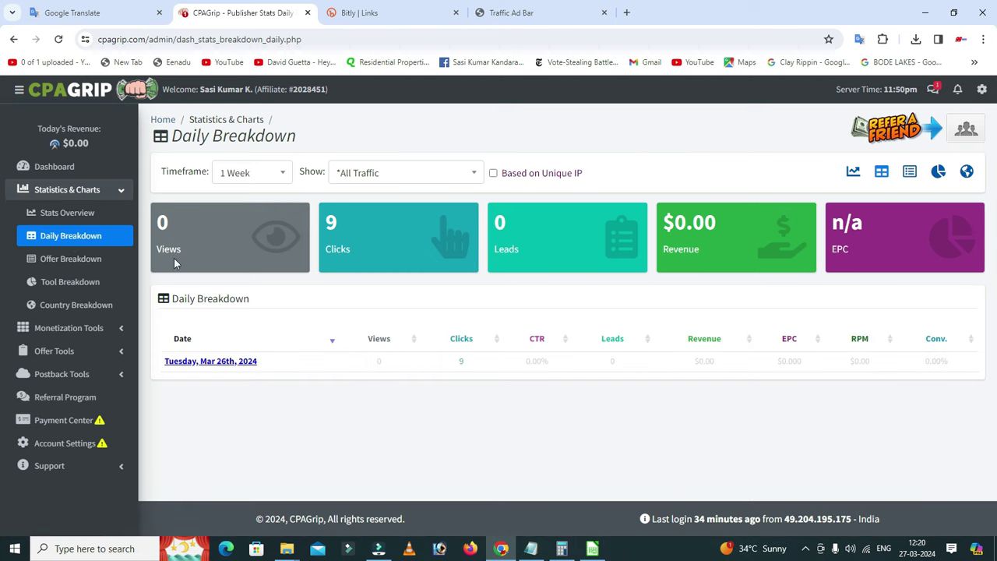
pyautogui.click(82, 262)
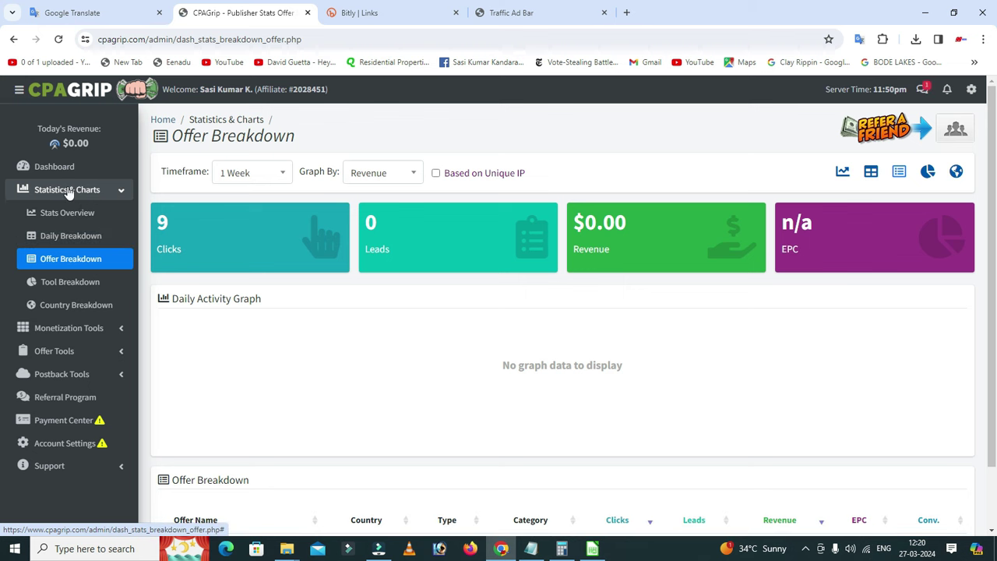
pyautogui.click(69, 192)
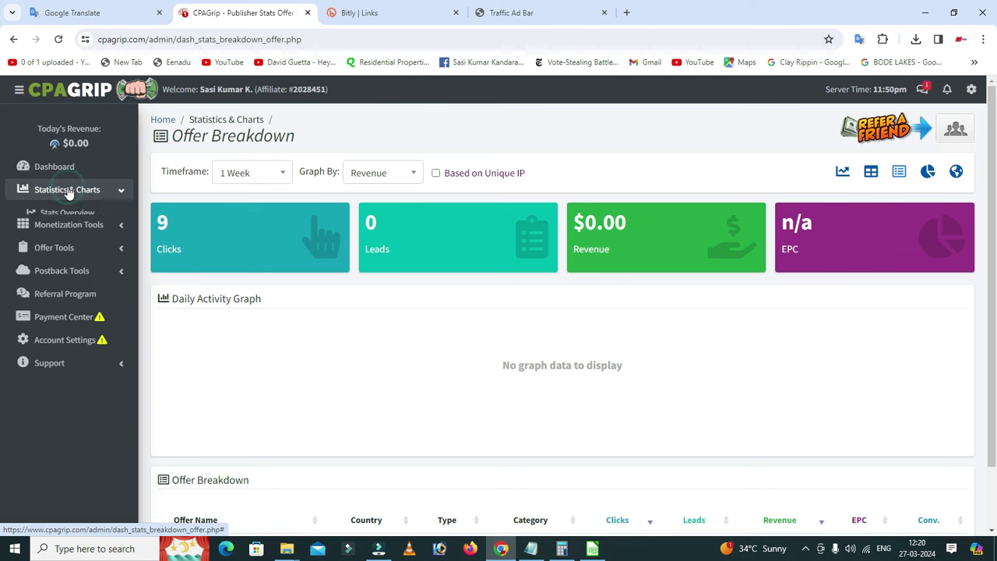
pyautogui.click(68, 192)
pyautogui.click(72, 215)
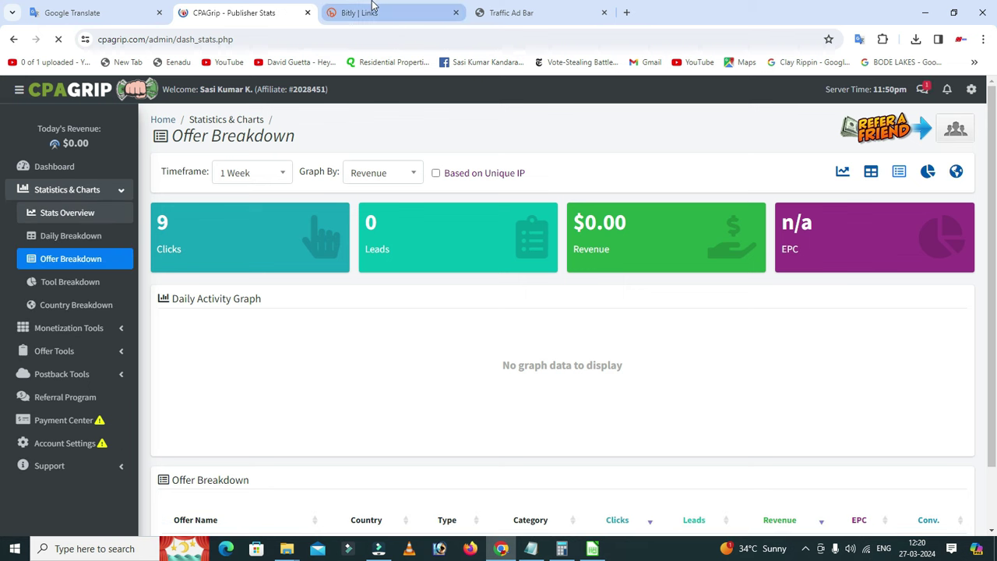
# - Check the submitted websites in Traffic Ad Bar, and return to CPAGrip to view its Dashboard
pyautogui.click(550, 12)
pyautogui.scroll(1, 356, 156)
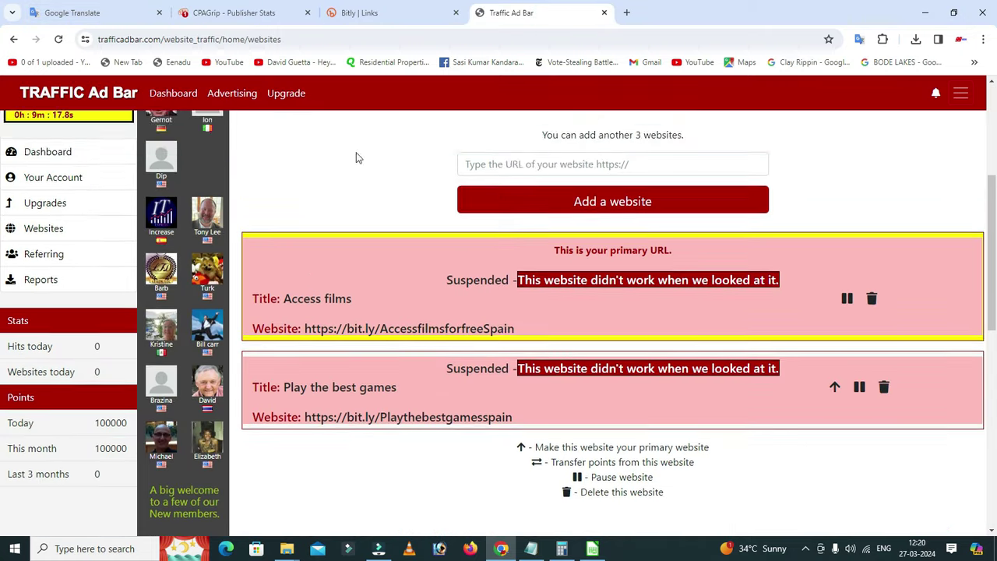
pyautogui.click(374, 11)
pyautogui.click(223, 12)
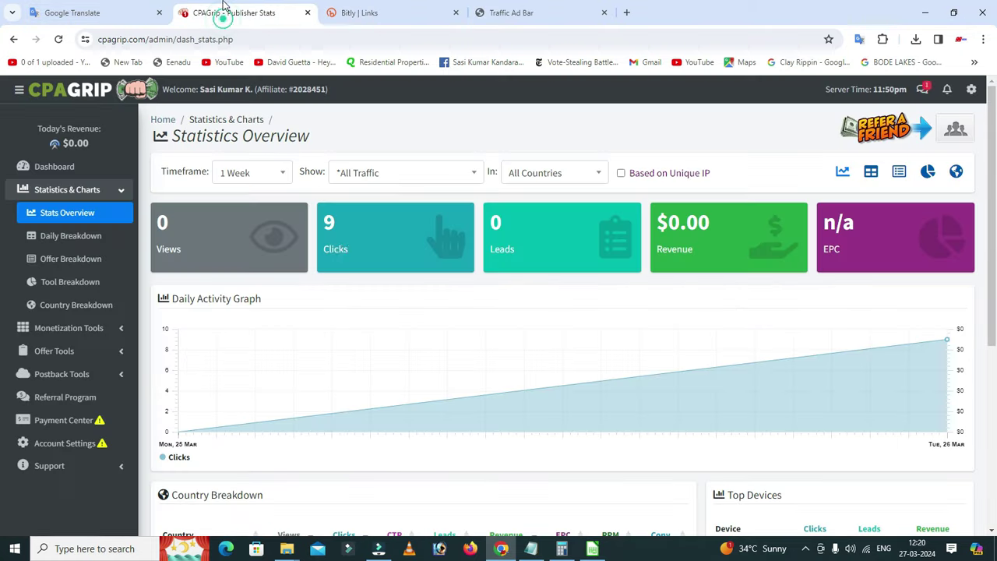
pyautogui.click(49, 166)
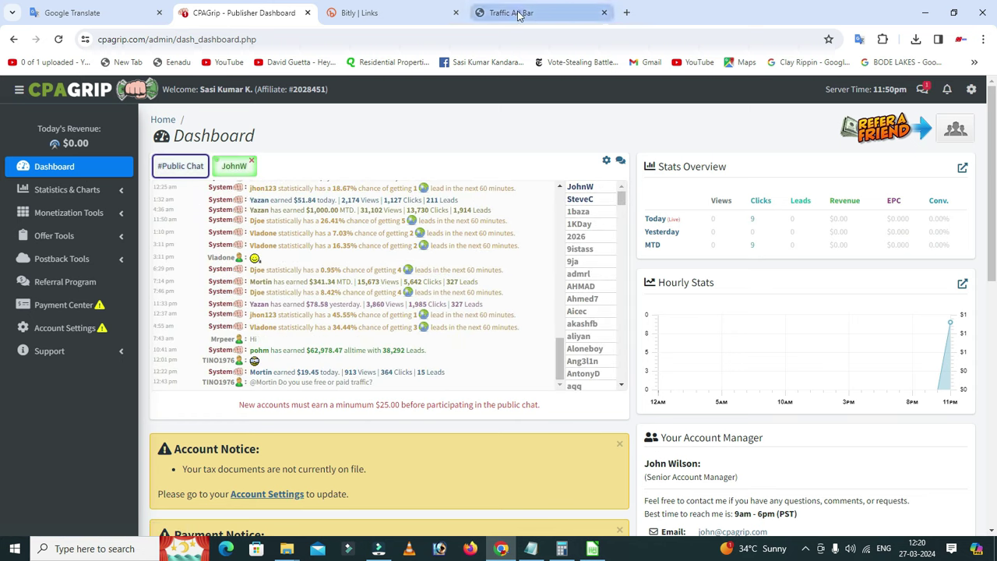
# - Switch to Traffic Ad Bar and look over the Your Advertising page and its two submitted websites
pyautogui.click(569, 7)
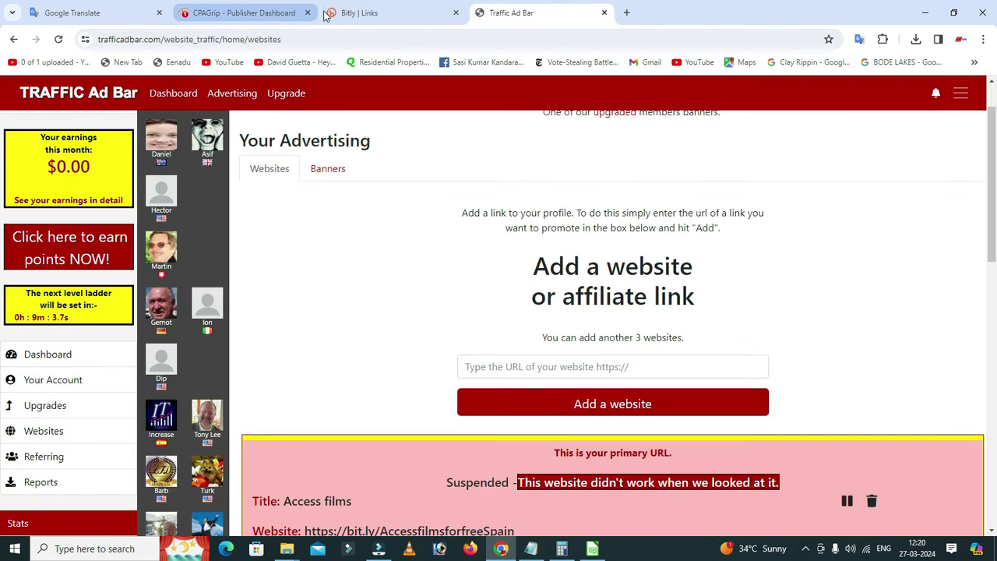
pyautogui.scroll(1, 112, 206)
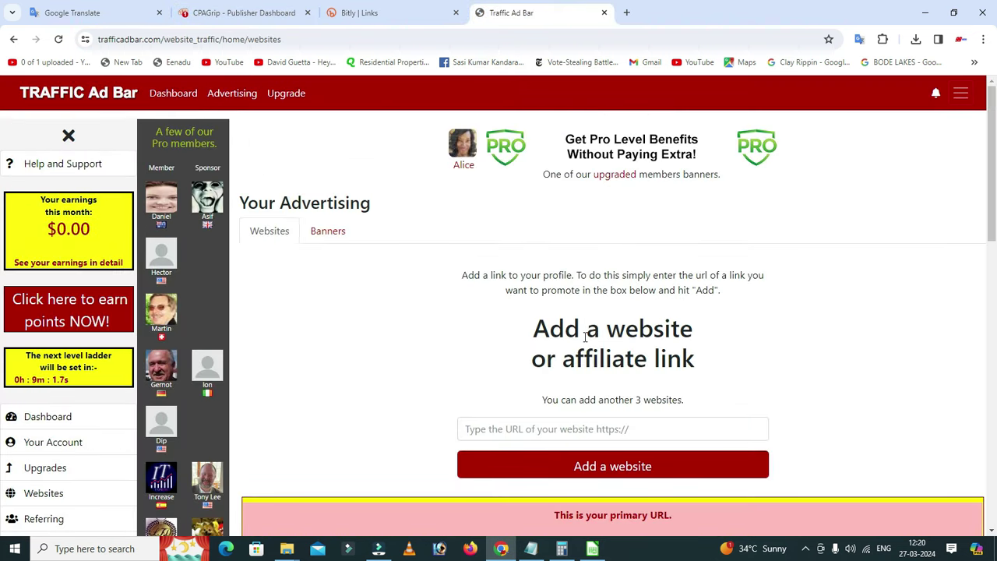
pyautogui.scroll(-3, 561, 440)
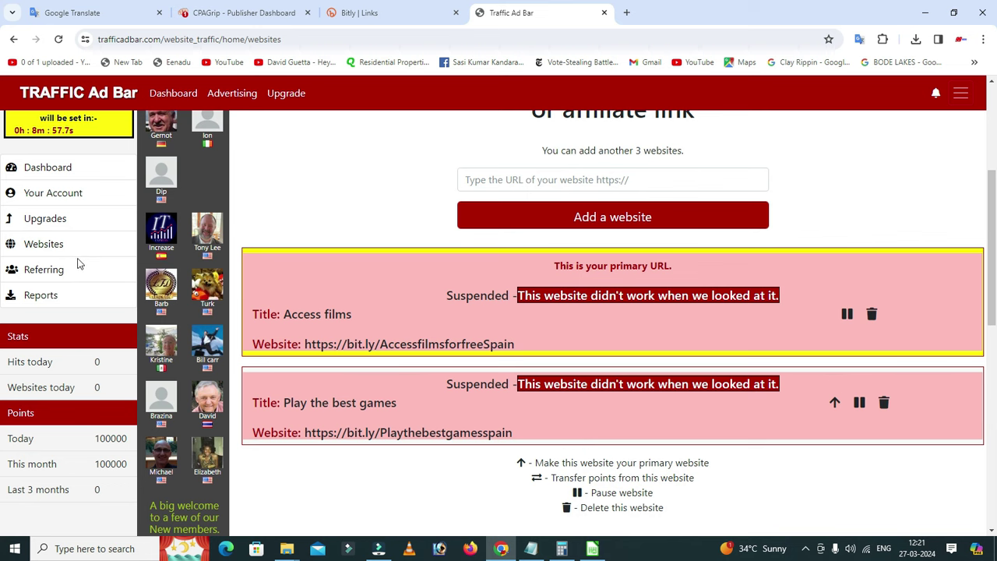
pyautogui.scroll(1, 77, 265)
# - Switch back to CPAGrip and open the Stats Overview to check the views, clicks, leads and revenue figures
pyautogui.click(204, 12)
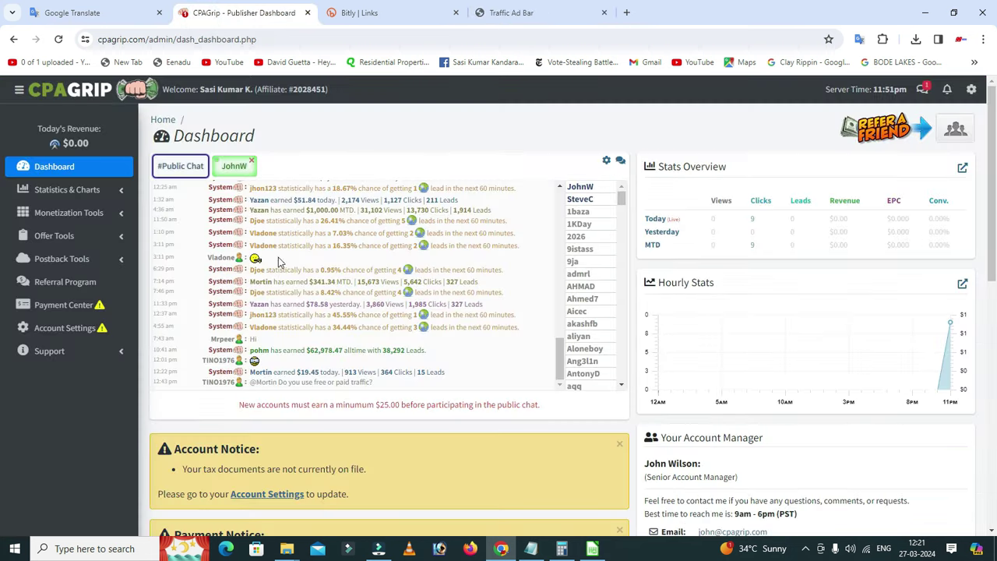
pyautogui.click(78, 190)
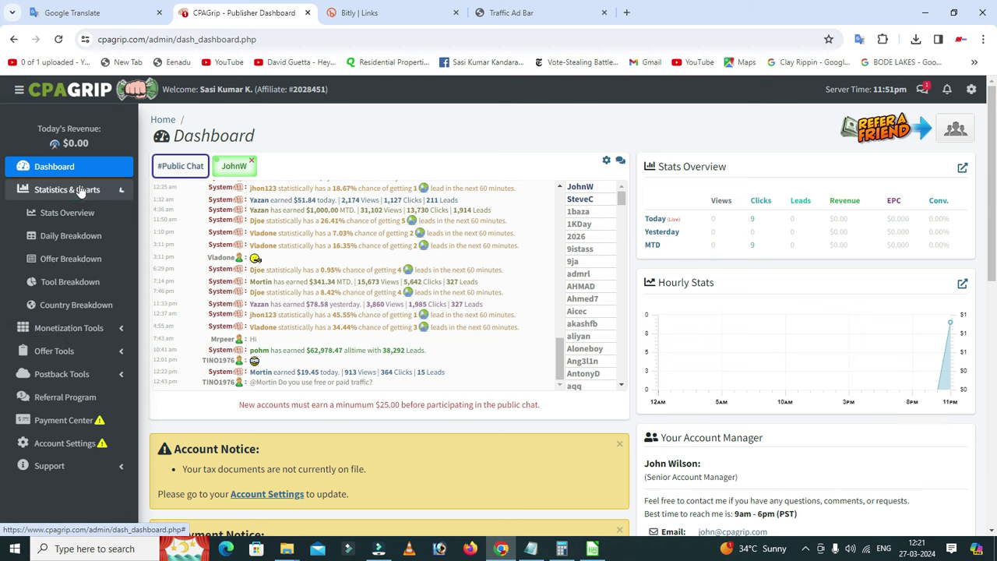
pyautogui.click(85, 218)
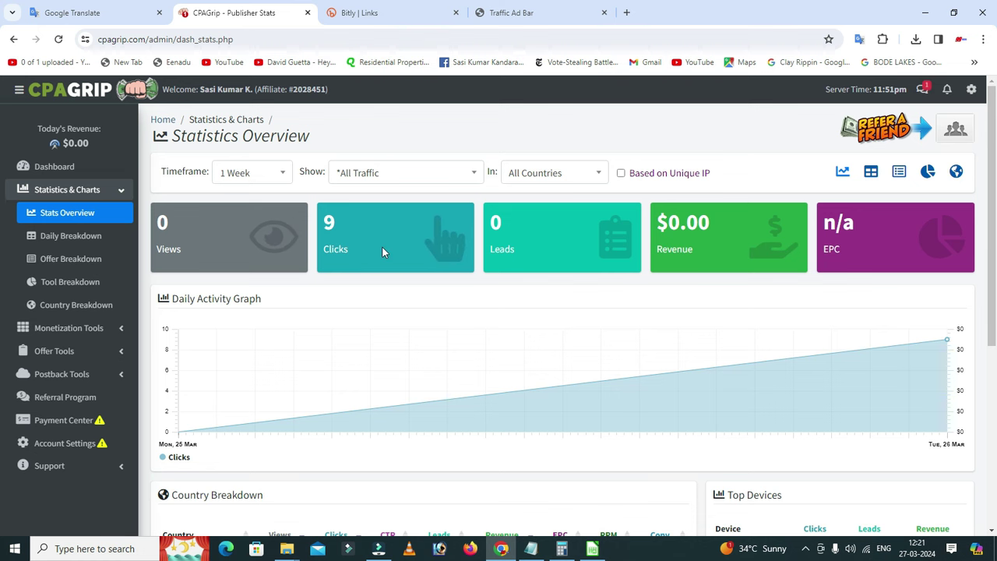
pyautogui.scroll(-1, 362, 243)
pyautogui.scroll(1, 406, 202)
# - Look over the traffic, timeframe and country filters, and examine the country, device and domain breakdowns
pyautogui.click(430, 177)
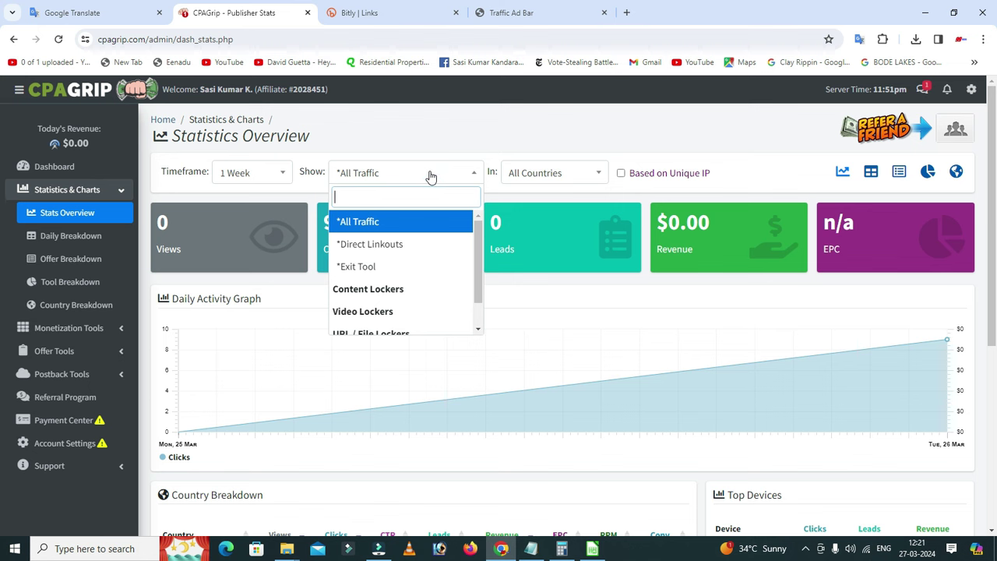
pyautogui.click(431, 176)
pyautogui.click(289, 173)
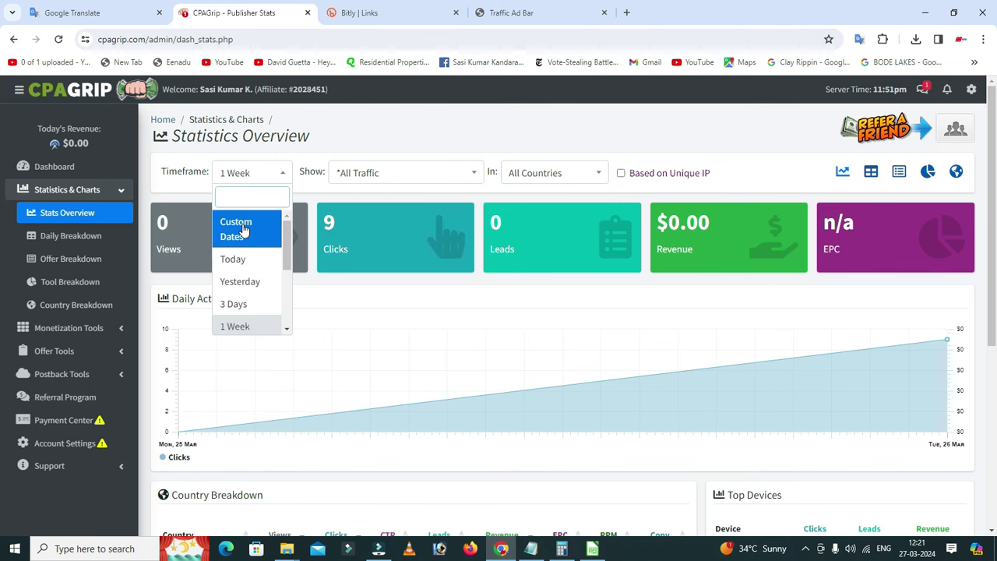
pyautogui.click(589, 173)
pyautogui.click(586, 173)
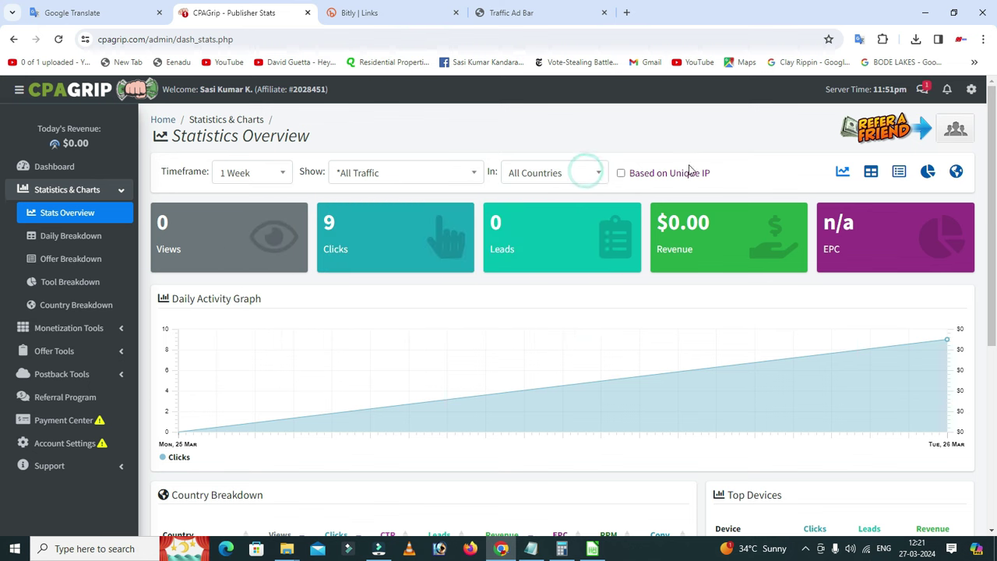
pyautogui.scroll(-3, 553, 257)
pyautogui.scroll(-1, 623, 393)
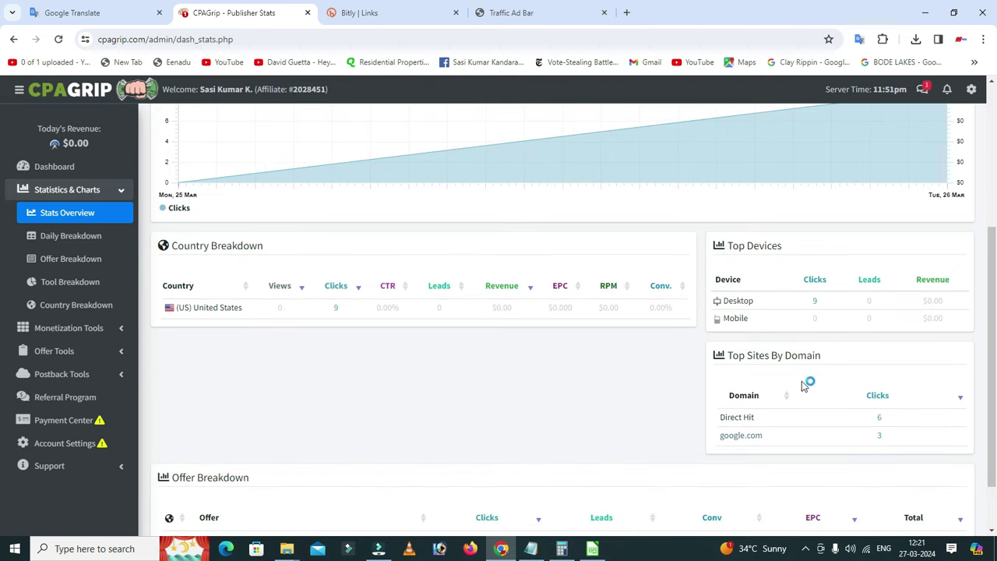
pyautogui.scroll(3, 325, 321)
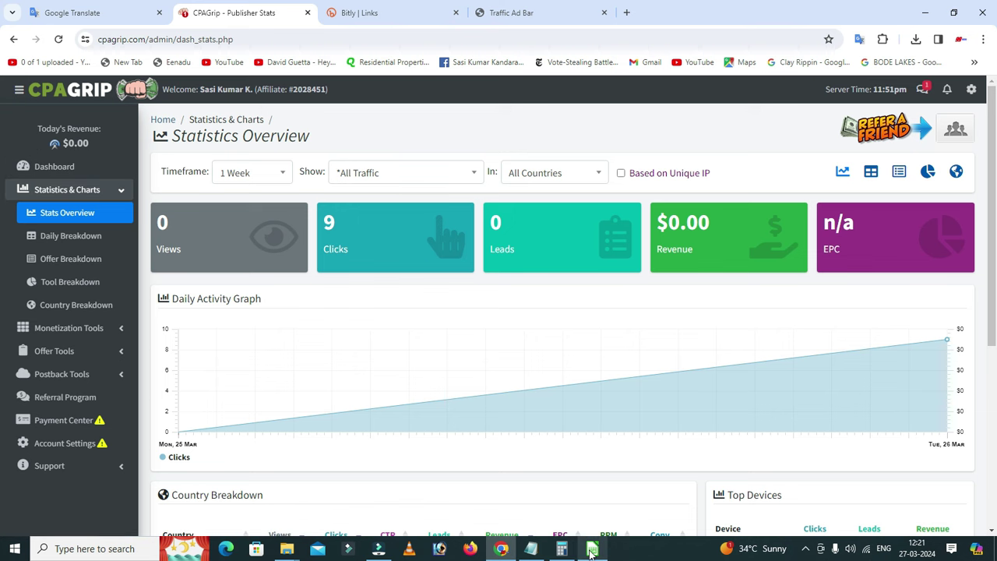
# - Switch to LibreOffice Calc and enter 10000 in cell F13
pyautogui.click(557, 498)
pyautogui.click(297, 249)
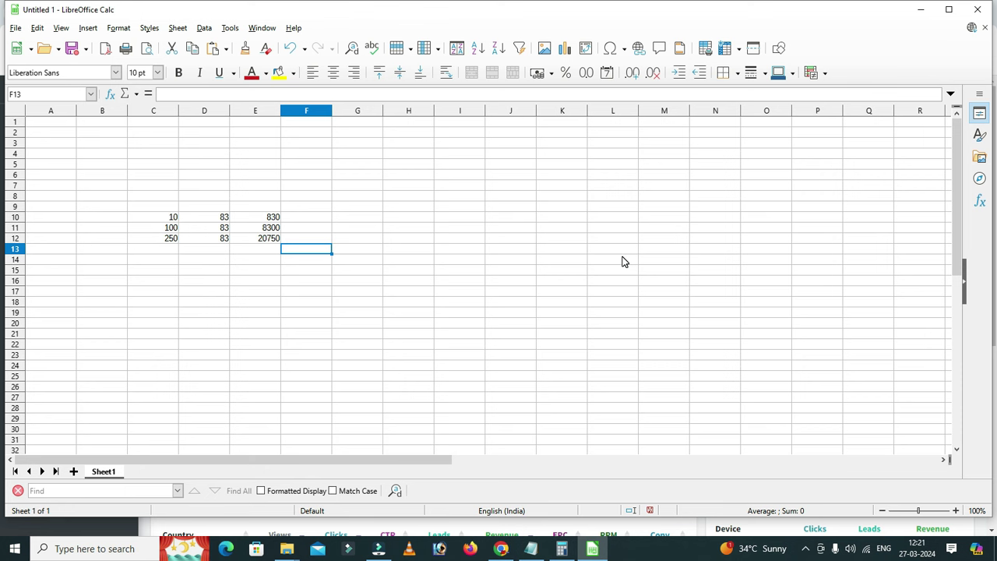
pyautogui.write('10000')
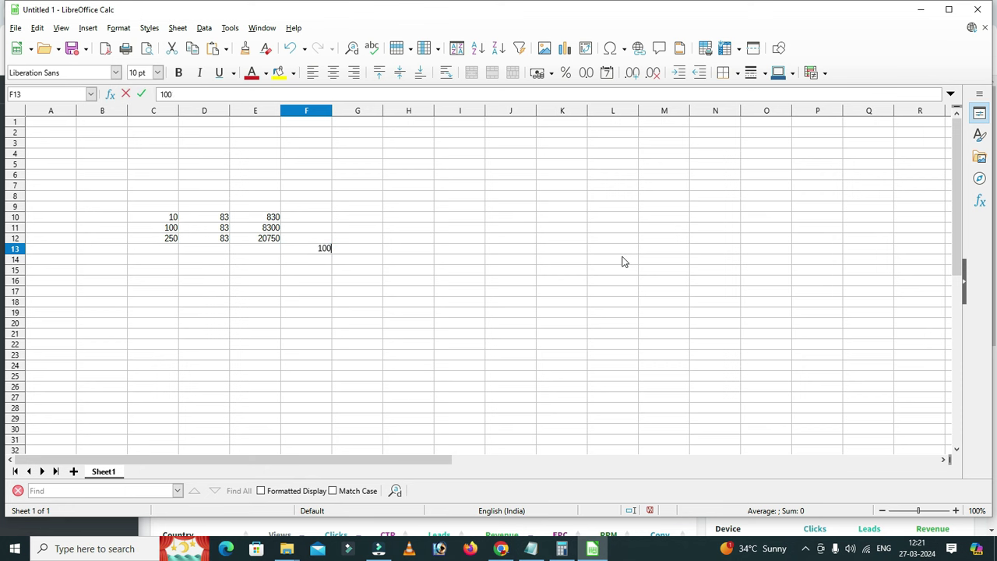
pyautogui.press('Left')
# - Clear the old calculation rows in cells C10:E12
pyautogui.press('Left')
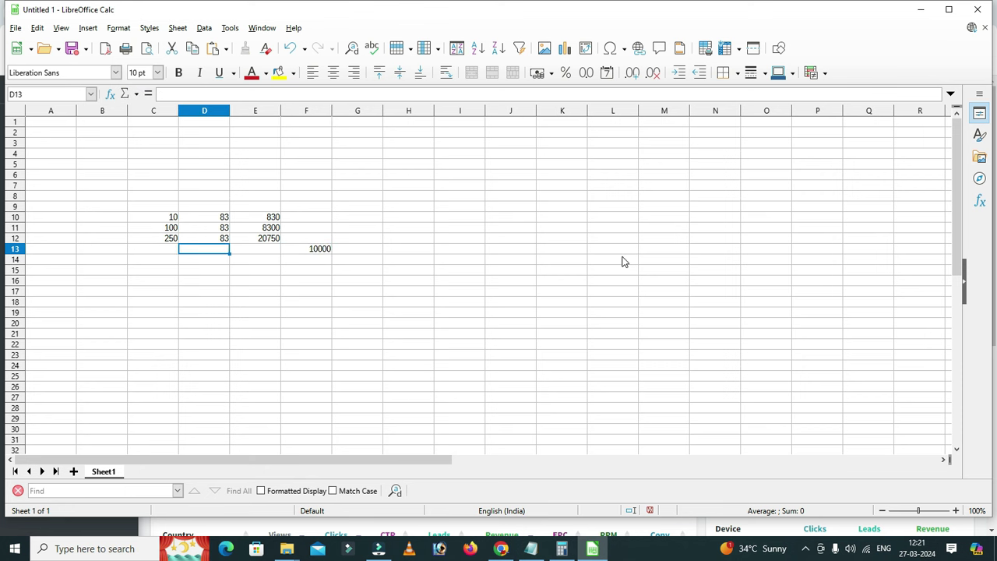
pyautogui.press('Up')
pyautogui.press('Right')
pyautogui.hotkey('shift', 'Left')
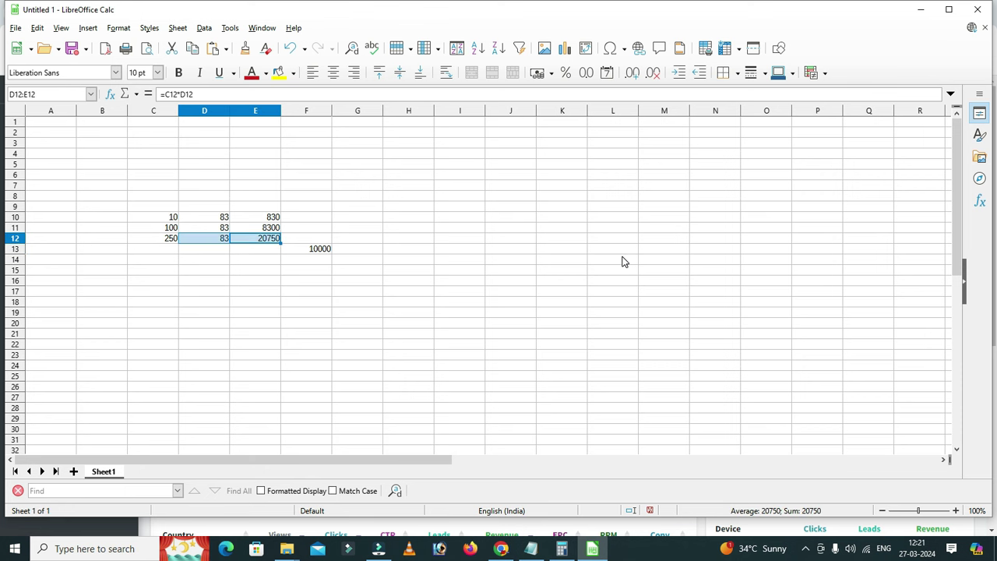
pyautogui.hotkey('shift', 'Left')
pyautogui.hotkey('shift', 'Up')
pyautogui.hotkey('shift', 'Up')
pyautogui.press('Right')
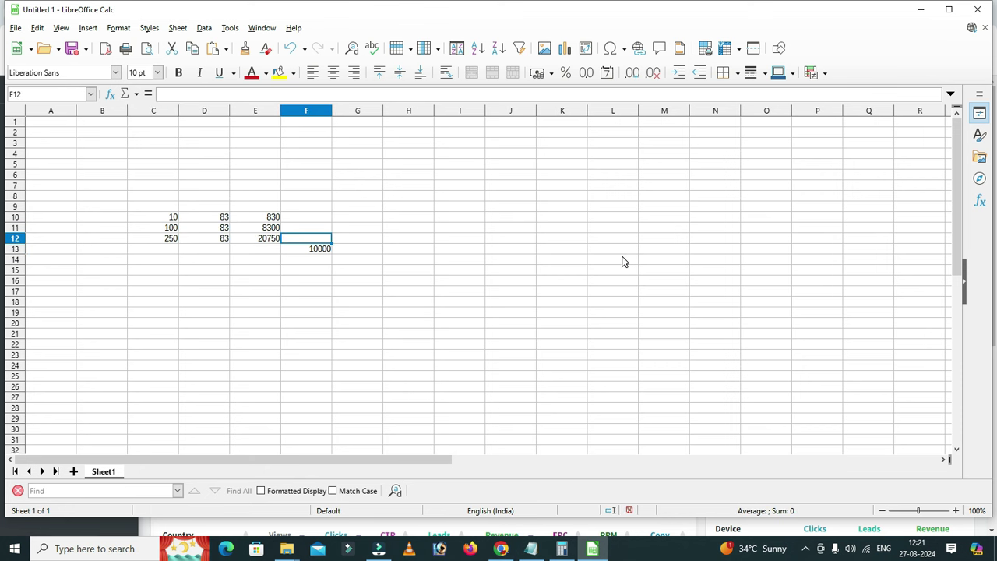
pyautogui.press('Left')
pyautogui.hotkey('shift', 'Left')
pyautogui.hotkey('shift', 'Left')
pyautogui.hotkey('shift', 'Up')
pyautogui.hotkey('shift', 'Up')
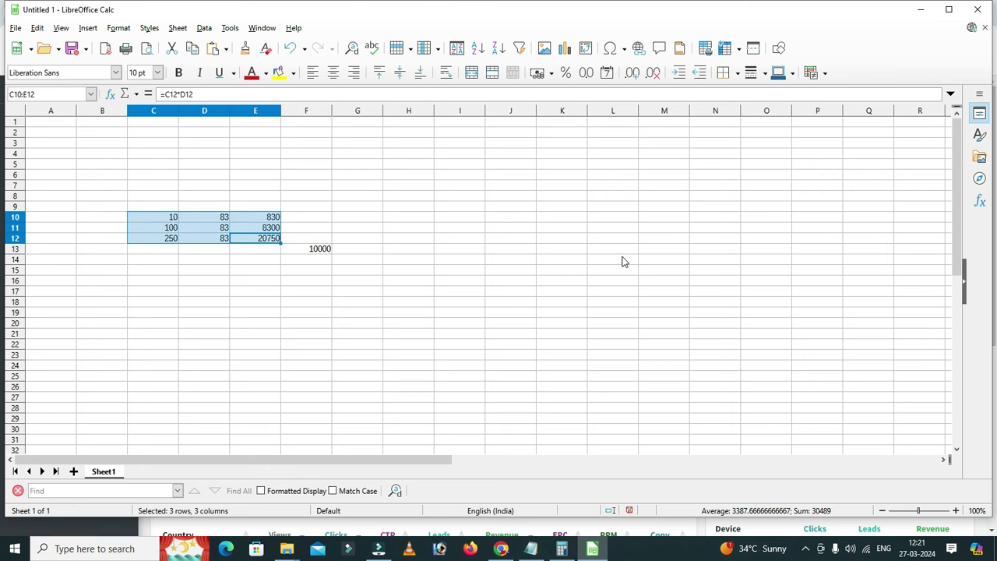
pyautogui.press('Delete')
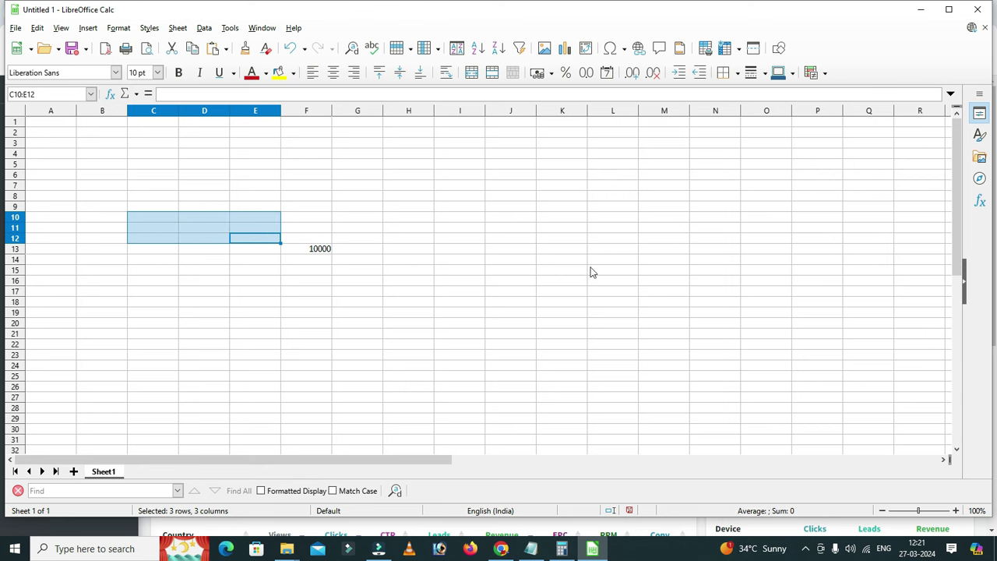
# - Calculate 10 percent of 10000 in cell G13 with the formula =10000*10/100
pyautogui.click(326, 249)
pyautogui.click(359, 248)
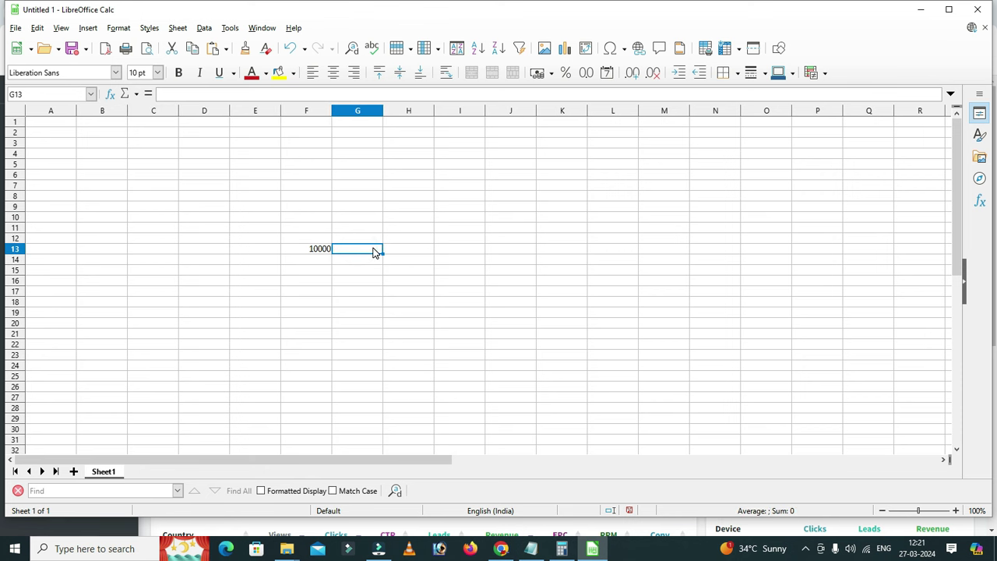
pyautogui.write('=10000*1')
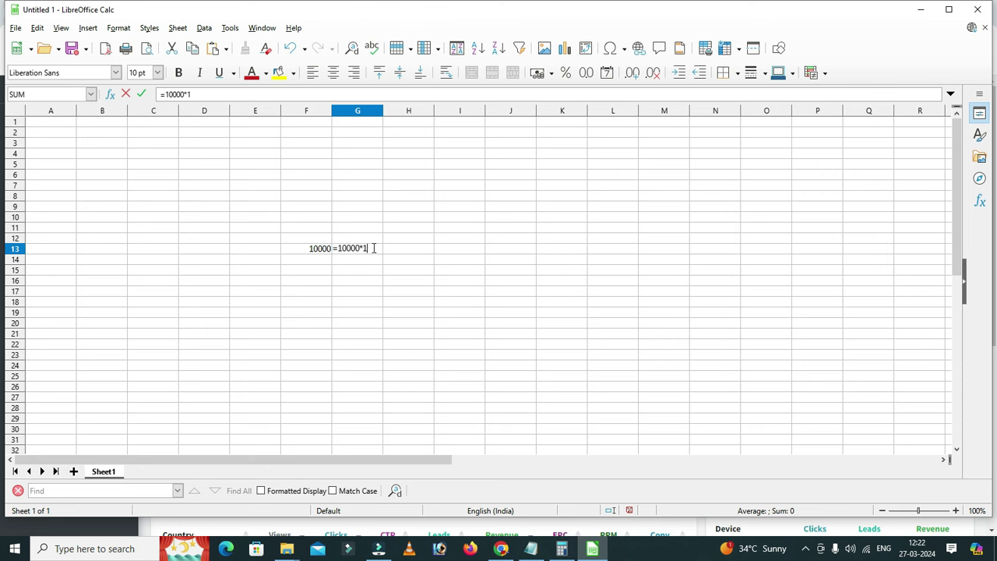
pyautogui.write('0/100')
pyautogui.press('Return')
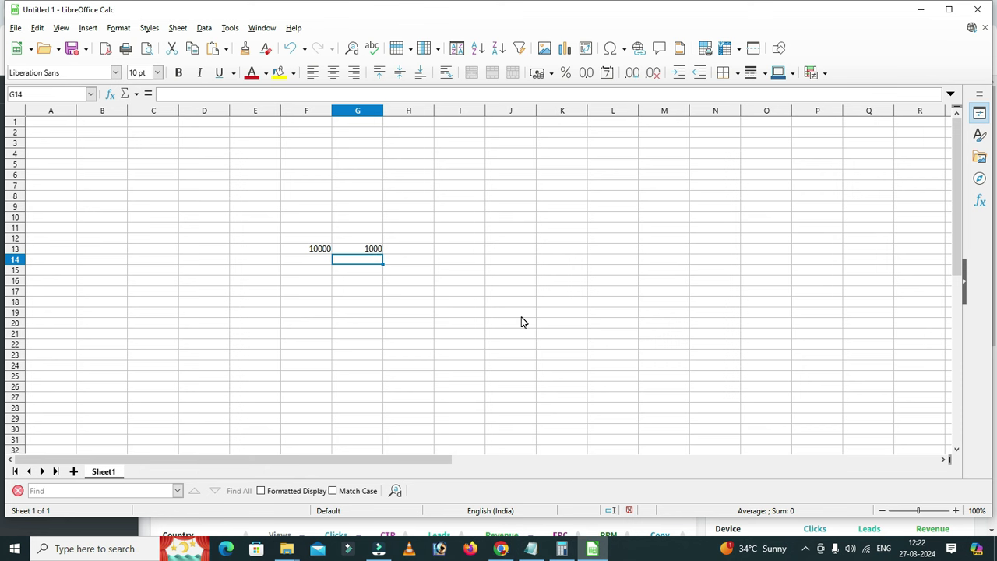
pyautogui.write('200')
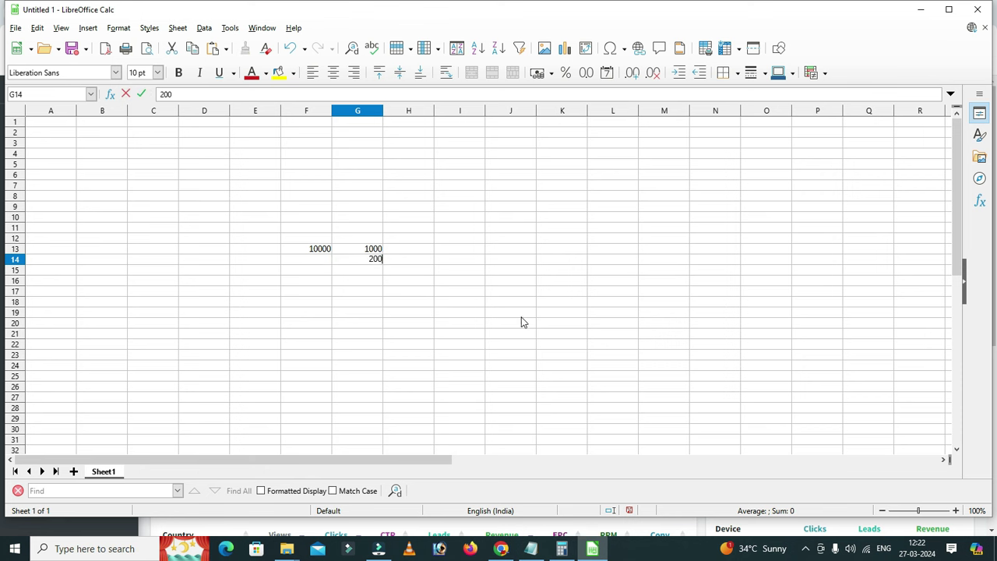
pyautogui.press('Tab')
pyautogui.press('Left')
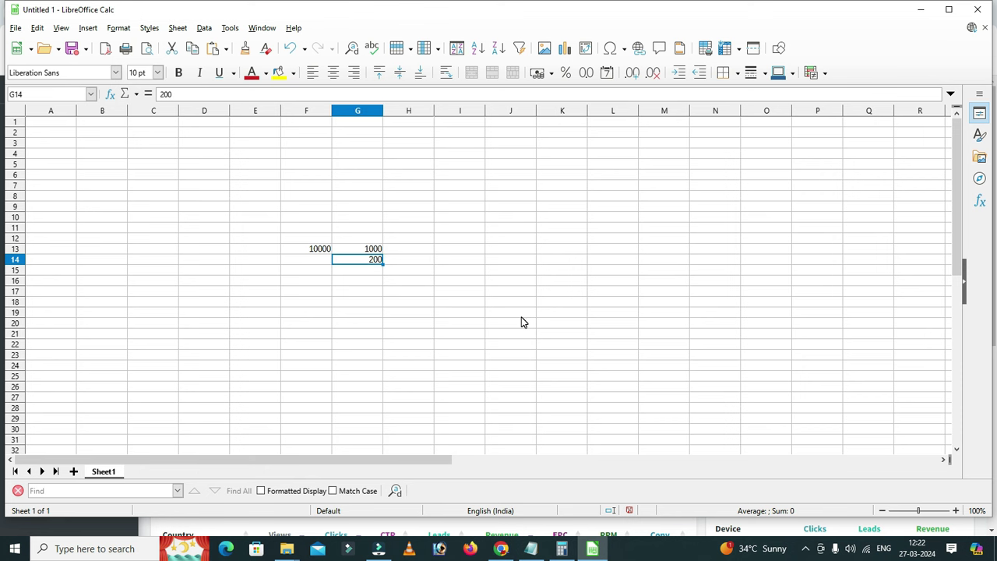
# - Enter 100 in cell G14 and 19 in cell H14
pyautogui.write('10')
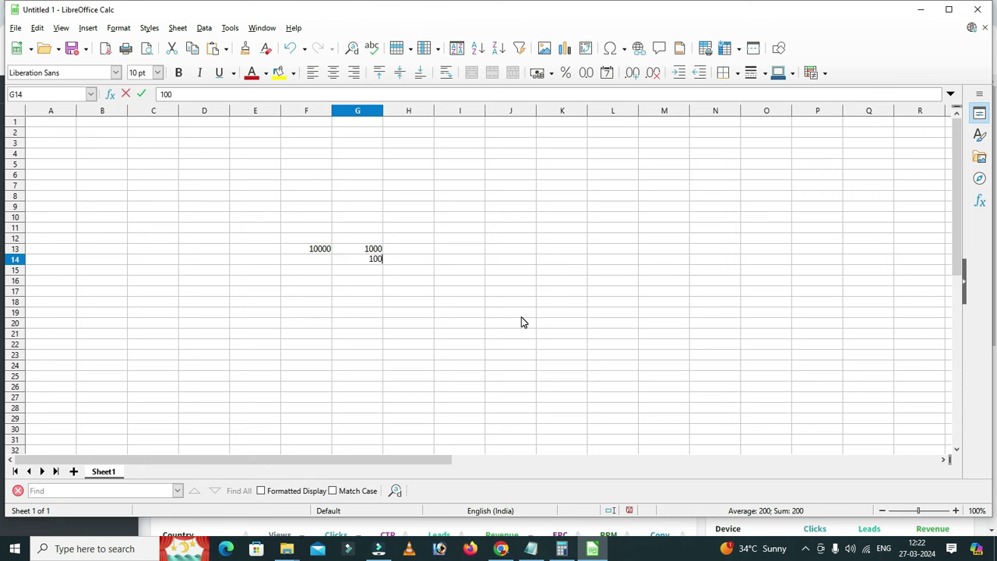
pyautogui.press('Tab')
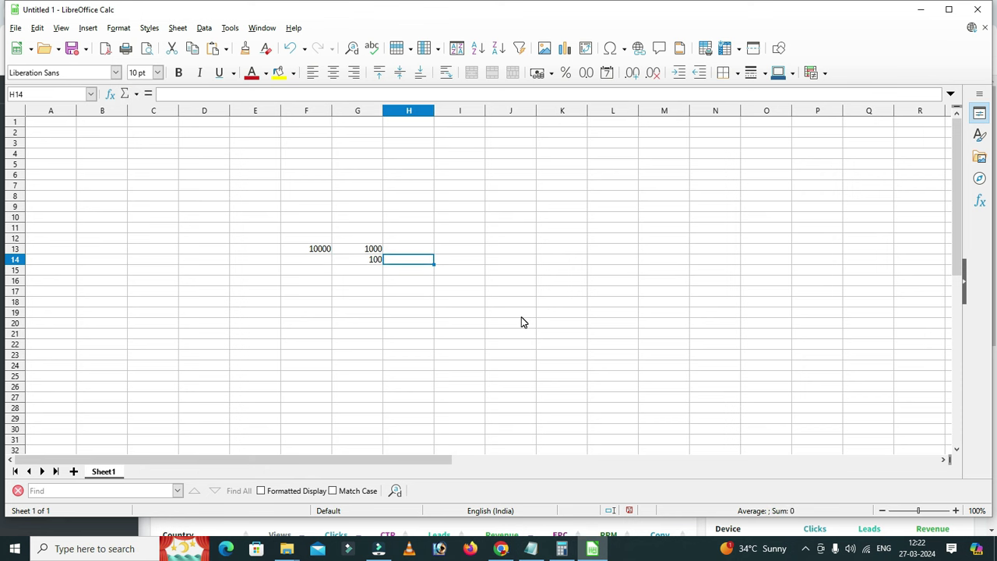
pyautogui.write('19')
pyautogui.press('Tab')
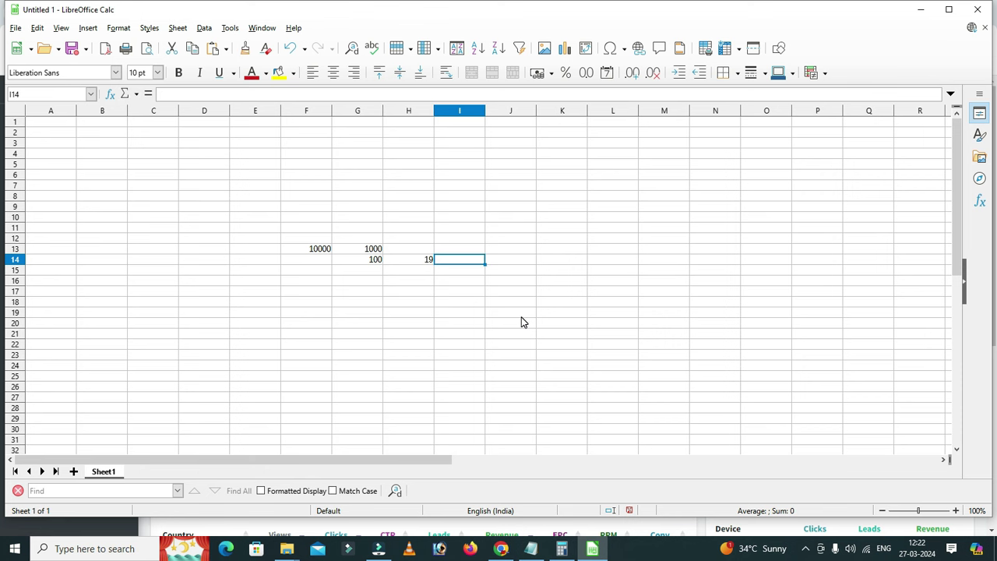
# - Multiply the two row 14 values in cell I14 with the formula =G14*H14
pyautogui.write('=')
pyautogui.press('Left')
pyautogui.press('Left')
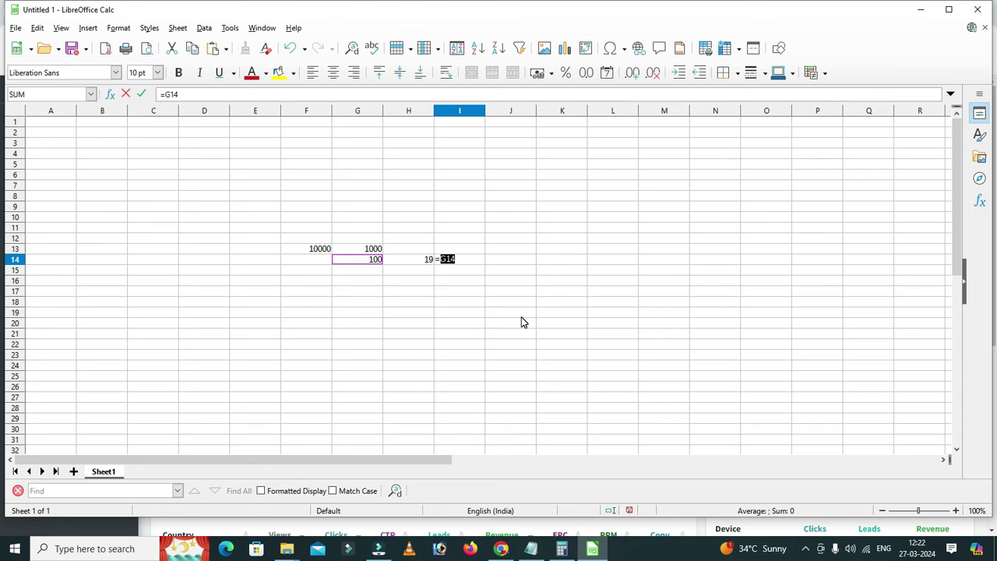
pyautogui.write('*')
pyautogui.press('Left')
pyautogui.press('Left')
pyautogui.press('Left')
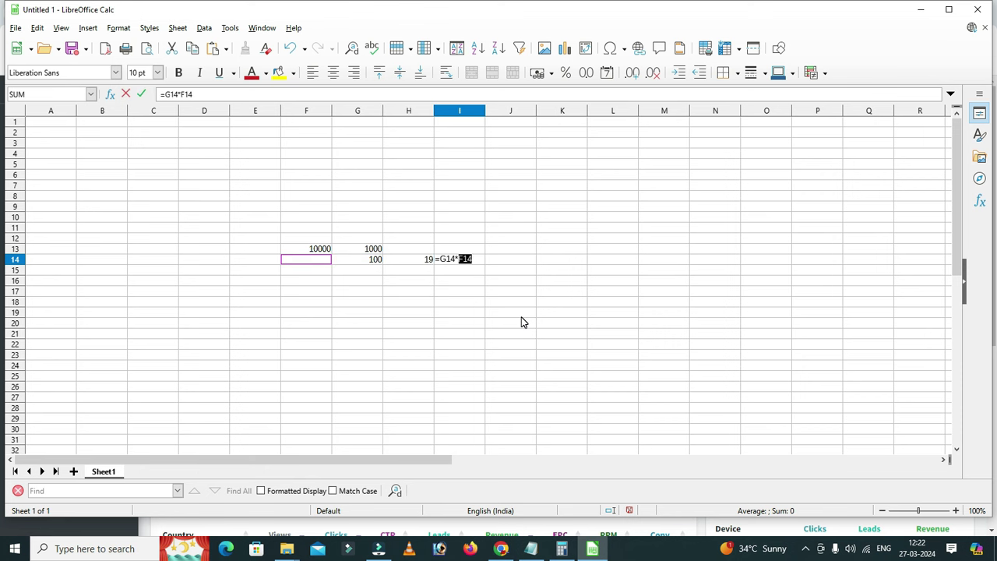
pyautogui.press('Right')
pyautogui.press('Right')
pyautogui.press('Return')
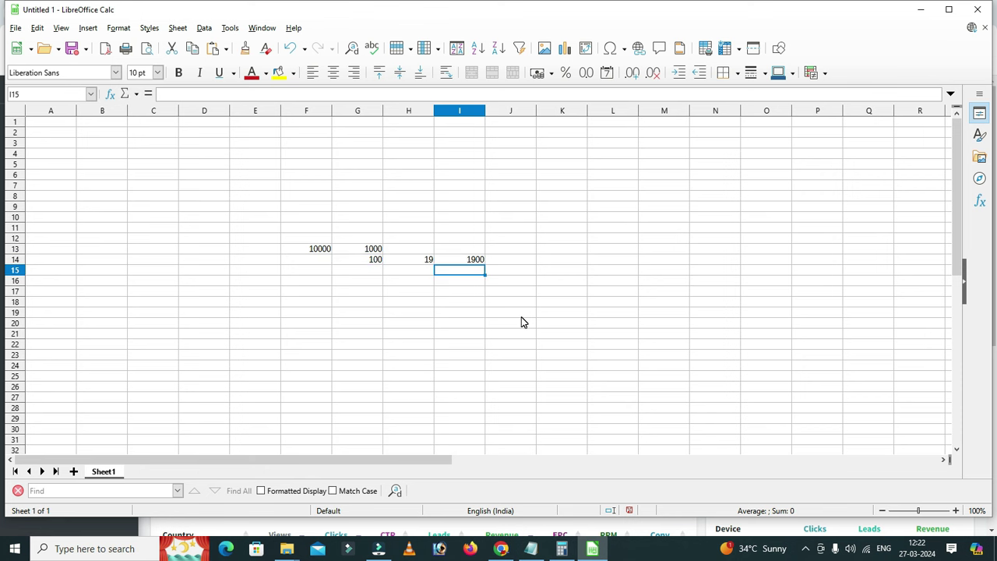
# - Convert the 1900 earnings to rupees in cell H17 with the formula =1900*83
pyautogui.press('Down')
pyautogui.press('Left')
pyautogui.press('Down')
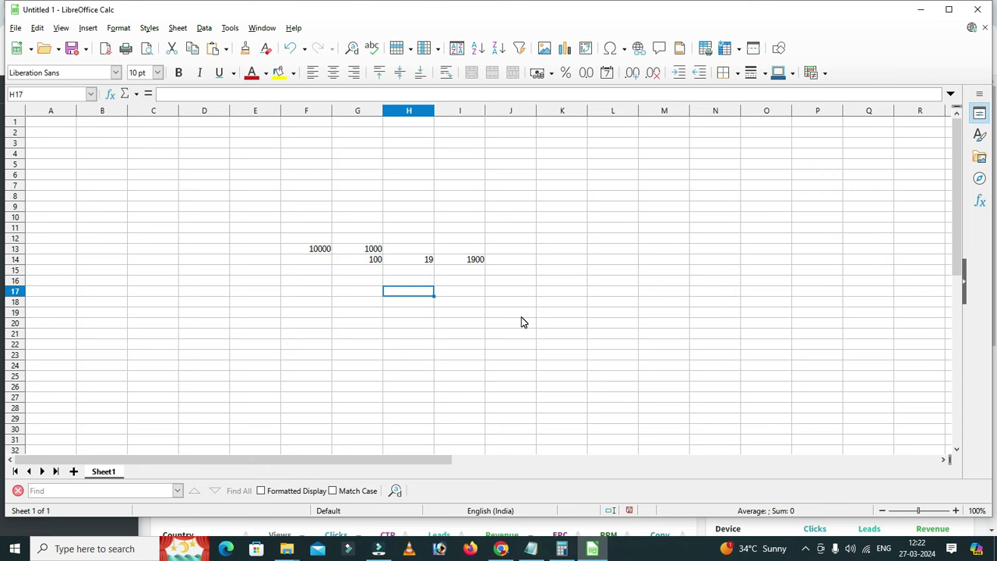
pyautogui.write('=1900')
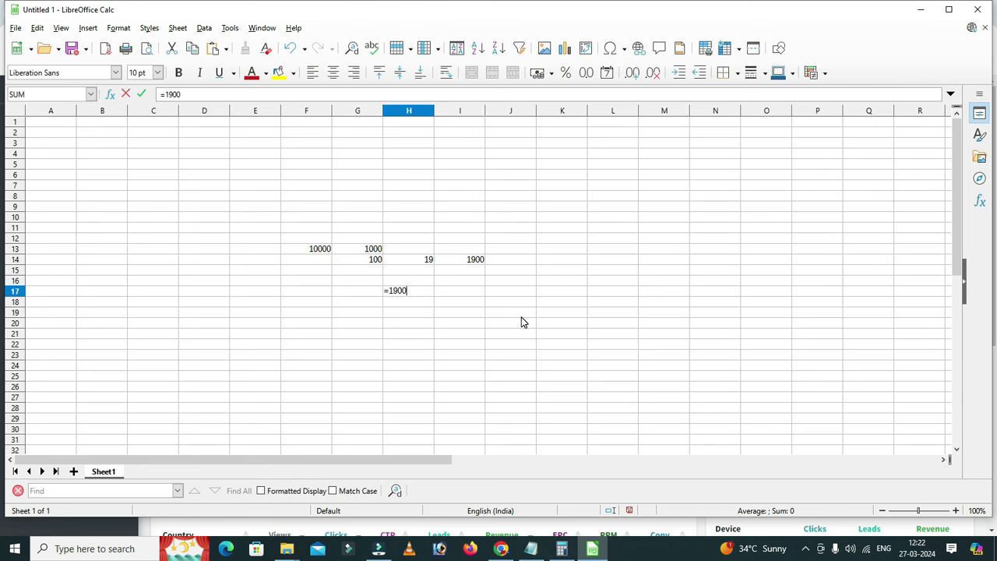
pyautogui.write('*83')
pyautogui.press('Return')
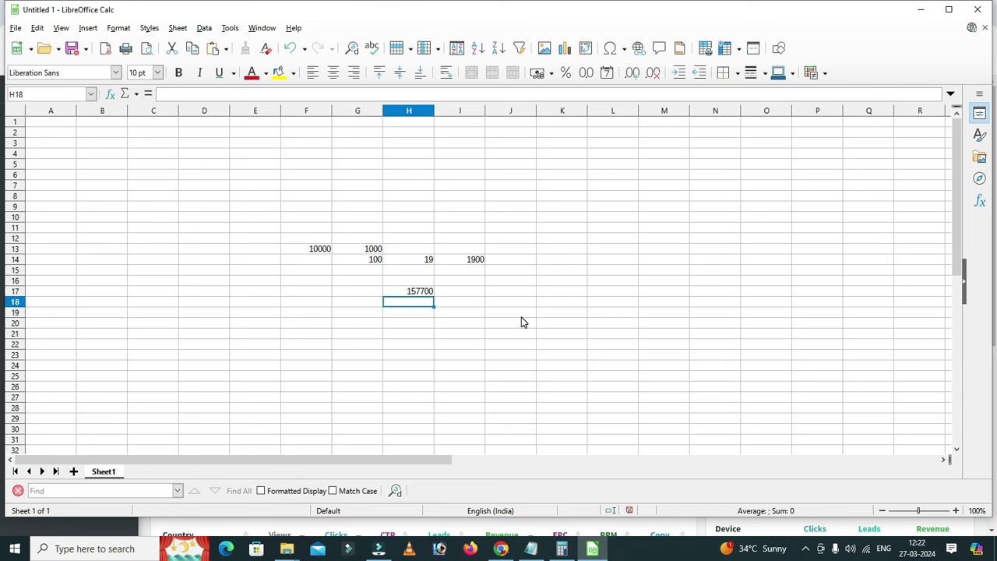
pyautogui.press('Up')
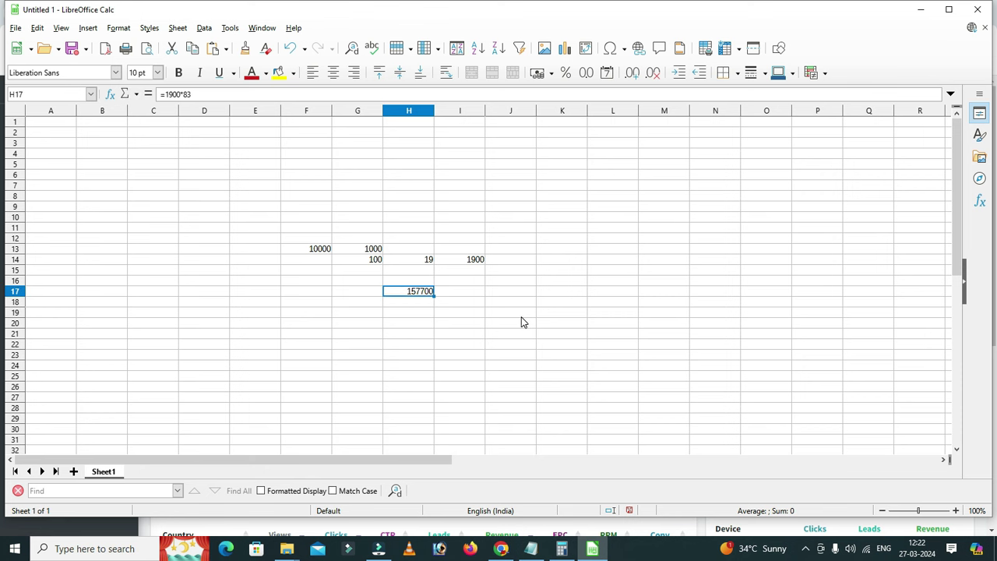
pyautogui.press('Right')
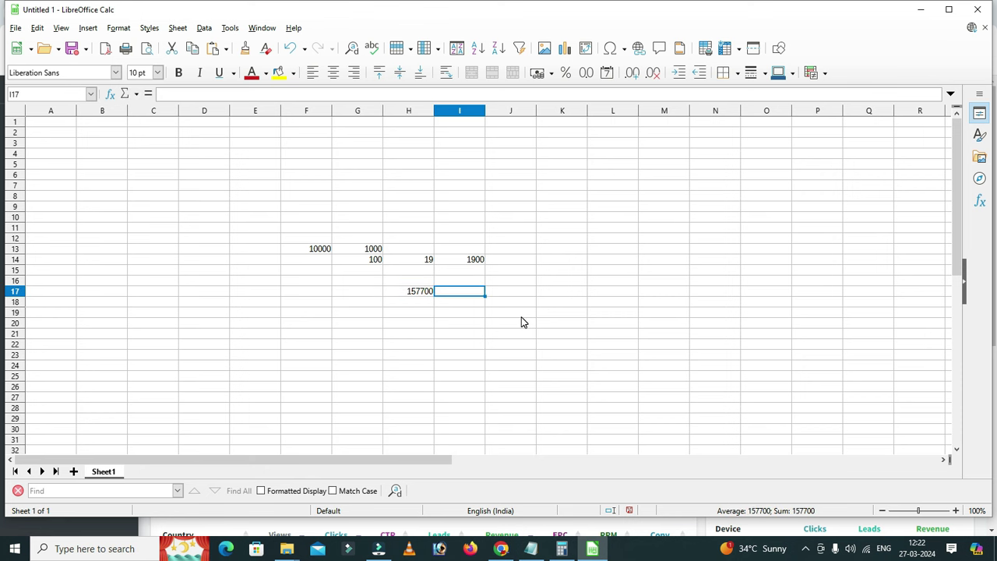
pyautogui.press('Left')
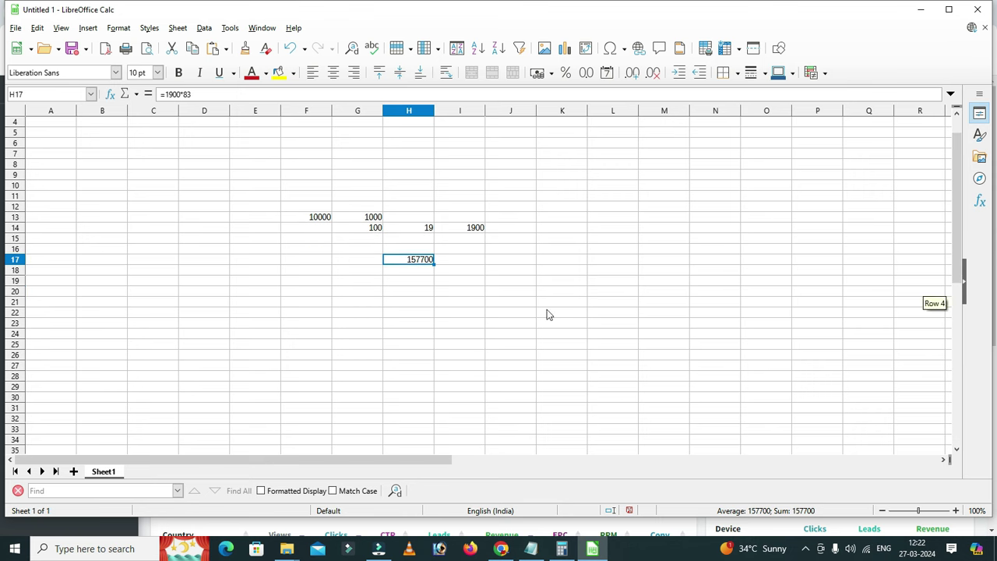
# - Switch back to CPAGrip, open the Referral Program page and highlight the whole referral link
pyautogui.click(501, 548)
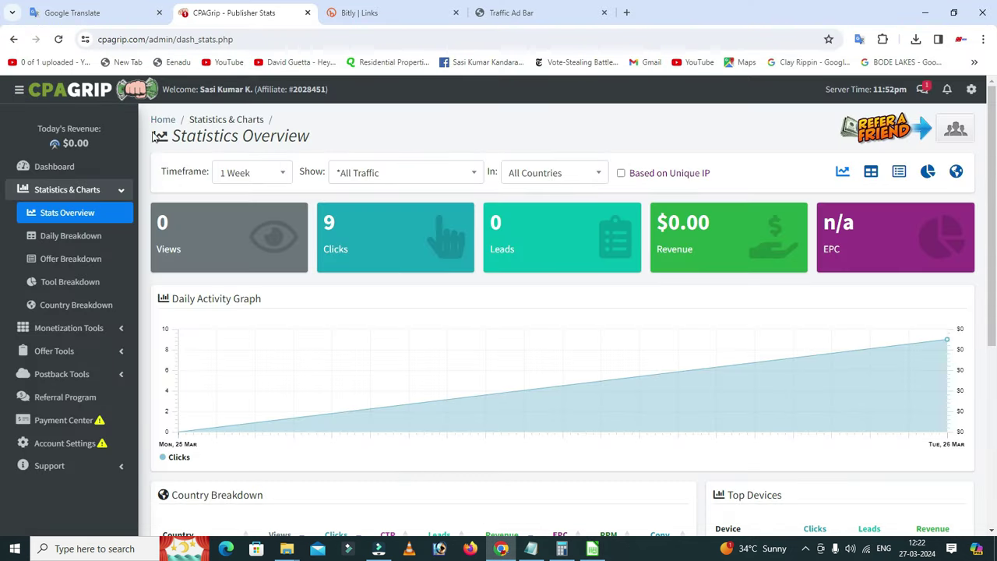
pyautogui.click(57, 41)
pyautogui.click(67, 404)
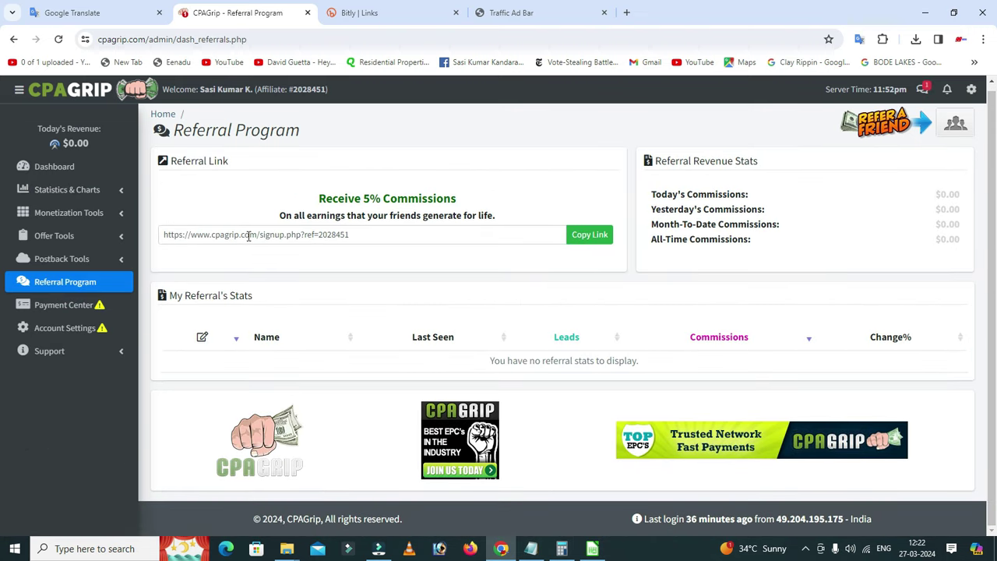
pyautogui.moveTo(374, 238); pyautogui.dragTo(162, 234)
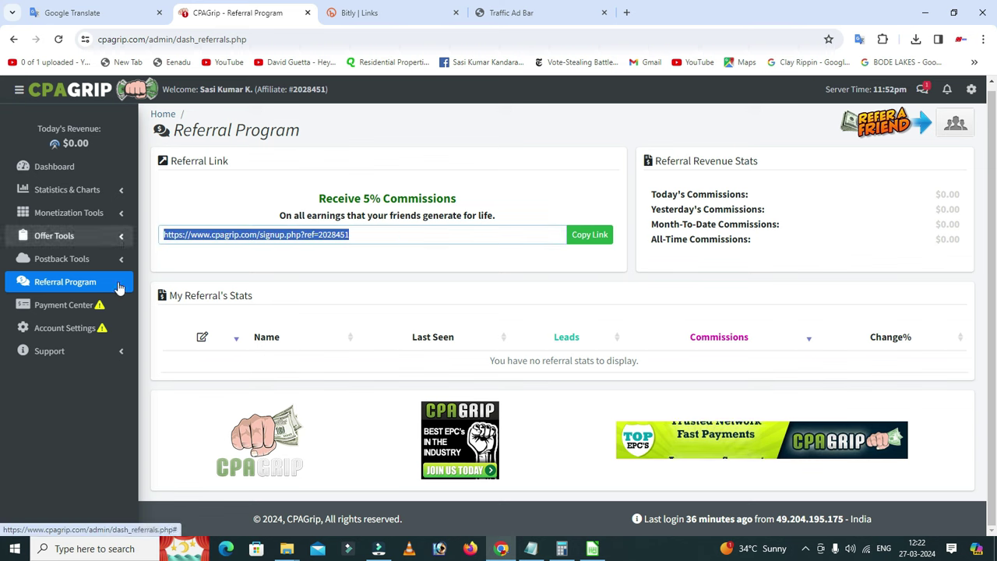
# - Open the Payment Center, check the minimum payment, and choose PayPal as the payment method with its email field ready for entry
pyautogui.click(62, 305)
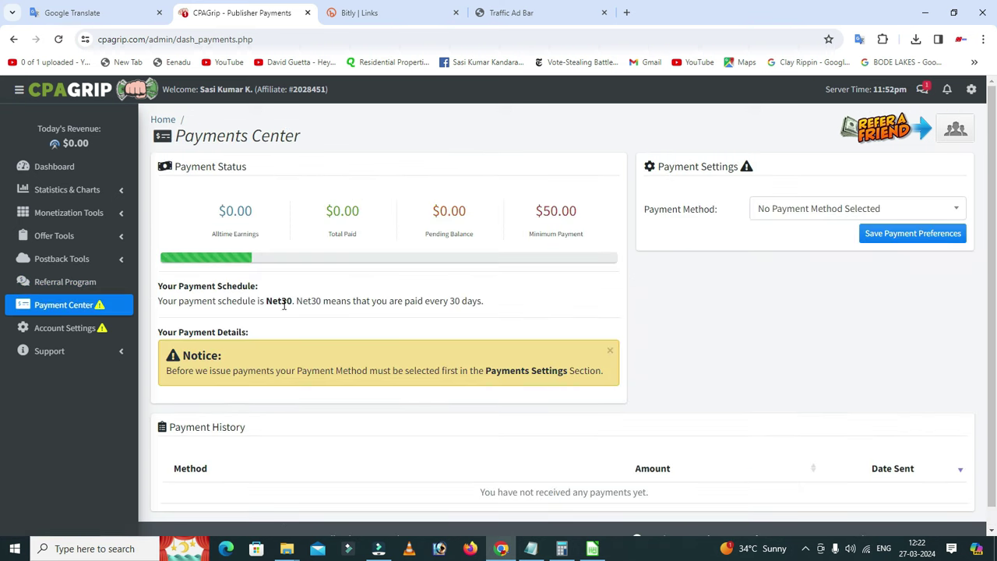
pyautogui.scroll(-1, 317, 267)
pyautogui.moveTo(565, 212)
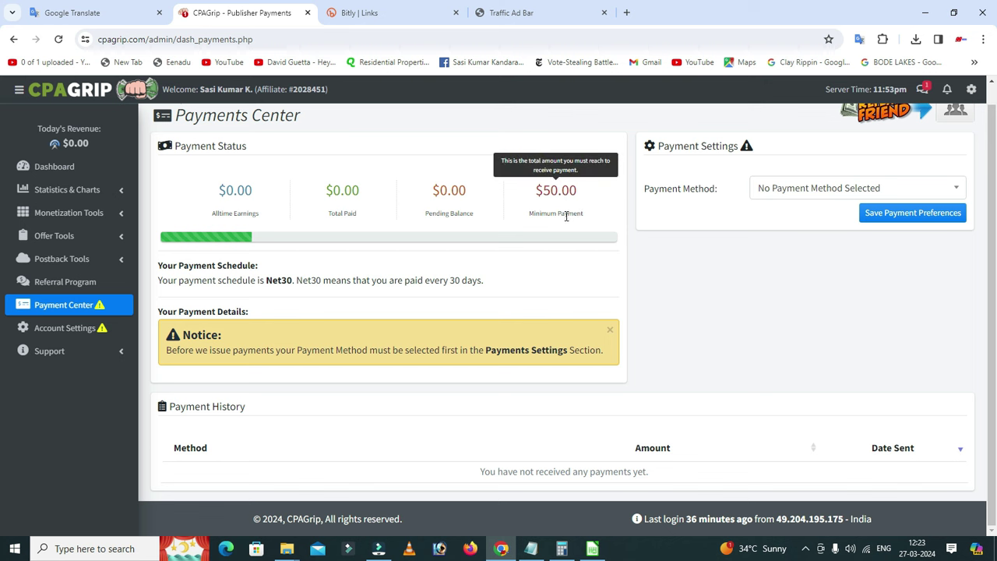
pyautogui.click(851, 189)
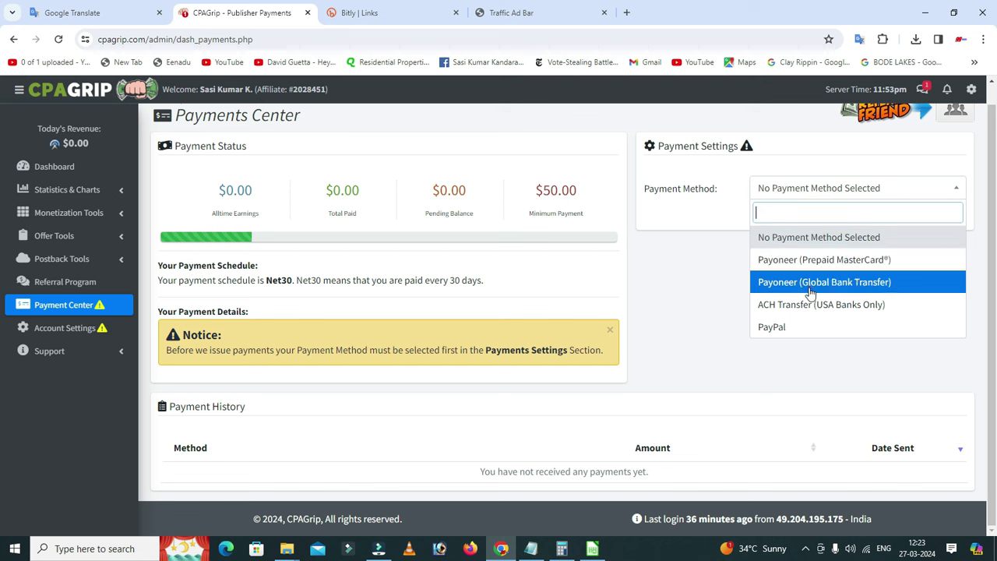
pyautogui.click(776, 331)
pyautogui.click(792, 212)
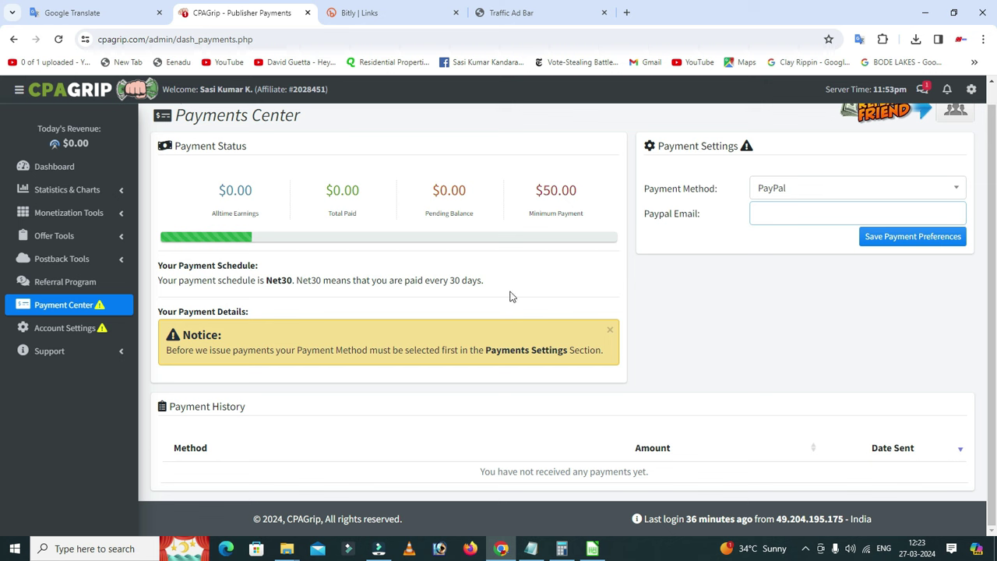
pyautogui.scroll(1, 527, 315)
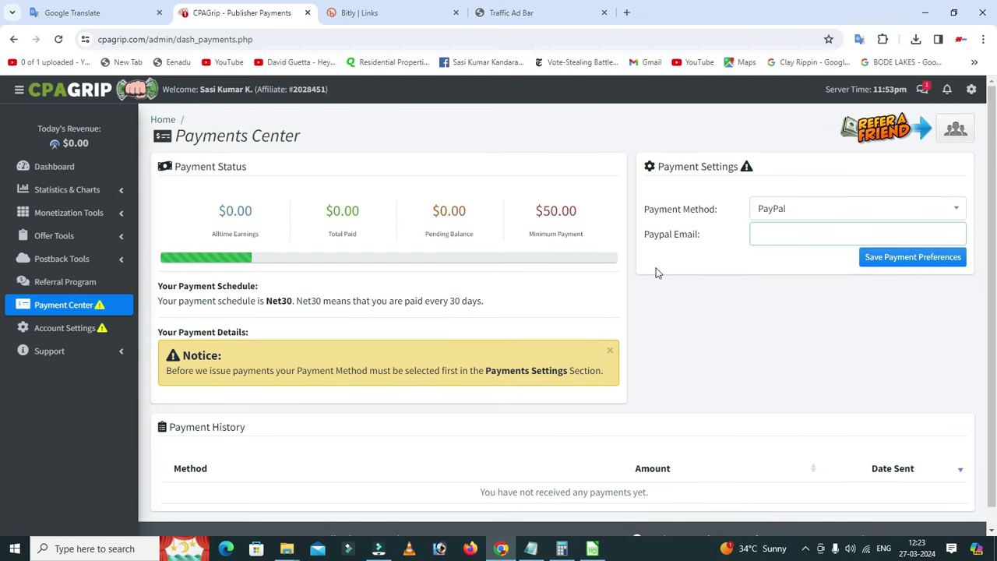
# - Preview the unread chat message, then open the Dashboard and examine the public chat's earnings posts, highlighting one member's all-time amount
pyautogui.click(923, 89)
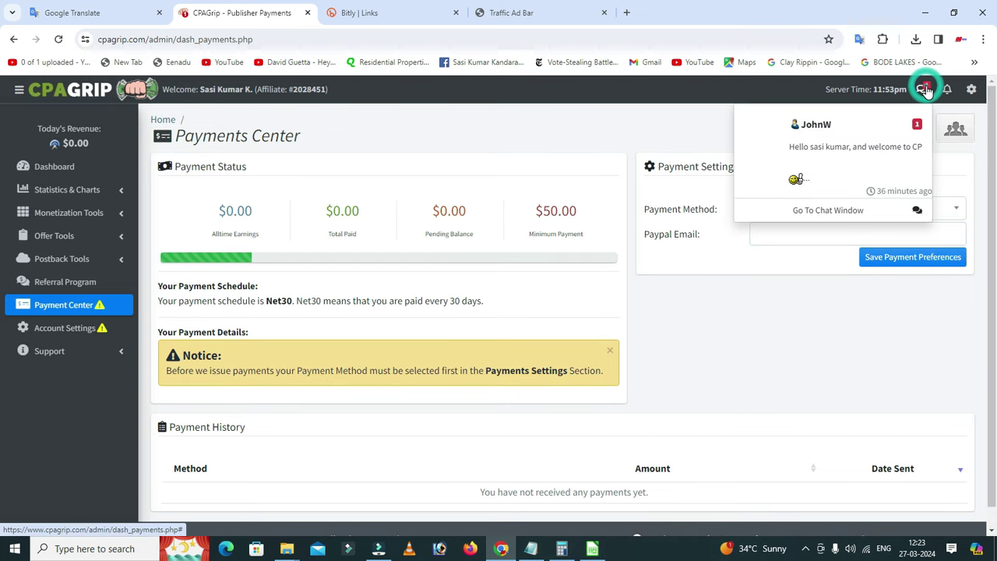
pyautogui.click(56, 177)
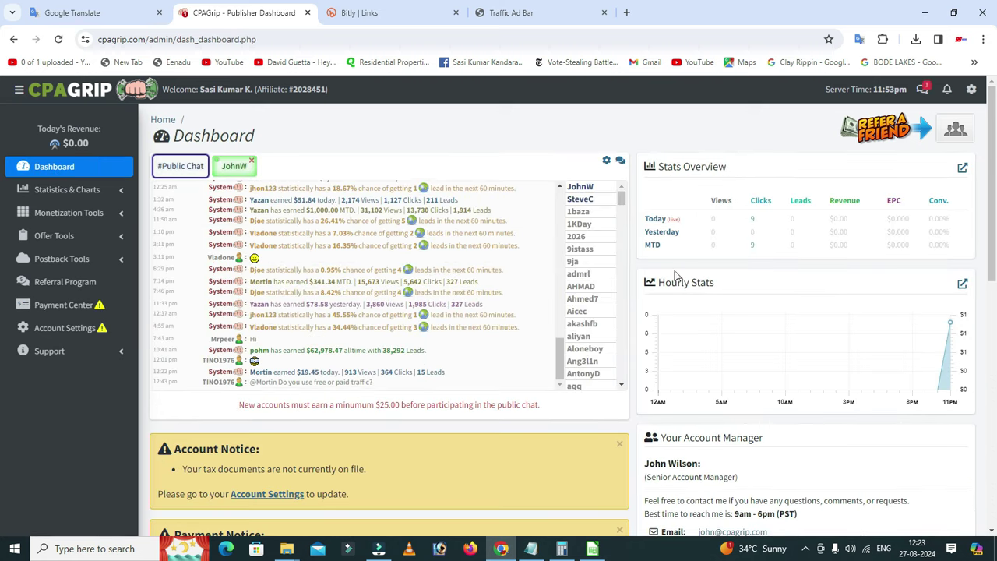
pyautogui.scroll(5, 349, 259)
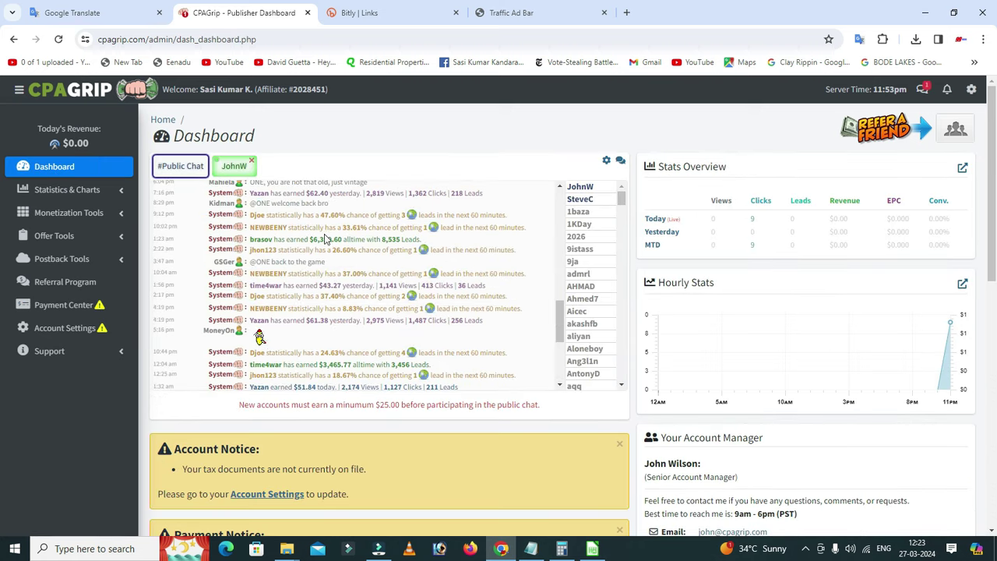
pyautogui.scroll(5, 272, 234)
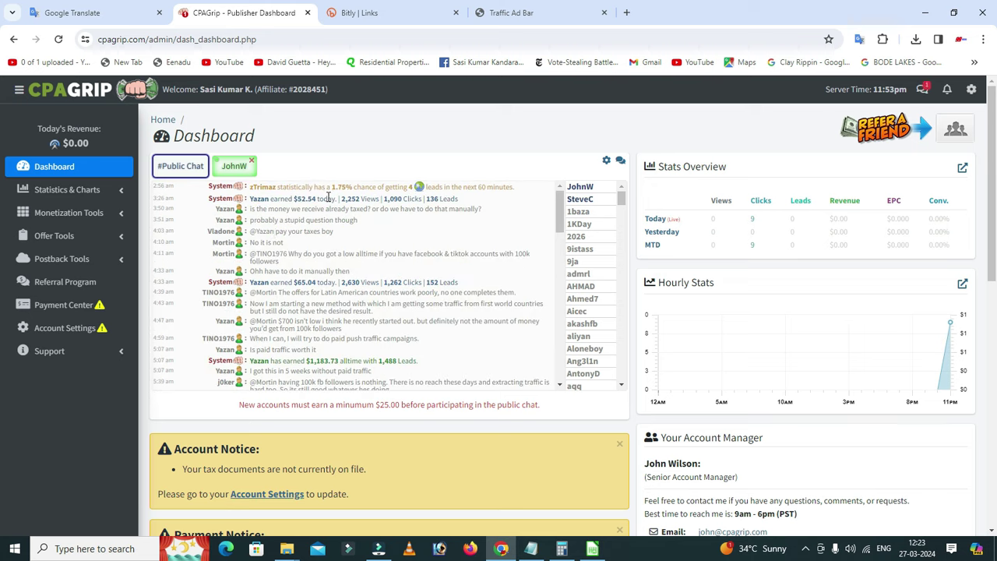
pyautogui.scroll(-3, 324, 292)
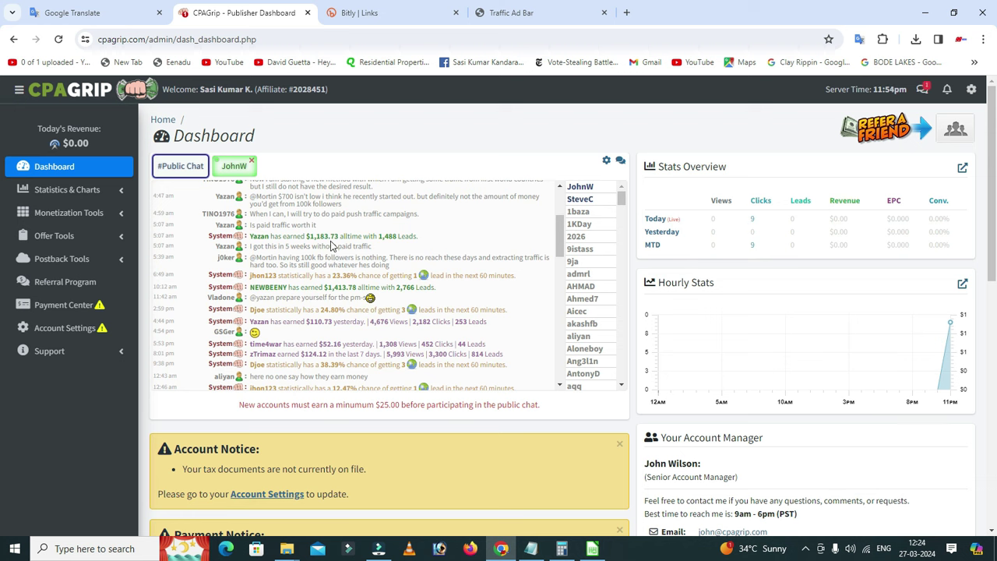
pyautogui.scroll(-2, 351, 265)
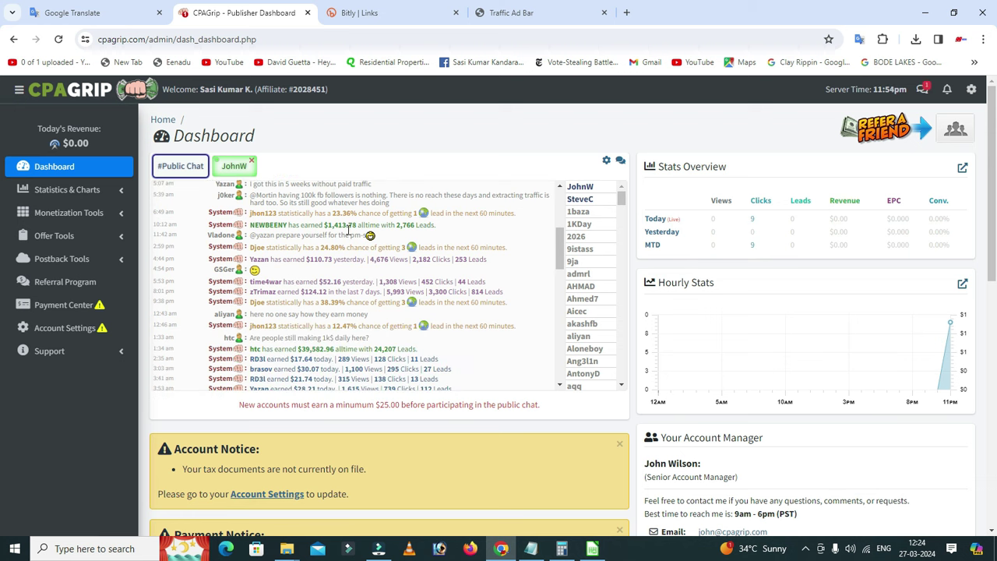
pyautogui.scroll(-2, 348, 249)
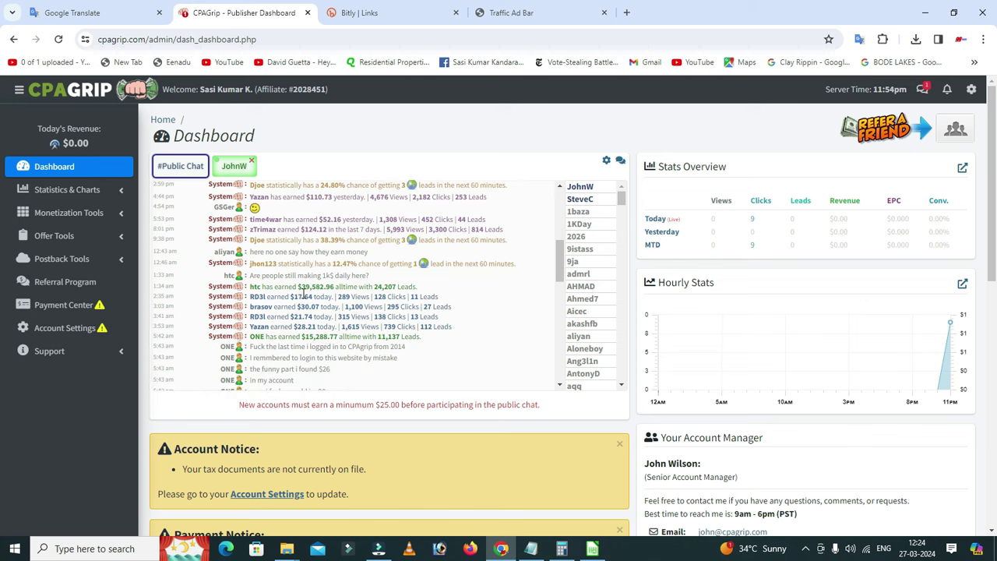
pyautogui.moveTo(300, 287); pyautogui.dragTo(326, 288)
pyautogui.scroll(-2, 338, 287)
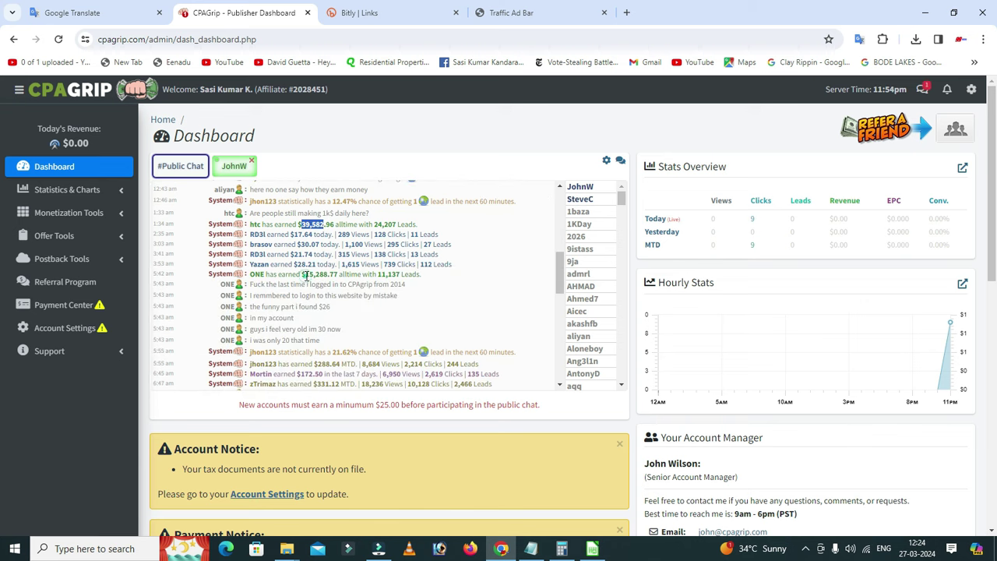
pyautogui.scroll(-15, 367, 286)
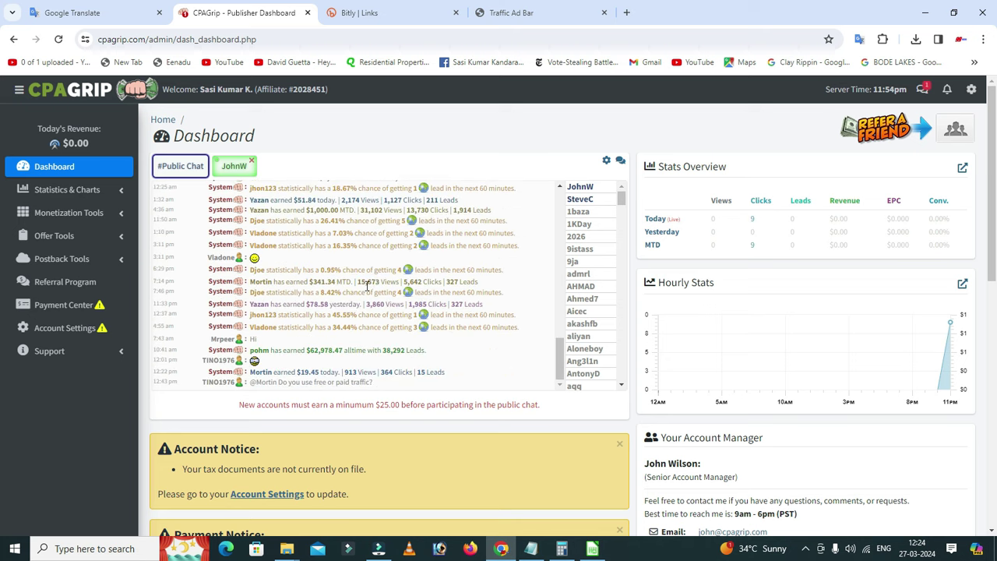
# - Look over the rest of the public chat, view the account manager's private welcome message, and return to the public chat
pyautogui.scroll(-2, 374, 284)
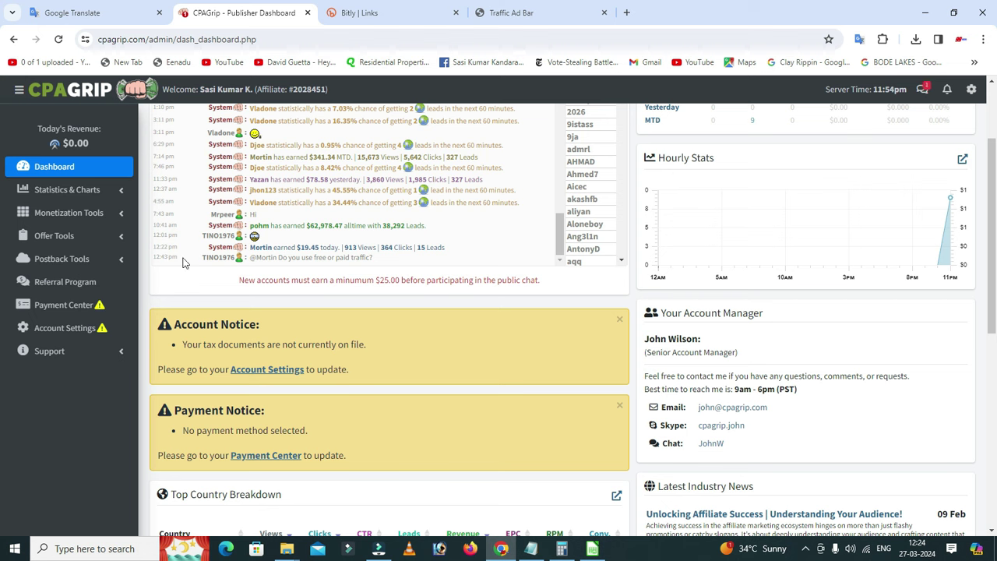
pyautogui.scroll(5, 300, 256)
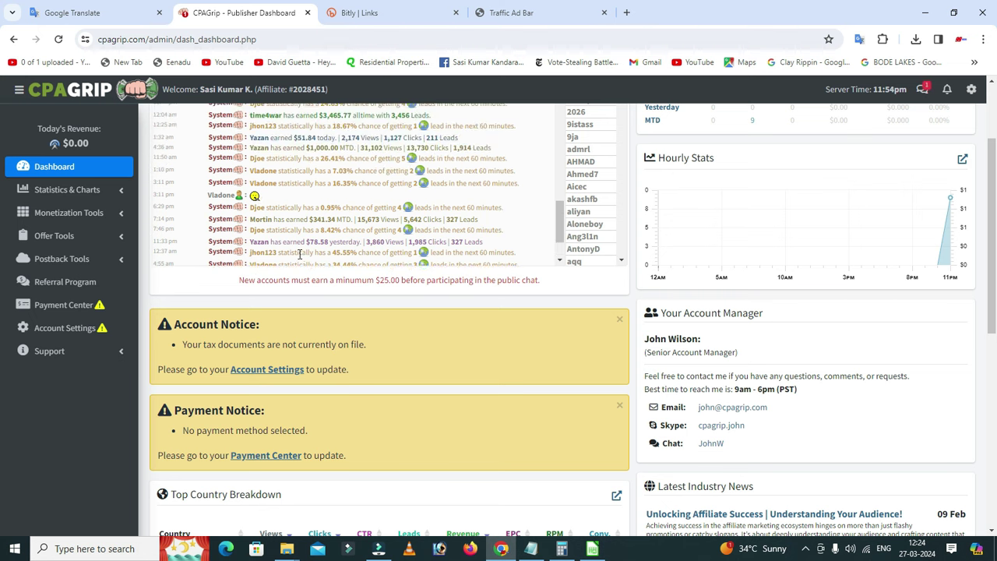
pyautogui.scroll(5, 254, 243)
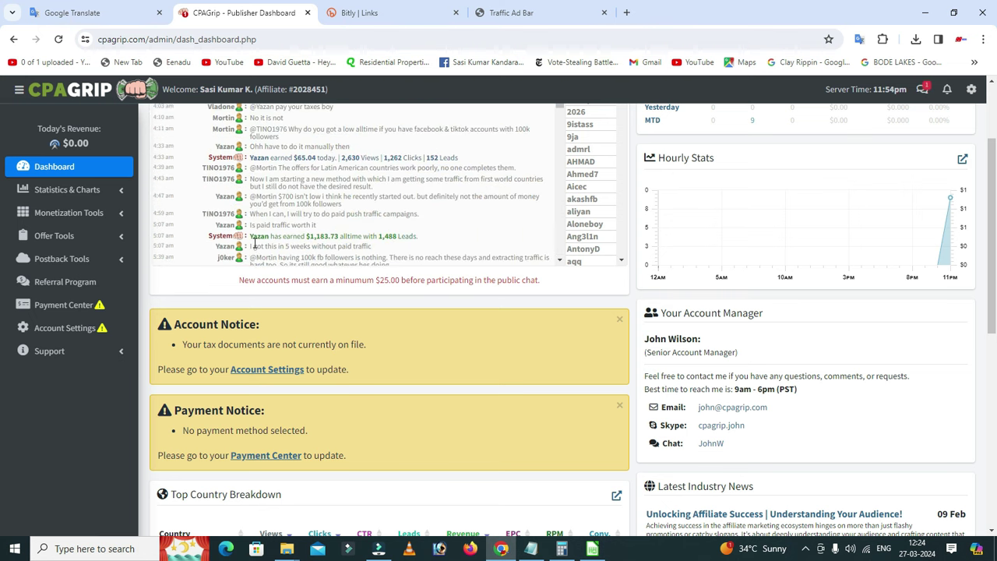
pyautogui.scroll(2, 488, 175)
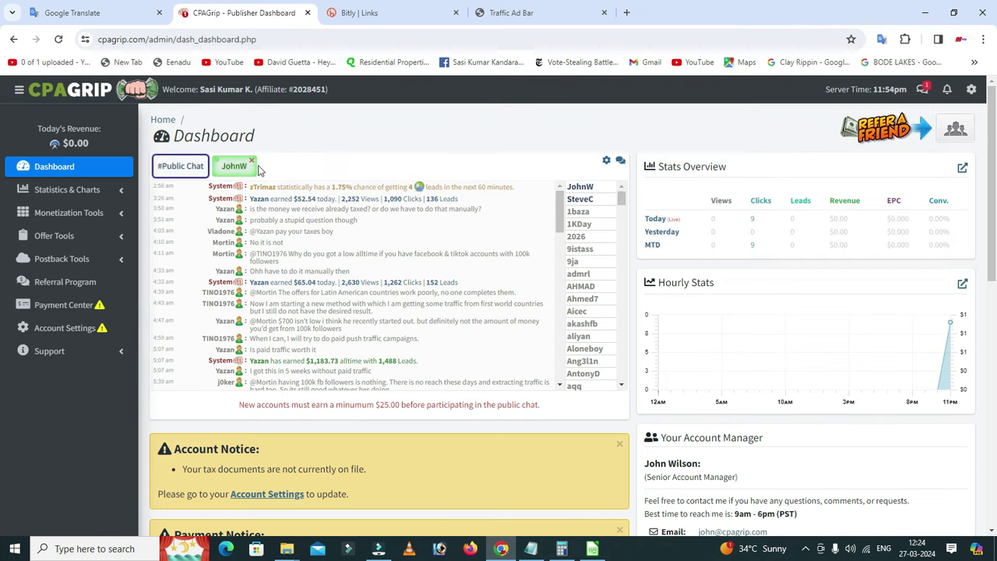
pyautogui.click(235, 168)
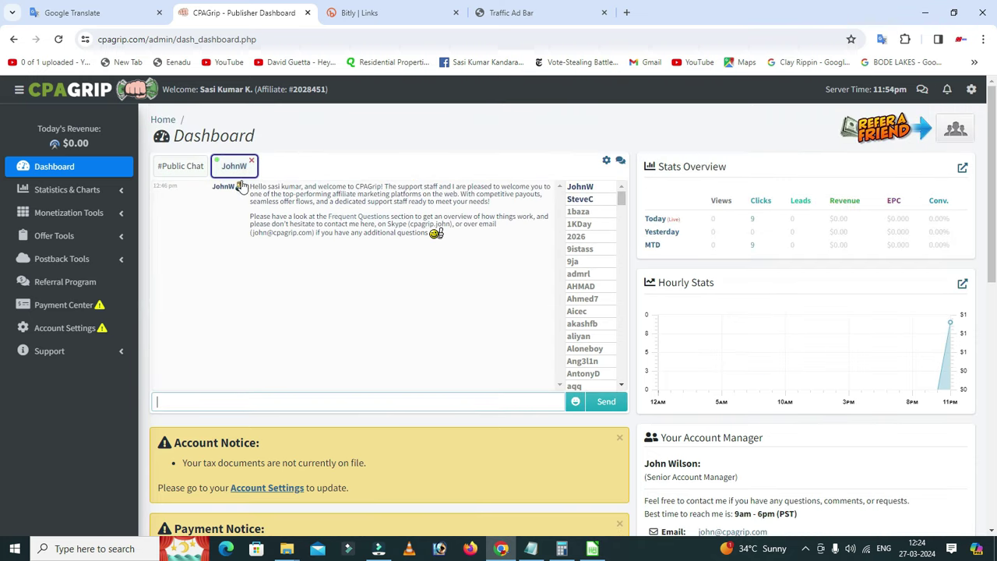
pyautogui.click(178, 166)
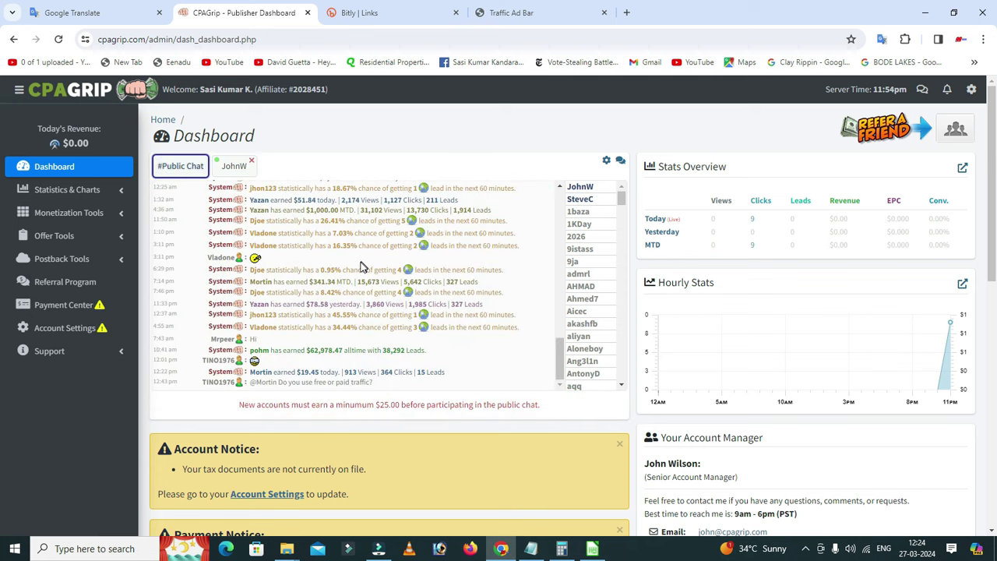
# - Open My Offers, filter the offers by HU | Hungary and sort them by payout from highest to lowest
pyautogui.click(65, 240)
pyautogui.click(62, 257)
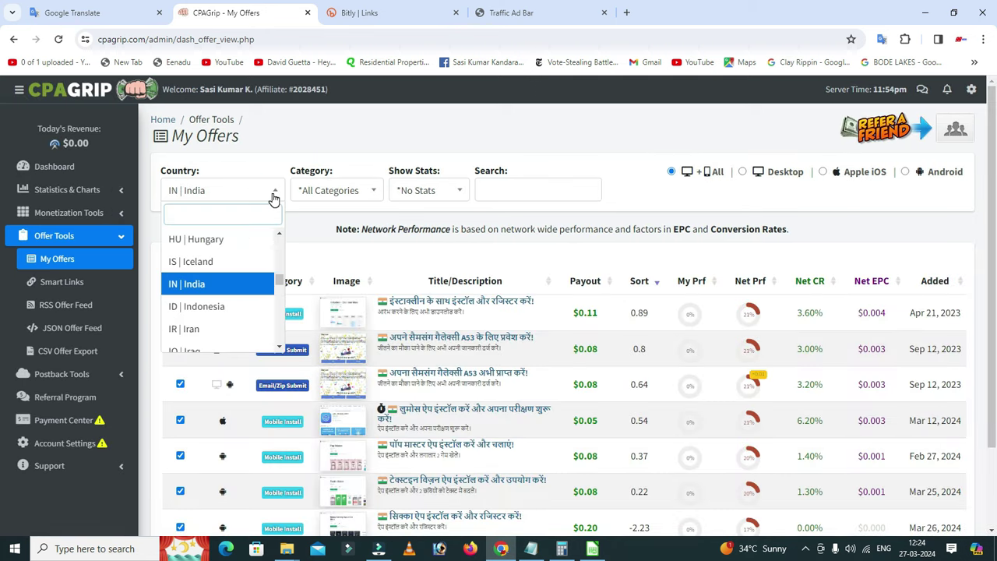
pyautogui.click(208, 240)
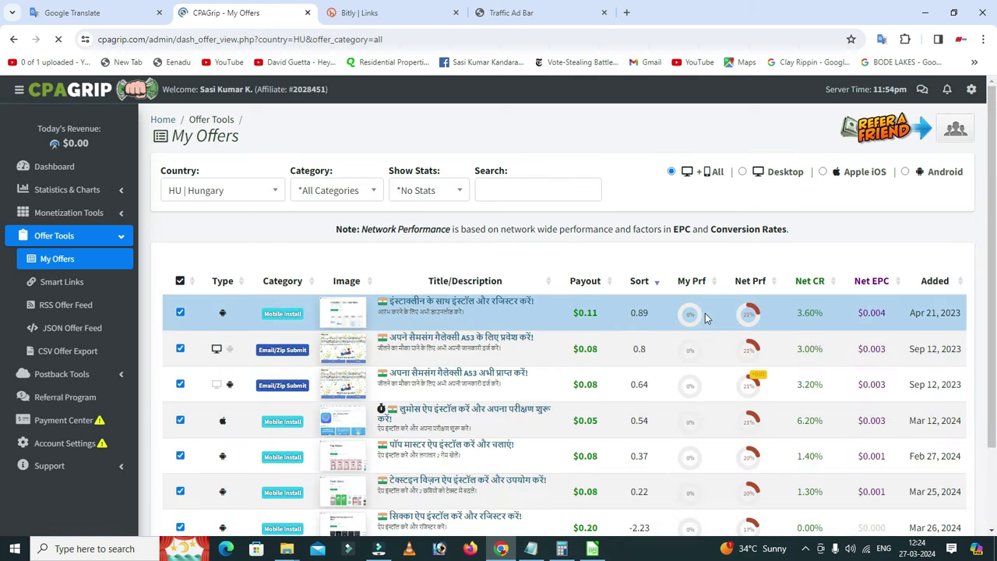
pyautogui.click(598, 282)
pyautogui.click(361, 314)
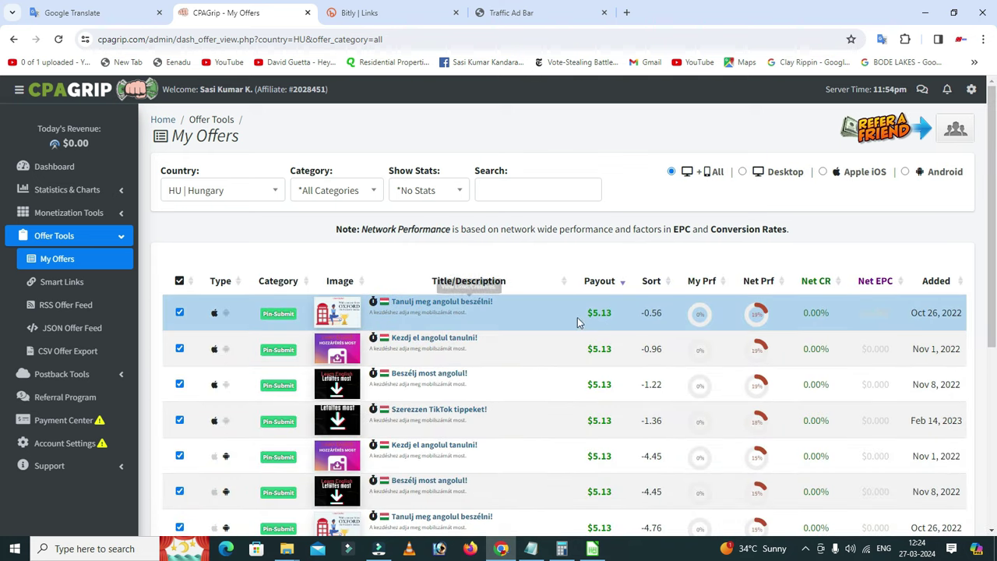